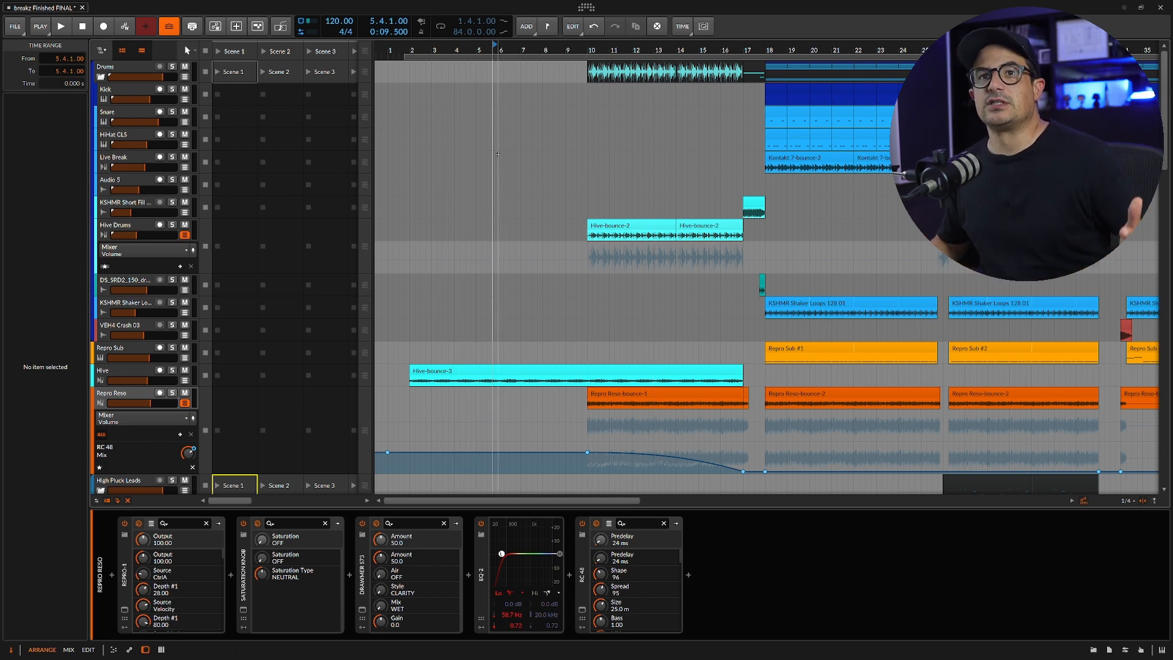
Solo the Drums group together with the Snare and HiHat CLS tracks in the arrangement.
{"action": "left_click", "coordinate": [172, 66]}
{"action": "left_click_drag", "start_coordinate": [585, 53], "coordinate": [466, 52]}
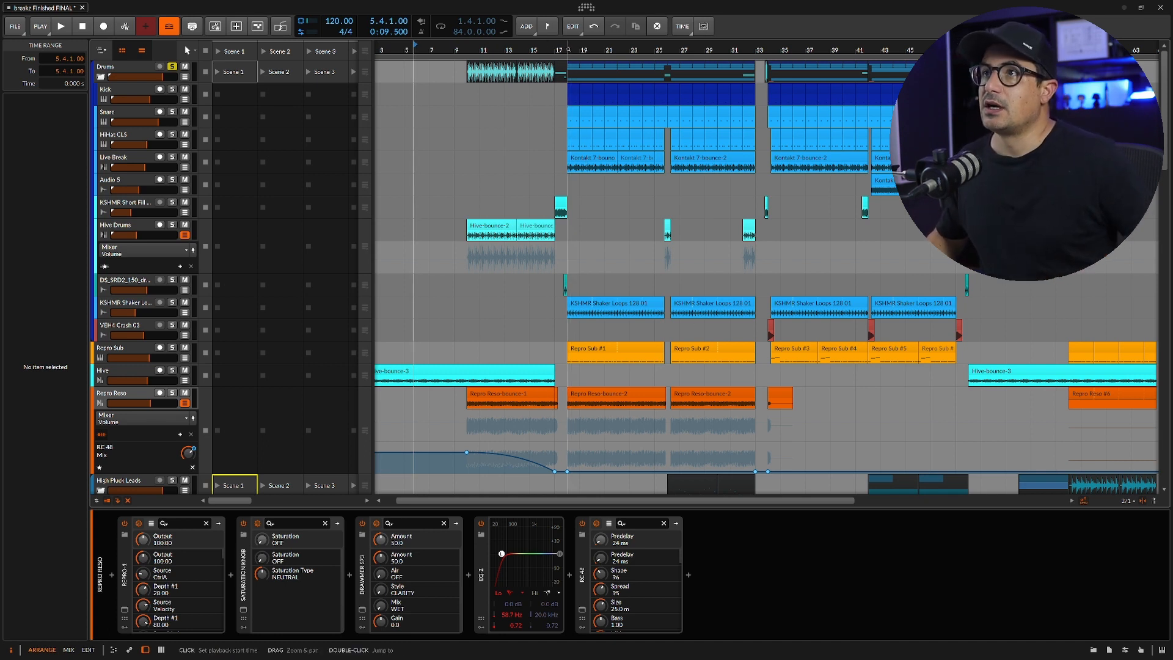
{"action": "left_click", "coordinate": [173, 112]}
{"action": "left_click", "coordinate": [172, 134]}
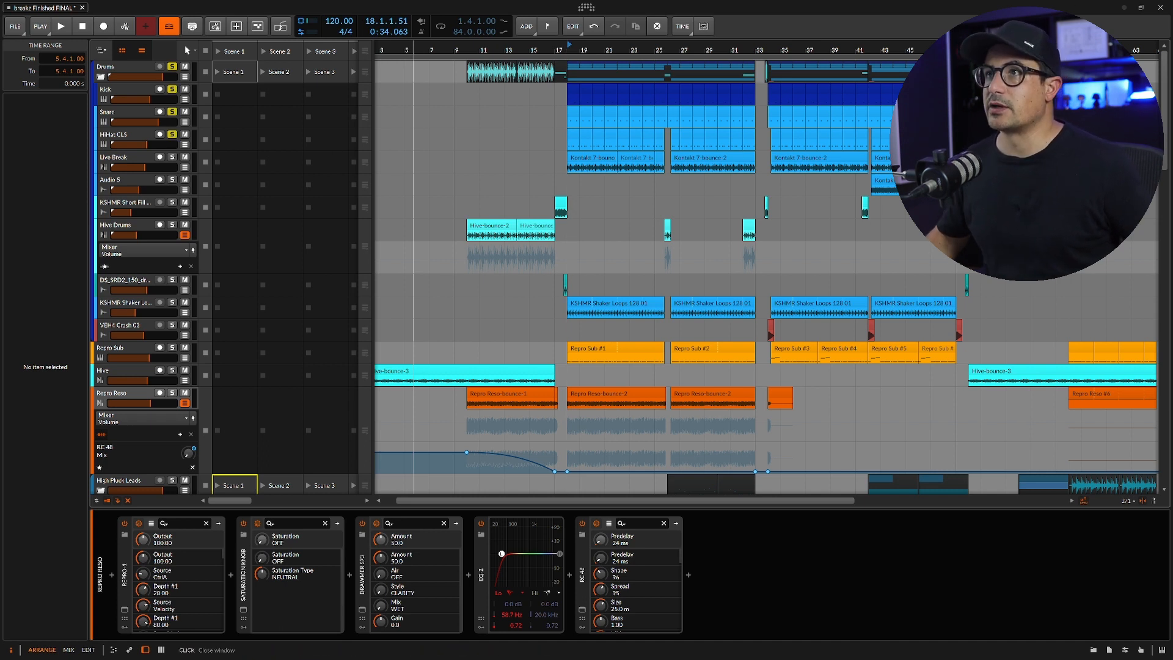
Show the device chain inside the Kick track's BT_kick drum pad and open its Drawmer S73 plug-in window.
{"action": "left_click_drag", "start_coordinate": [580, 52], "coordinate": [579, 144]}
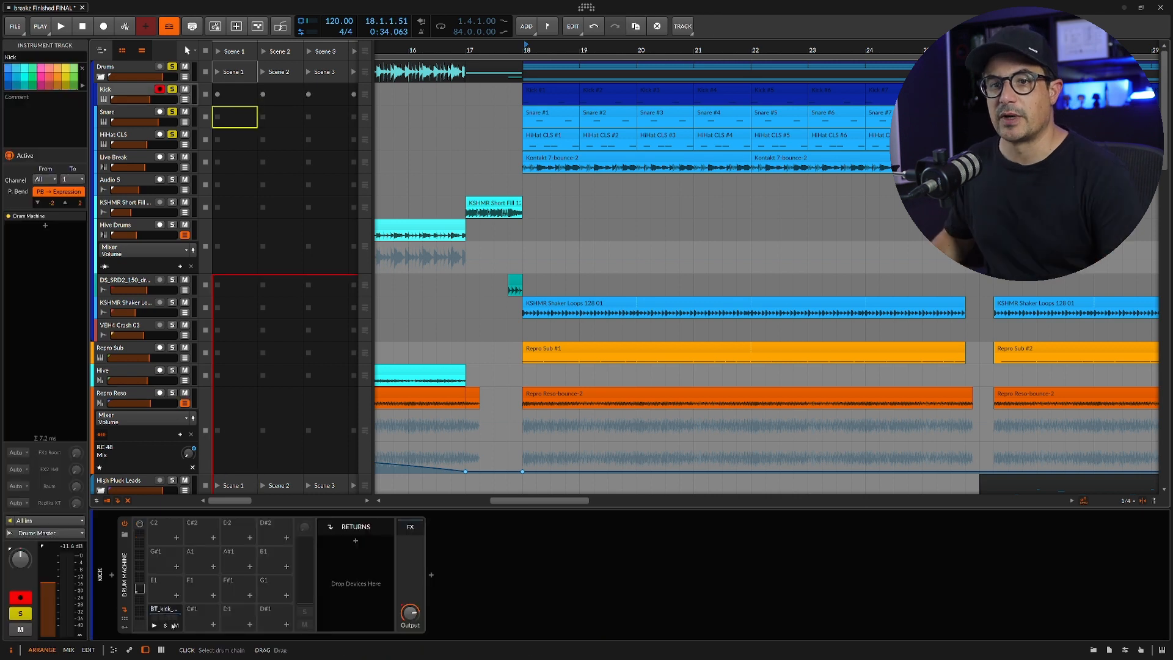
{"action": "left_click", "coordinate": [174, 625]}
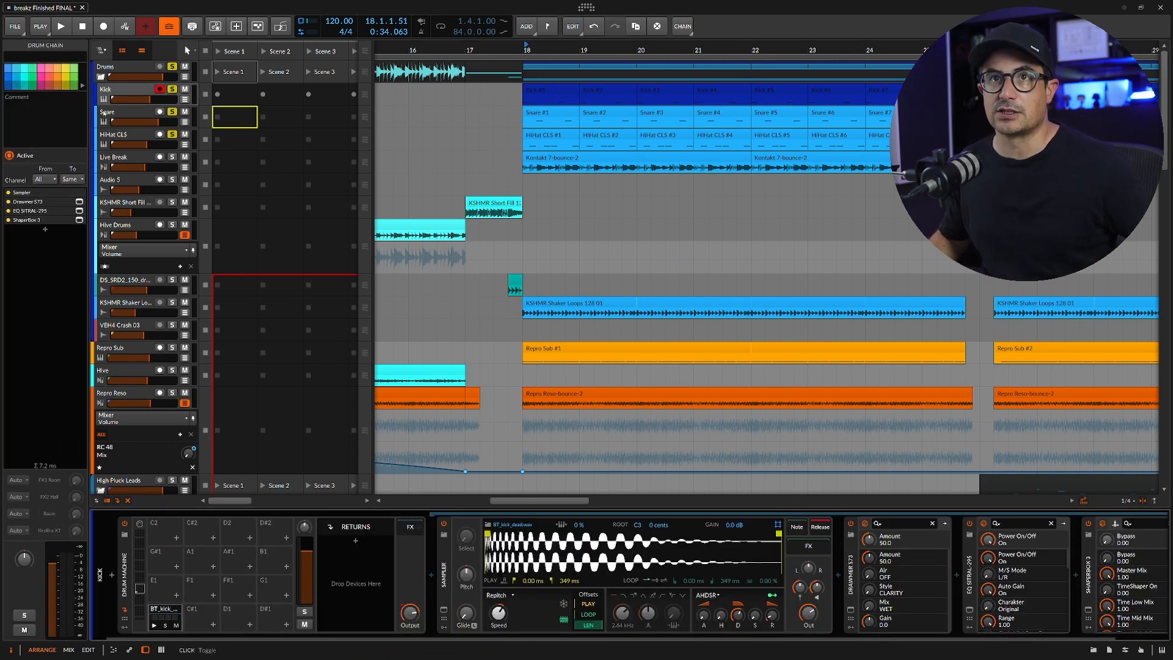
{"action": "left_click_drag", "start_coordinate": [425, 638], "coordinate": [783, 639]}
{"action": "left_click", "coordinate": [796, 628]}
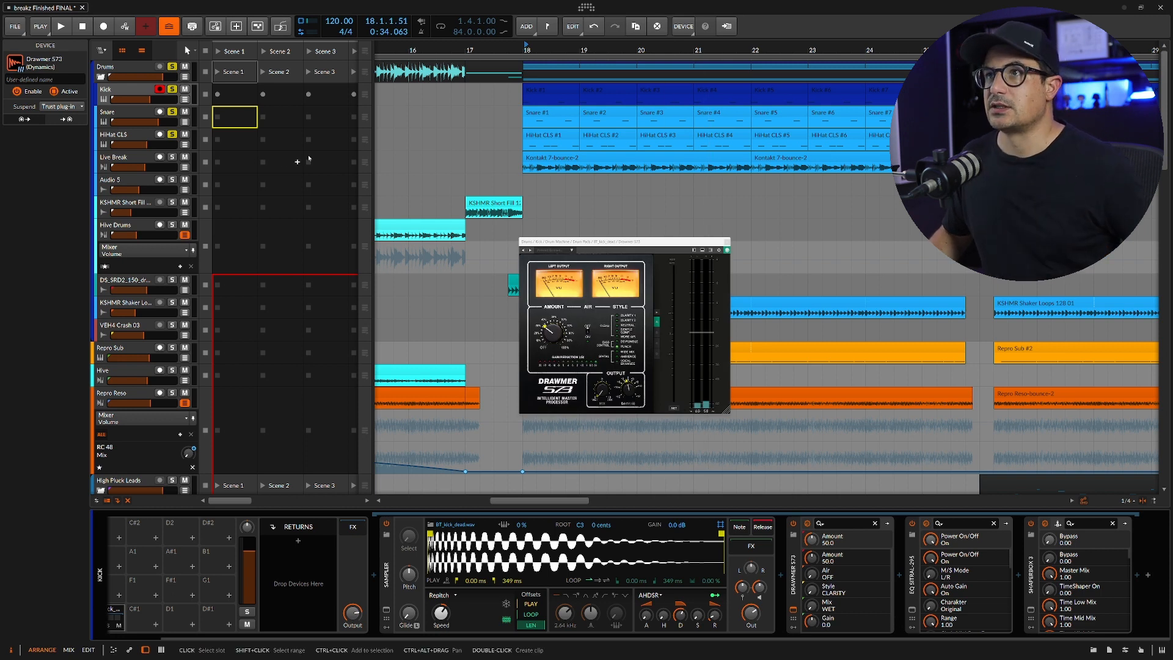
Play the soloed drums from bar 18 to hear the kick through the Drawmer S73, and stop playback.
{"action": "left_click", "coordinate": [521, 50]}
{"action": "key", "text": "space"}
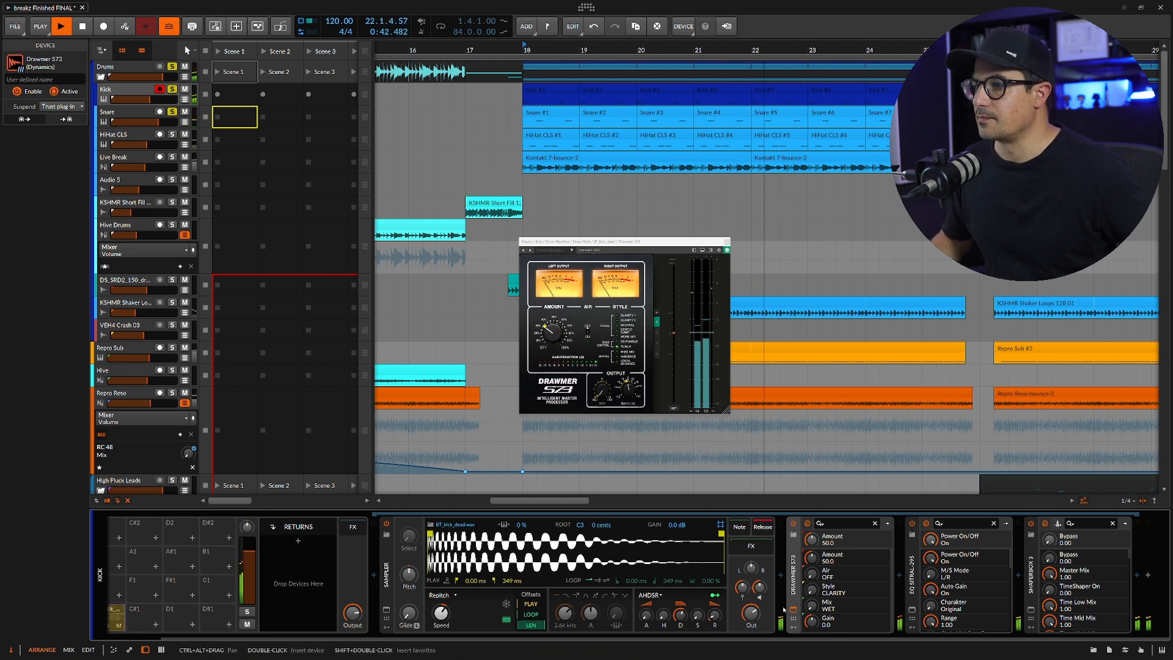
{"action": "key", "text": "space"}
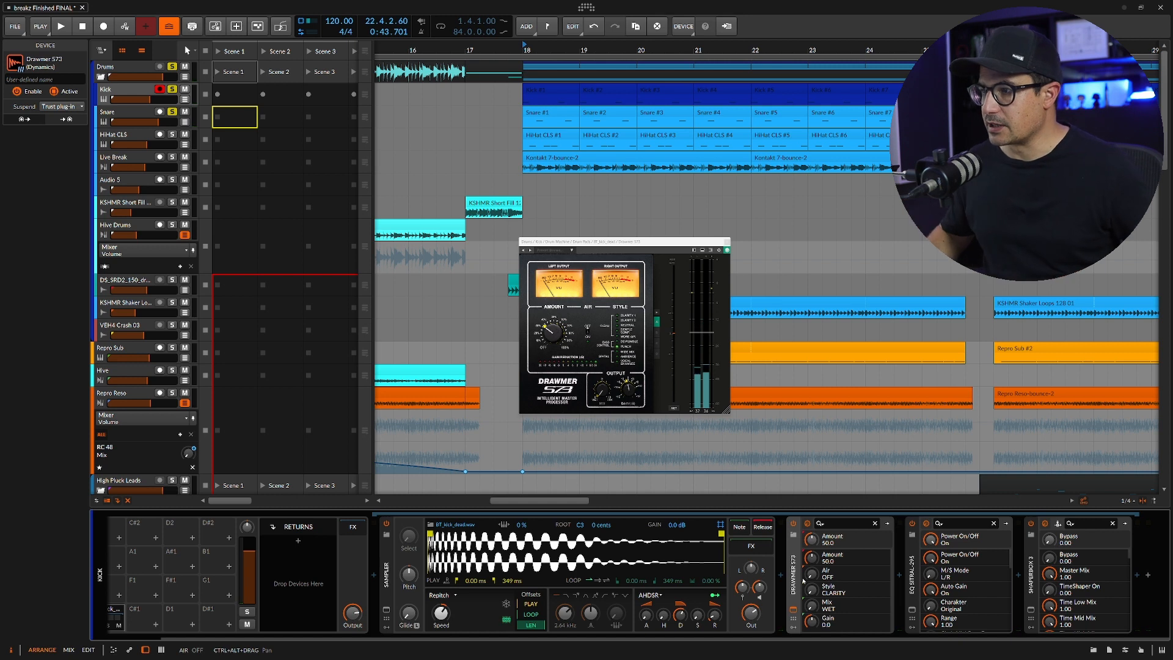
Inspect the kick's EQ SITRAL-295 and ShaperBox 3, leaving only the ShaperBox 3 window open and moved aside.
{"action": "left_click", "coordinate": [912, 609]}
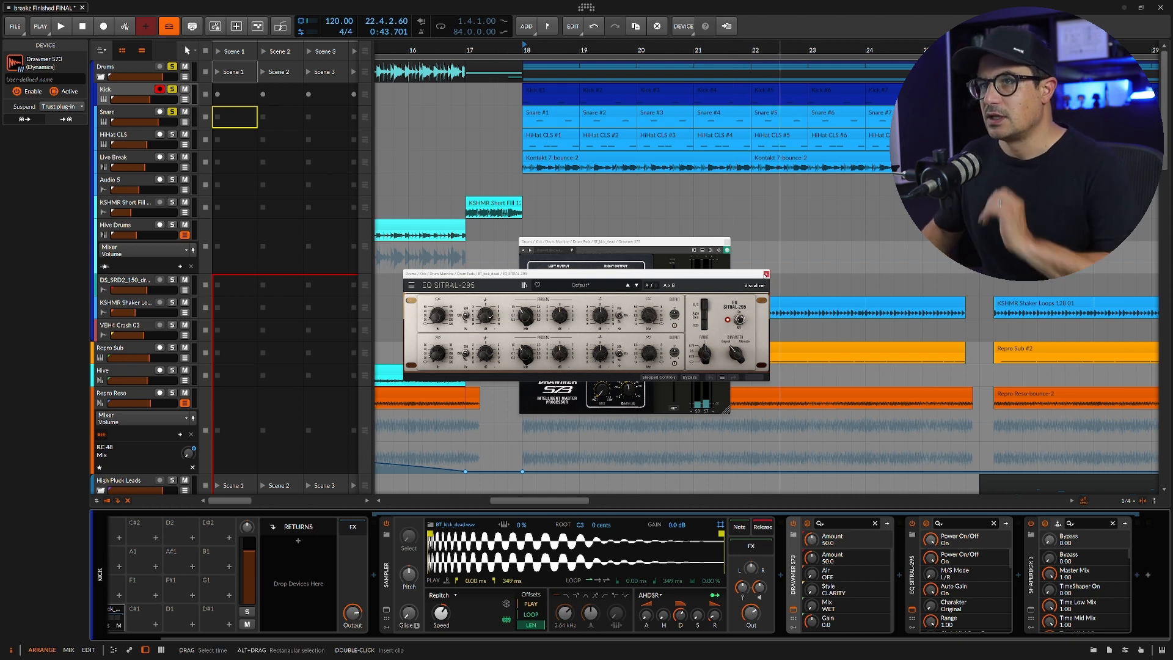
{"action": "left_click", "coordinate": [766, 274]}
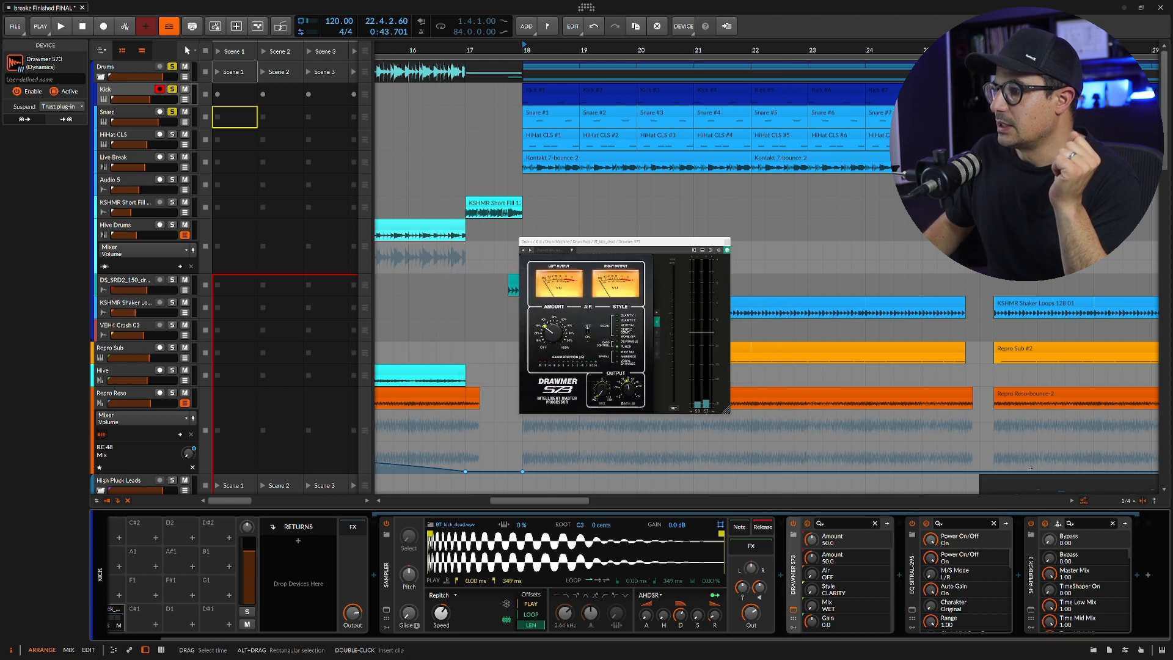
{"action": "left_click", "coordinate": [1032, 609]}
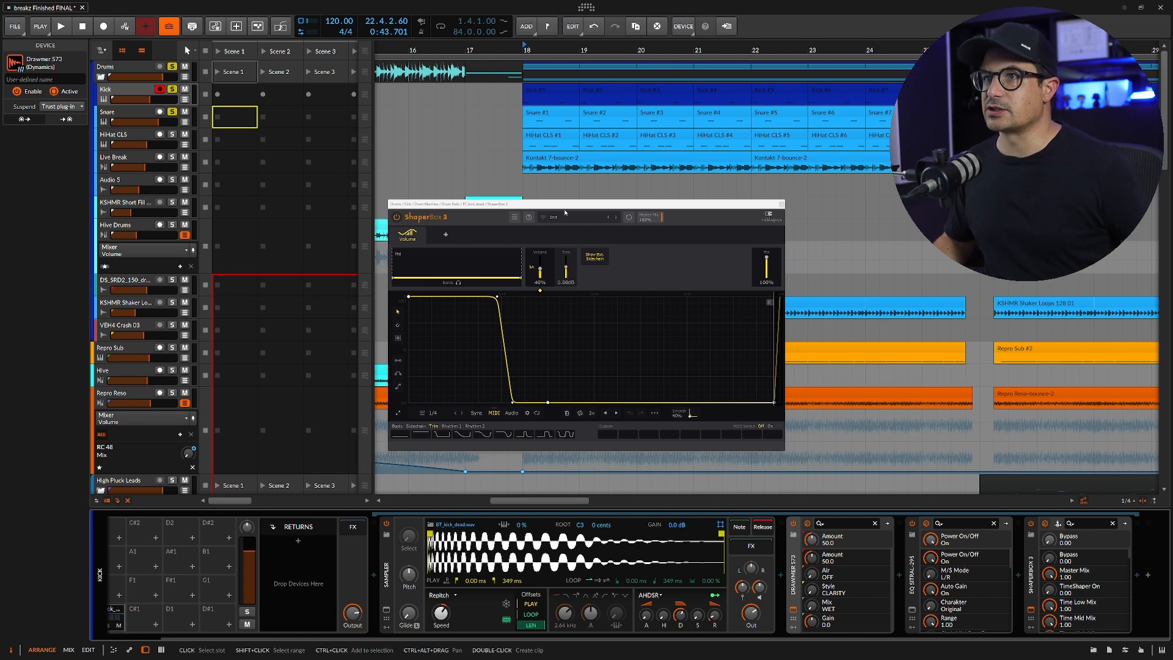
{"action": "left_click_drag", "start_coordinate": [579, 210], "coordinate": [829, 138]}
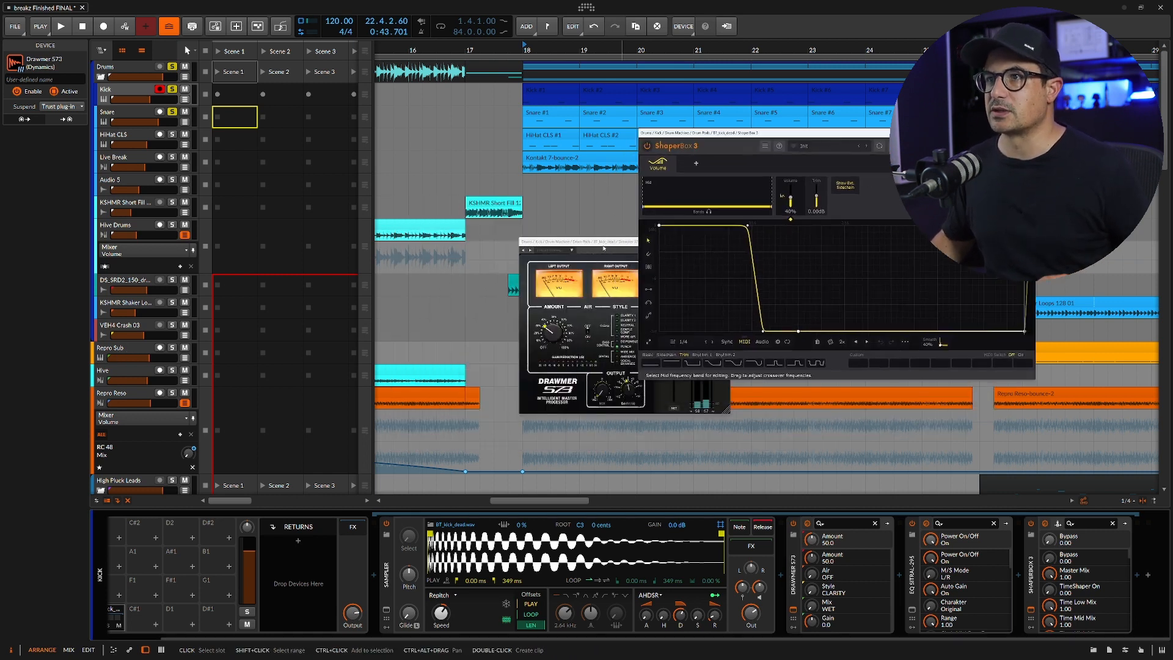
{"action": "left_click", "coordinate": [597, 240]}
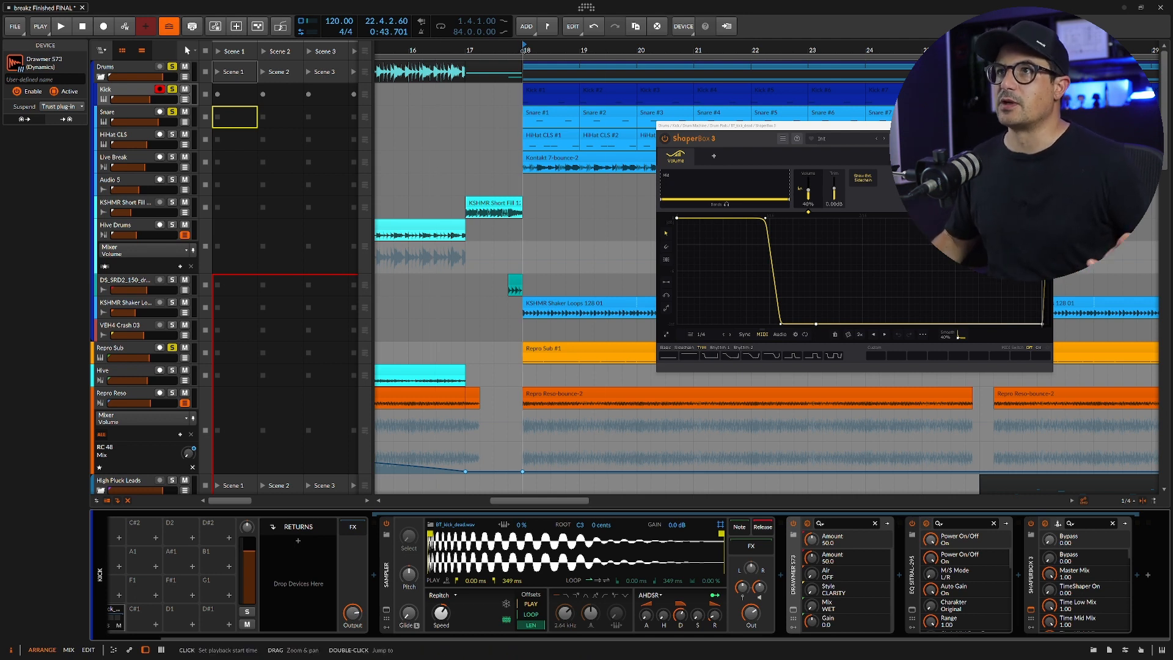
Play the soloed drums with the Repro Sub from bar 18 while watching ShaperBox 3, and stop playback.
{"action": "left_click", "coordinate": [524, 50]}
{"action": "key", "text": "space"}
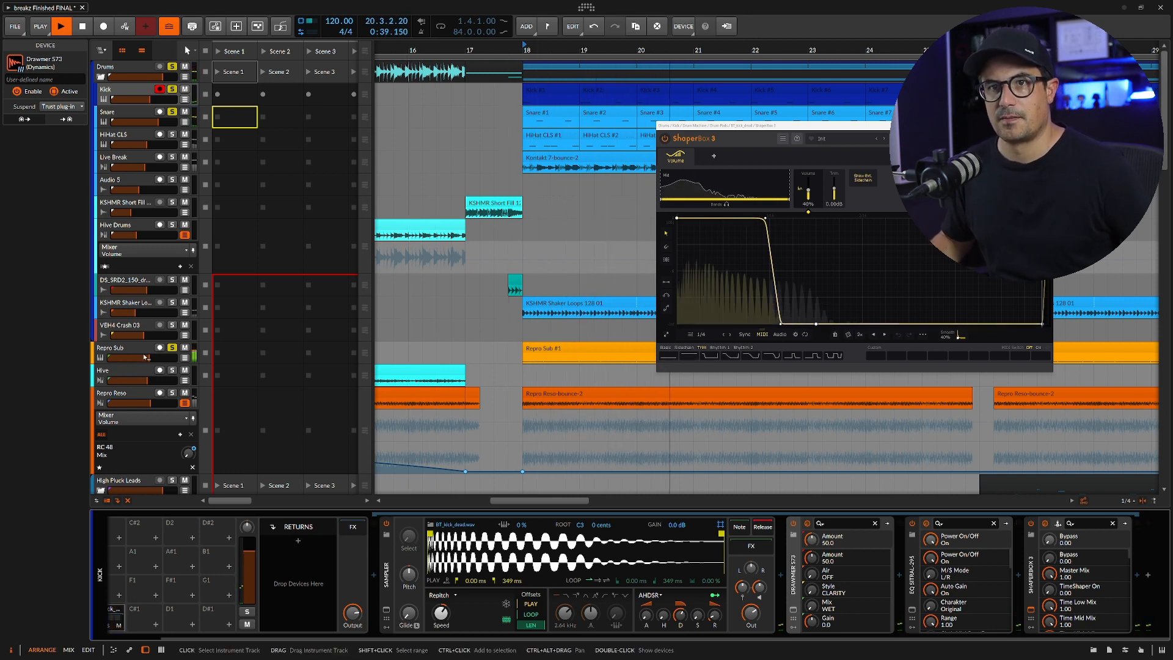
{"action": "key", "text": "space"}
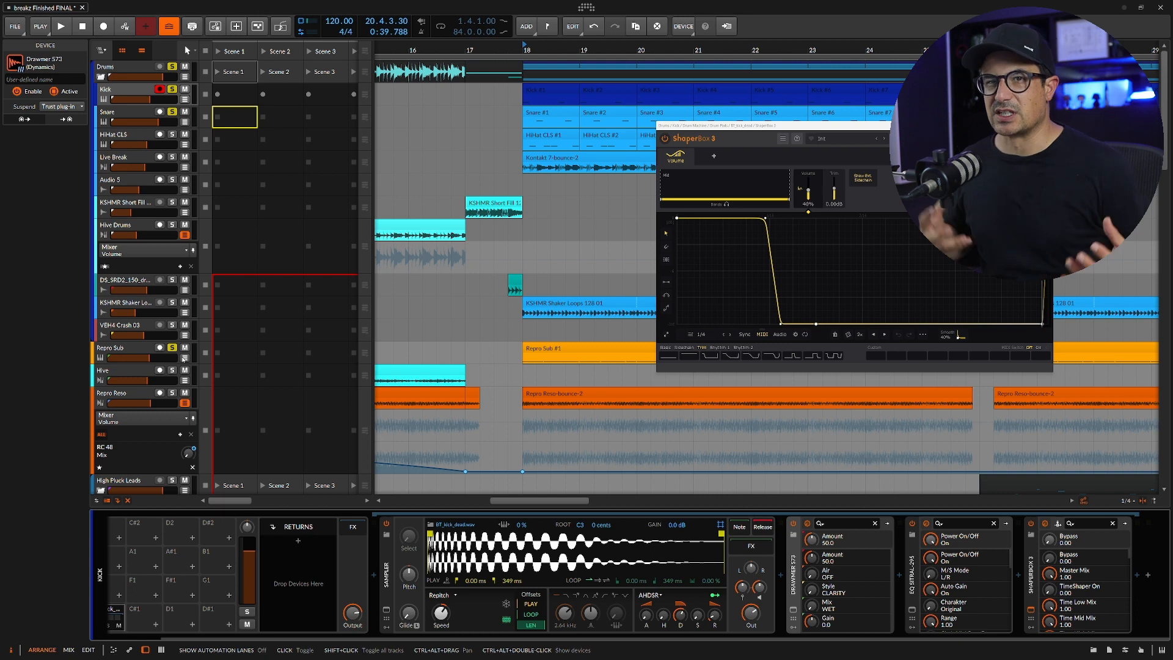
Show the Repro Sub track's device chain, inspect its Repro-1 synth window and close it.
{"action": "left_click", "coordinate": [119, 353]}
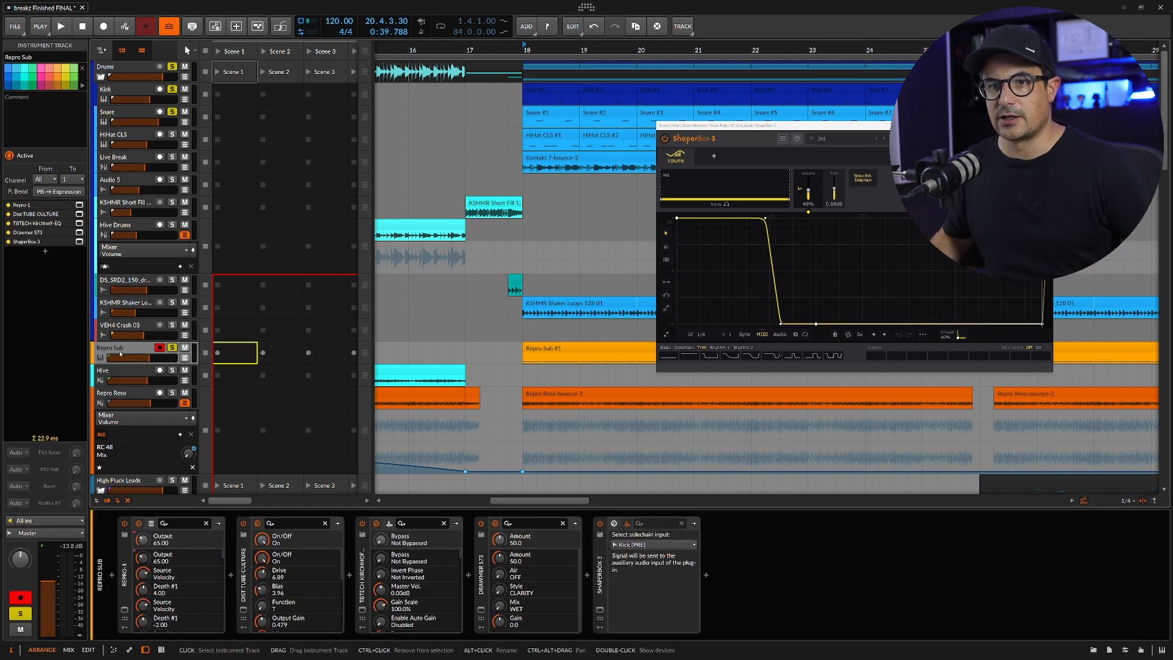
{"action": "left_click", "coordinate": [124, 610]}
{"action": "left_click_drag", "start_coordinate": [531, 202], "coordinate": [380, 168]}
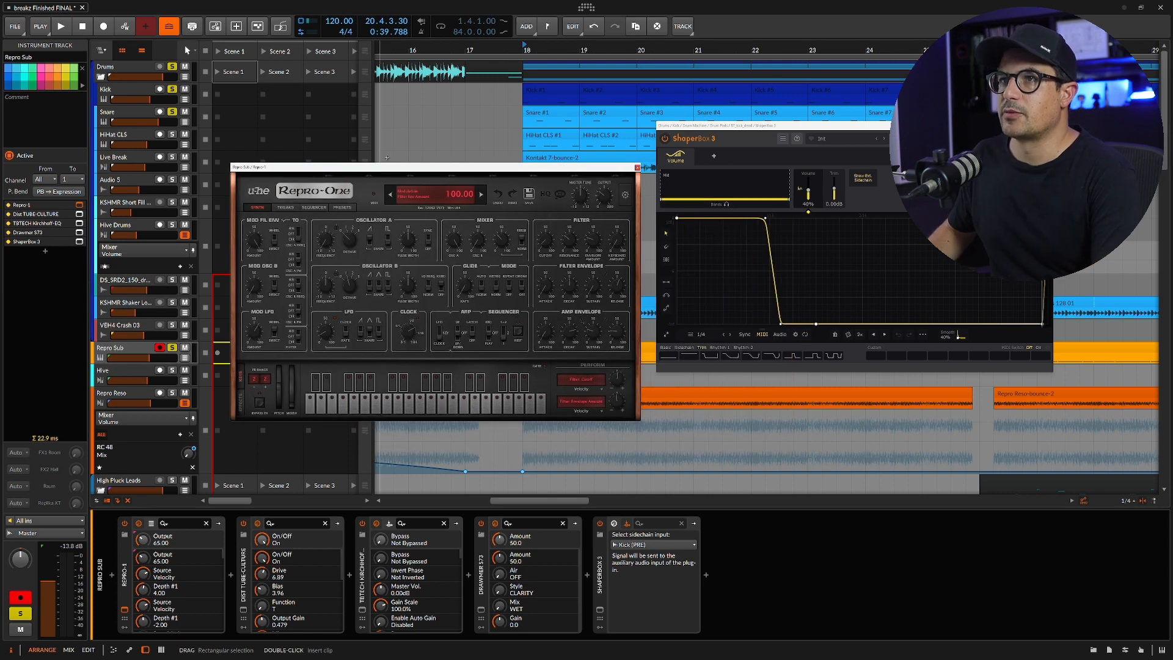
{"action": "left_click", "coordinate": [637, 167]}
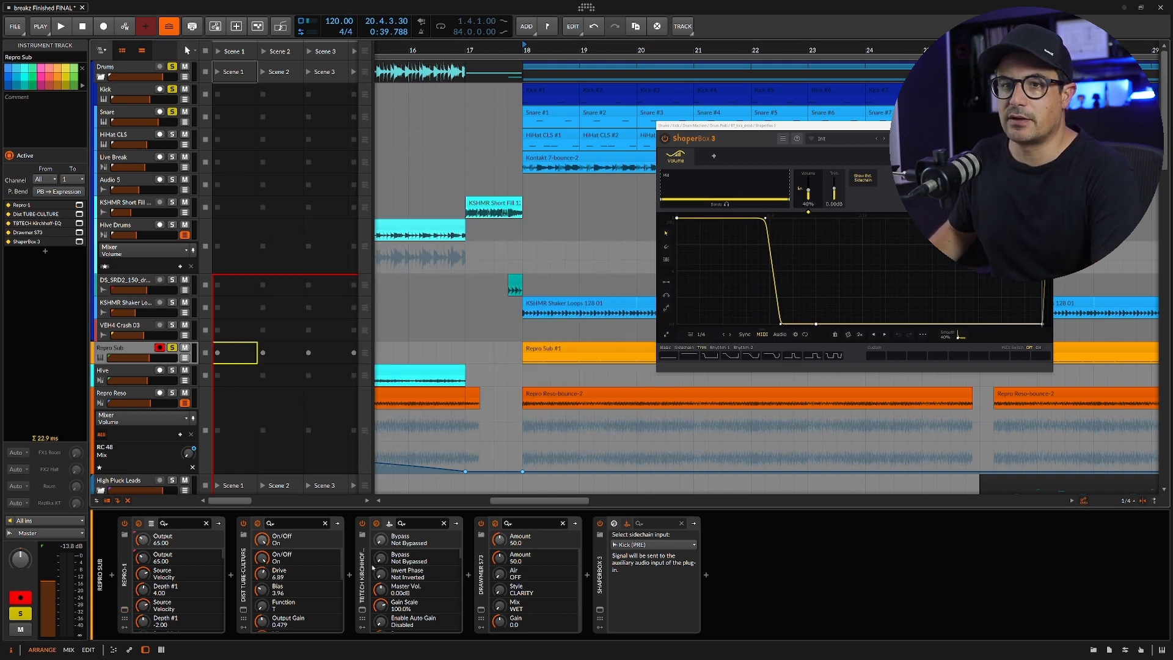
Open the Repro Sub's Dist TUBE-CULTURE and TBTECH Kirchhoff-EQ windows and arrange them for viewing.
{"action": "left_click", "coordinate": [244, 610]}
{"action": "left_click_drag", "start_coordinate": [465, 269], "coordinate": [337, 222]}
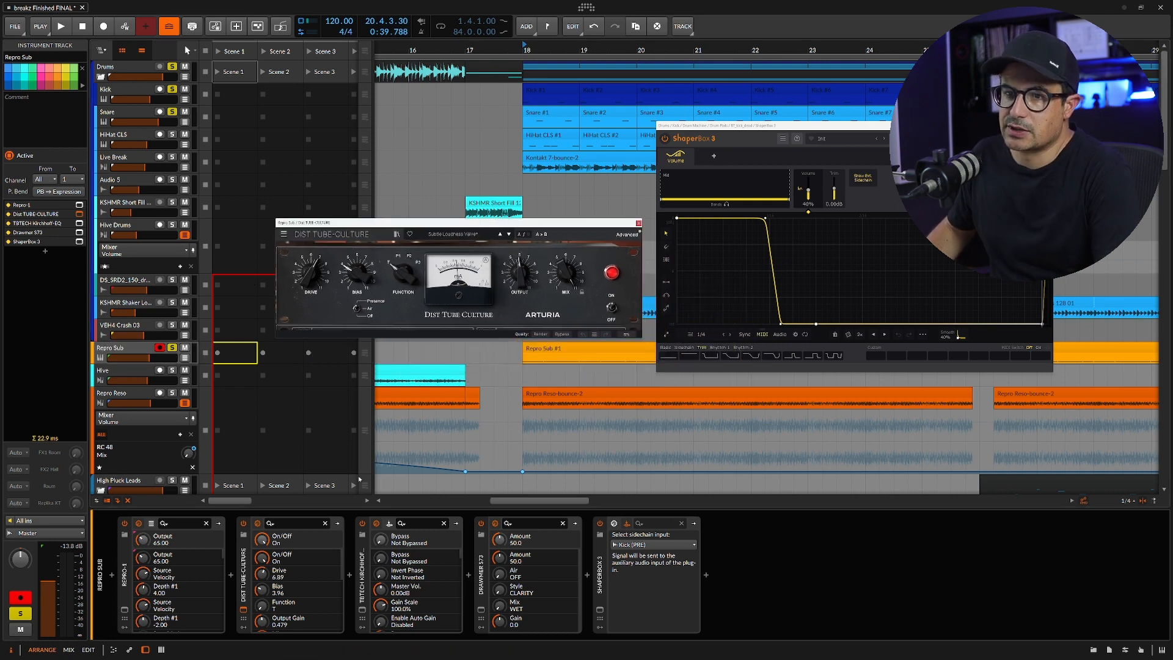
{"action": "left_click", "coordinate": [363, 601]}
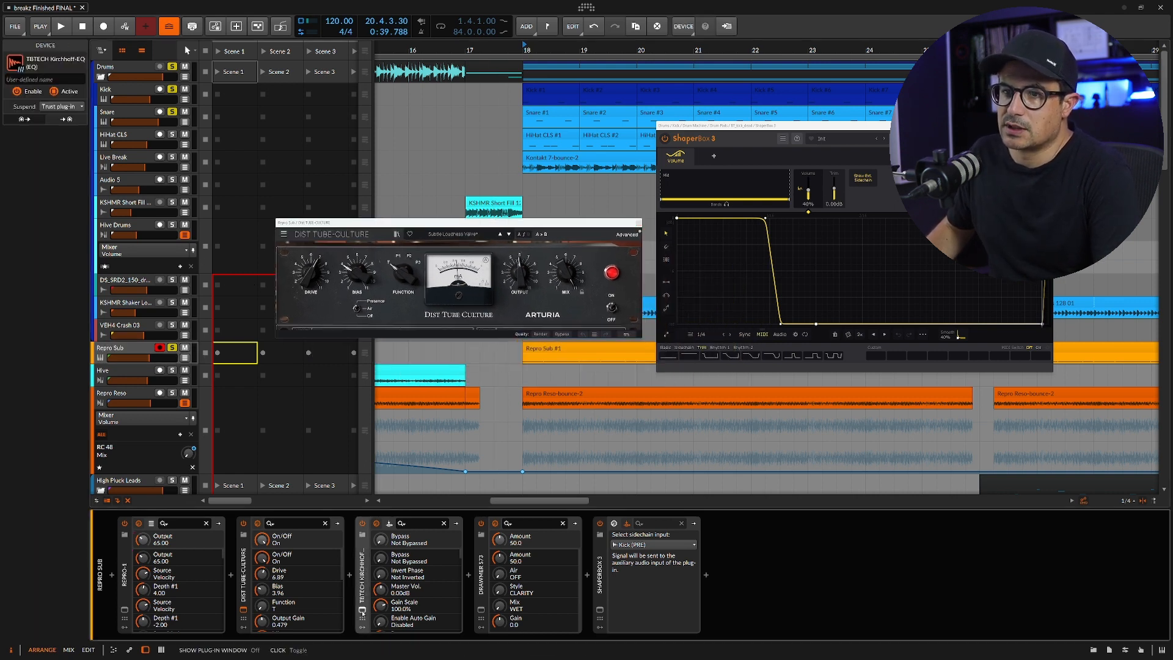
{"action": "left_click", "coordinate": [362, 610]}
{"action": "left_click_drag", "start_coordinate": [479, 173], "coordinate": [219, 99]}
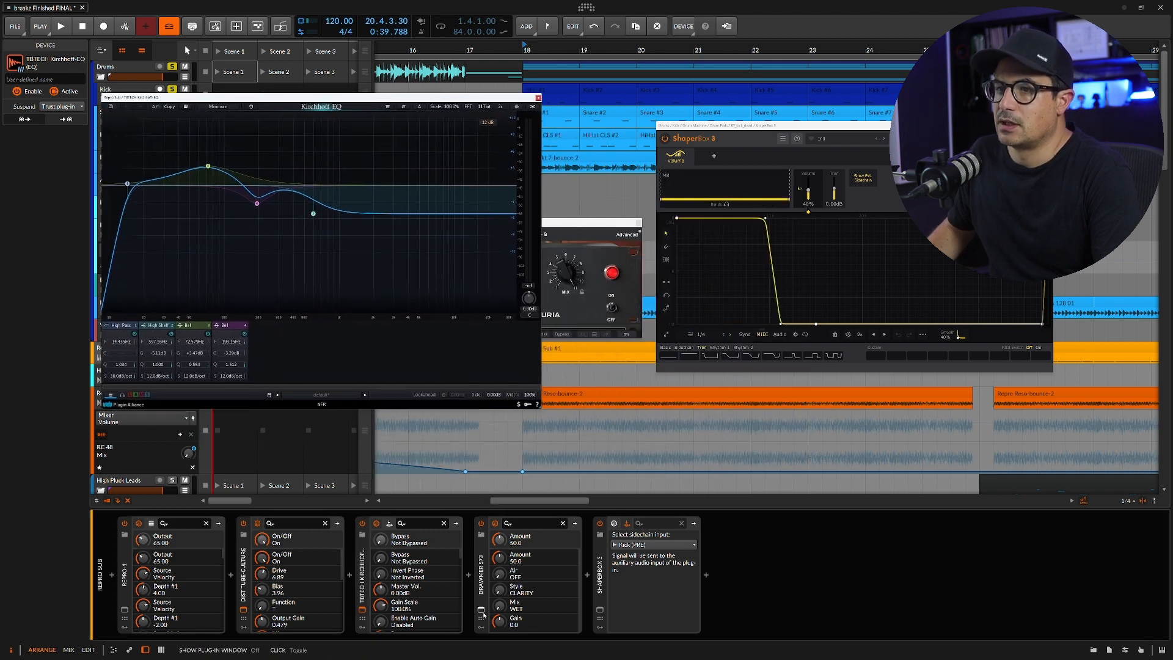
Open and enlarge the Repro Sub's Drawmer S73, and compare the sound with it bypassed and re-enabled during playback.
{"action": "left_click", "coordinate": [482, 610]}
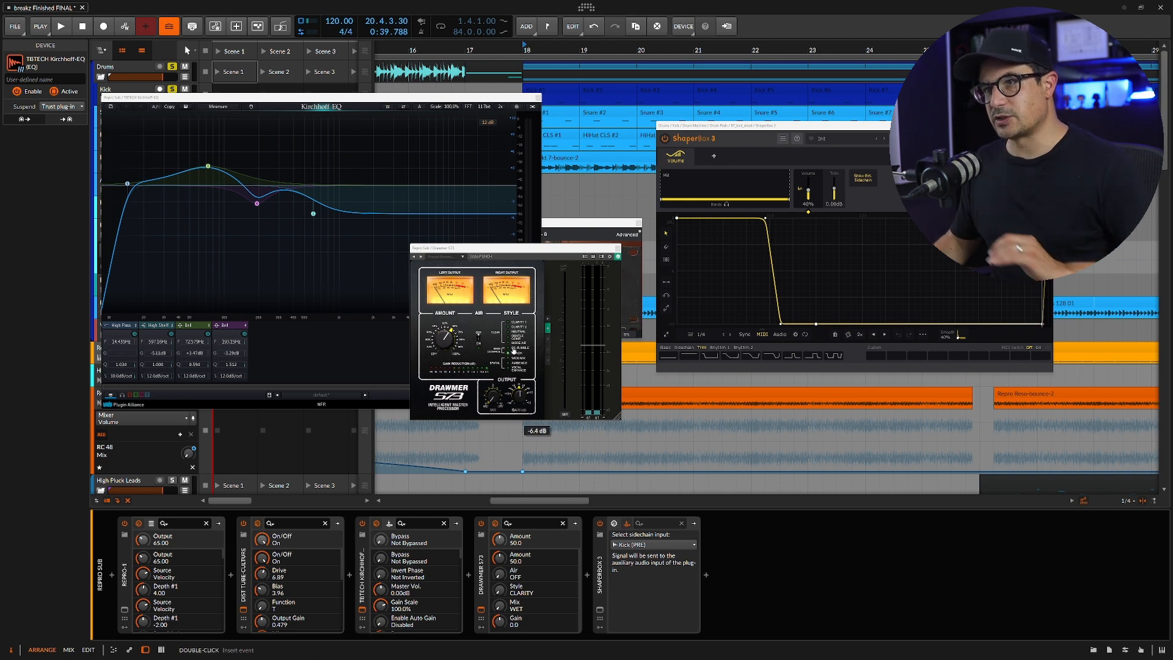
{"action": "left_click_drag", "start_coordinate": [619, 418], "coordinate": [711, 491]}
{"action": "key", "text": "space"}
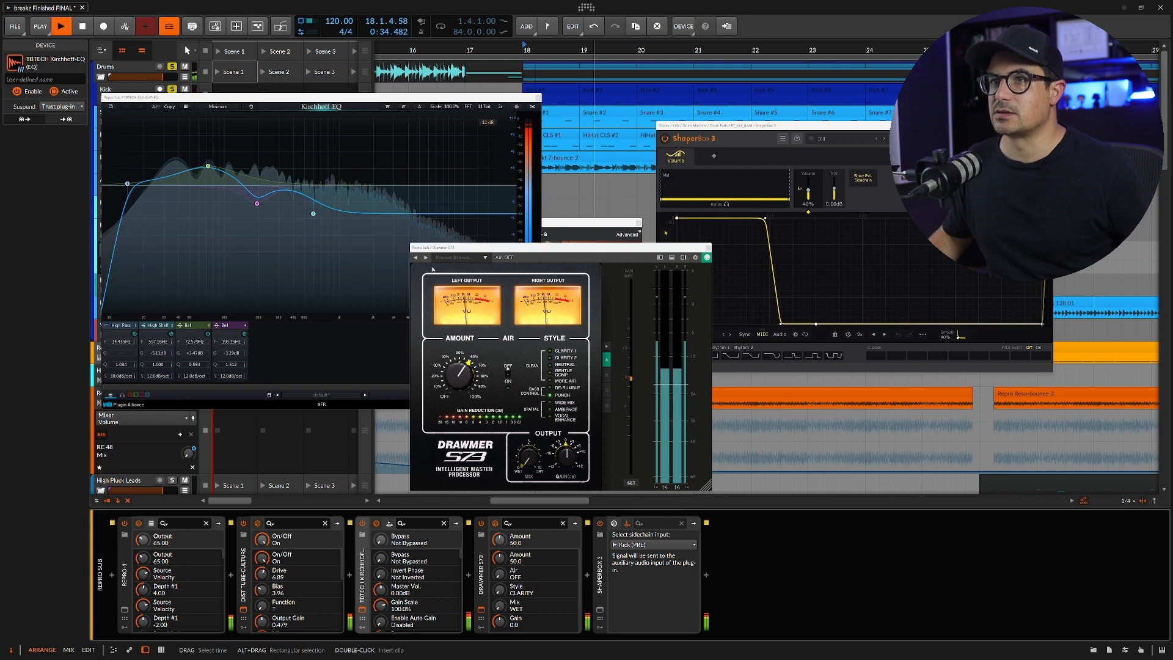
{"action": "left_click", "coordinate": [482, 523]}
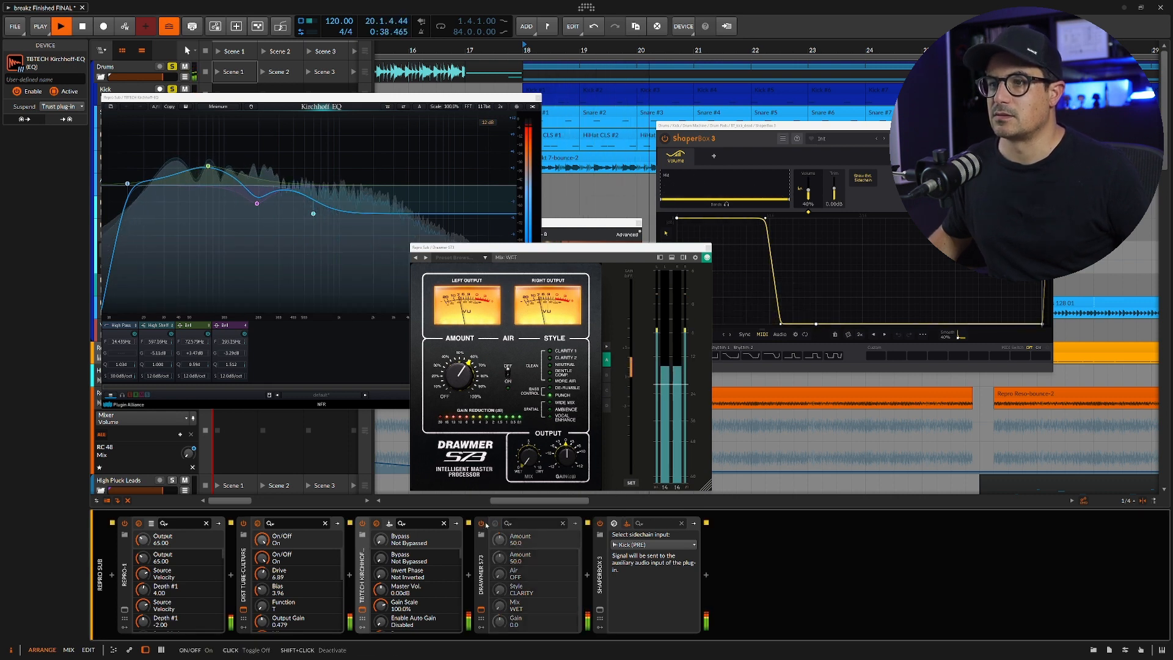
{"action": "left_click", "coordinate": [482, 524]}
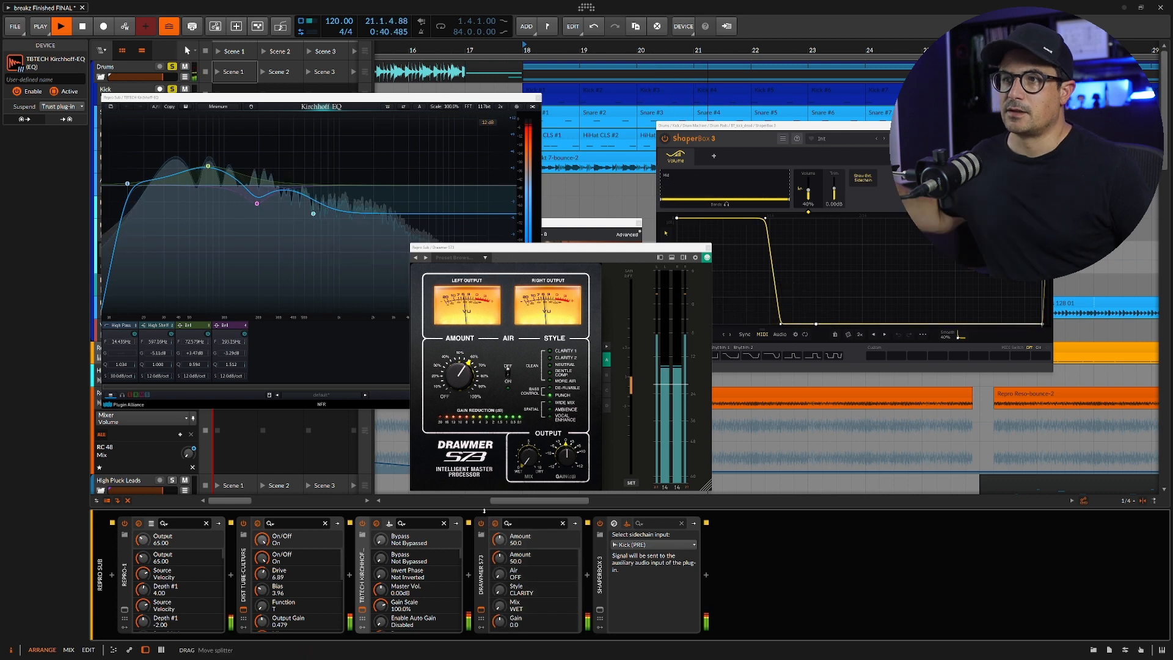
{"action": "key", "text": "space"}
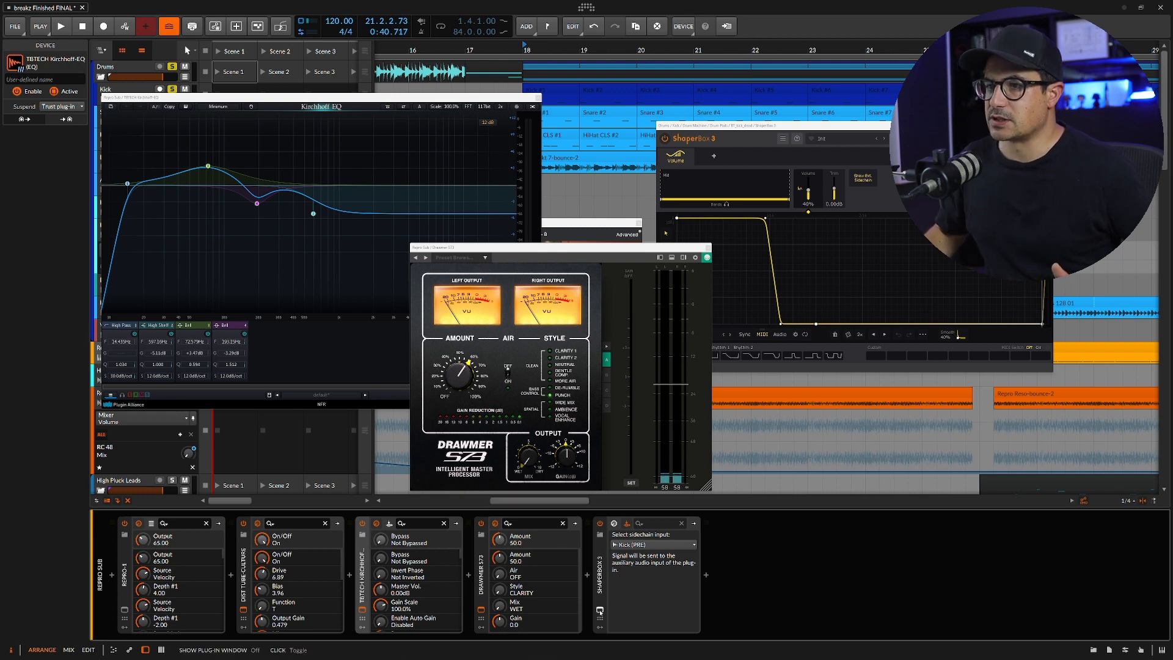
Open the Repro Sub's ShaperBox 3 beside the kick's instance to examine its sidechain curve, and close the plug-in windows.
{"action": "left_click", "coordinate": [599, 611]}
{"action": "left_click_drag", "start_coordinate": [768, 127], "coordinate": [553, 74]}
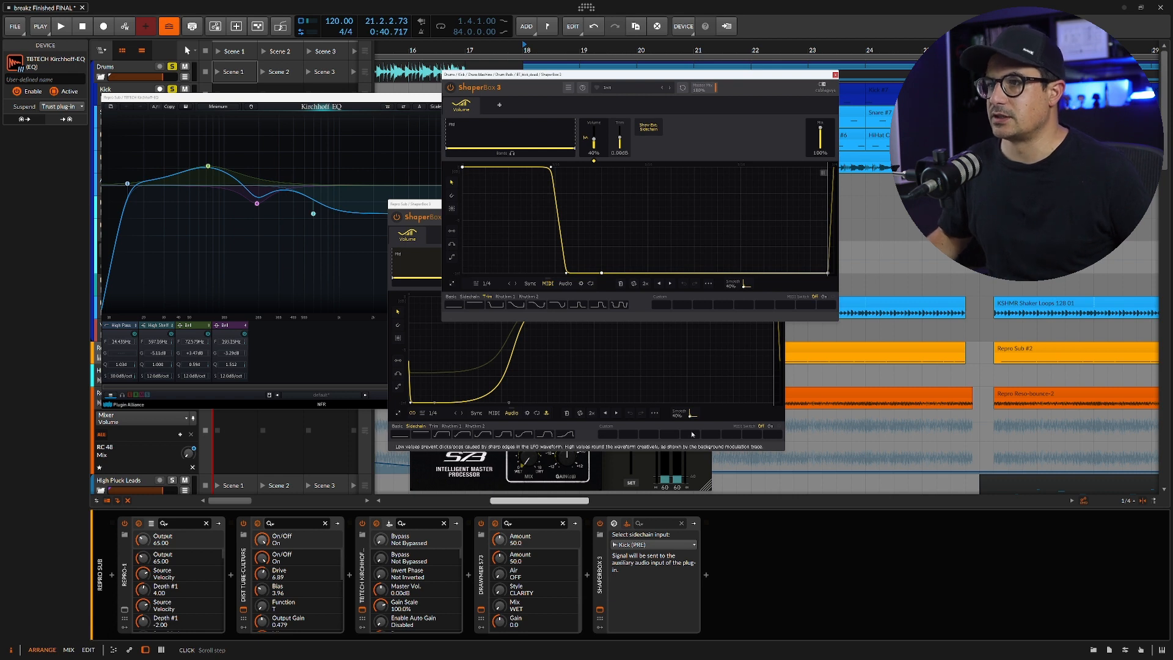
{"action": "left_click", "coordinate": [784, 452]}
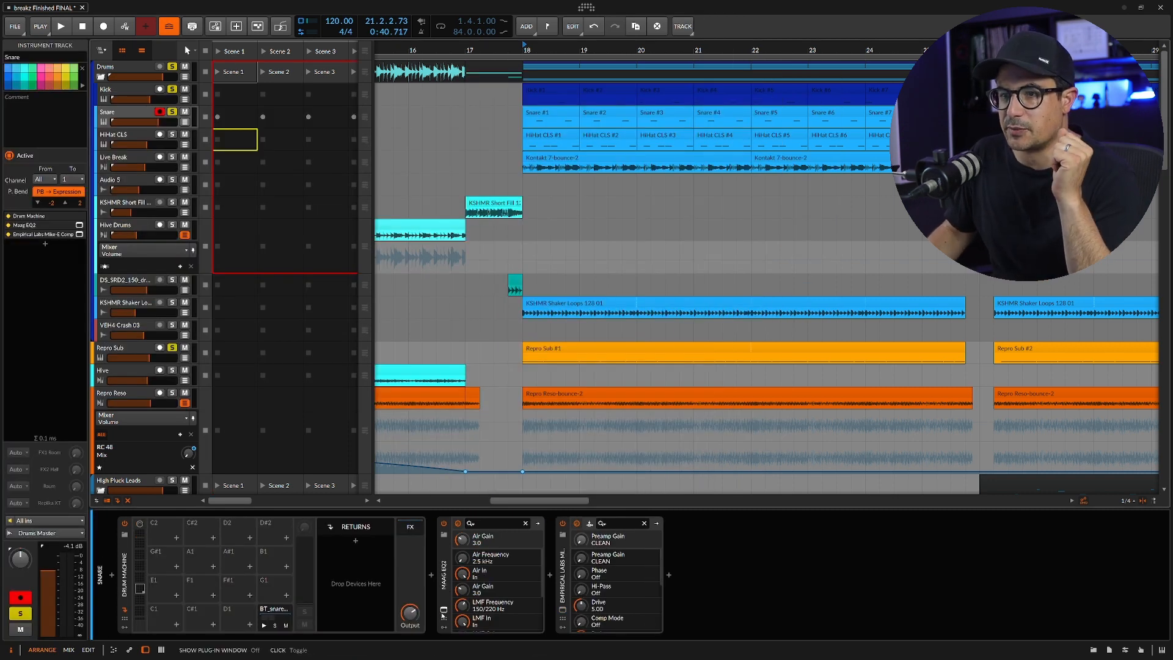
Open the Snare track's Maag EQ2 and the Vertigo VSC-2 compressor inside its BT_snare drum pad.
{"action": "left_click", "coordinate": [444, 610]}
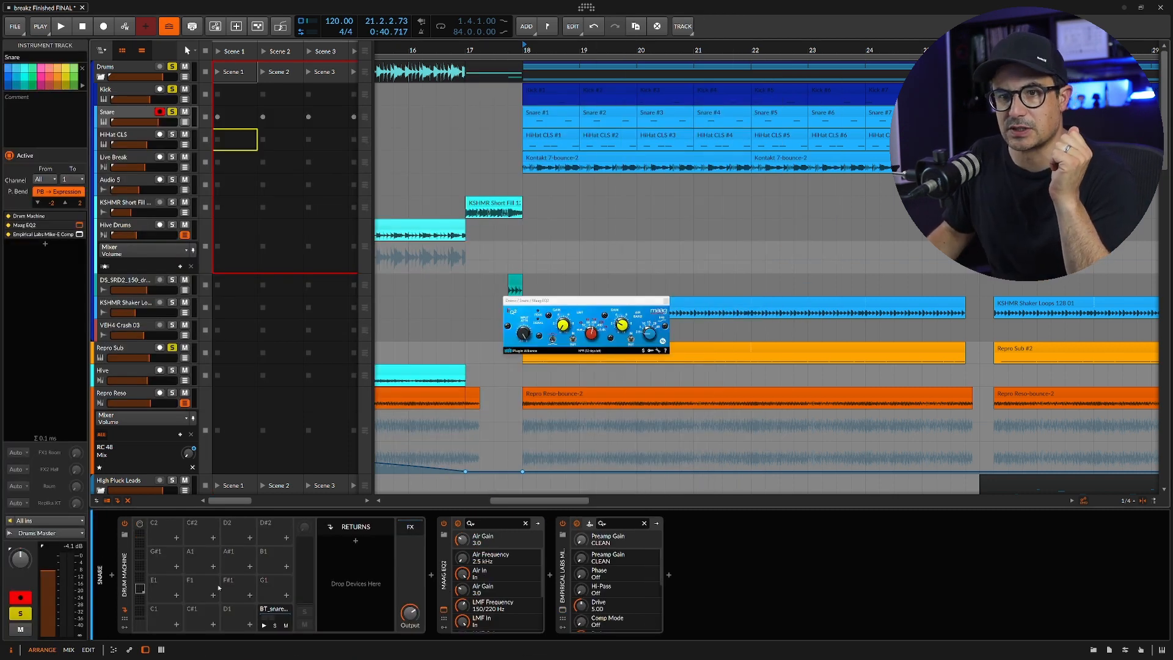
{"action": "left_click", "coordinate": [282, 616]}
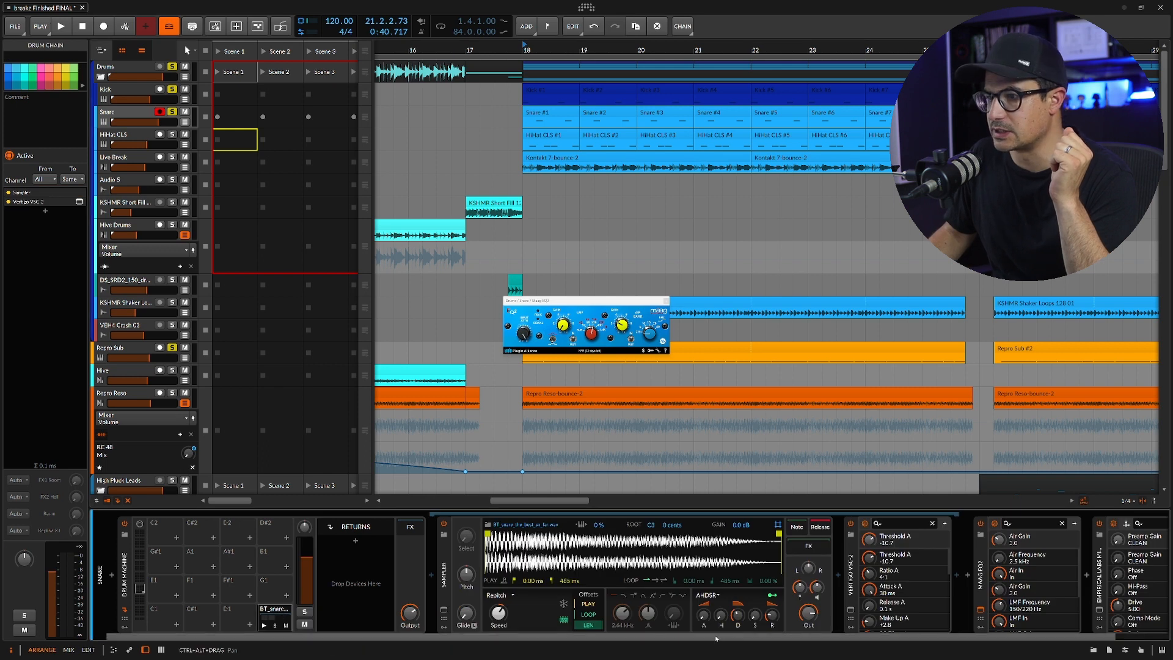
{"action": "scroll", "coordinate": [941, 626], "scroll_direction": "down", "scroll_amount": 2}
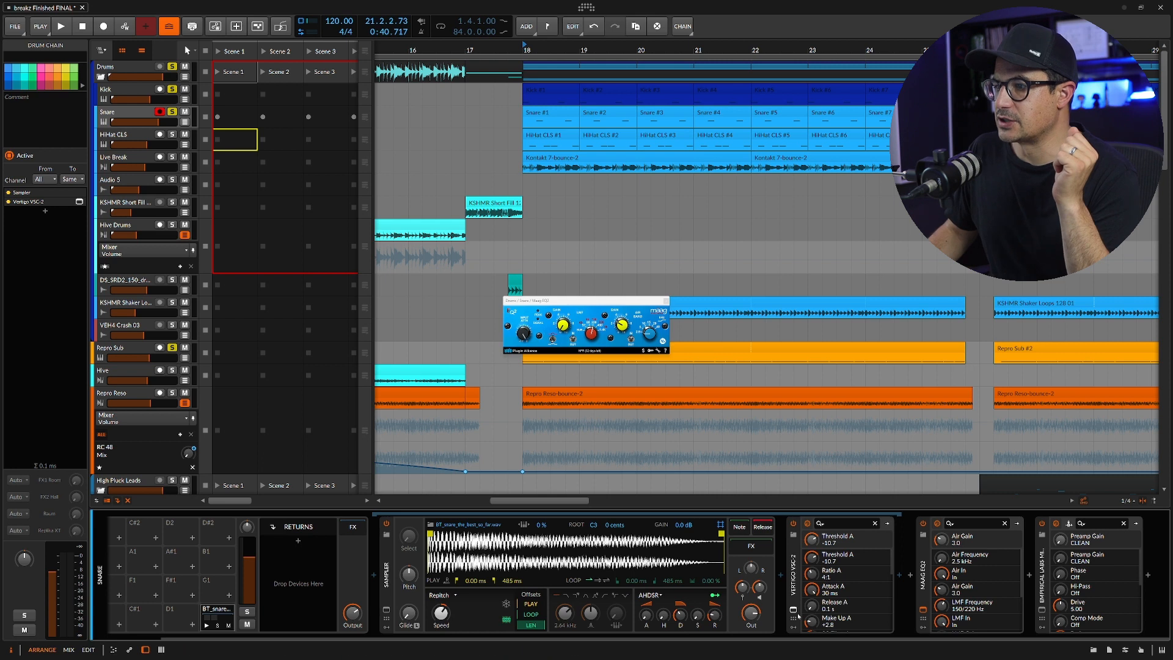
{"action": "left_click", "coordinate": [793, 609]}
{"action": "left_click_drag", "start_coordinate": [461, 281], "coordinate": [242, 226]}
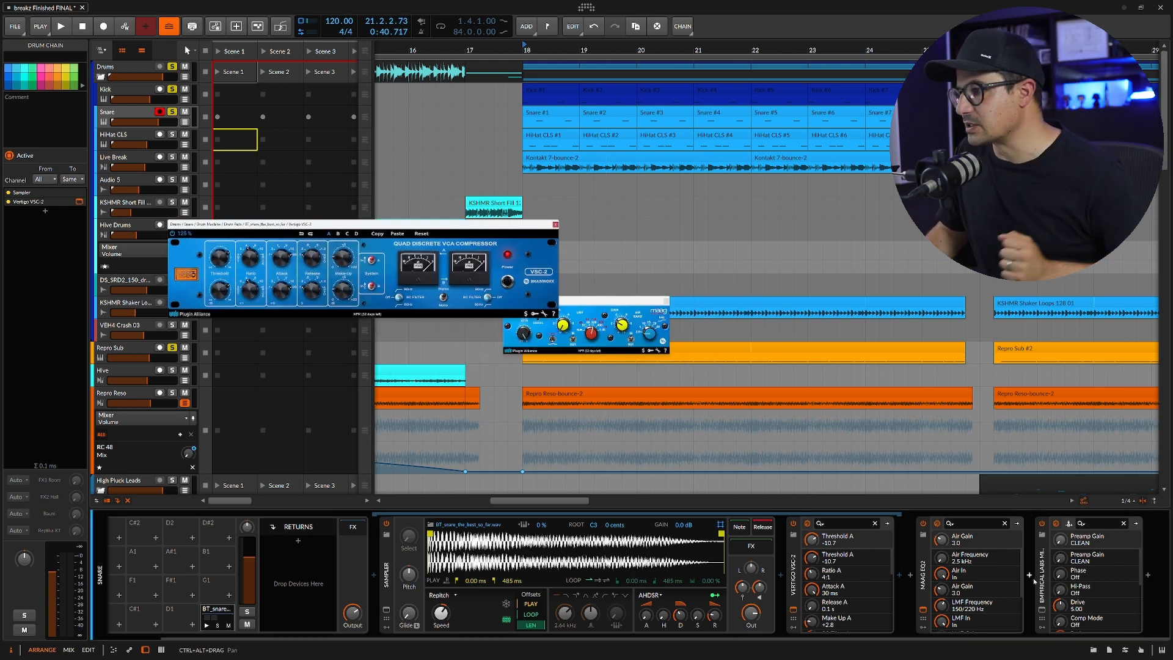
Open and enlarge the snare's Empirical Labs Mike-E compressor, and start playback to hear the snare through it.
{"action": "left_click", "coordinate": [1042, 609]}
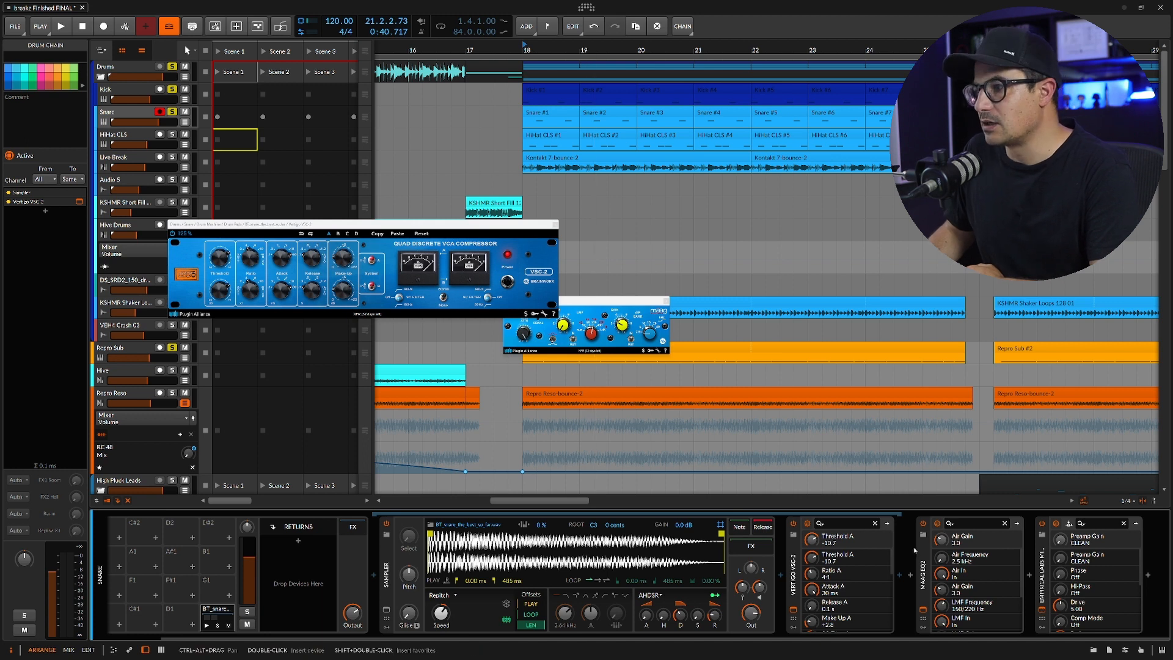
{"action": "left_click_drag", "start_coordinate": [467, 285], "coordinate": [323, 320]}
{"action": "left_click_drag", "start_coordinate": [479, 413], "coordinate": [615, 501]}
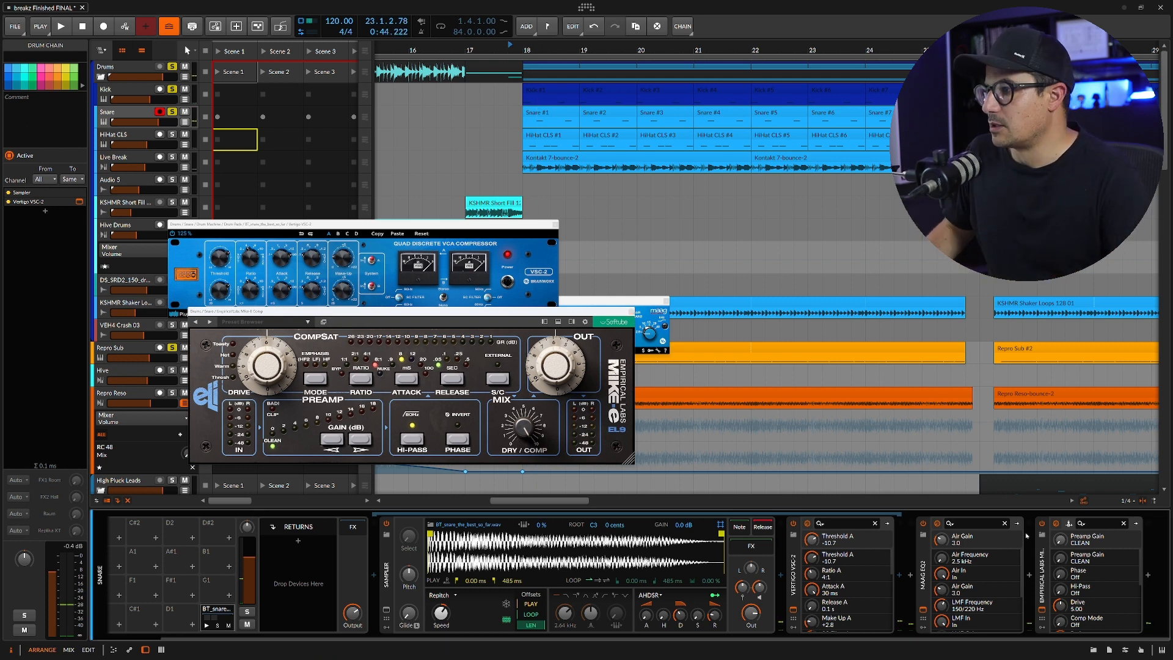
{"action": "left_click", "coordinate": [1041, 574]}
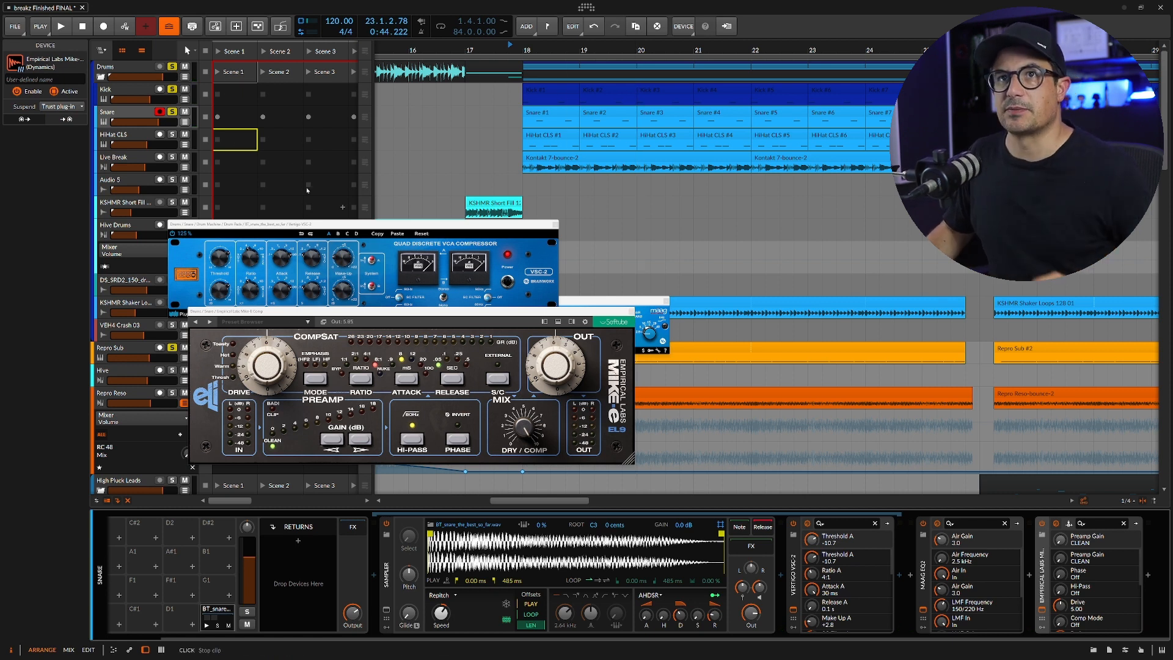
{"action": "key", "text": "space"}
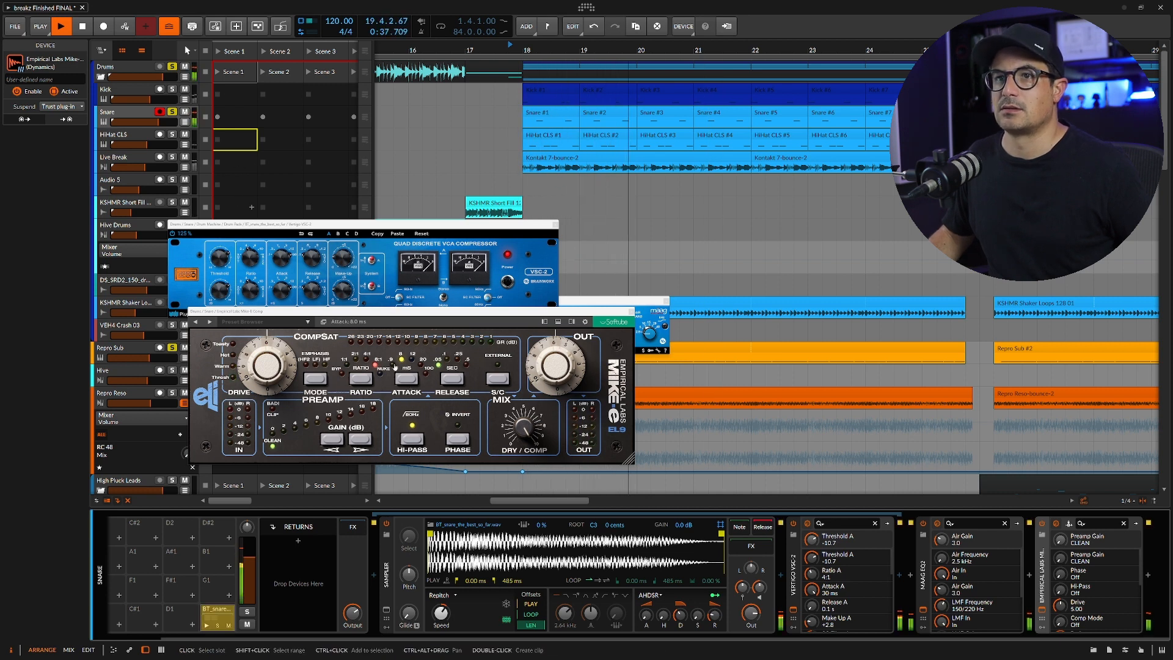
Stop playback and close the snare's Mike-E and Vertigo VSC-2 plug-in windows.
{"action": "key", "text": "space"}
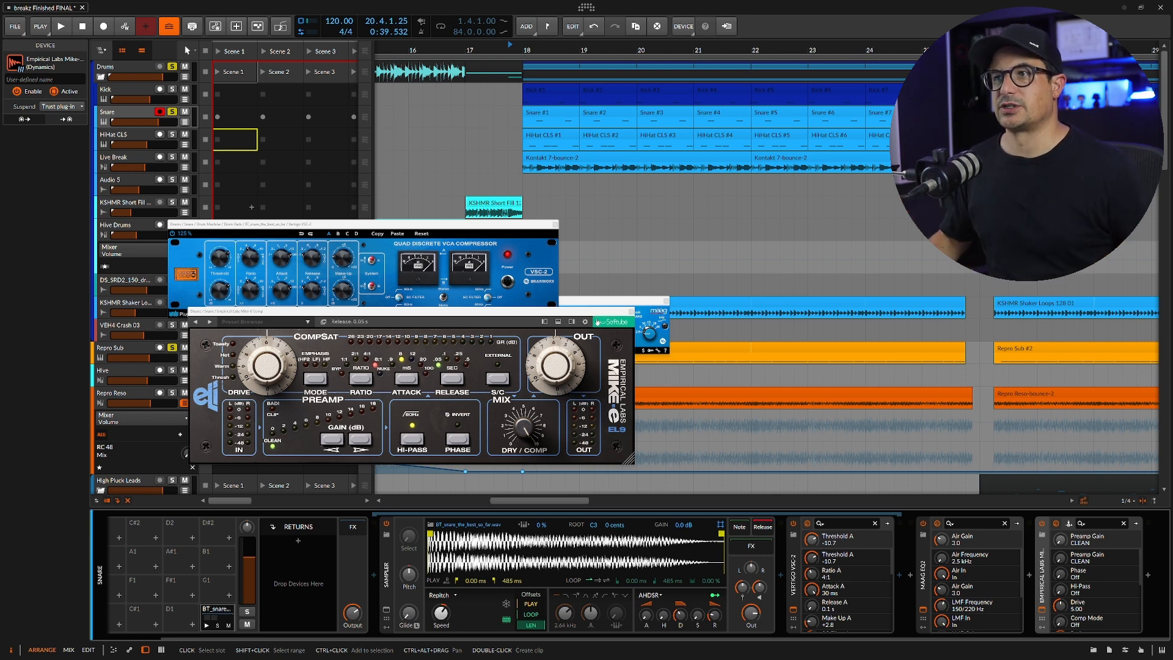
{"action": "left_click", "coordinate": [632, 313]}
{"action": "left_click", "coordinate": [555, 224]}
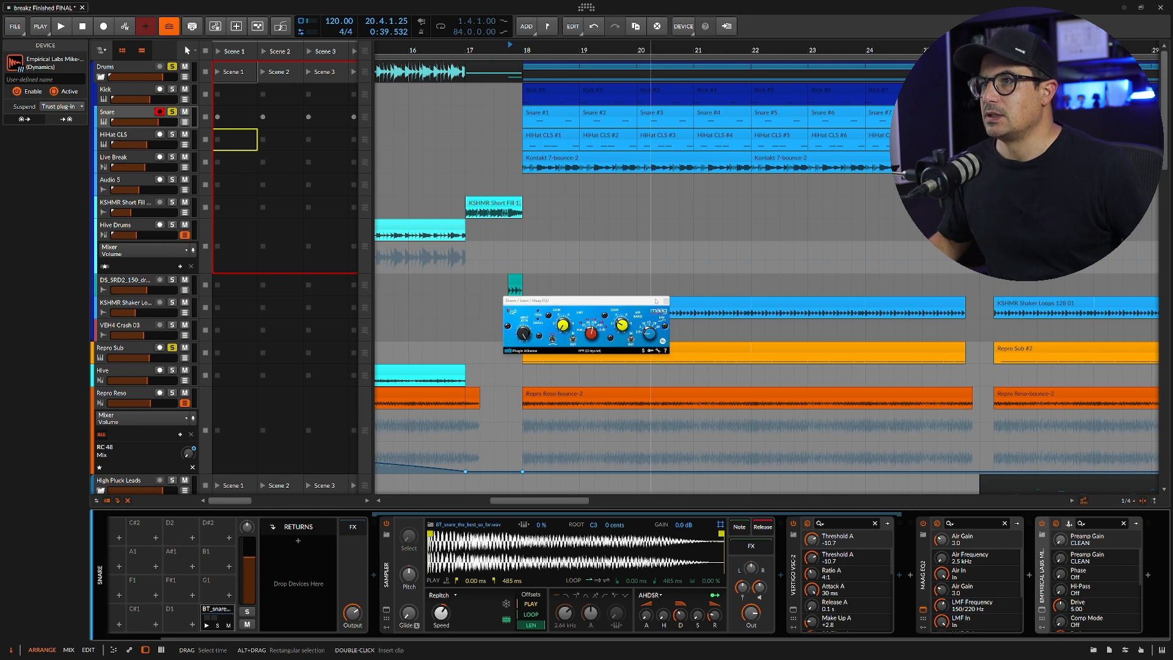
Select the Live Break track and its bounced clip at bar 18, and open its Kontakt 7 instrument to examine the drum kit.
{"action": "left_click", "coordinate": [230, 161]}
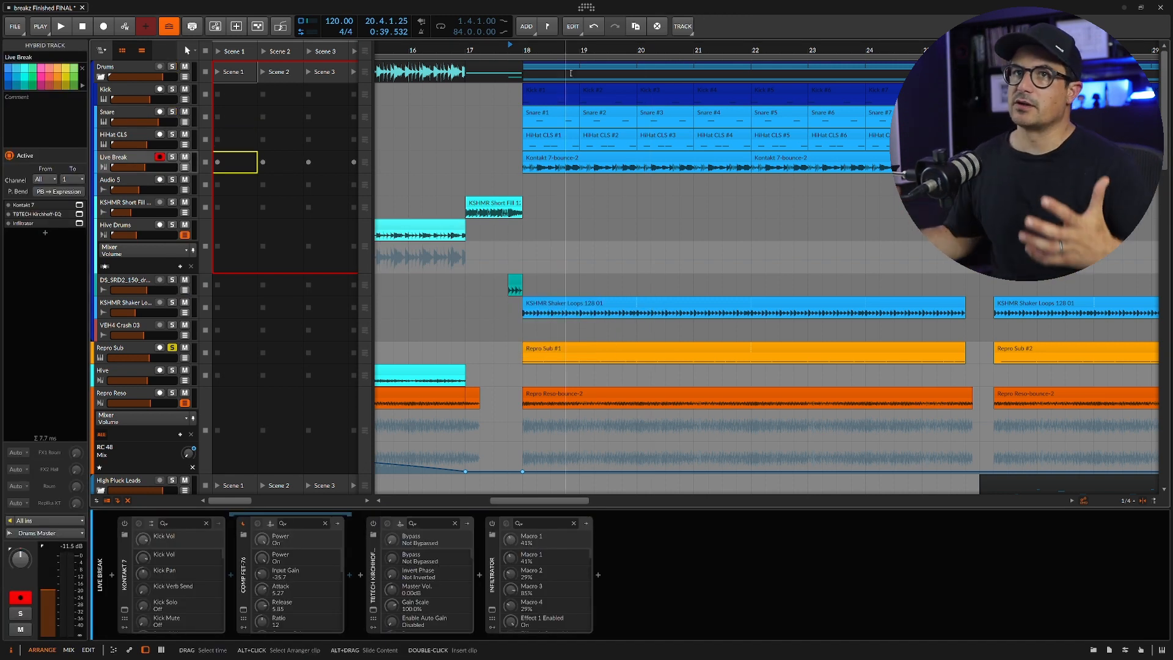
{"action": "left_click", "coordinate": [549, 156]}
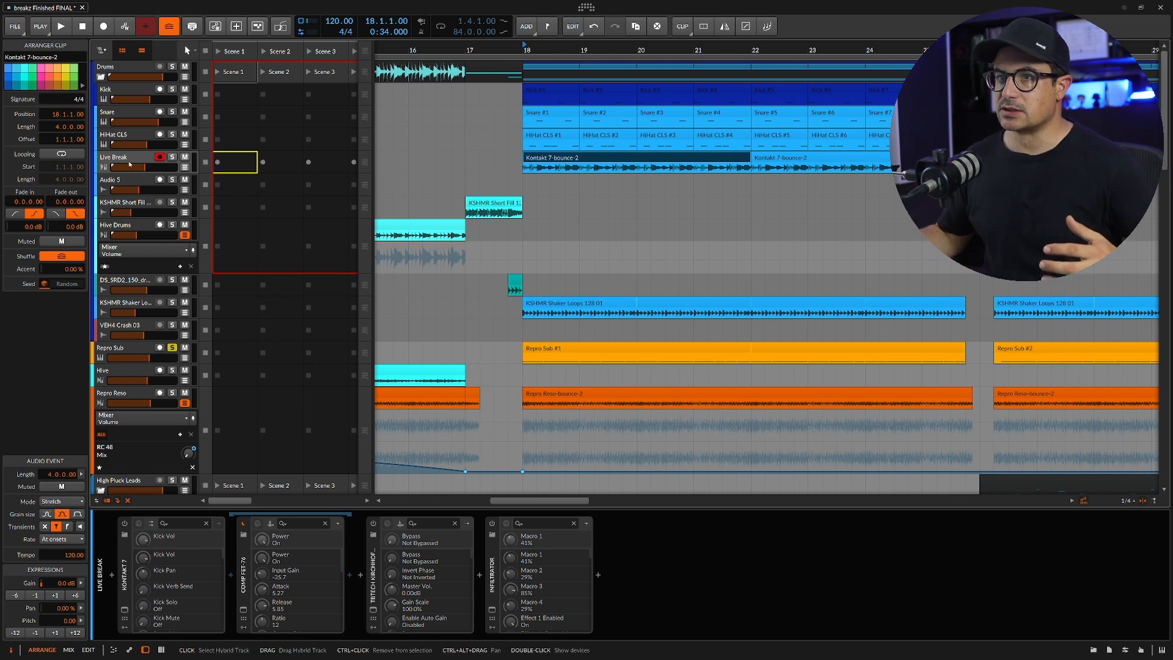
{"action": "left_click_drag", "start_coordinate": [537, 49], "coordinate": [514, 49]}
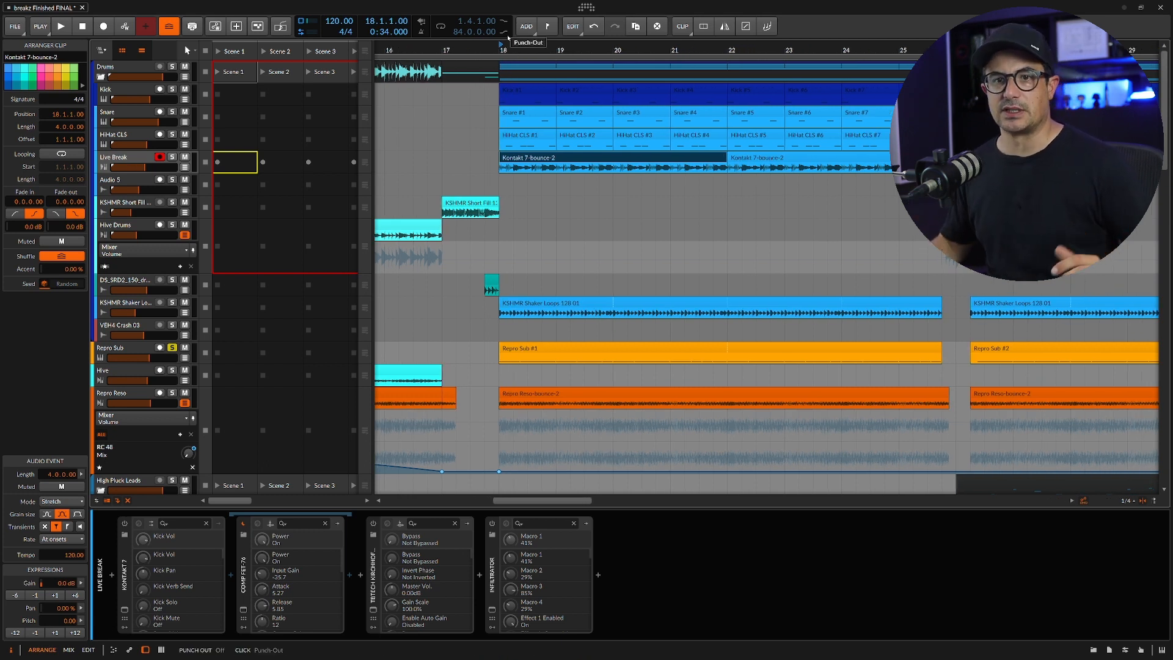
{"action": "left_click_drag", "start_coordinate": [129, 617], "coordinate": [509, 284]}
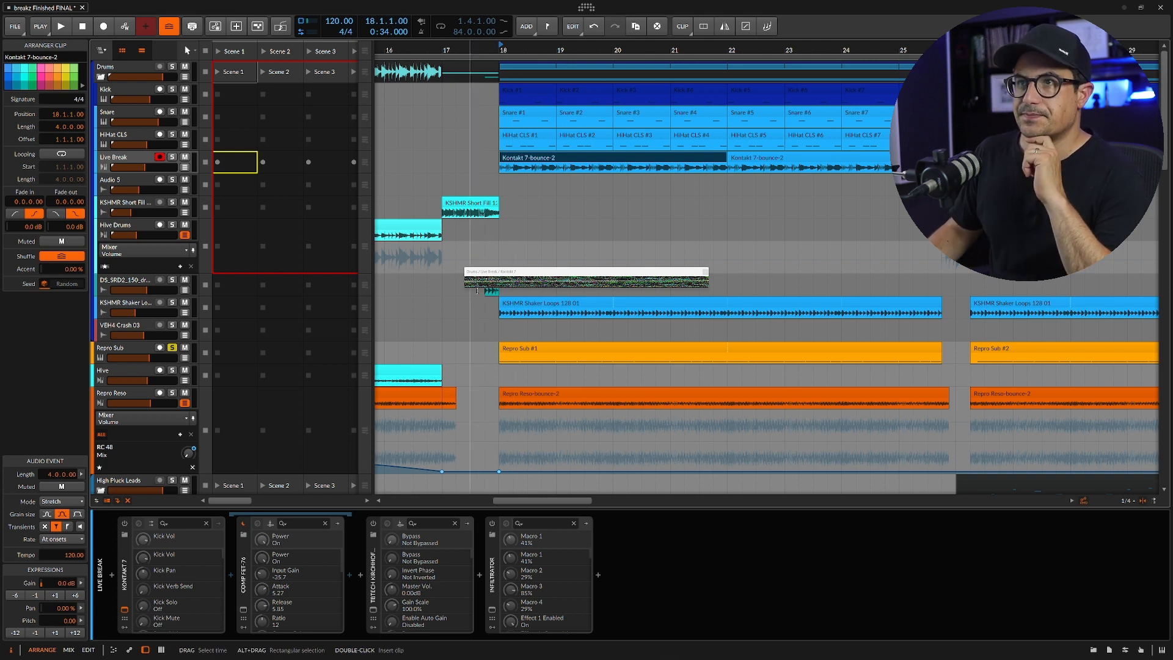
{"action": "left_click_drag", "start_coordinate": [503, 271], "coordinate": [282, 138]}
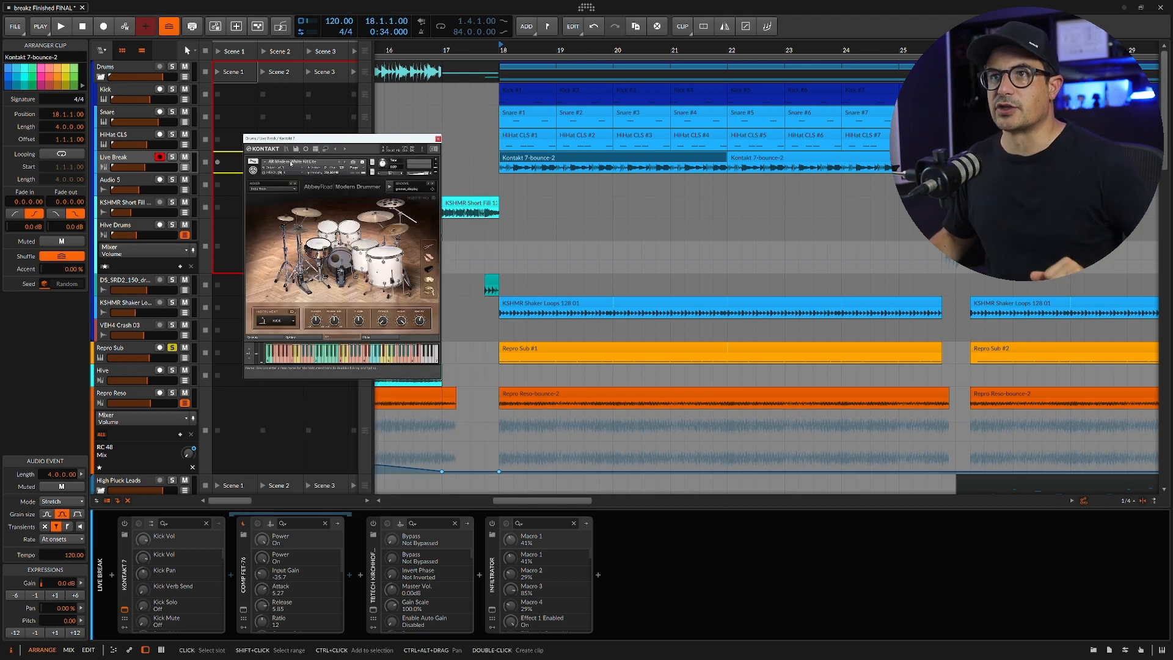
Close Kontakt 7 and inspect the Live Break's COMP FET-76 compressor, closing its window when done.
{"action": "left_click", "coordinate": [438, 139]}
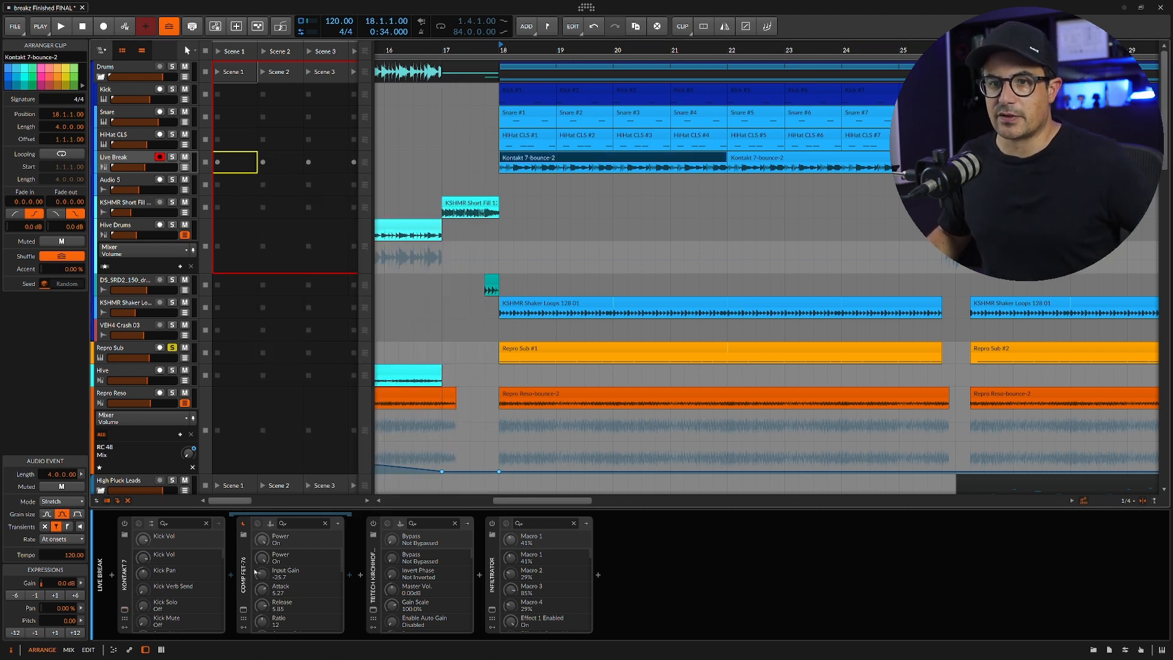
{"action": "left_click", "coordinate": [243, 610]}
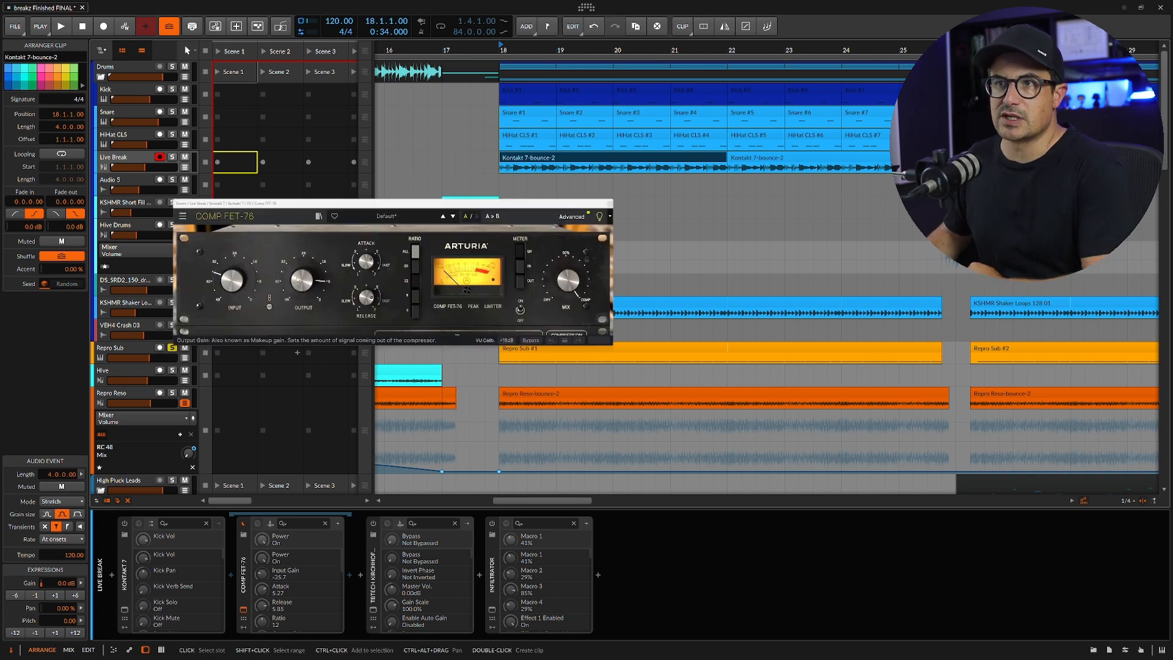
{"action": "left_click", "coordinate": [604, 203]}
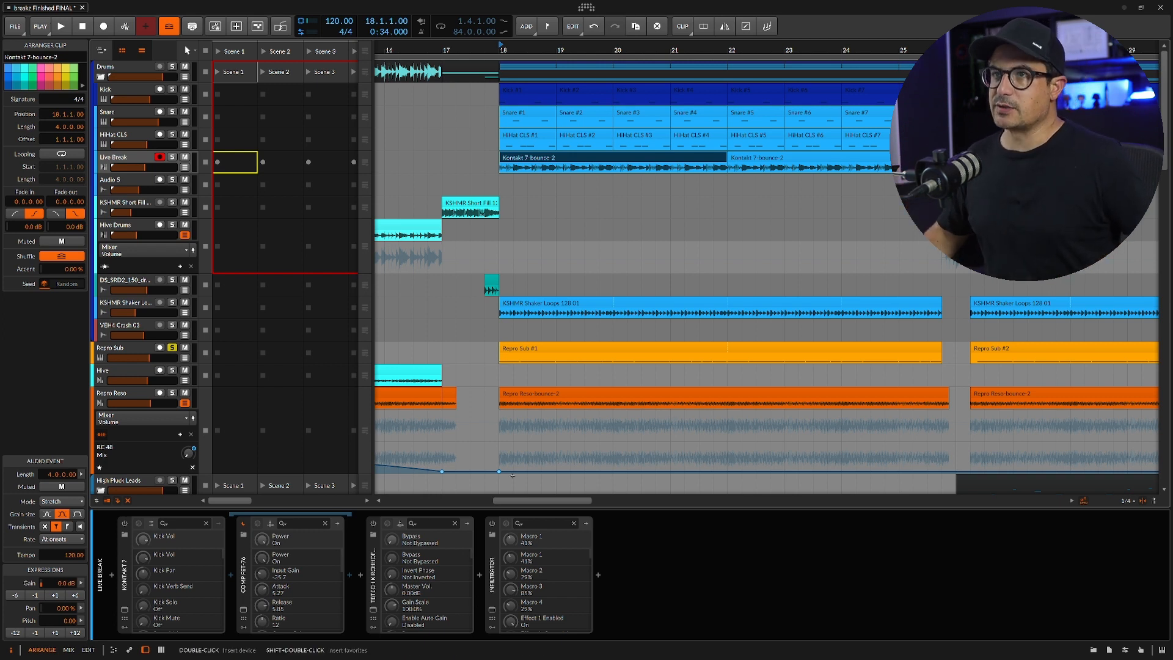
Solo the Live Break and play it from bar 18, drop the Repro Sub's solo during playback, and stop.
{"action": "left_click", "coordinate": [172, 159]}
{"action": "key", "text": "space"}
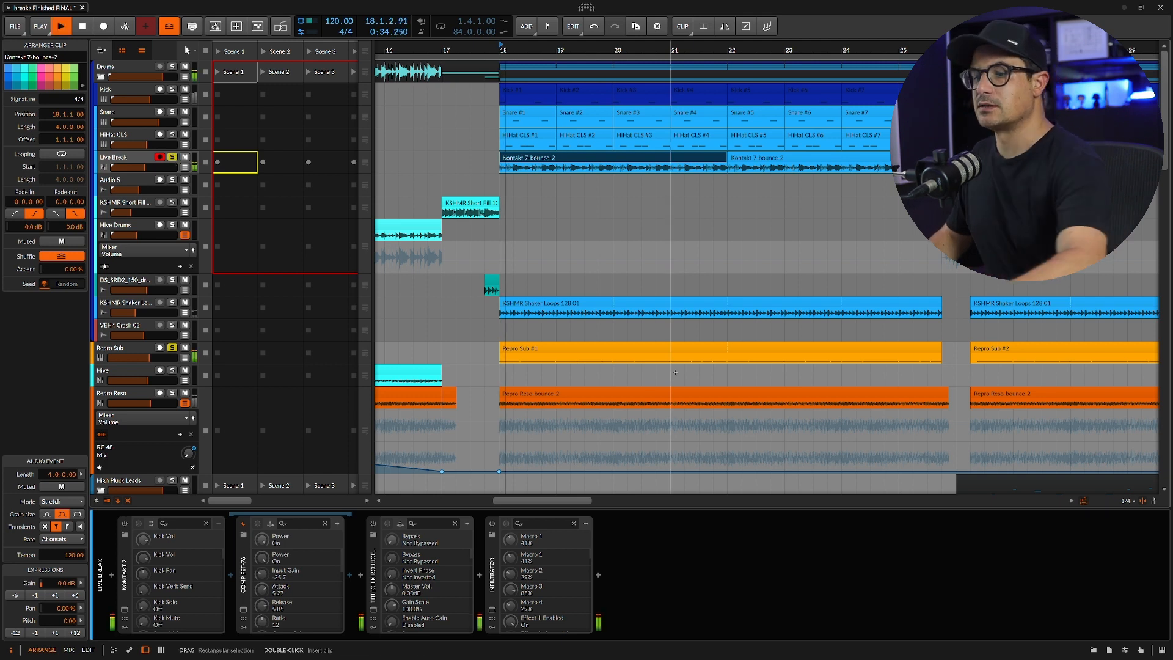
{"action": "left_click", "coordinate": [172, 347]}
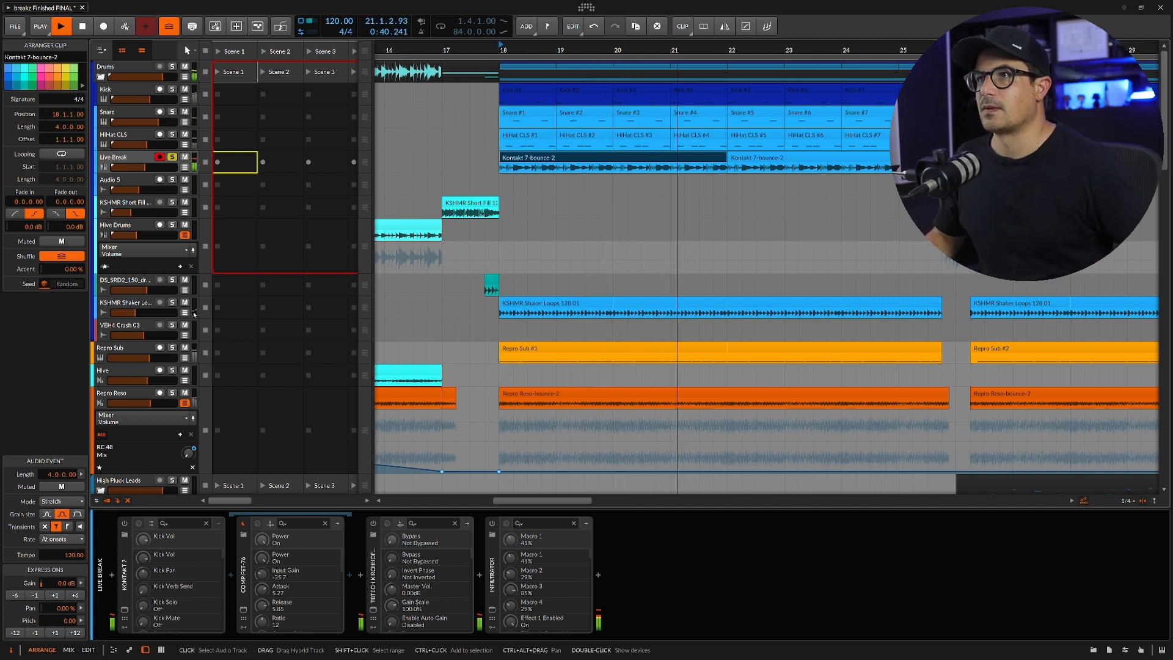
{"action": "key", "text": "space"}
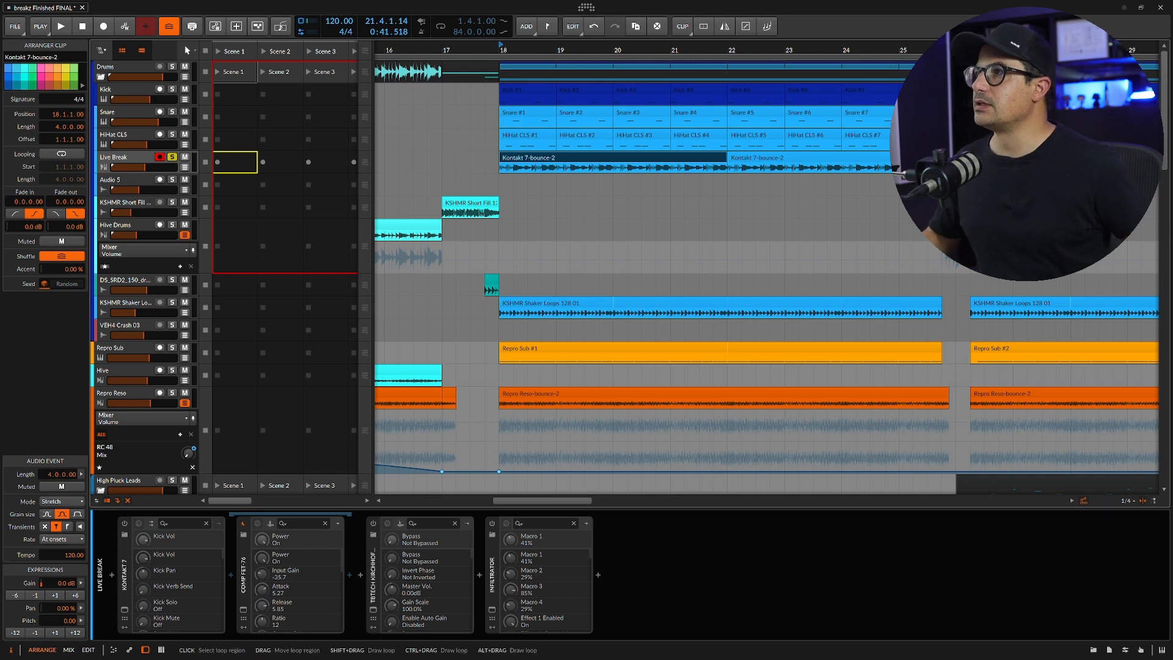
Solo Audio 5 alongside the Live Break and play both from bar 42.
{"action": "scroll", "coordinate": [737, 196], "scroll_direction": "down", "scroll_amount": 5}
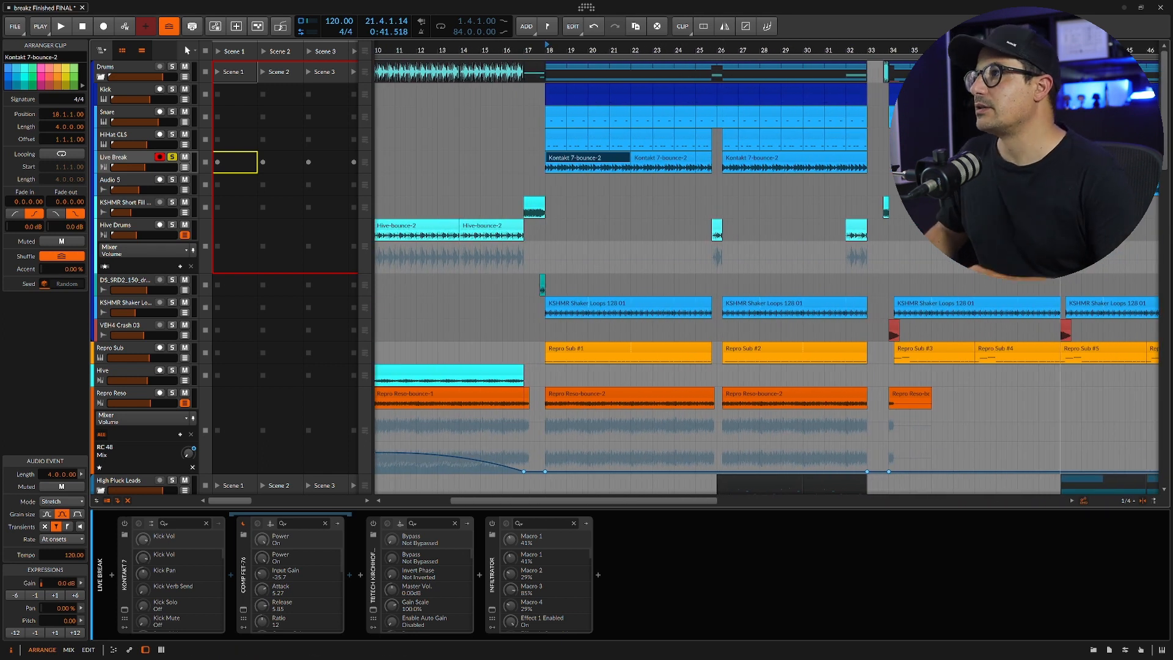
{"action": "left_click_drag", "start_coordinate": [1061, 50], "coordinate": [607, 89]}
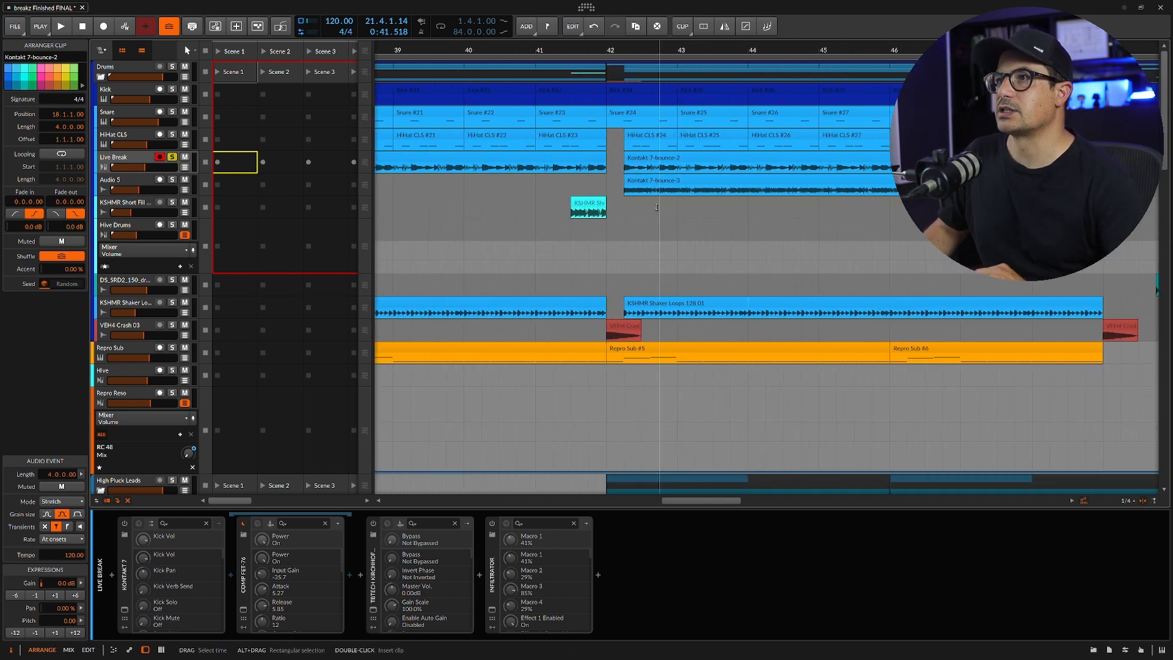
{"action": "left_click", "coordinate": [172, 179]}
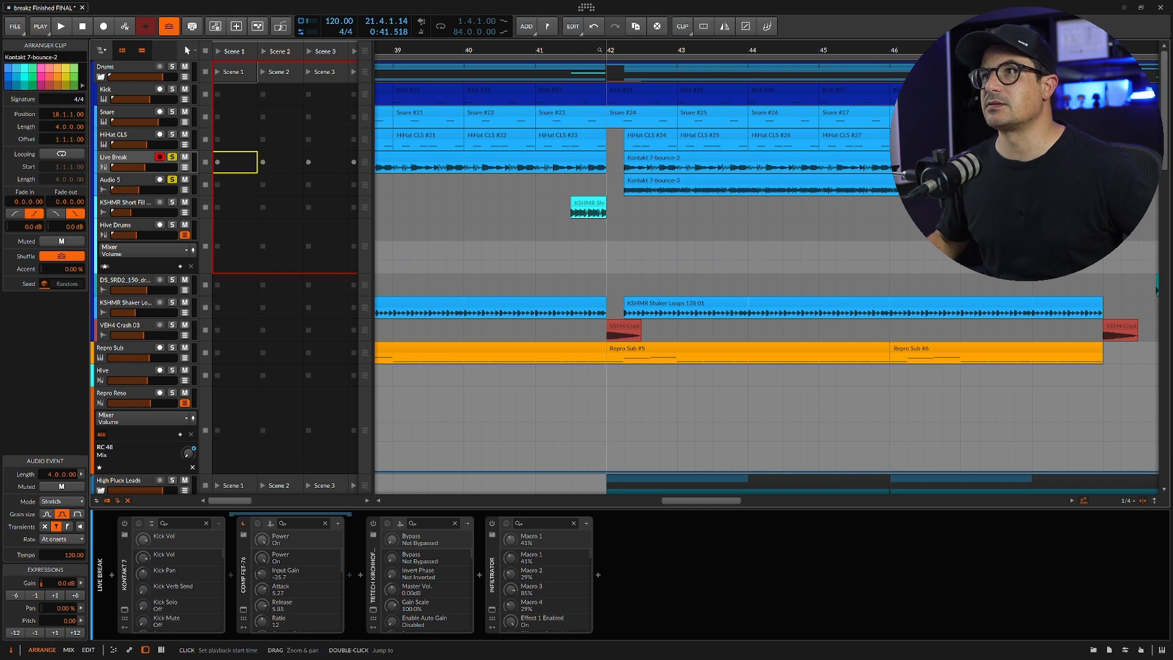
{"action": "key", "text": "space"}
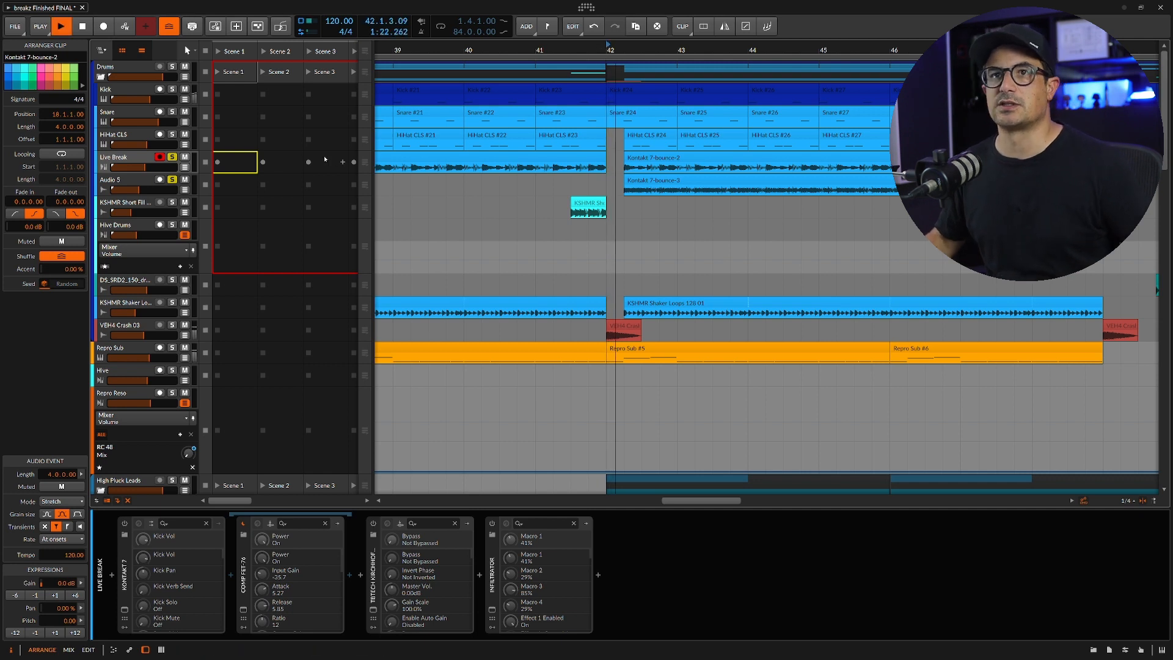
Compare Audio 5 without and with the Live Break by toggling the Live Break's solo, and clear both solos.
{"action": "left_click", "coordinate": [173, 157]}
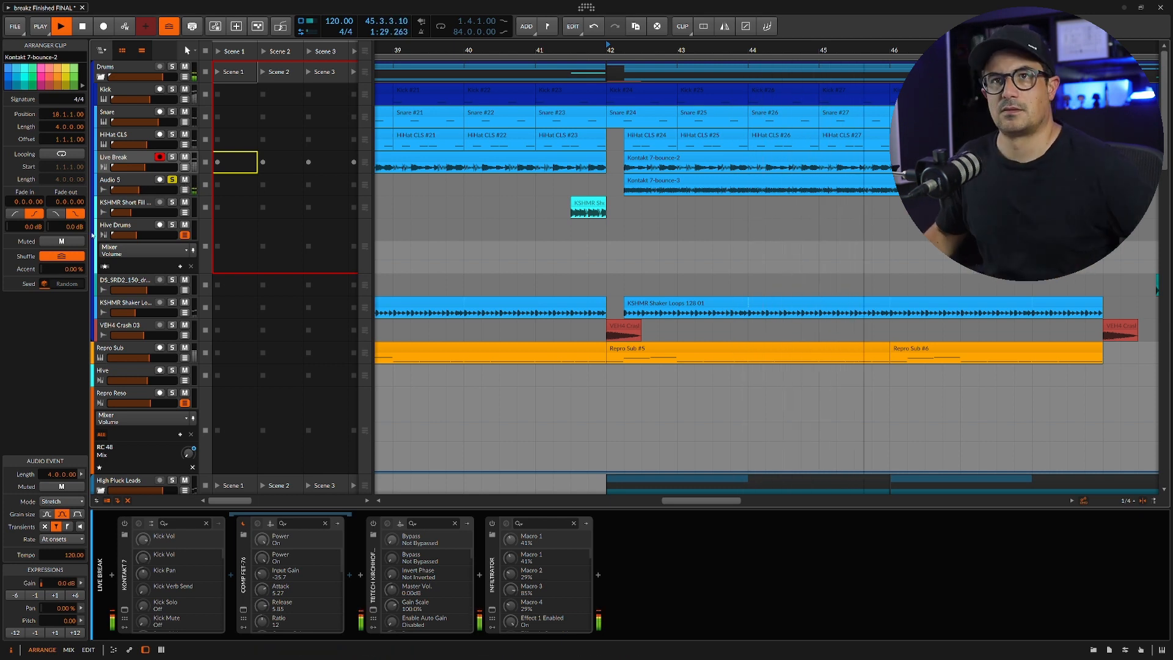
{"action": "left_click", "coordinate": [173, 157]}
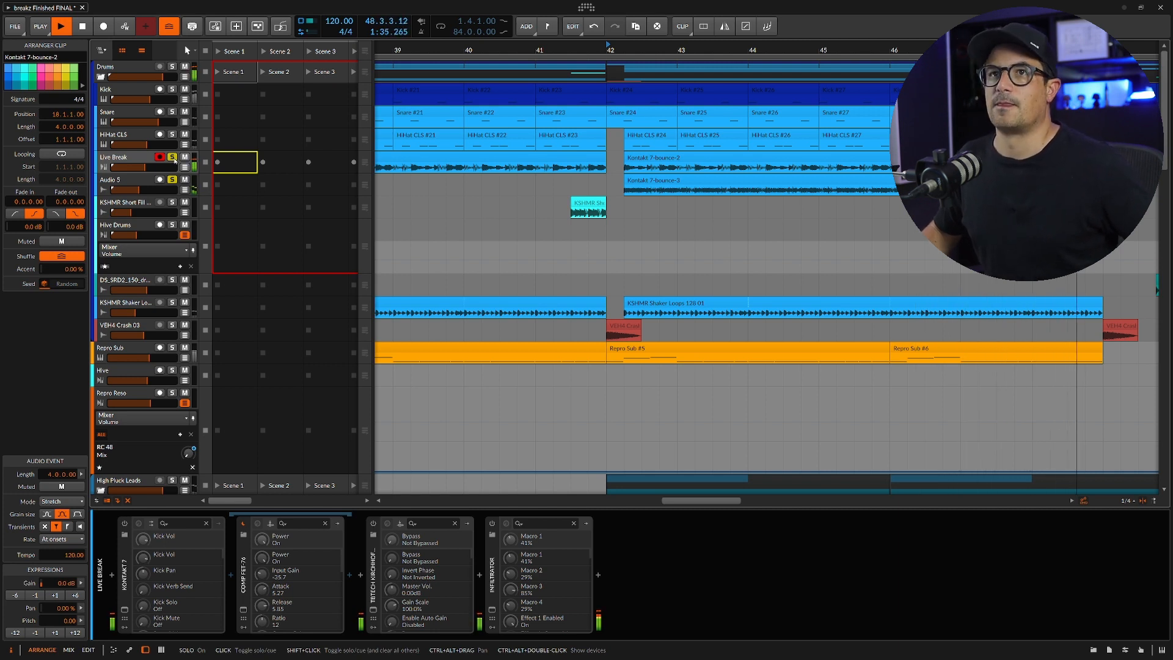
{"action": "left_click", "coordinate": [172, 179]}
{"action": "left_click", "coordinate": [172, 158]}
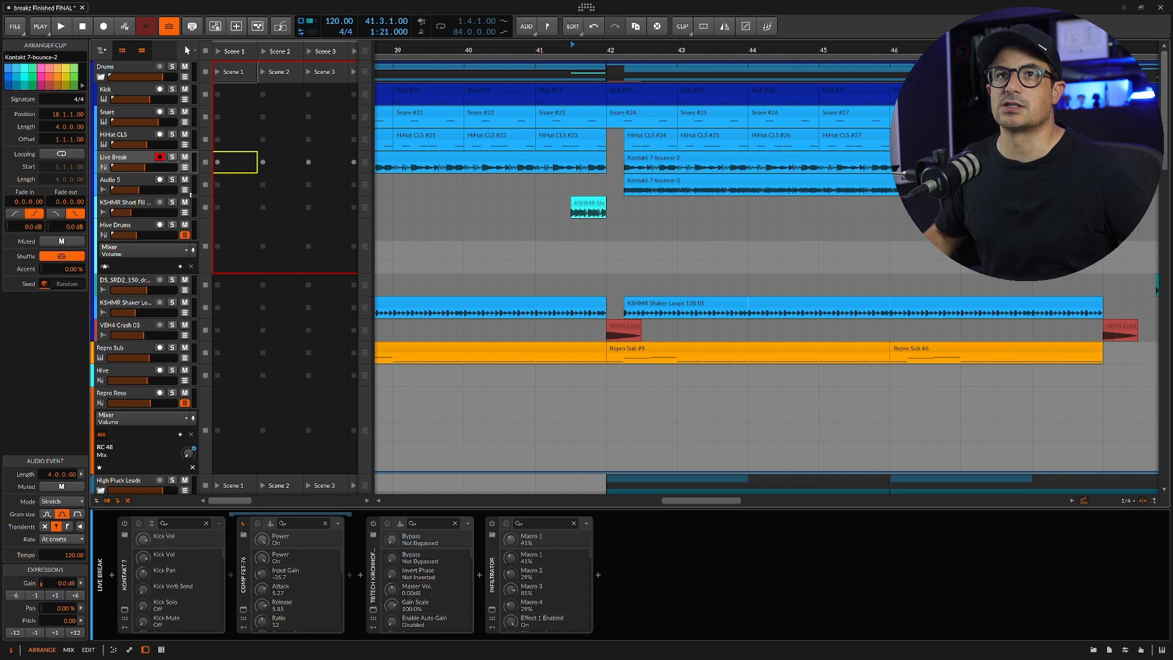
Solo the KSHMR Short Fill track and play the fill leading into bar 42.
{"action": "left_click", "coordinate": [173, 203]}
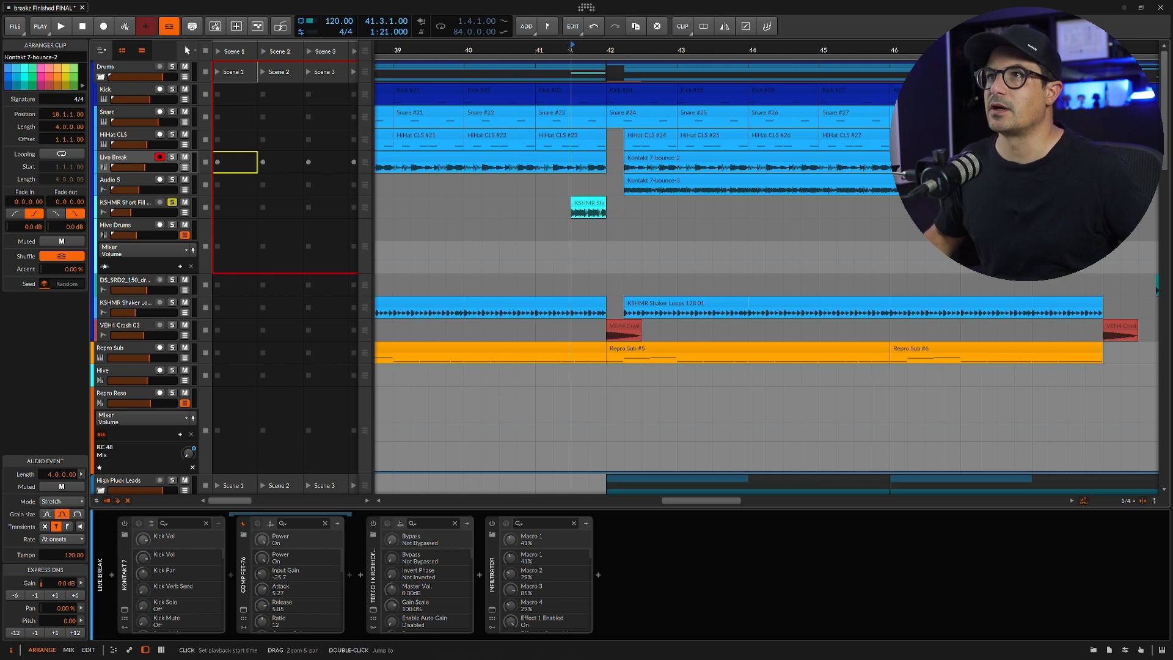
{"action": "key", "text": "space"}
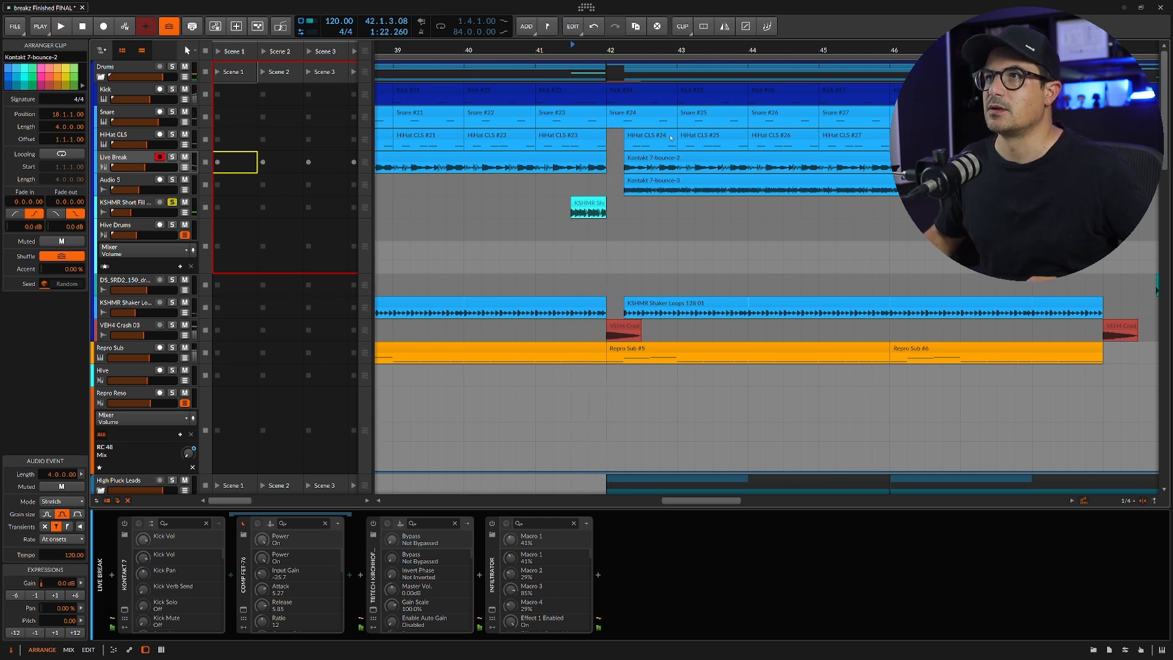
Solo the KSHMR Shaker Loops track instead of the Short Fill, play from bar 34 while viewing its EQ-2, and stop.
{"action": "left_click_drag", "start_coordinate": [626, 57], "coordinate": [695, 39]}
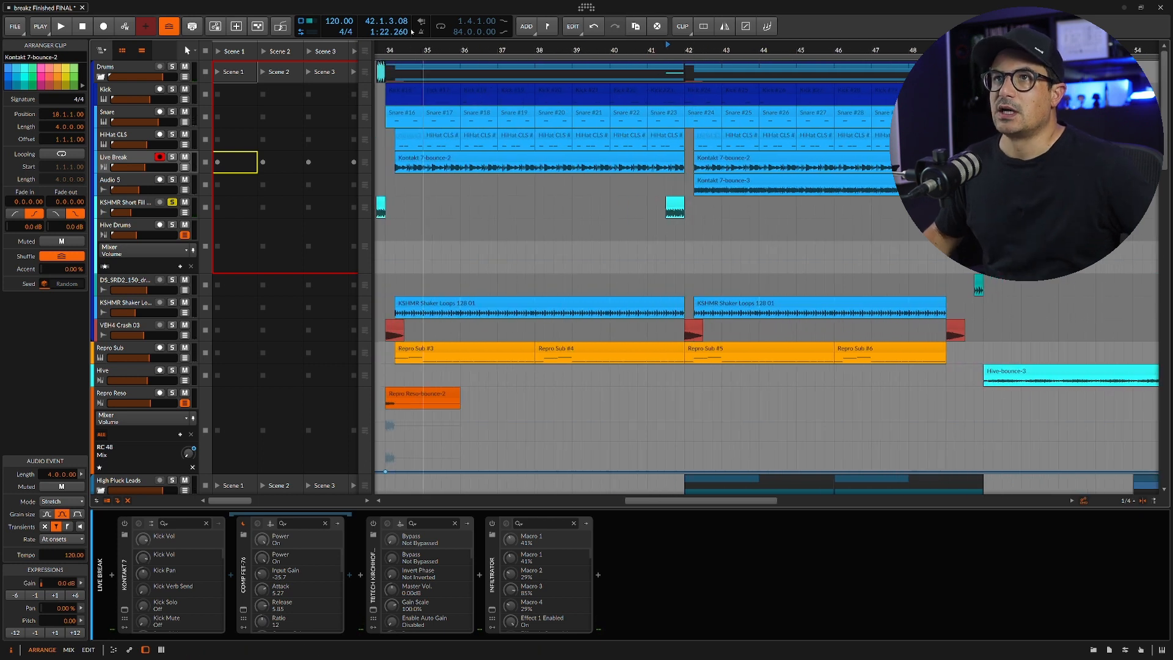
{"action": "left_click", "coordinate": [173, 303]}
{"action": "left_click", "coordinate": [172, 204]}
{"action": "left_click", "coordinate": [430, 304]}
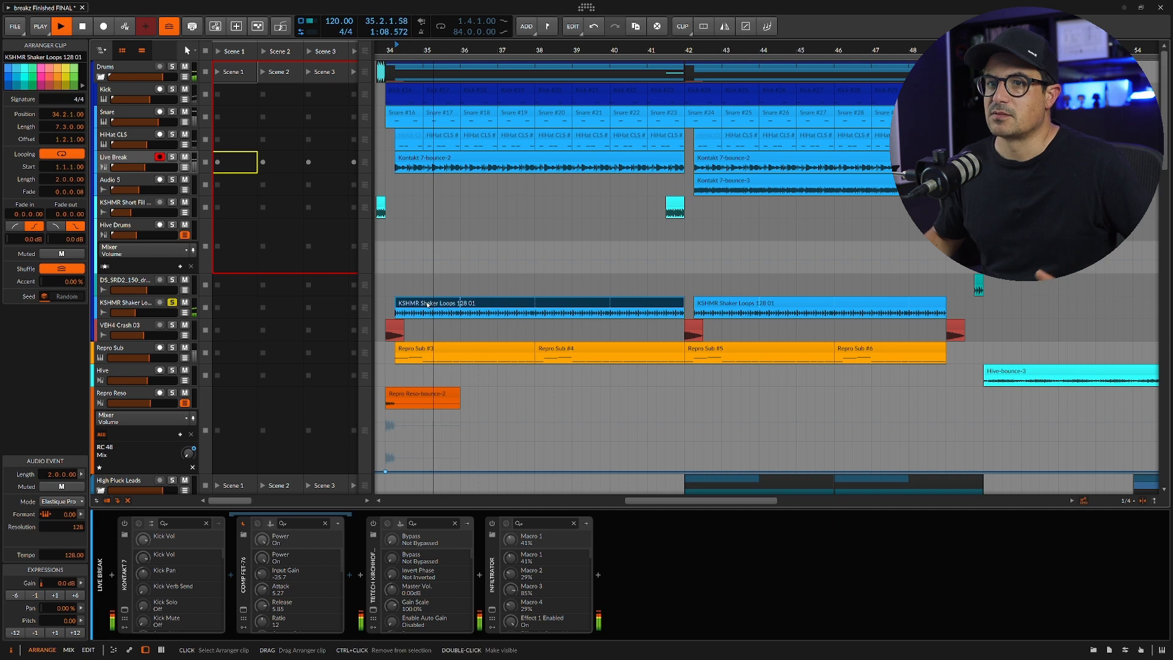
{"action": "left_click", "coordinate": [134, 307]}
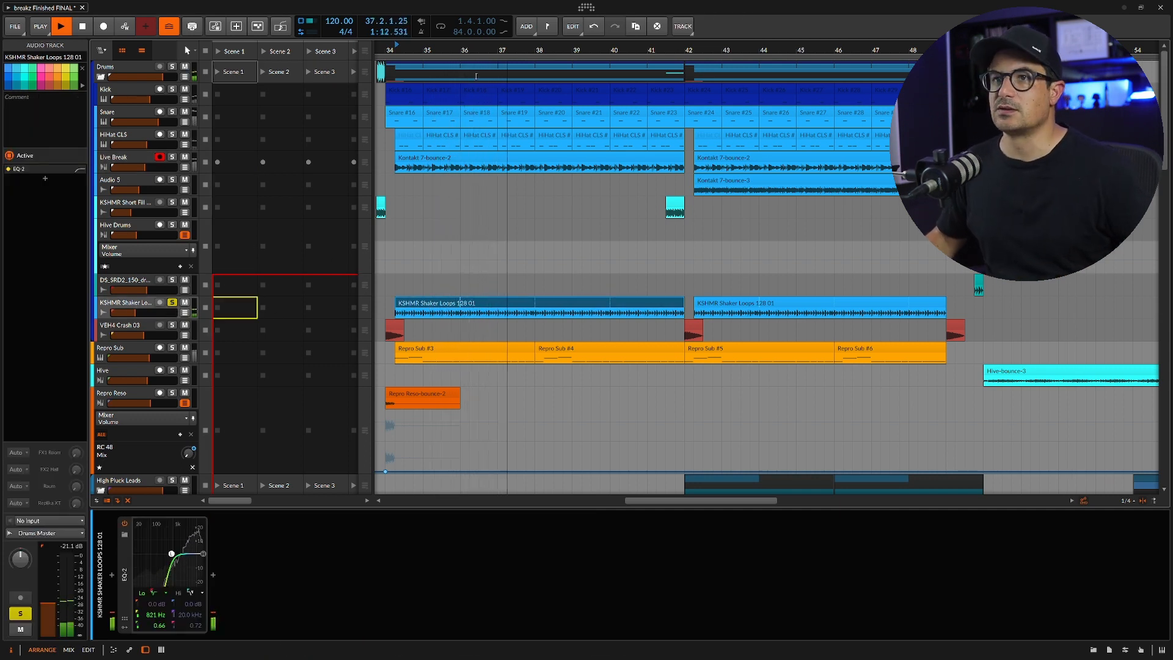
{"action": "key", "text": "space"}
Play from bar 10 with Hive Drums soloed instead of the shaker loops, show the Hive Drums devices, and stop.
{"action": "left_click_drag", "start_coordinate": [436, 47], "coordinate": [974, 119]}
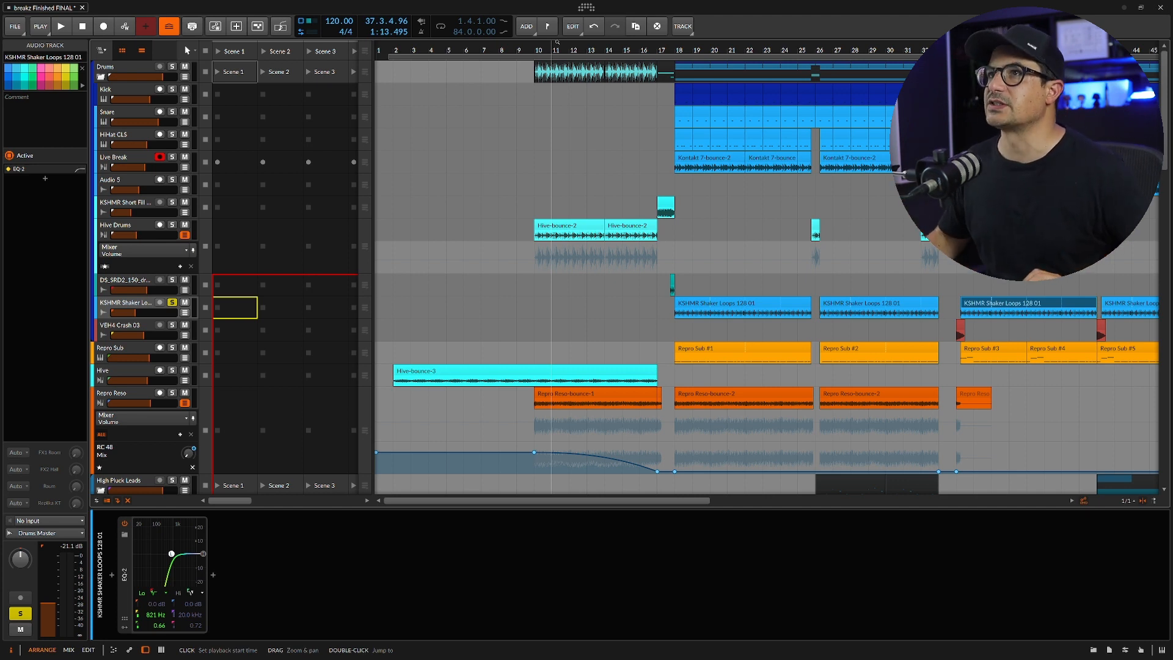
{"action": "left_click", "coordinate": [536, 48]}
{"action": "key", "text": "space"}
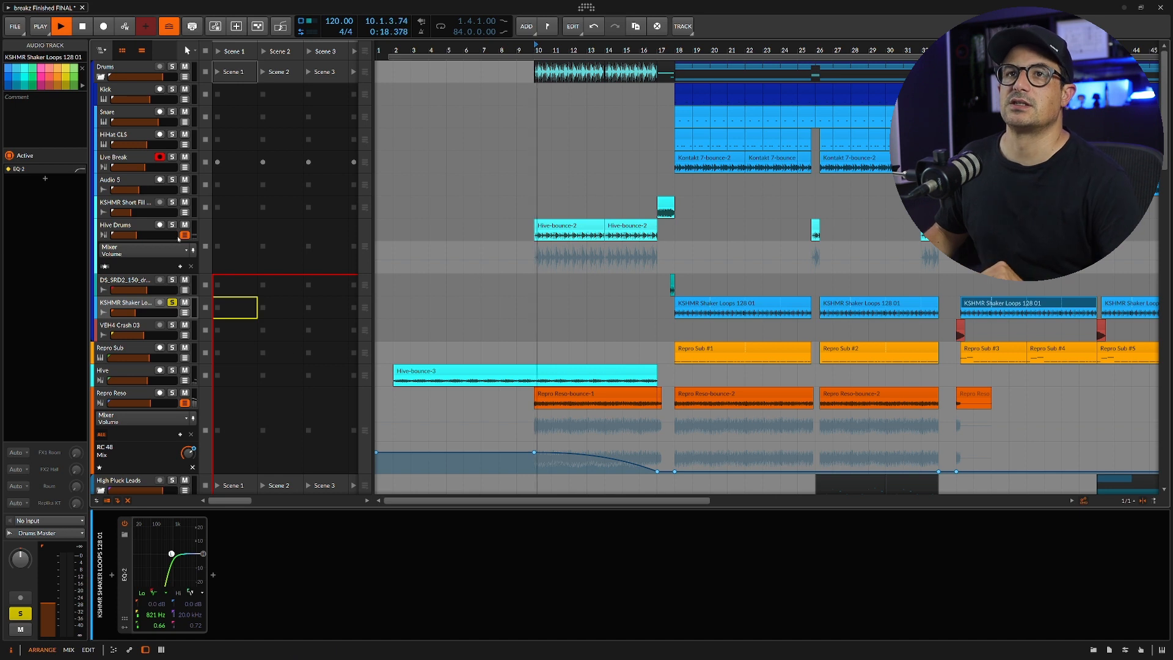
{"action": "left_click", "coordinate": [172, 225]}
{"action": "left_click", "coordinate": [172, 302]}
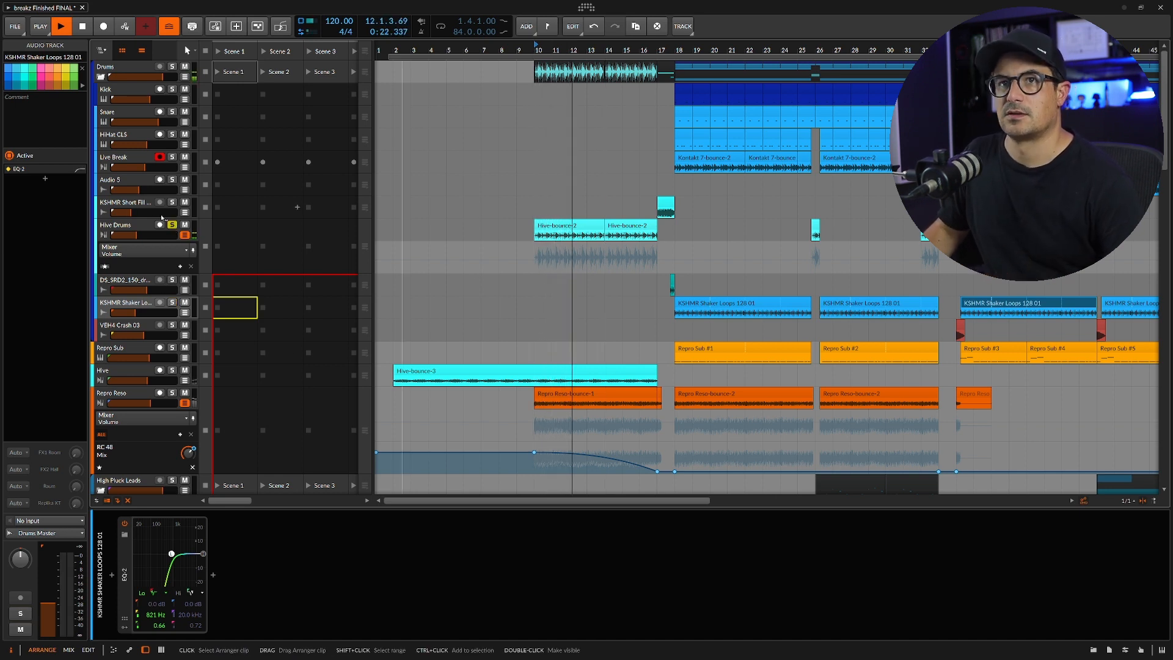
{"action": "left_click", "coordinate": [122, 225]}
{"action": "key", "text": "space"}
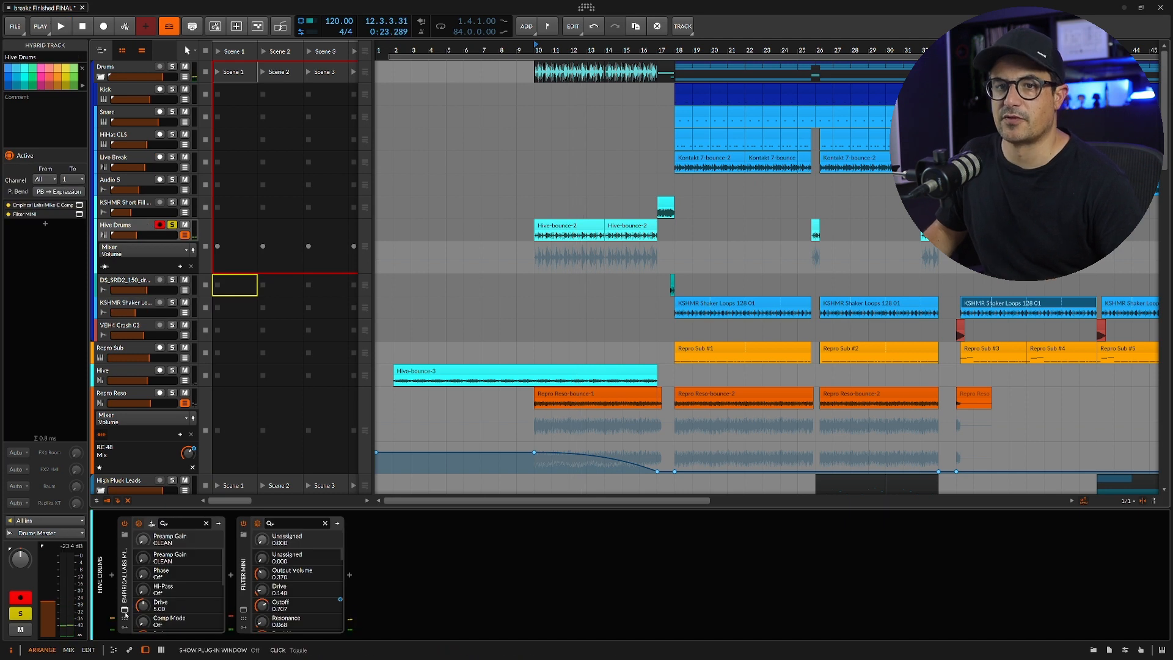
Open and enlarge the Hive Drums' Mike-E compressor, open its Filter MINI, and close both windows after inspecting them.
{"action": "left_click", "coordinate": [125, 611]}
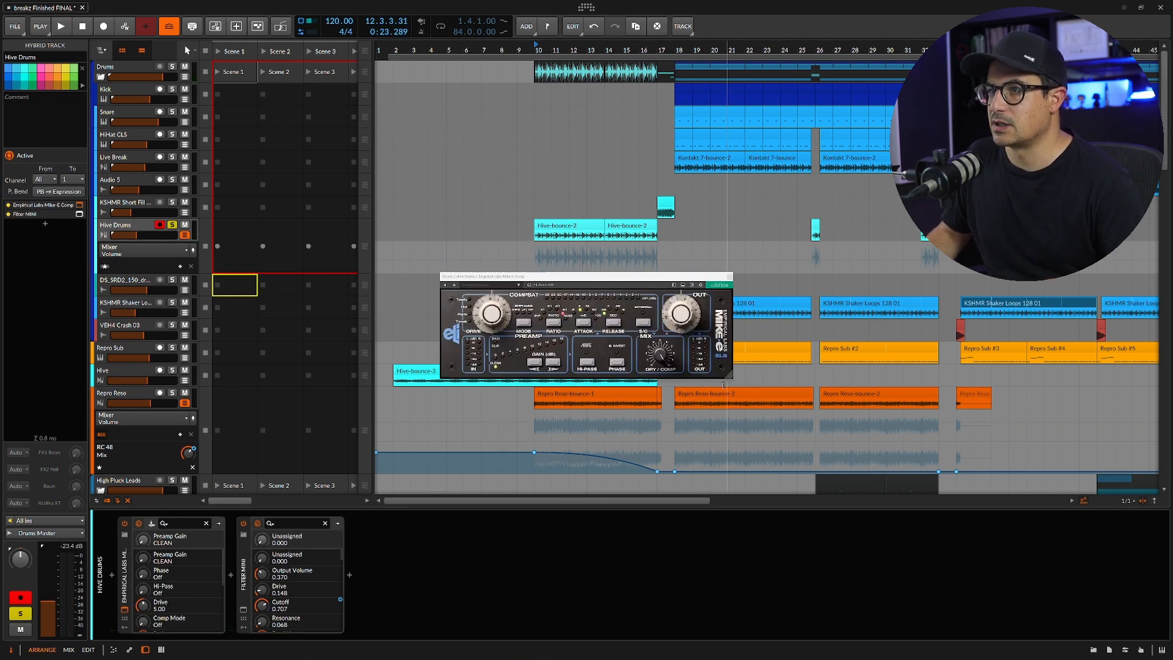
{"action": "left_click_drag", "start_coordinate": [729, 375], "coordinate": [822, 408]}
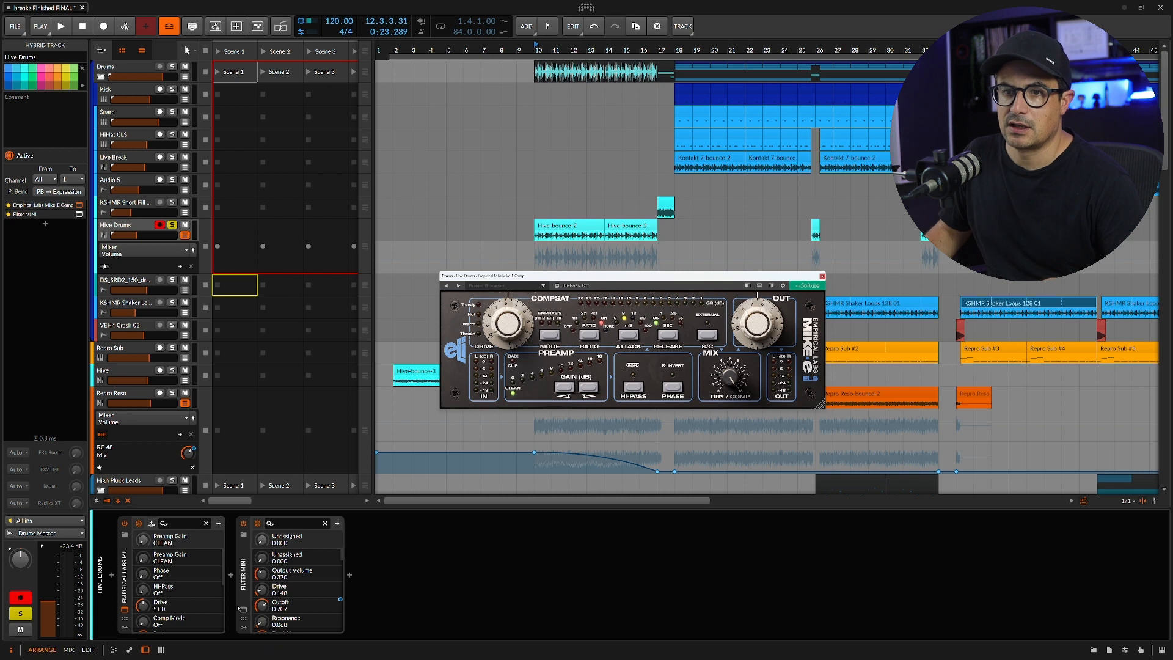
{"action": "left_click", "coordinate": [243, 609]}
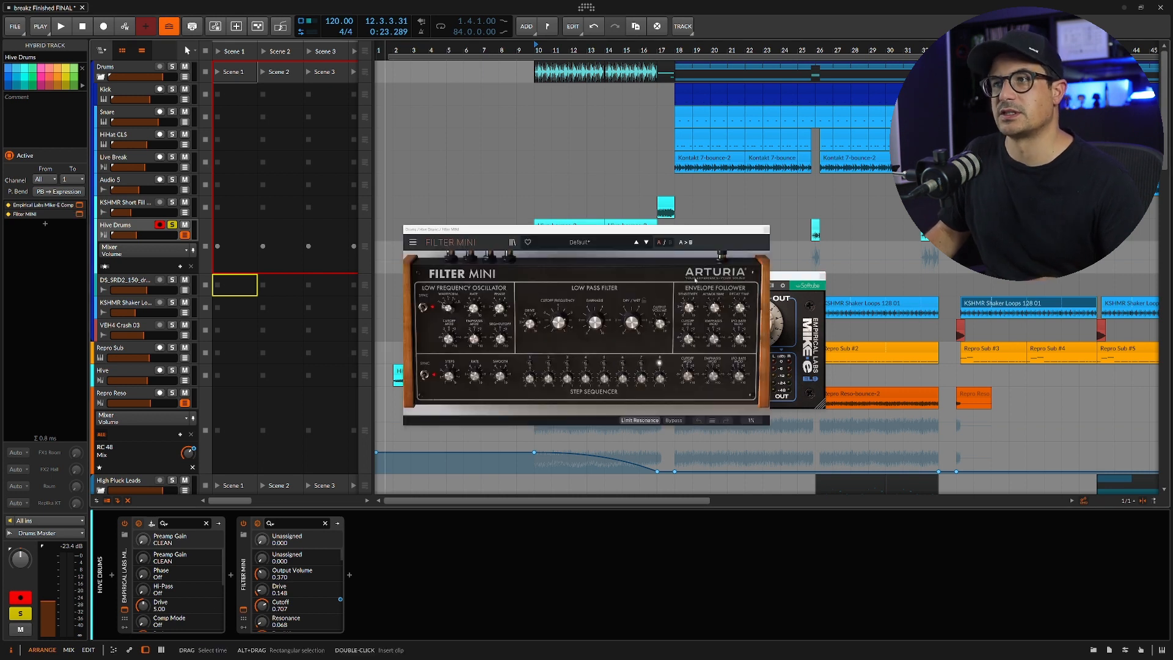
{"action": "left_click", "coordinate": [766, 230]}
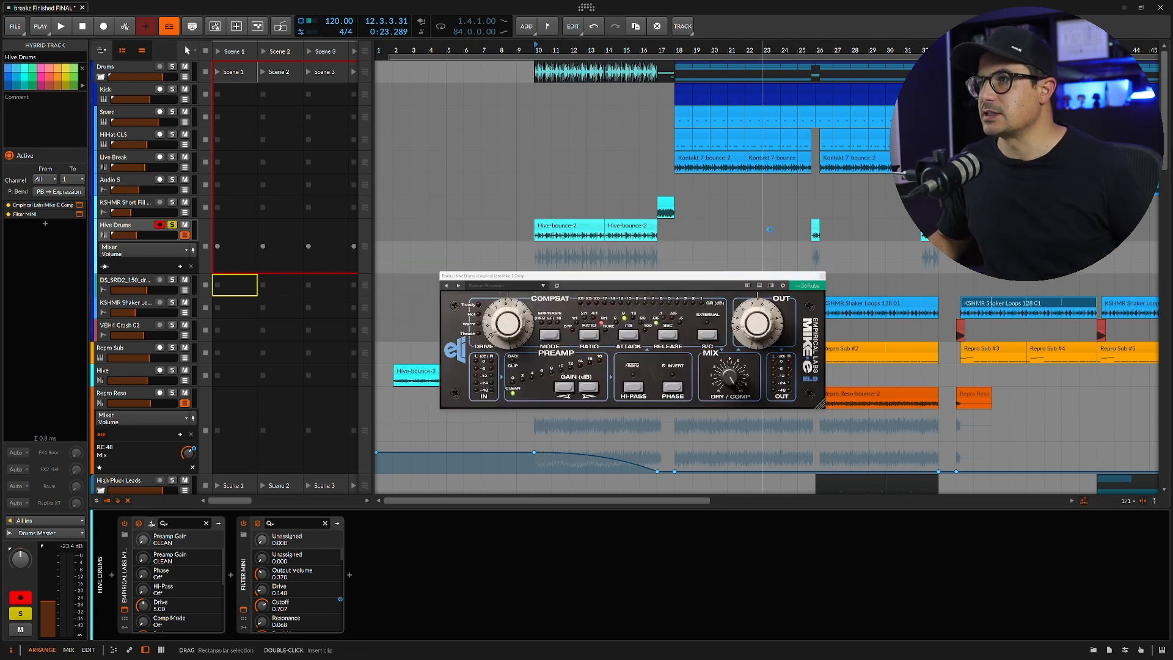
{"action": "left_click", "coordinate": [820, 276]}
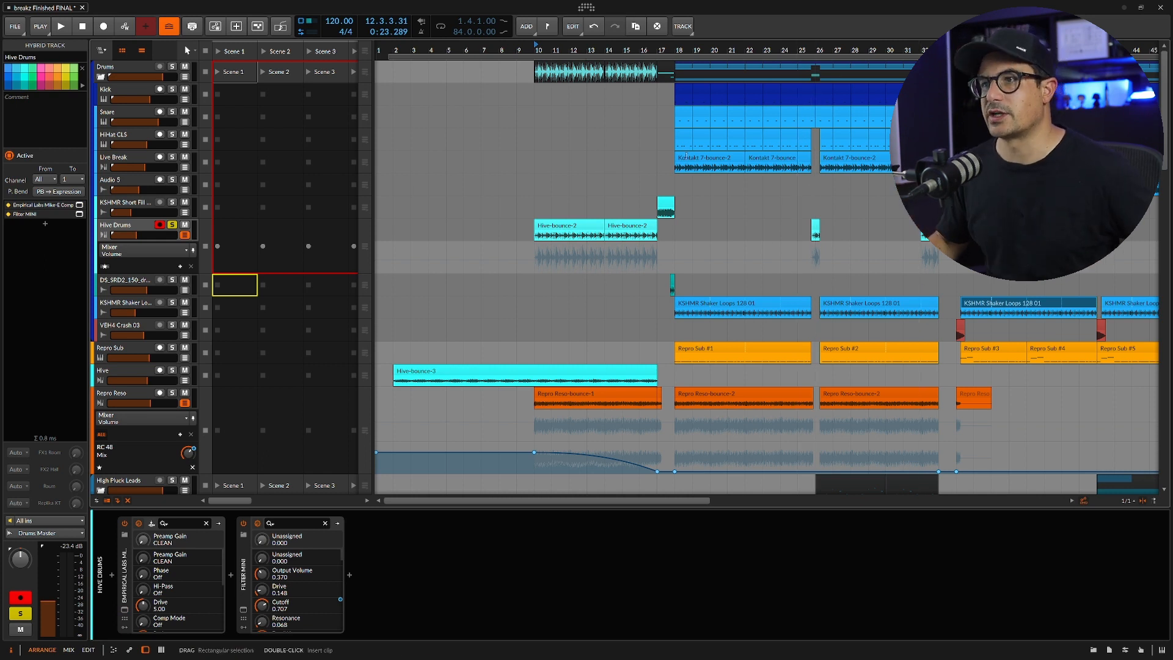
Solo the Hive track, play it from bar 2 while showing its Hive and EQ-2 devices, and stop.
{"action": "left_click", "coordinate": [172, 371]}
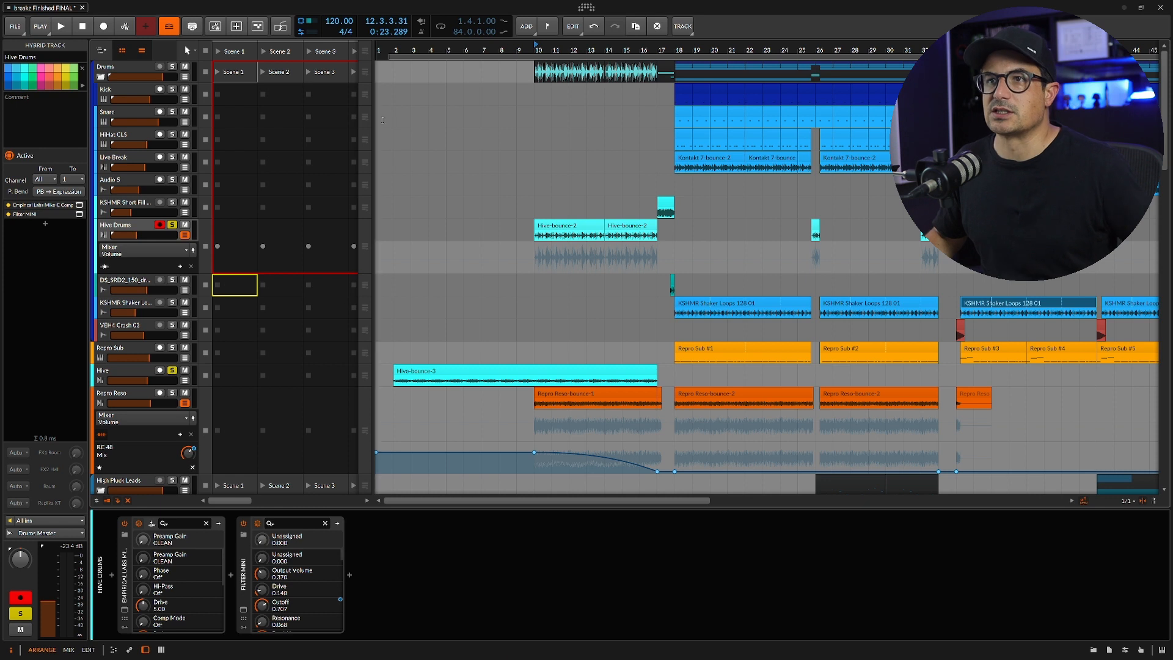
{"action": "left_click", "coordinate": [391, 50]}
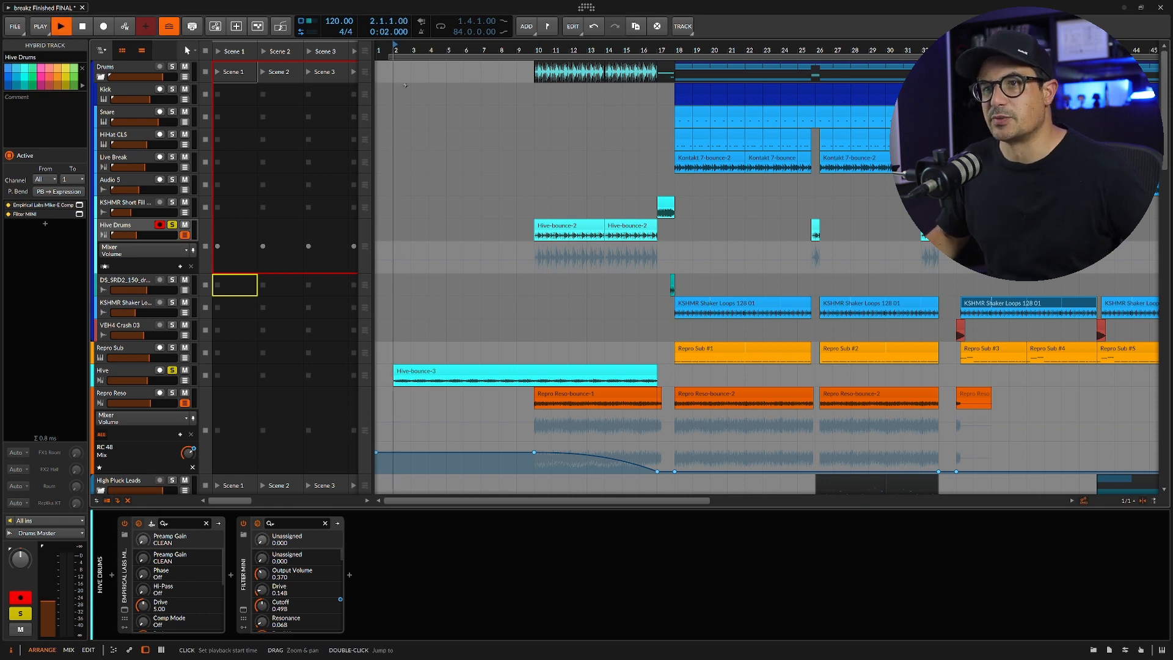
{"action": "key", "text": "space"}
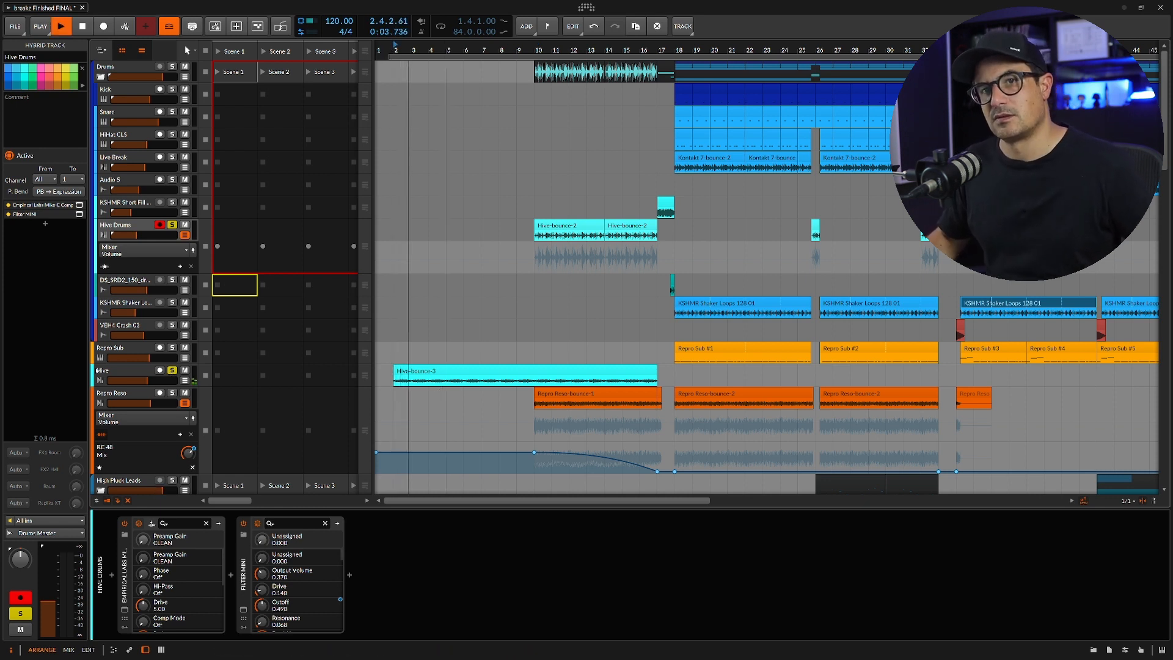
{"action": "left_click", "coordinate": [97, 371]}
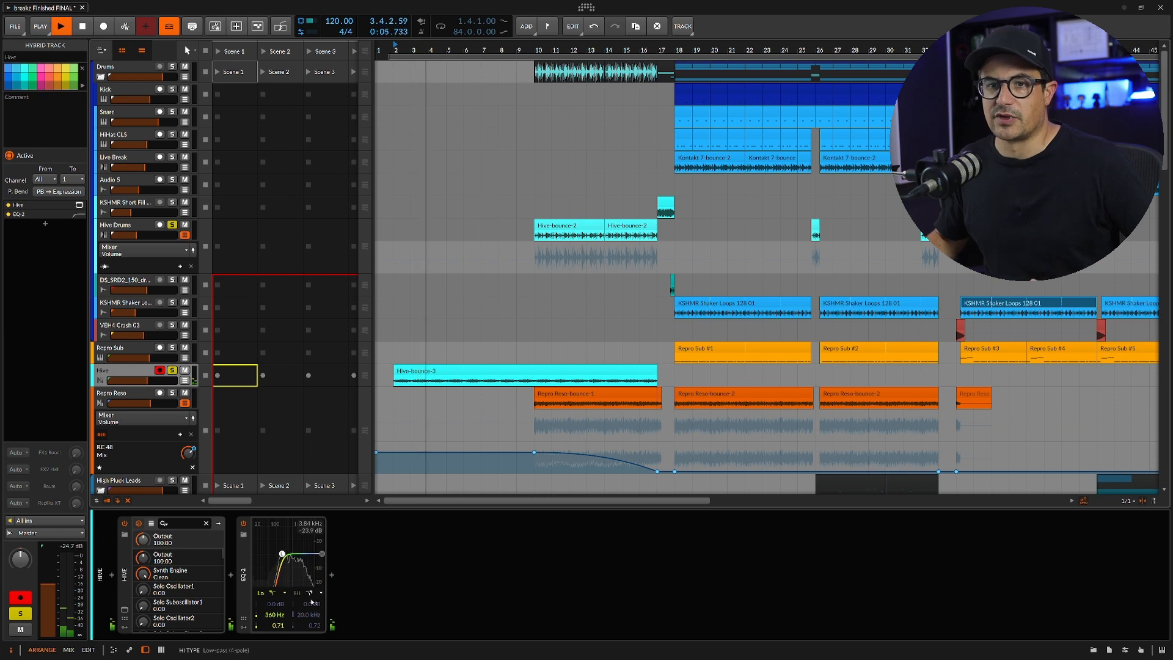
{"action": "key", "text": "space"}
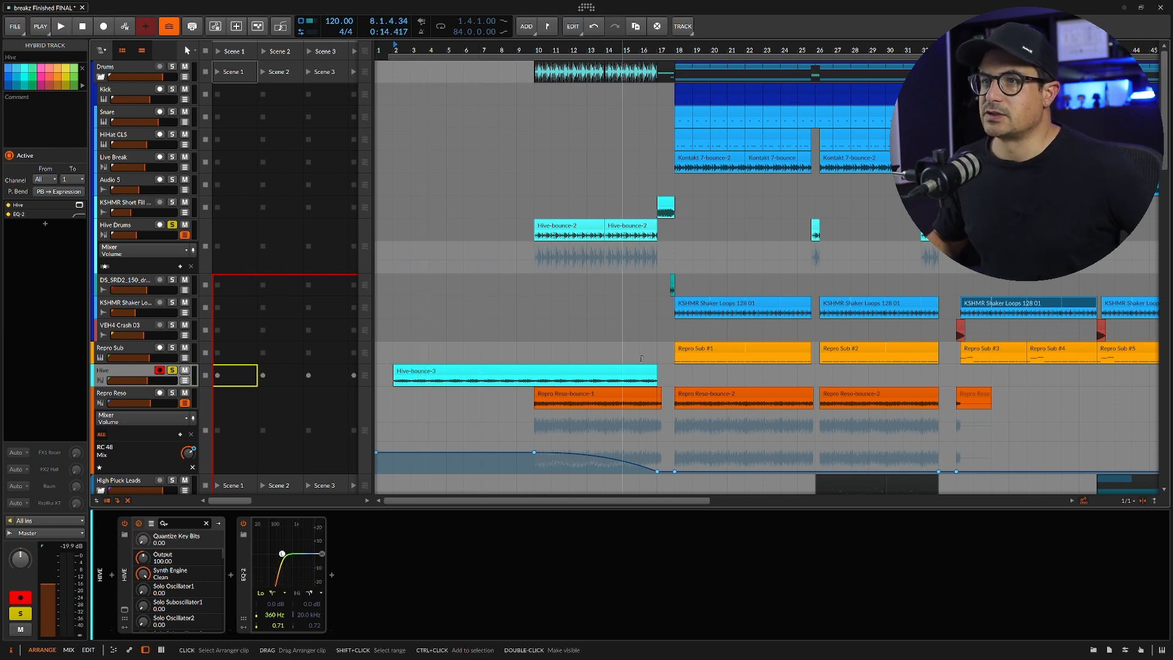
Collapse the Drums group, show its group devices, and open the Decapitator window.
{"action": "scroll", "coordinate": [641, 358], "scroll_direction": "down", "scroll_amount": 2}
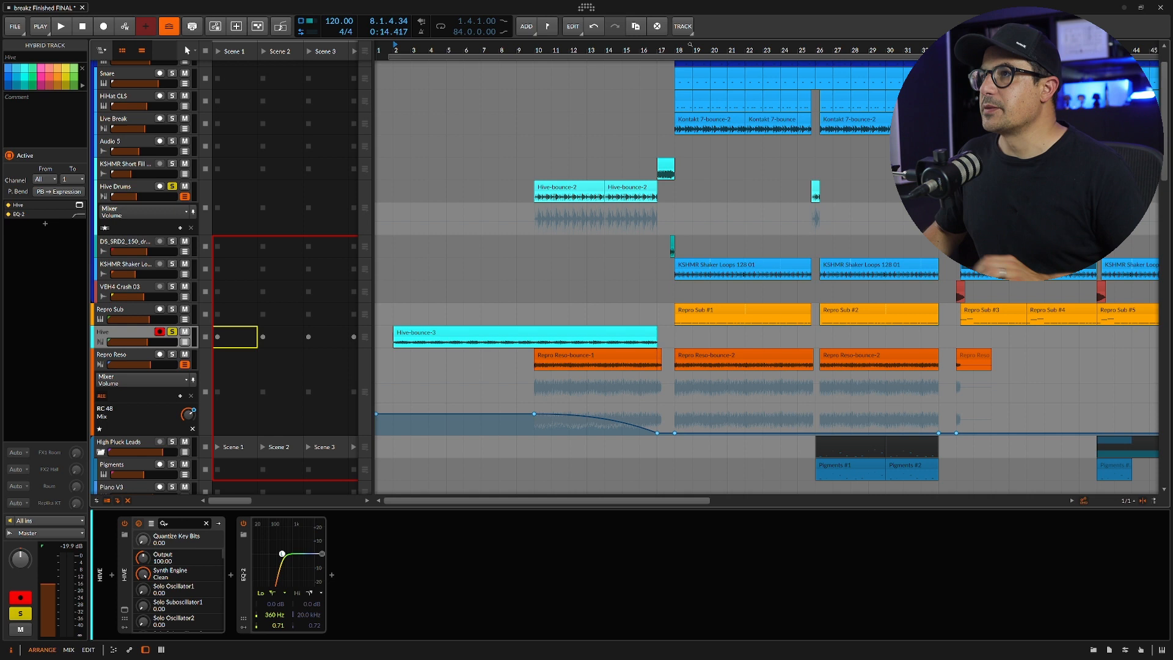
{"action": "left_click_drag", "start_coordinate": [691, 44], "coordinate": [513, 149]}
{"action": "scroll", "coordinate": [516, 150], "scroll_direction": "up", "scroll_amount": 2}
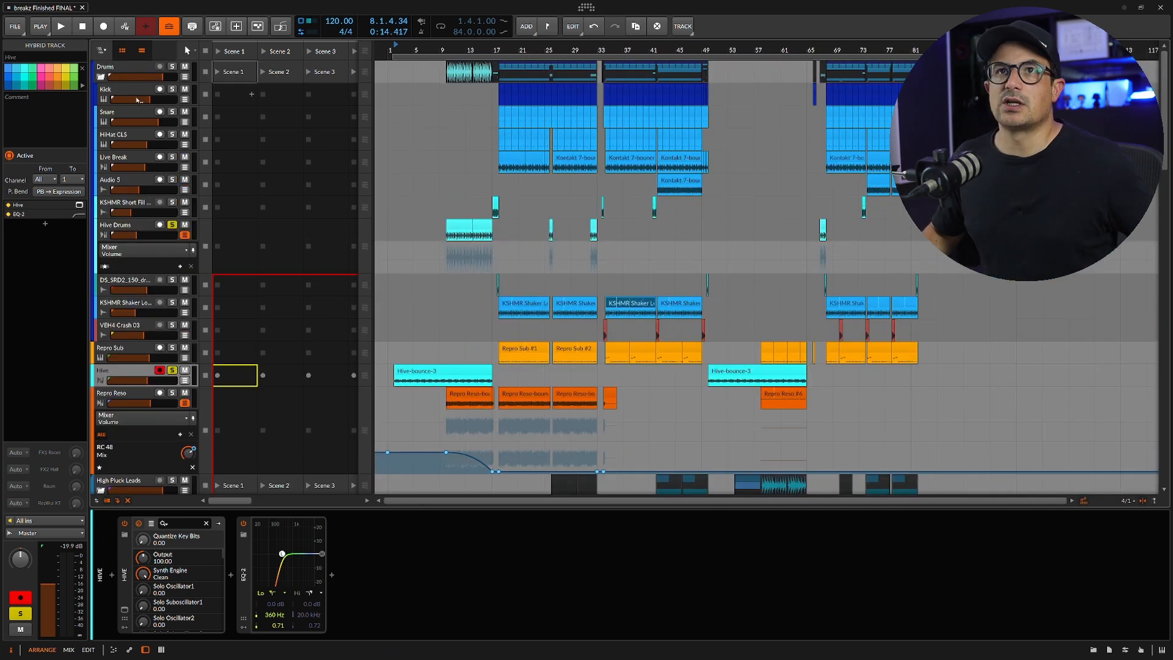
{"action": "left_click", "coordinate": [102, 74]}
{"action": "left_click", "coordinate": [102, 76]}
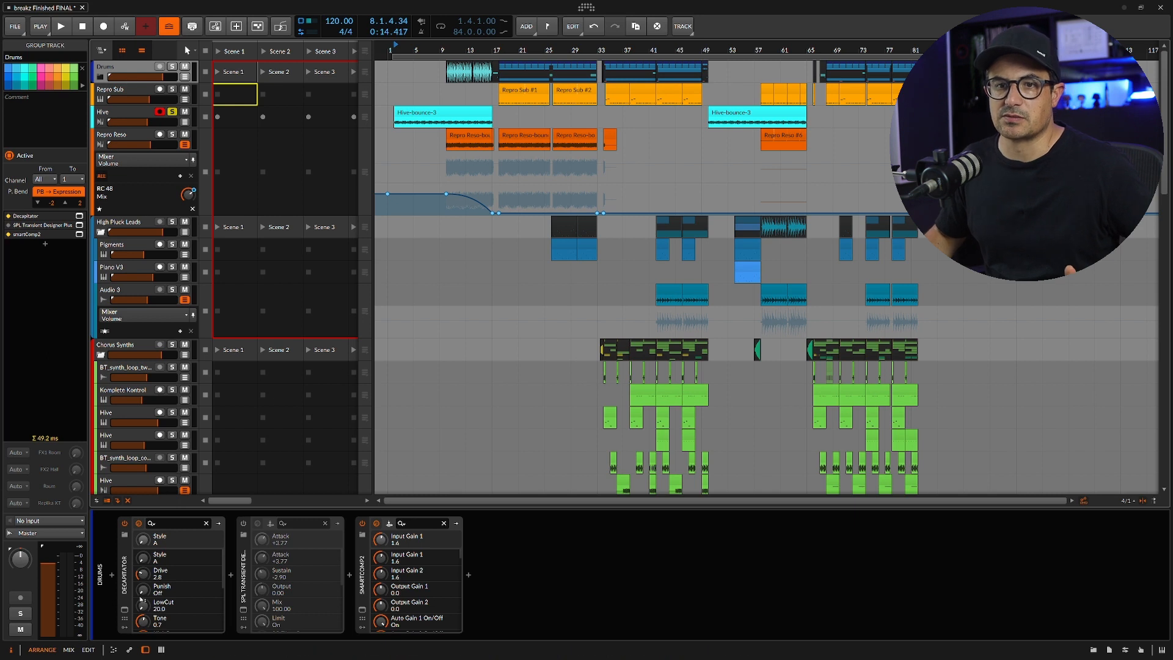
{"action": "left_click", "coordinate": [124, 609]}
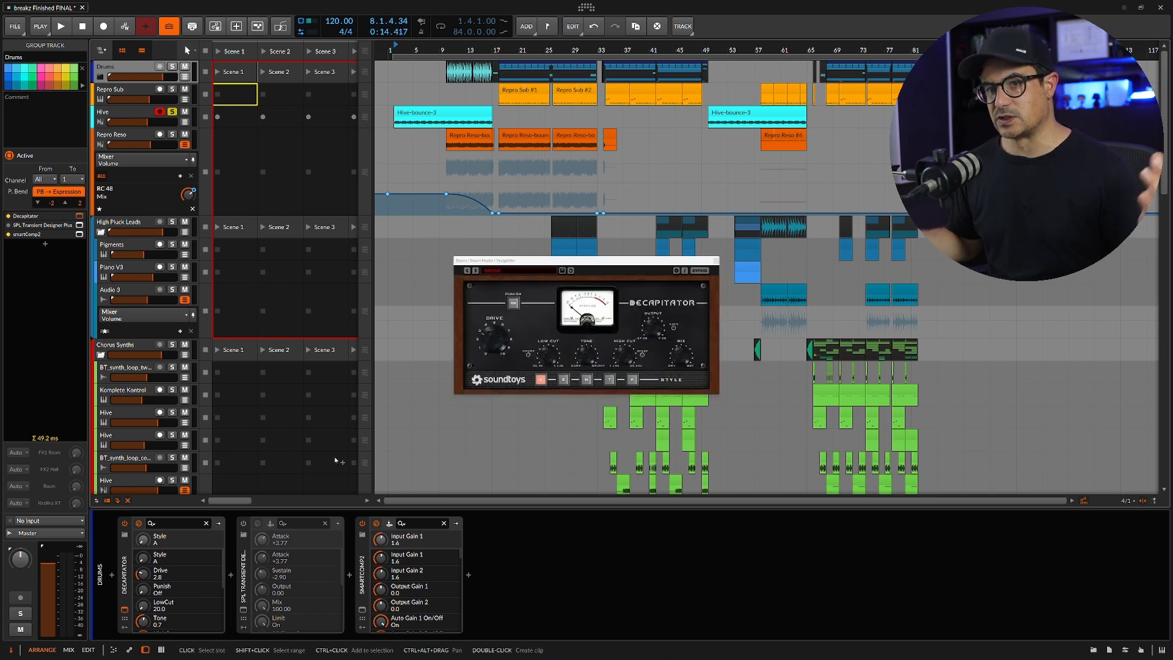
Play from bar 18, solo the Drums group to hear its processing, and stop.
{"action": "key", "text": "space"}
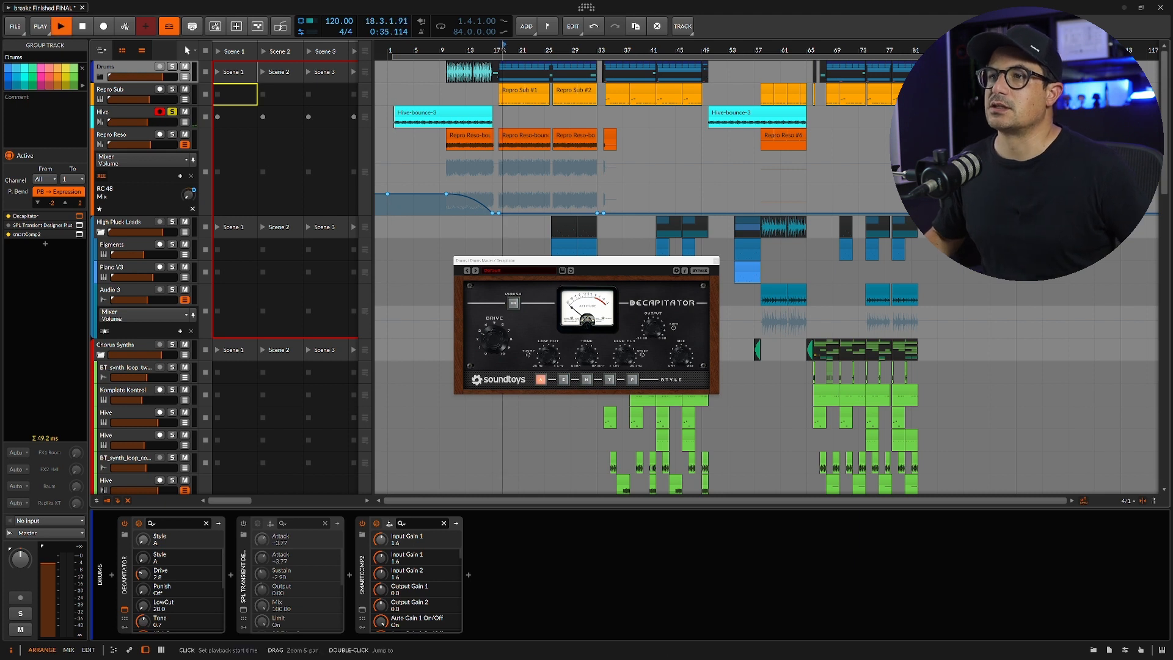
{"action": "left_click", "coordinate": [171, 67]}
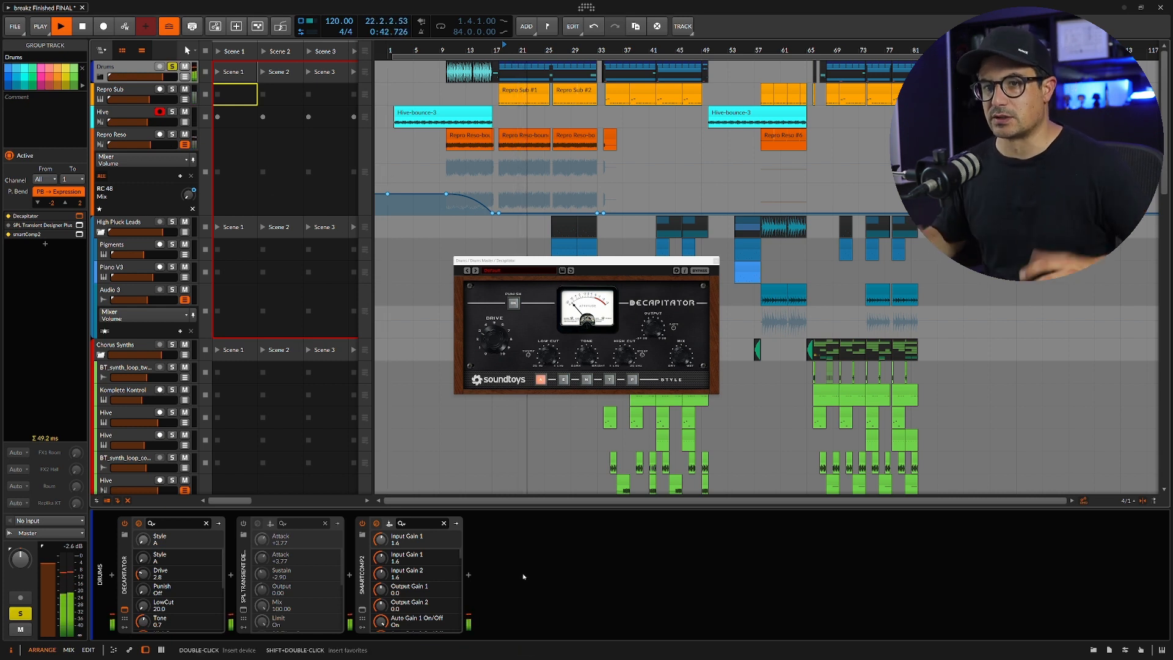
{"action": "key", "text": "space"}
Open the Drums group's smartComp2, inspect it during playback, and close the compressor and Decapitator windows.
{"action": "left_click", "coordinate": [362, 609]}
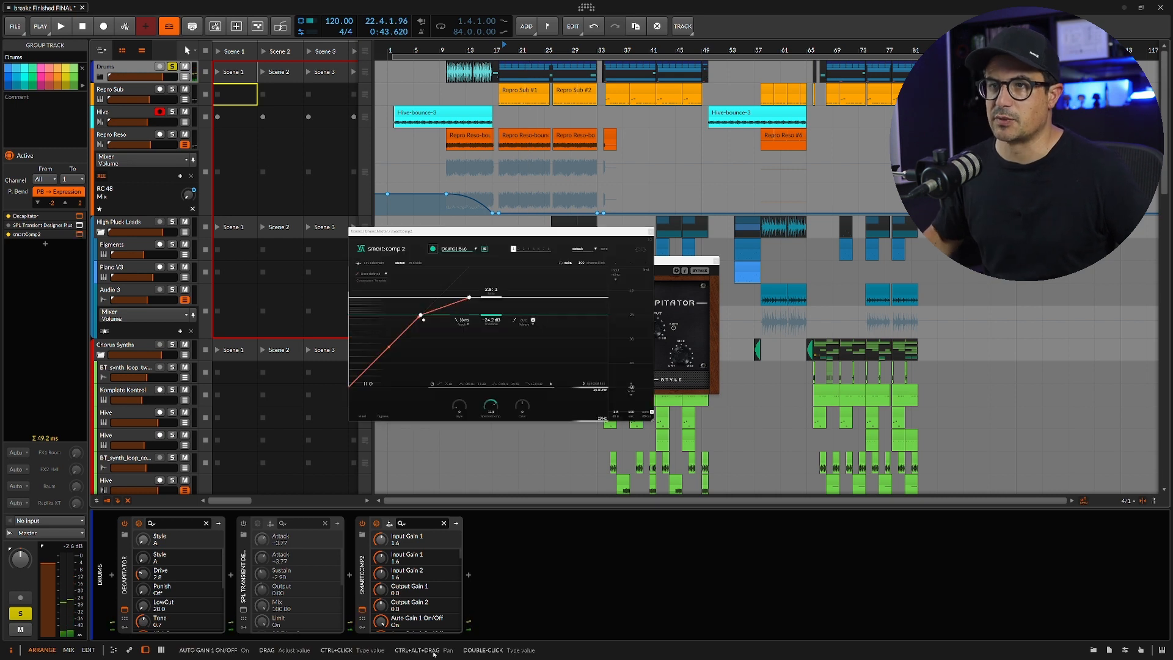
{"action": "key", "text": "space"}
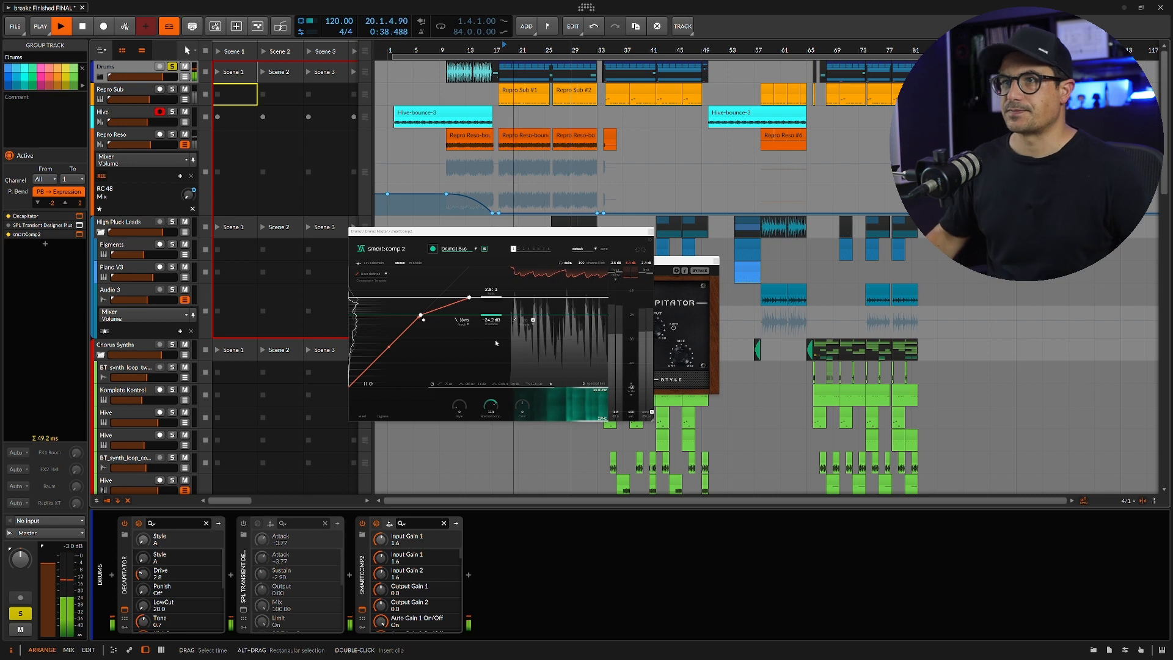
{"action": "key", "text": "space"}
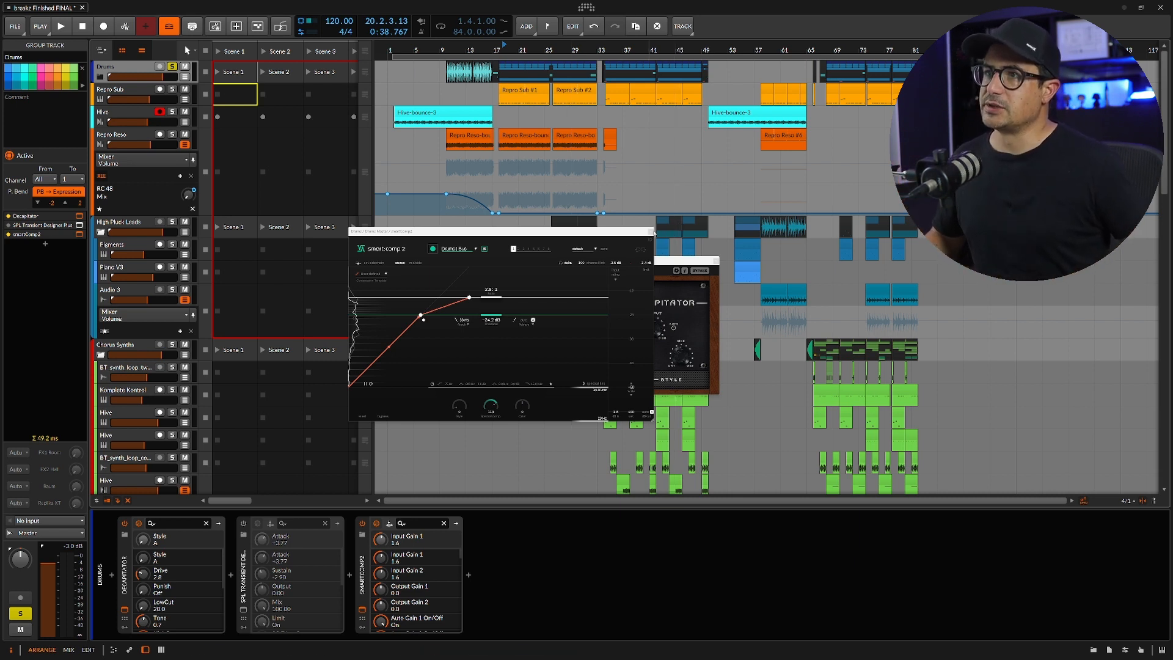
{"action": "left_click", "coordinate": [649, 231]}
{"action": "left_click", "coordinate": [715, 261]}
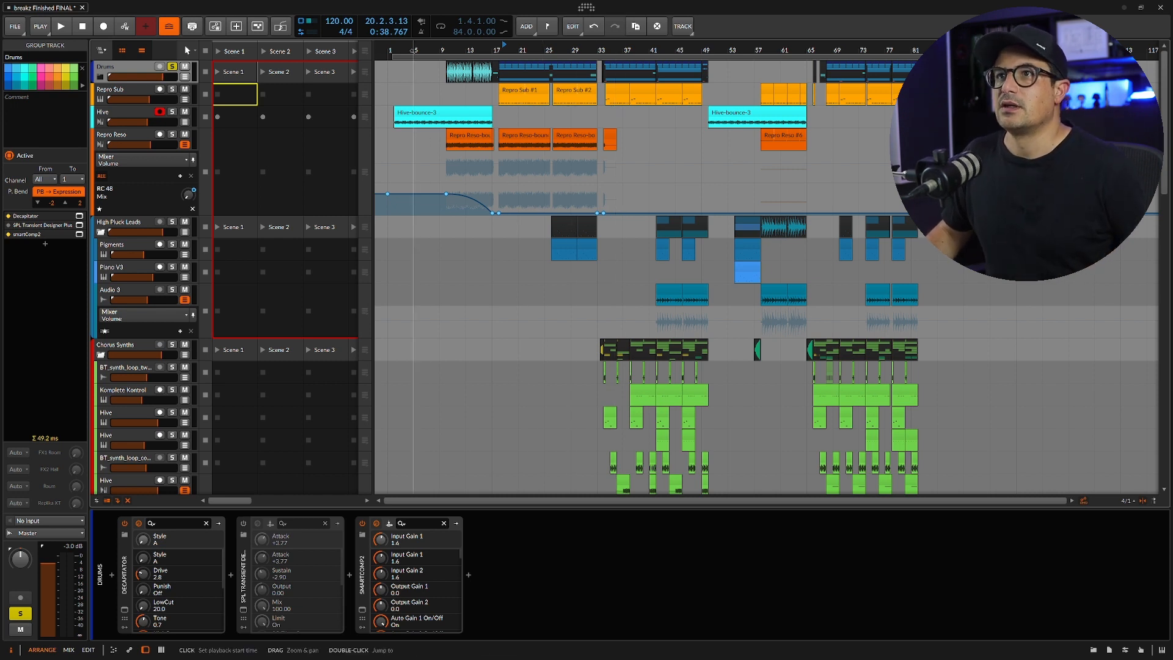
Solo the Repro Reso track with its devices shown, play its first clip from bar 10, and stop.
{"action": "left_click", "coordinate": [478, 132]}
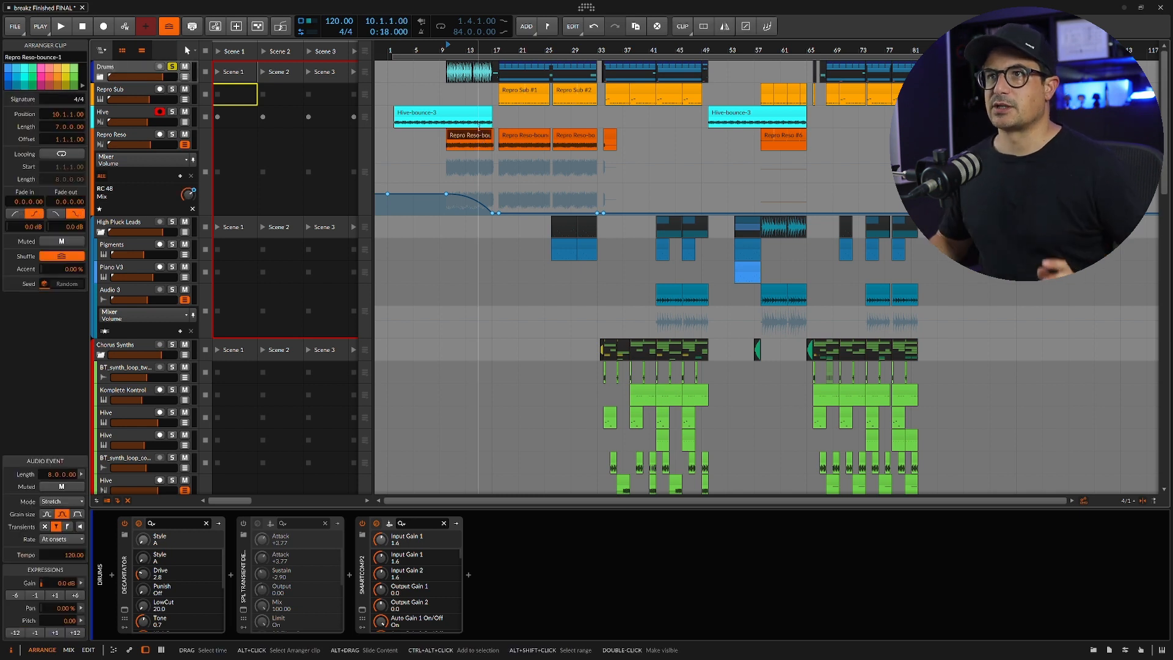
{"action": "left_click", "coordinate": [130, 136]}
{"action": "left_click", "coordinate": [172, 135]}
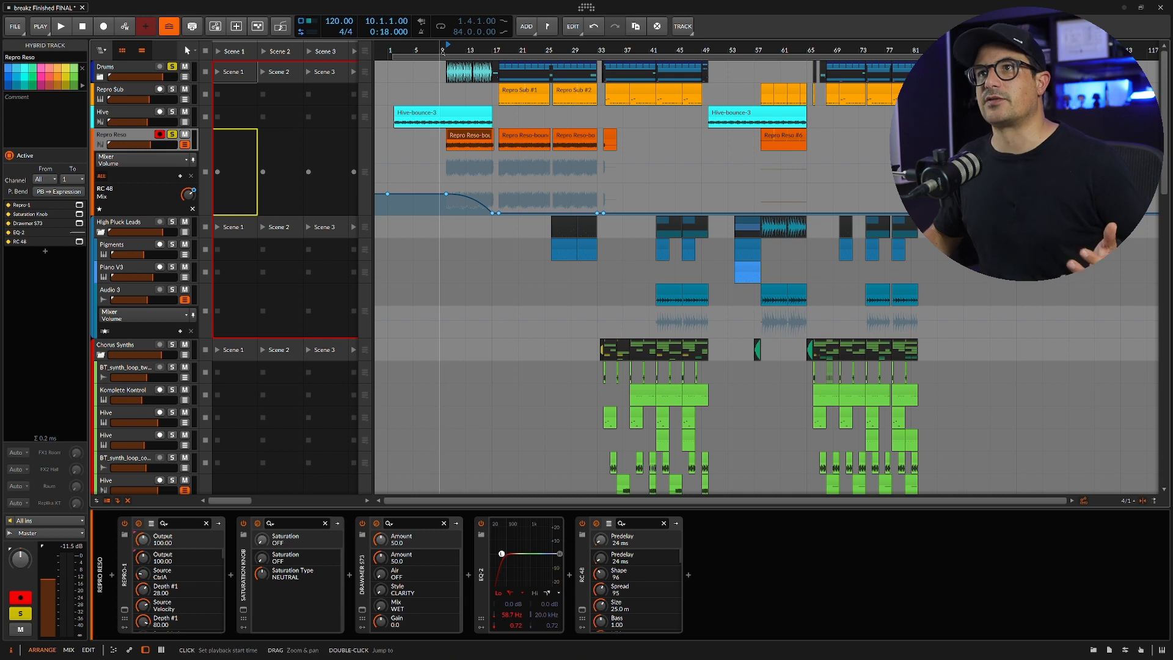
{"action": "key", "text": "space"}
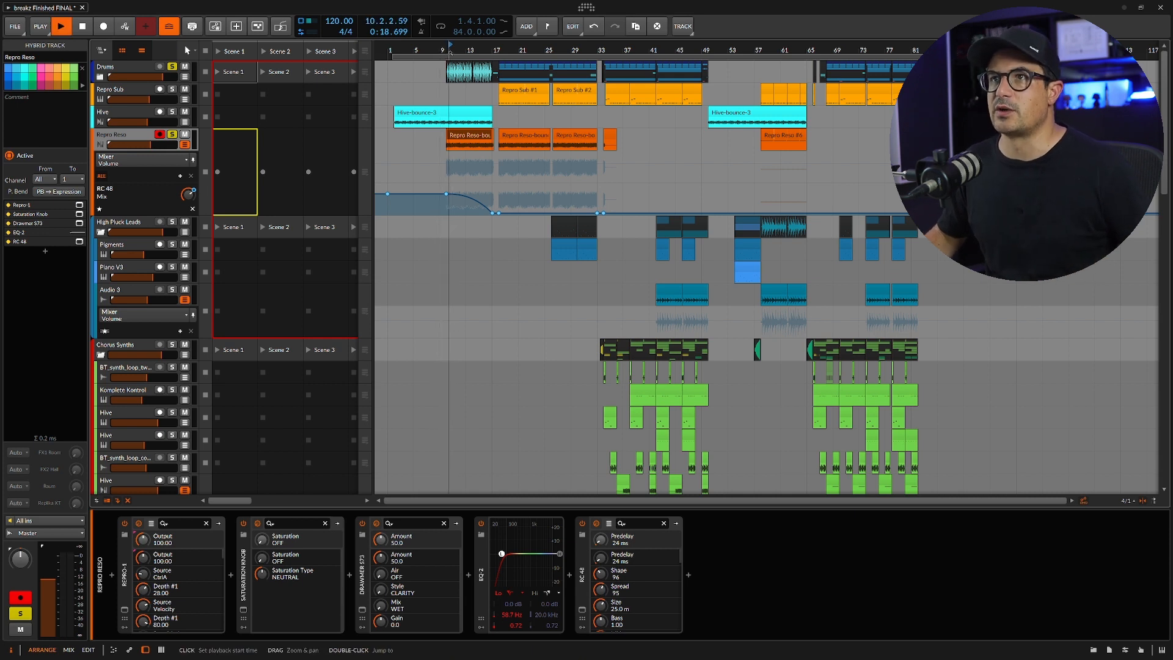
{"action": "key", "text": "space"}
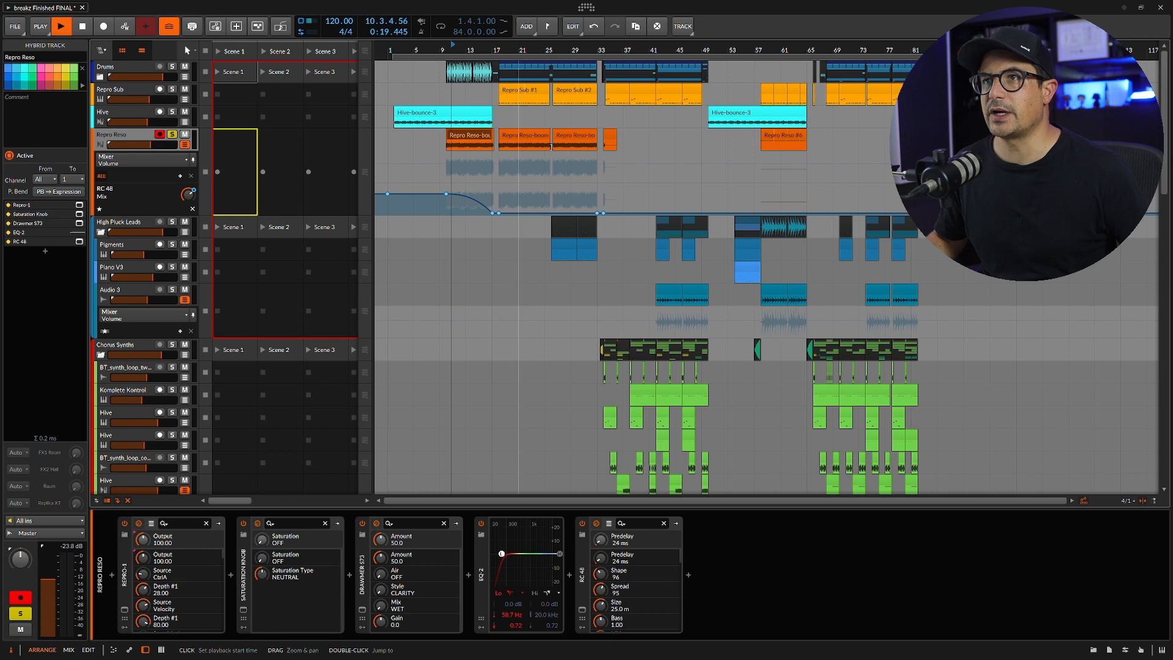
{"action": "key", "text": "space"}
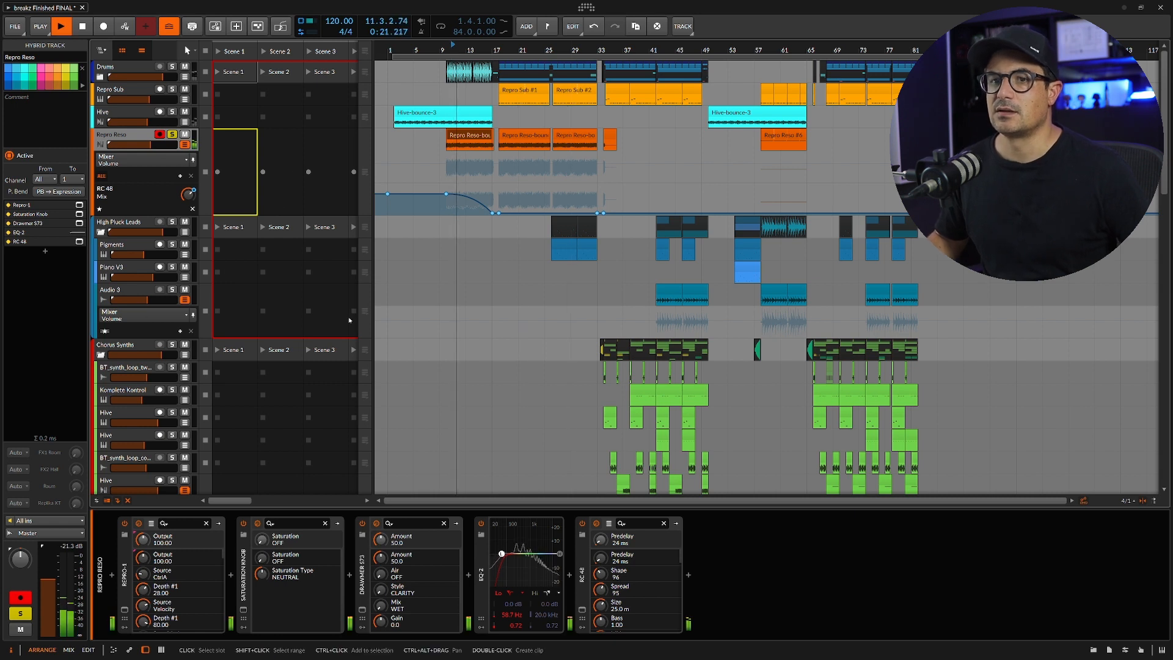
{"action": "key", "text": "space"}
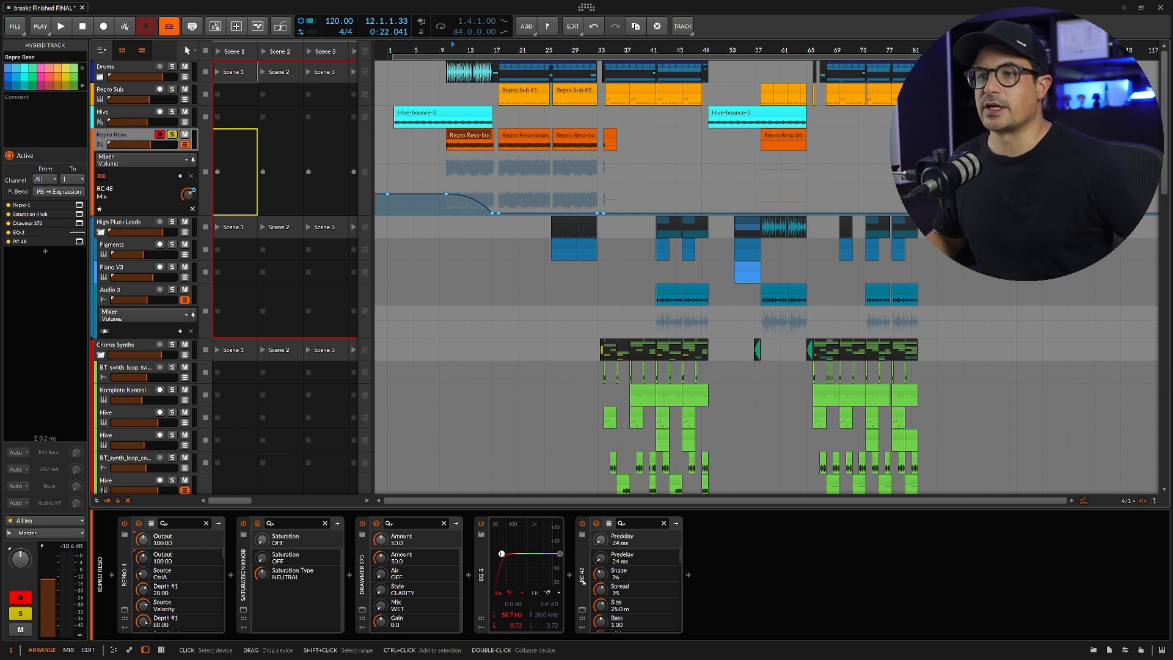
Open Repro Reso's RC 48 reverb and Drawmer S73, inspect them, and close both windows.
{"action": "left_click", "coordinate": [581, 609]}
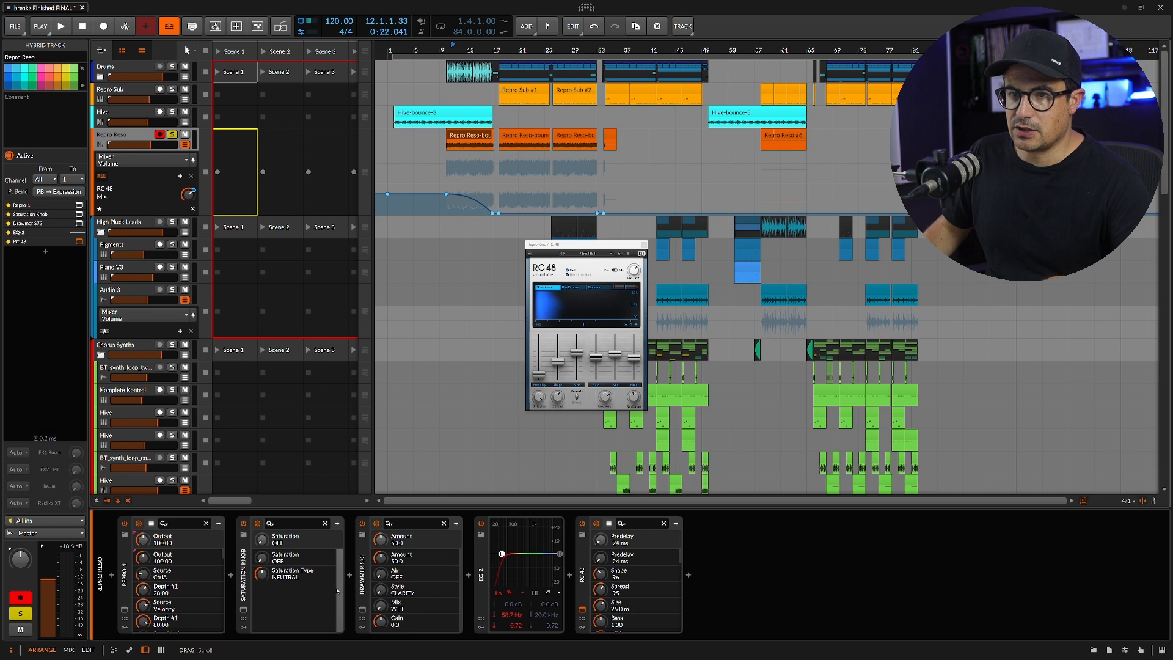
{"action": "left_click", "coordinate": [362, 609]}
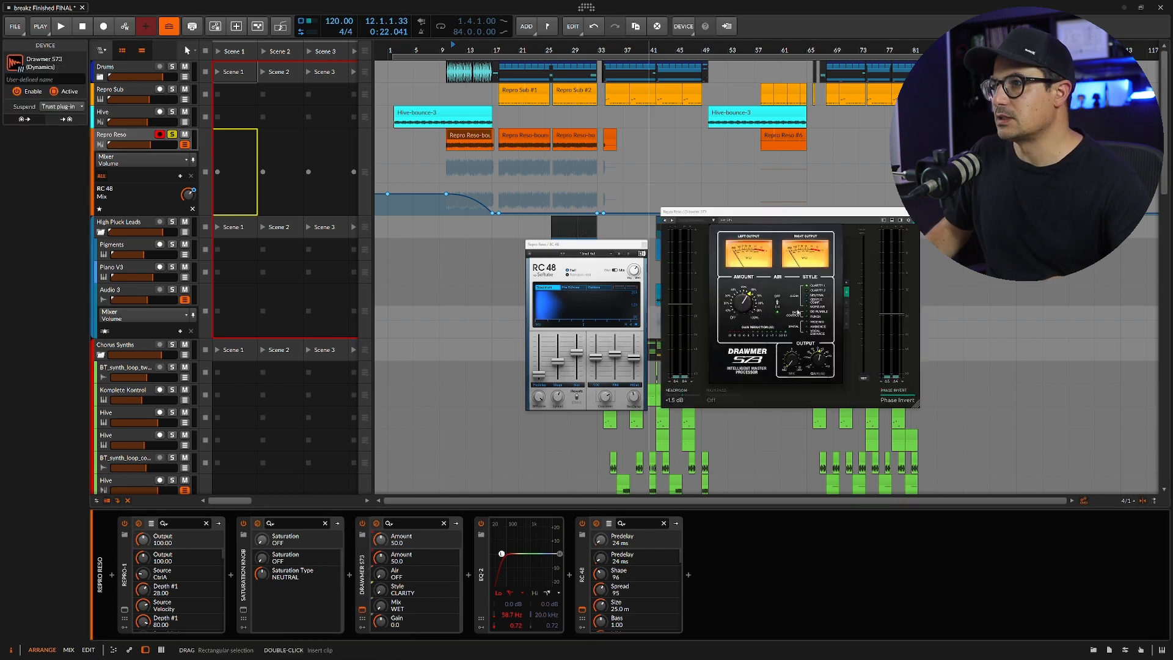
{"action": "left_click", "coordinate": [644, 245]}
{"action": "left_click_drag", "start_coordinate": [754, 193], "coordinate": [466, 190]}
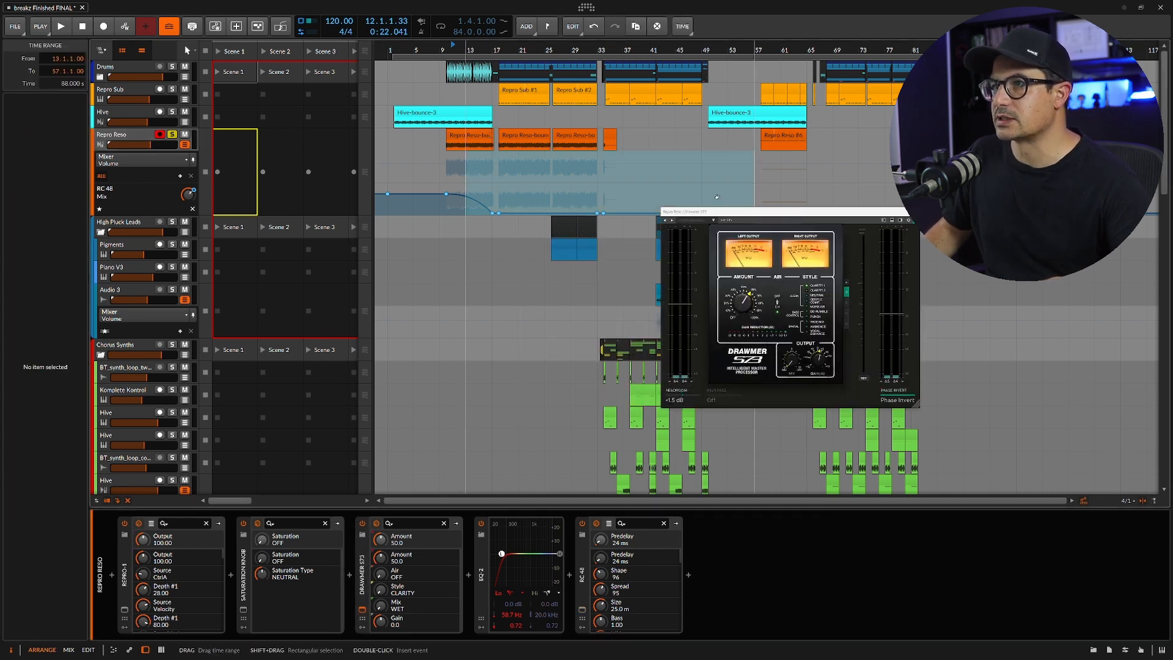
{"action": "left_click_drag", "start_coordinate": [709, 212], "coordinate": [466, 164]}
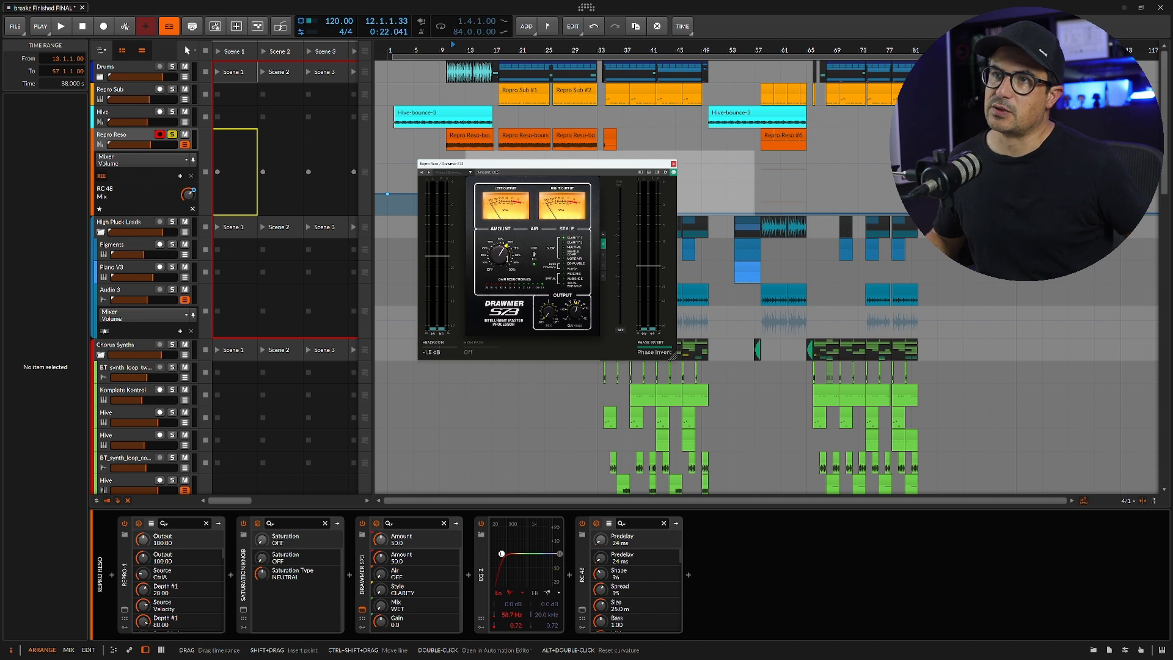
{"action": "left_click", "coordinate": [673, 164]}
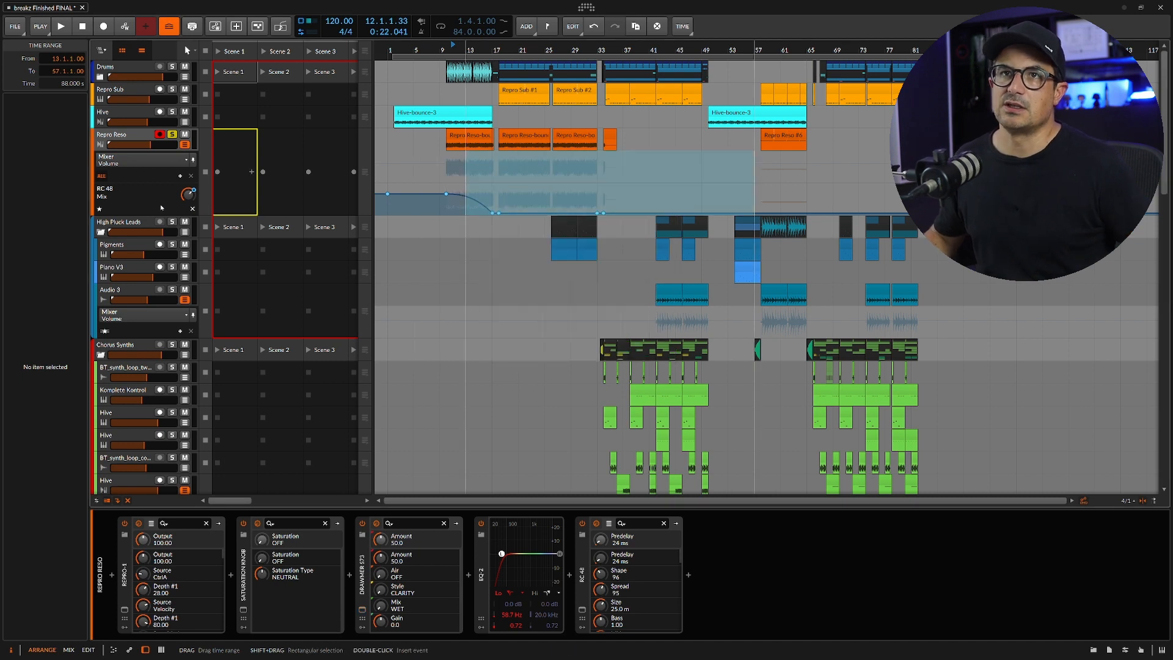
Toggle the Repro Reso track's solo off and on, play the soloed part again, and stop.
{"action": "left_click", "coordinate": [173, 134]}
{"action": "left_click", "coordinate": [172, 135]}
{"action": "key", "text": "space"}
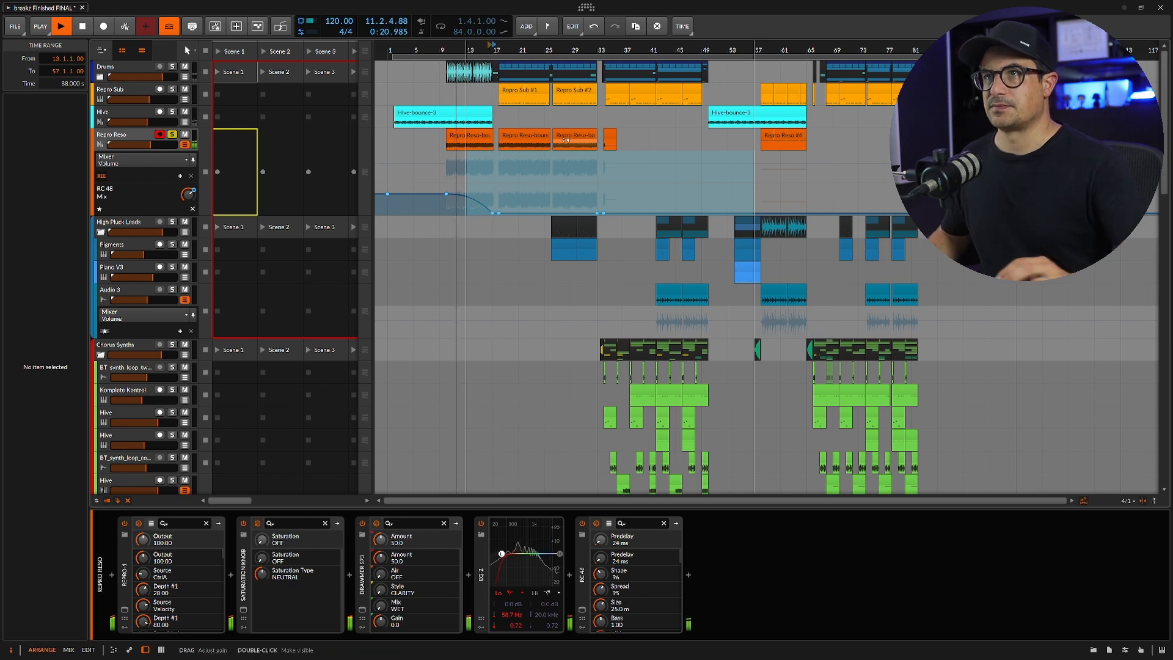
{"action": "key", "text": "space"}
Open the short Repro Reso clip at bar 17 in the audio editor and view its pitch and gain expressions.
{"action": "left_click", "coordinate": [486, 49]}
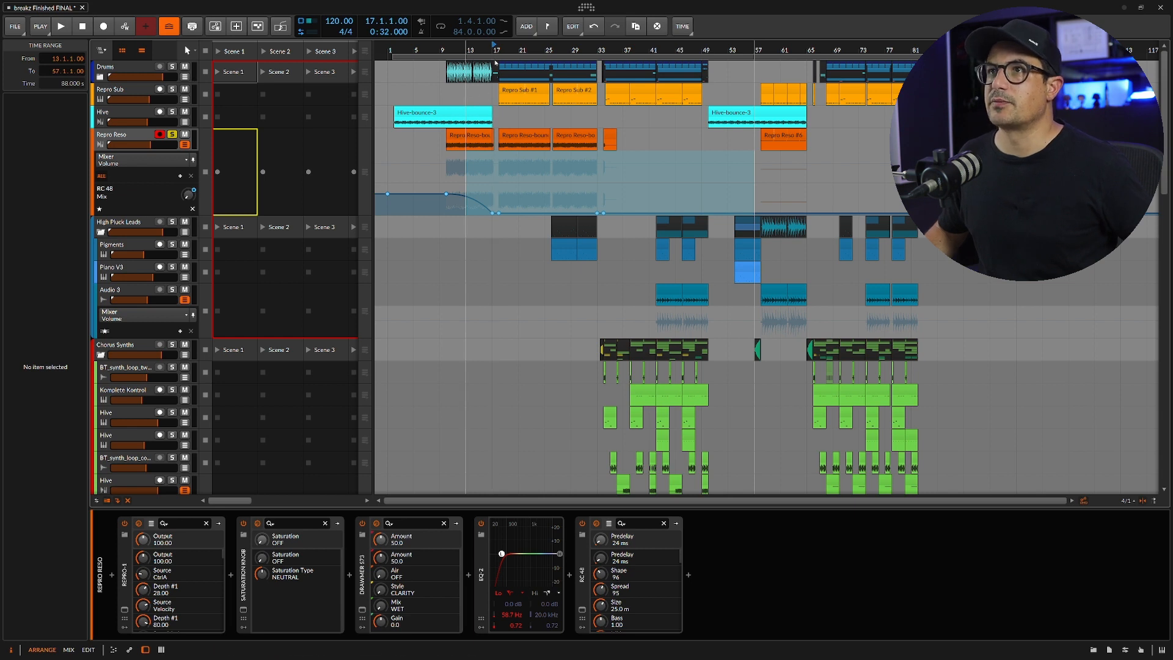
{"action": "left_click_drag", "start_coordinate": [489, 47], "coordinate": [489, 122]}
{"action": "double_click", "coordinate": [505, 135]}
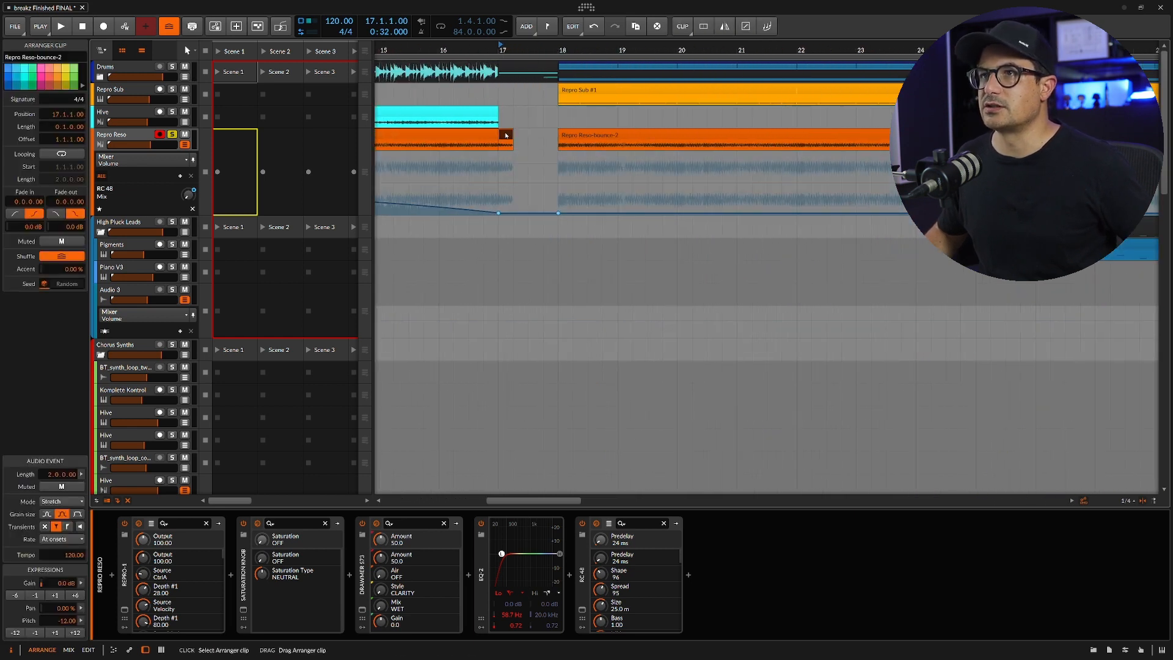
{"action": "left_click", "coordinate": [157, 512]}
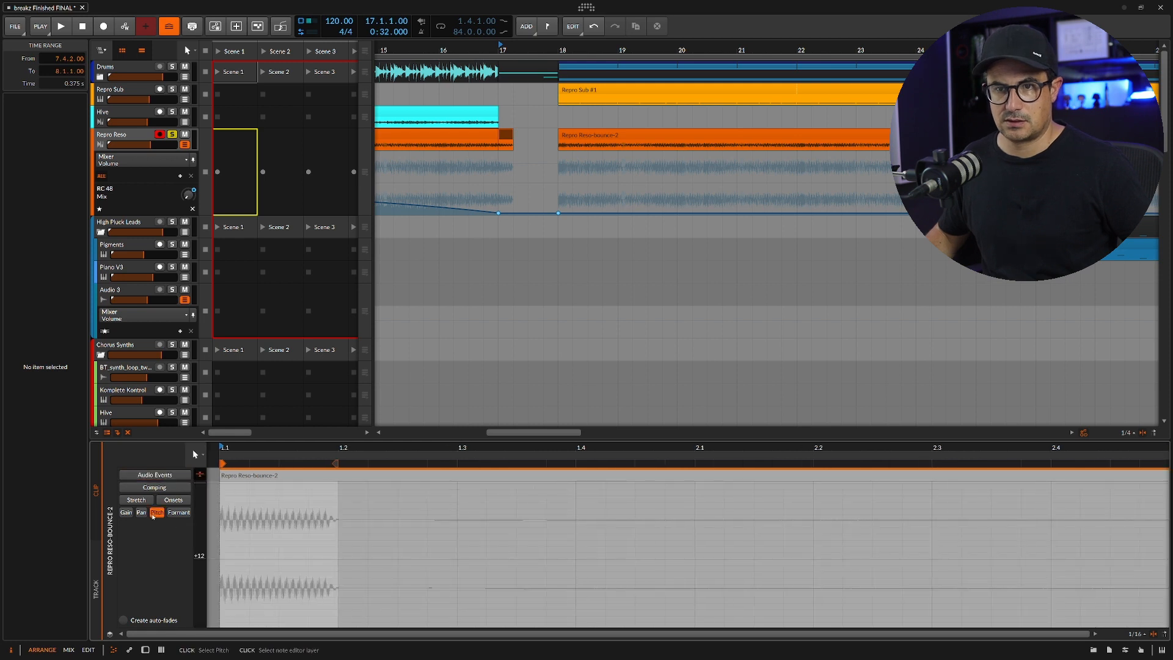
{"action": "left_click", "coordinate": [129, 514]}
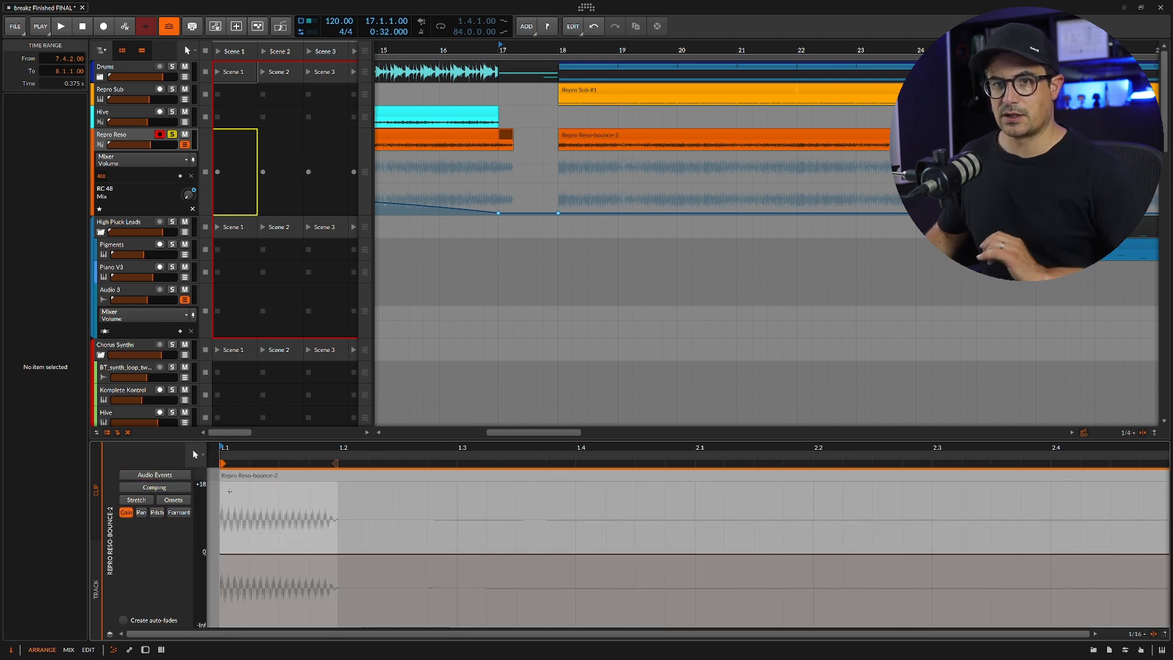
Play the soloed Repro Reso part from bar 15 into bar 17, bring back its device chain, and stop.
{"action": "left_click_drag", "start_coordinate": [453, 54], "coordinate": [736, 53]}
{"action": "double_click", "coordinate": [566, 49]}
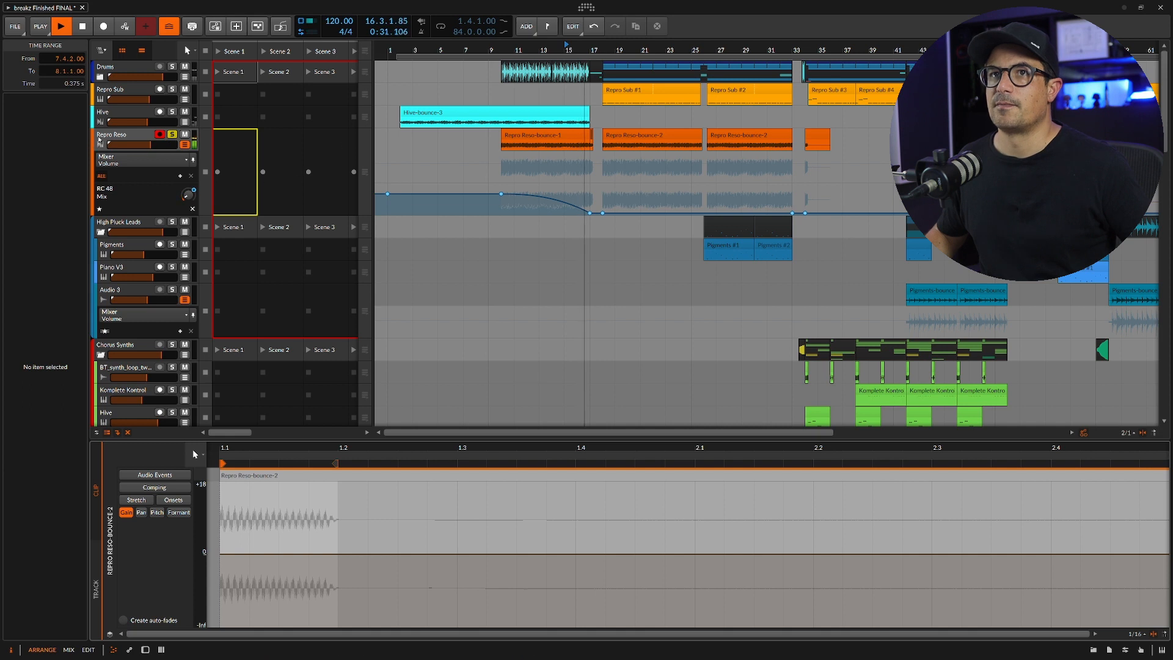
{"action": "key", "text": "d"}
{"action": "key", "text": "space"}
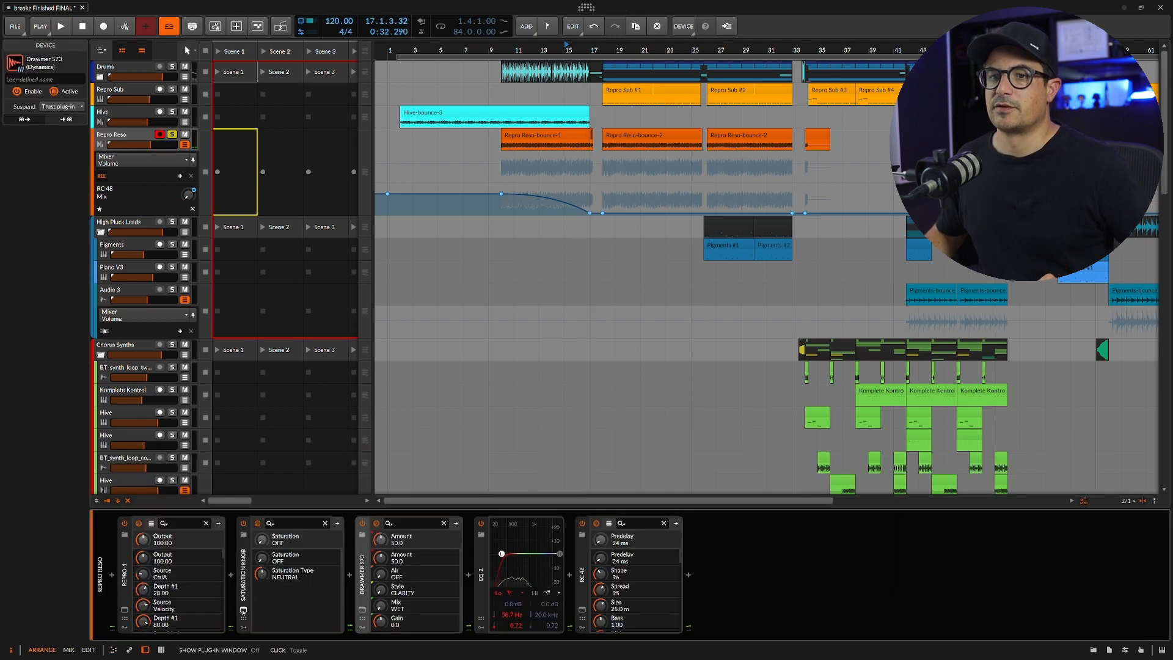
Open Repro Reso's Saturation Knob and move its window clear of the device chain to inspect it.
{"action": "left_click", "coordinate": [243, 609]}
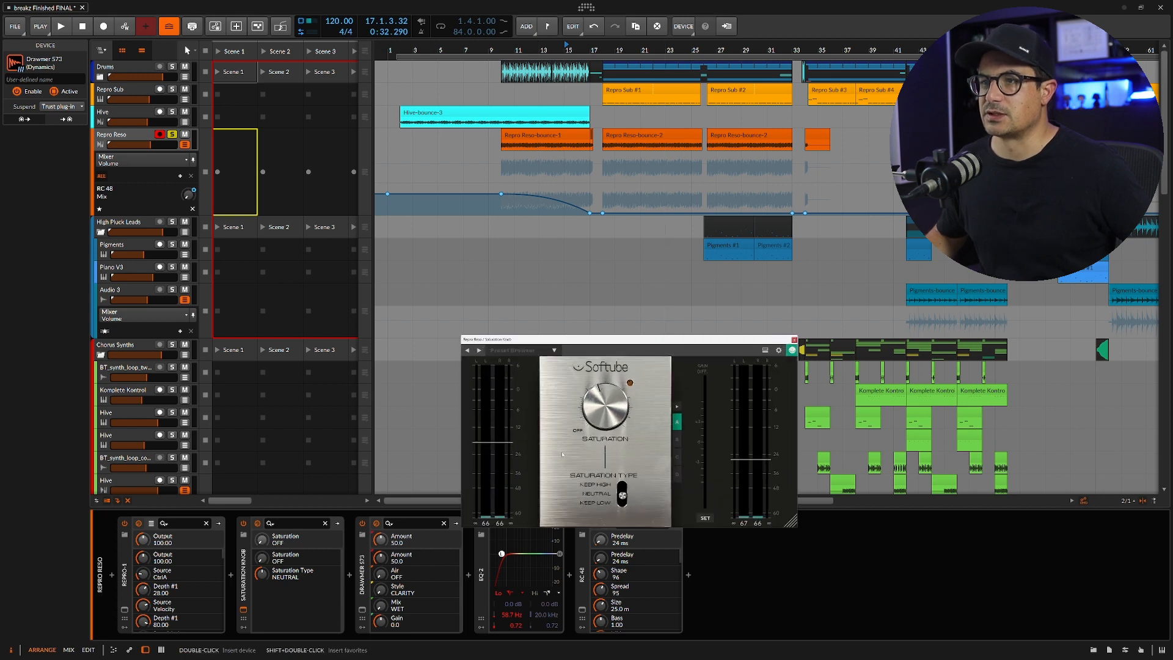
{"action": "left_click_drag", "start_coordinate": [565, 342], "coordinate": [246, 195]}
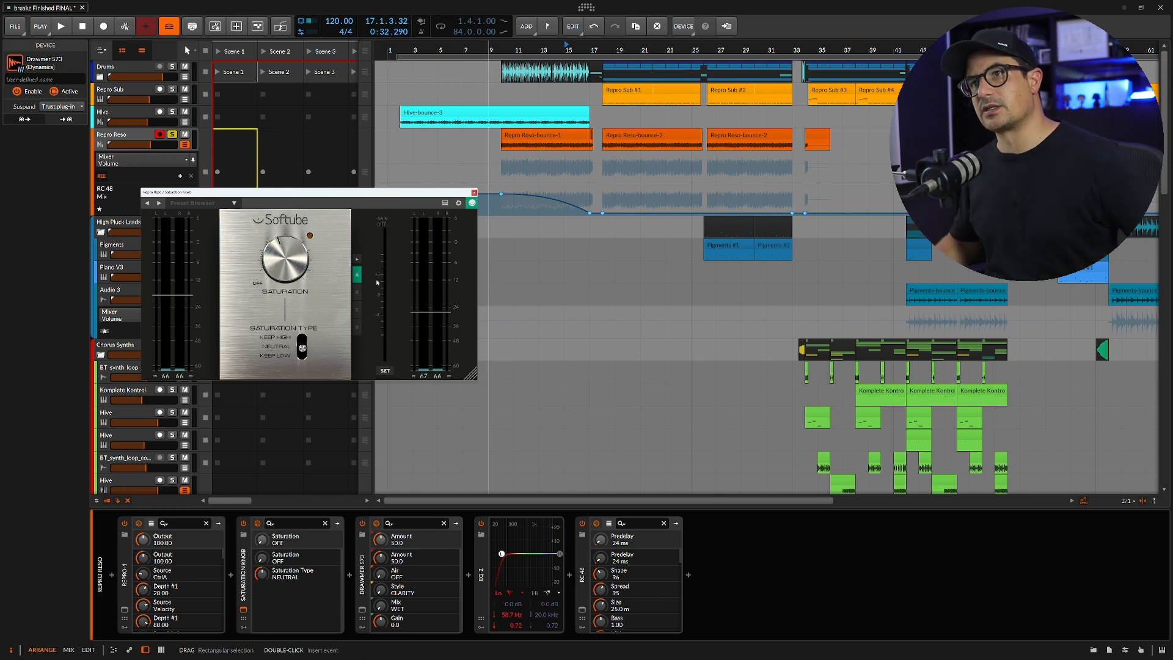
Close the Saturation Knob window and play the soloed Repro Reso part from about bar 17 in short passes, stopping each time.
{"action": "left_click", "coordinate": [474, 202]}
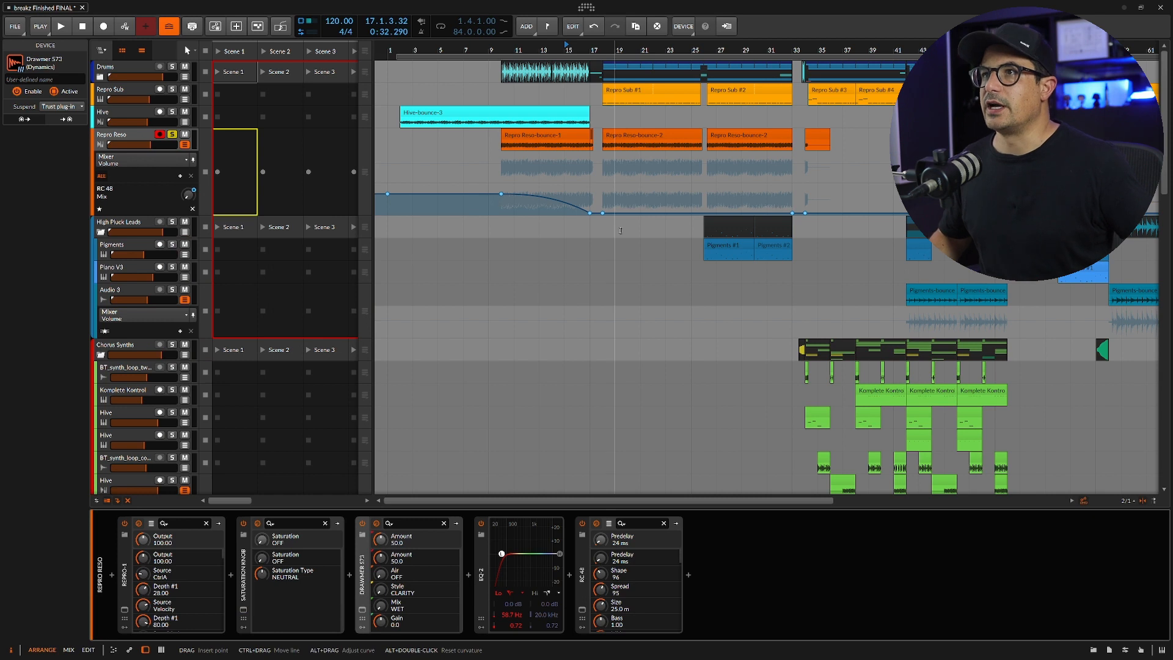
{"action": "left_click", "coordinate": [589, 50]}
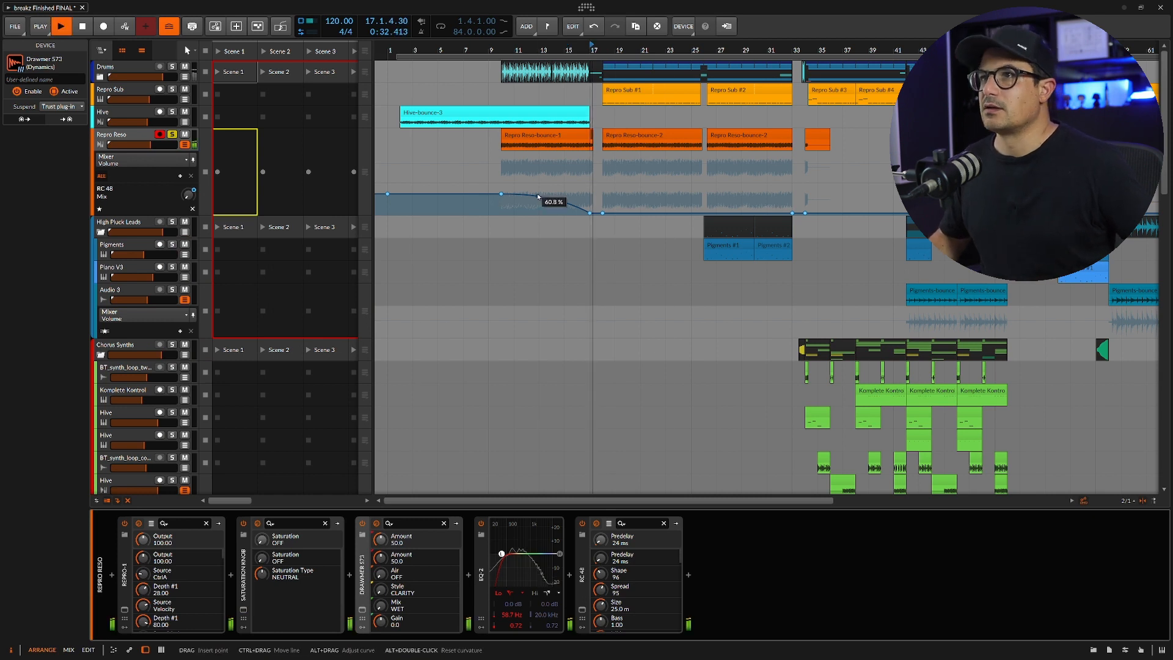
{"action": "key", "text": "space"}
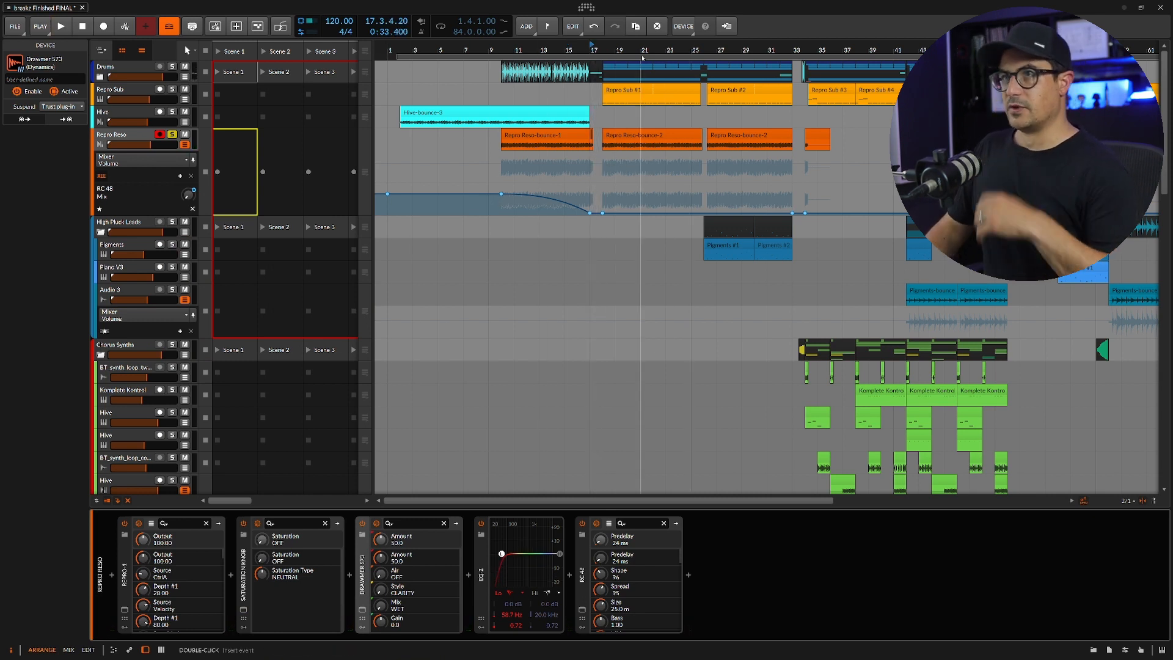
{"action": "key", "text": "space"}
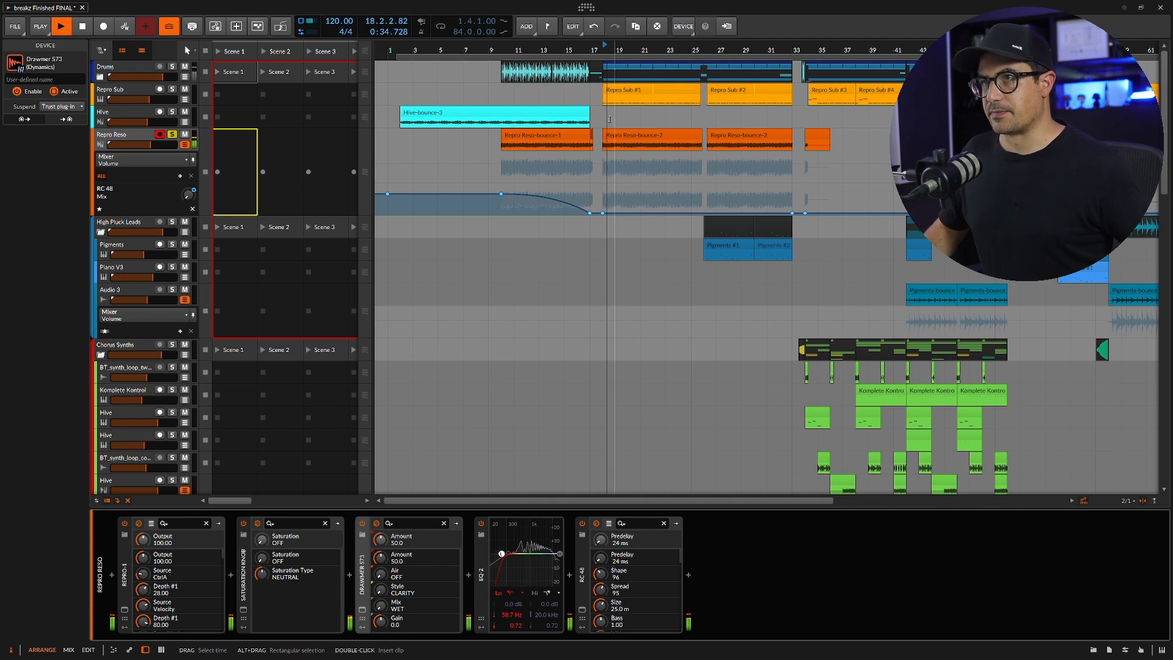
{"action": "key", "text": "space"}
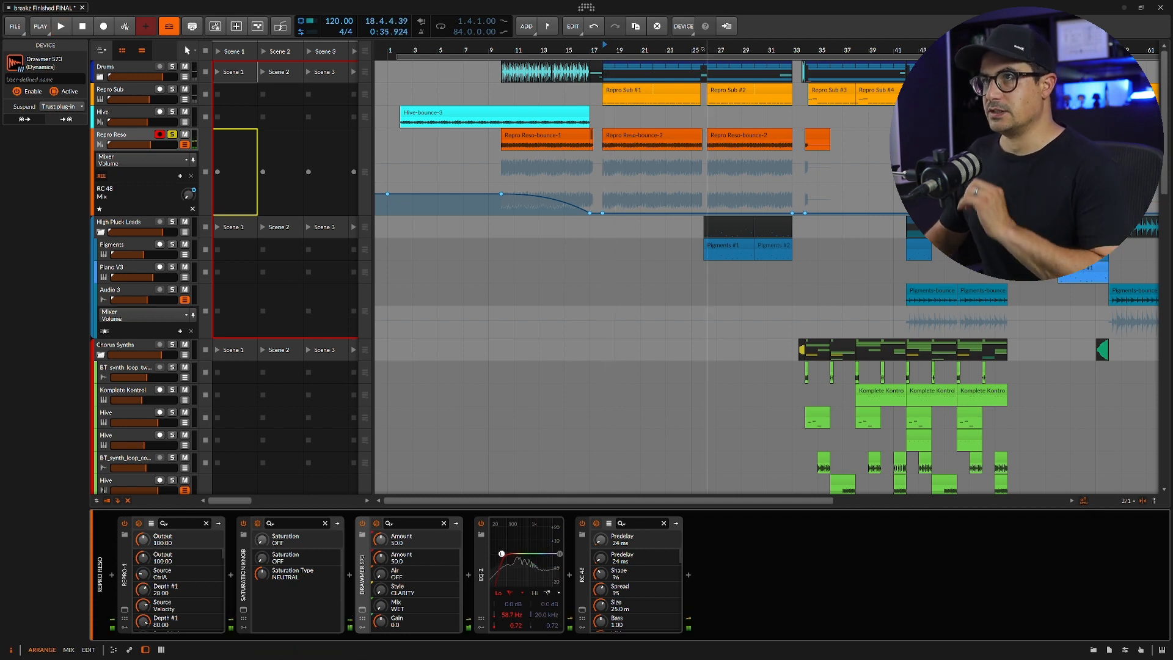
Solo the Pigments track instead of Repro Reso and play its part from bar 26.
{"action": "scroll", "coordinate": [611, 184], "scroll_direction": "right", "scroll_amount": 4}
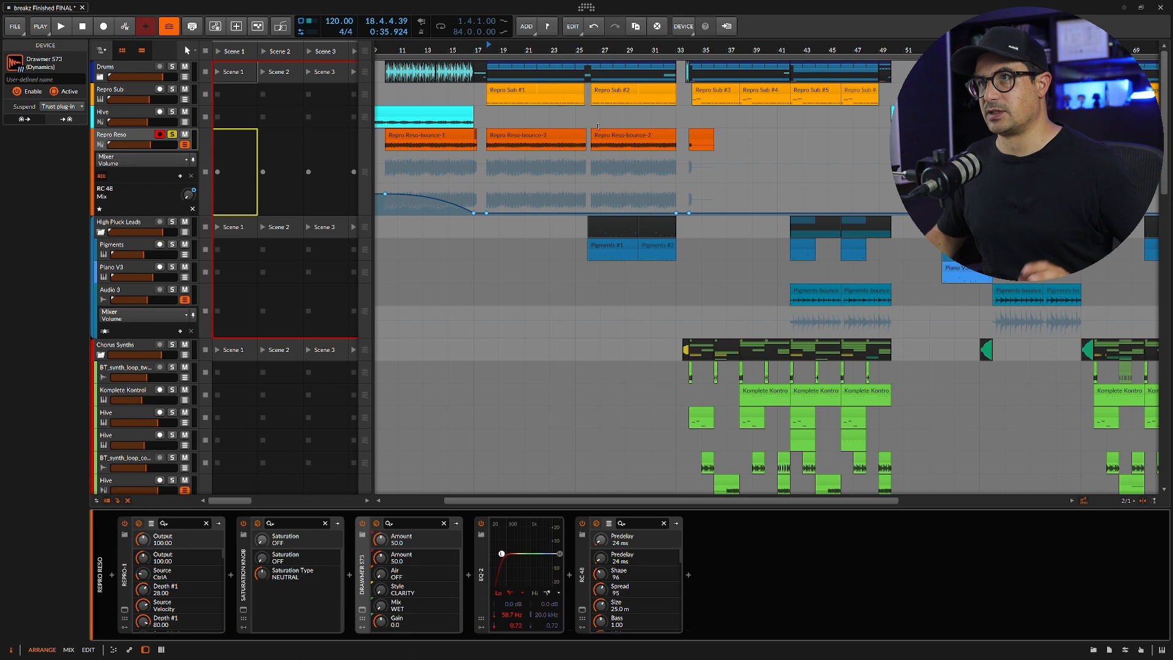
{"action": "key", "text": "space"}
{"action": "left_click", "coordinate": [173, 245]}
{"action": "left_click", "coordinate": [173, 135]}
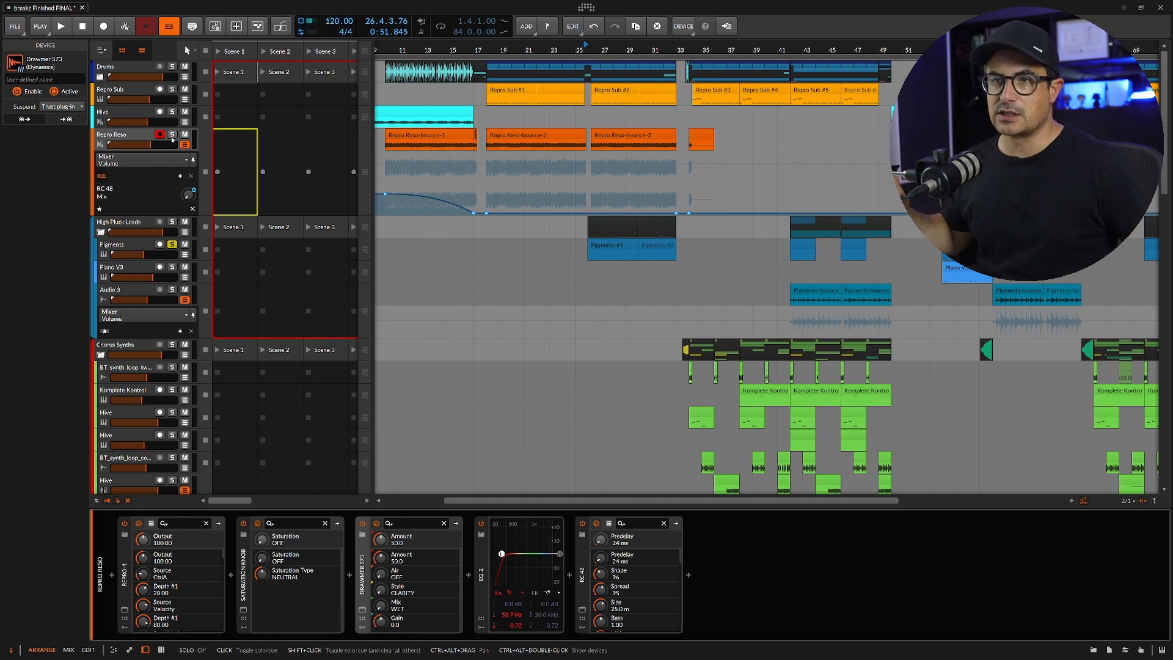
{"action": "scroll", "coordinate": [628, 220], "scroll_direction": "down", "scroll_amount": 3}
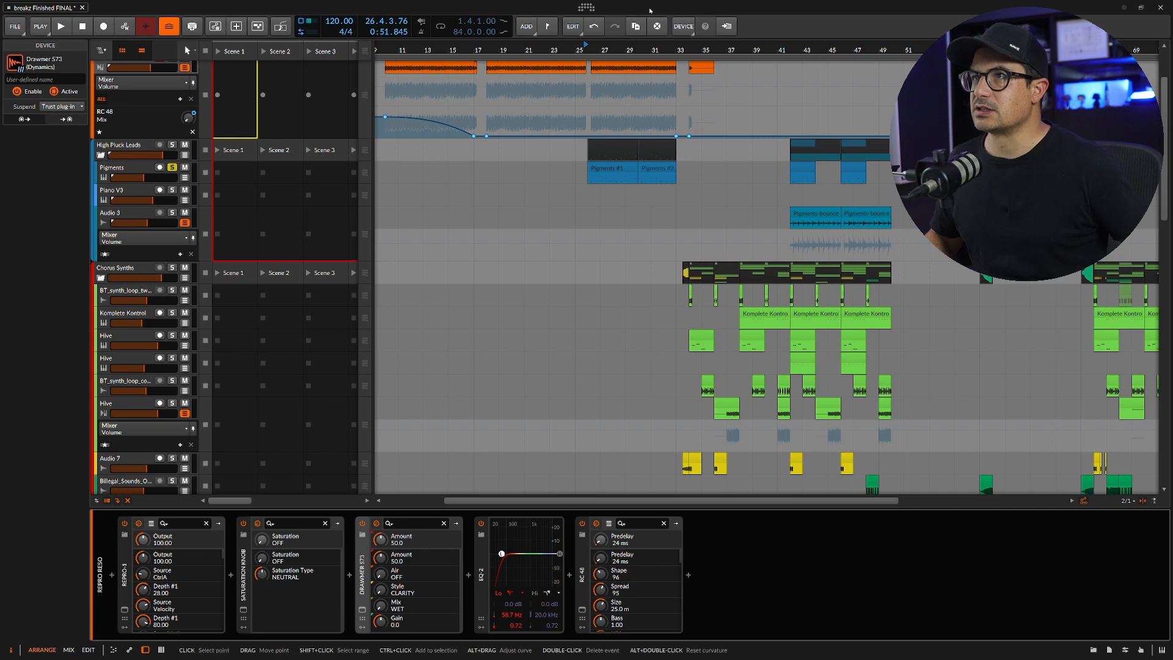
{"action": "left_click_drag", "start_coordinate": [651, 48], "coordinate": [521, 49]}
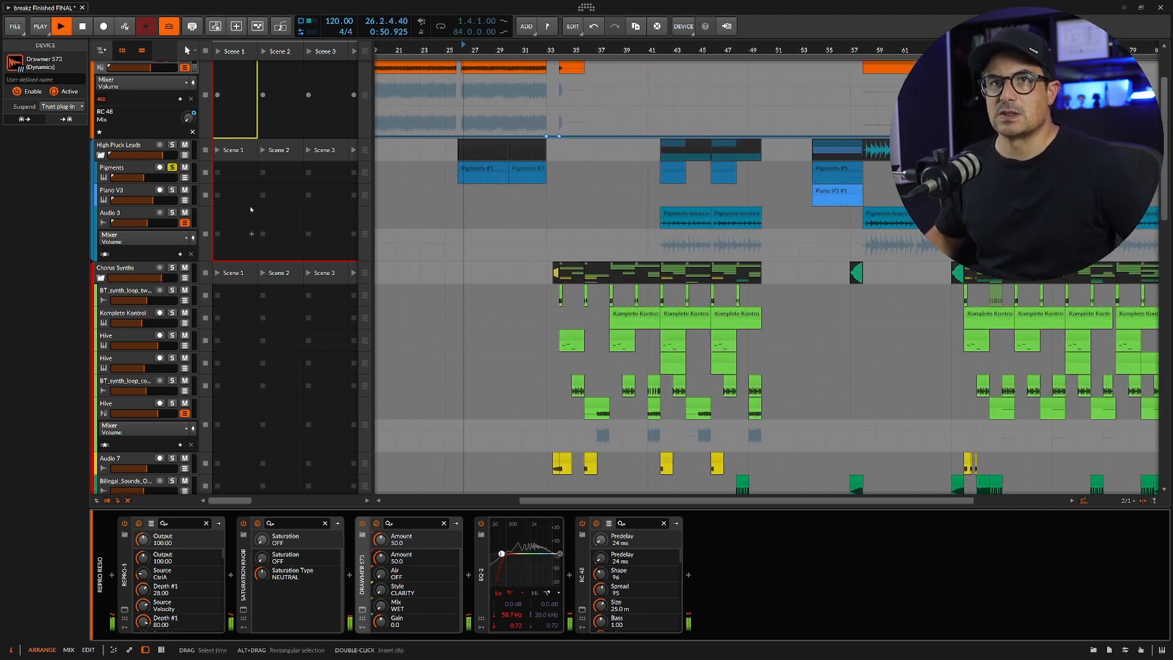
Show the Pigments track's device chain, inspect its Pigments plug-in window during playback, then close it and stop.
{"action": "left_click", "coordinate": [147, 167]}
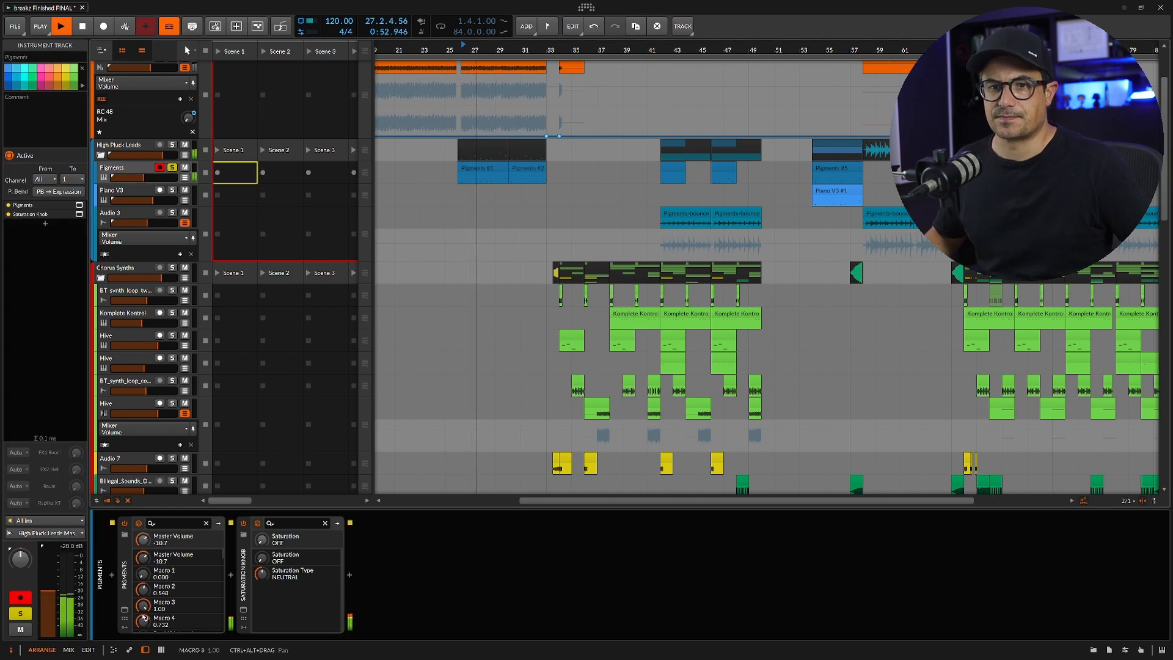
{"action": "left_click", "coordinate": [125, 610]}
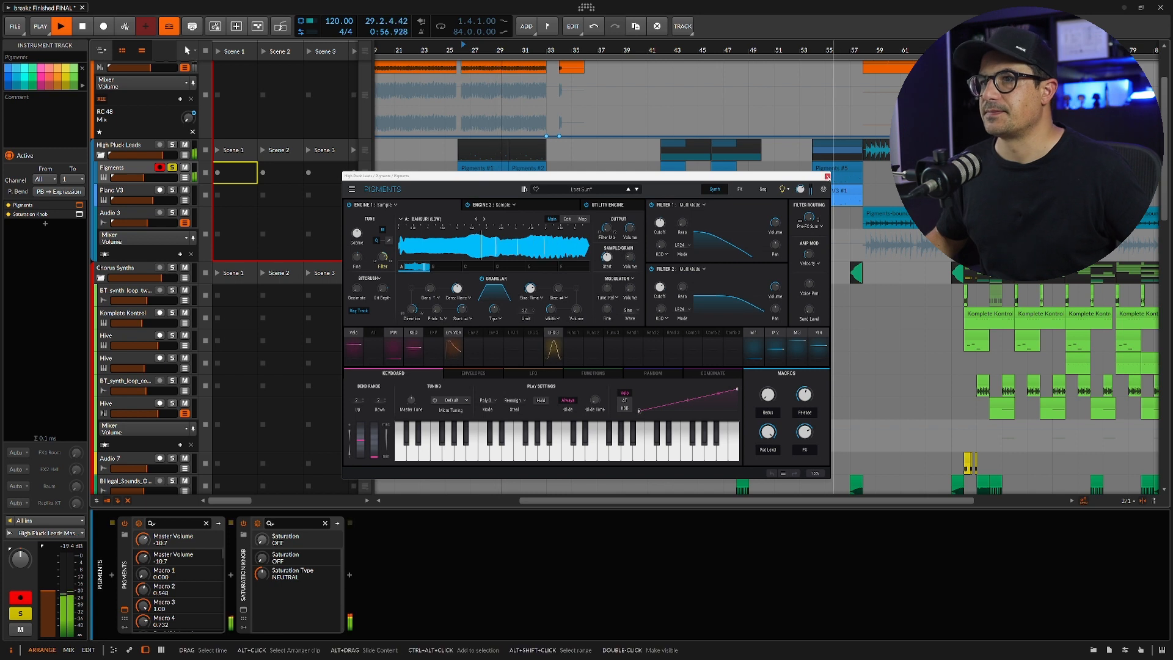
{"action": "left_click", "coordinate": [827, 175]}
{"action": "key", "text": "space"}
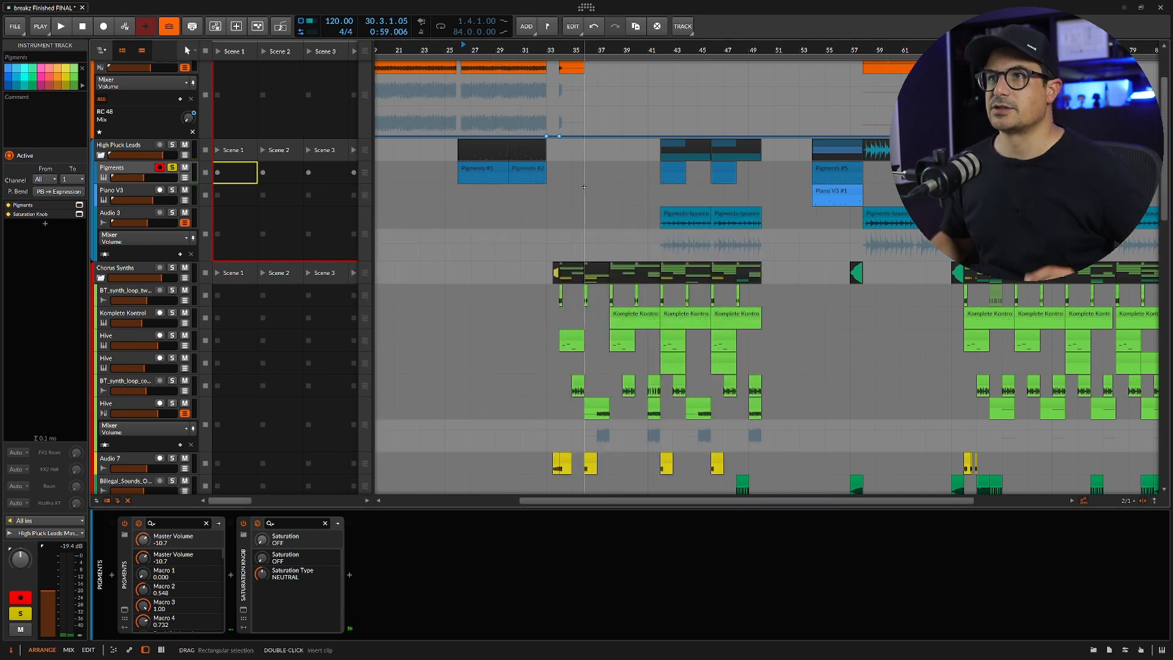
Inspect the device chains of the High Pluck Leads group and its Audio 3 track.
{"action": "left_click", "coordinate": [133, 148]}
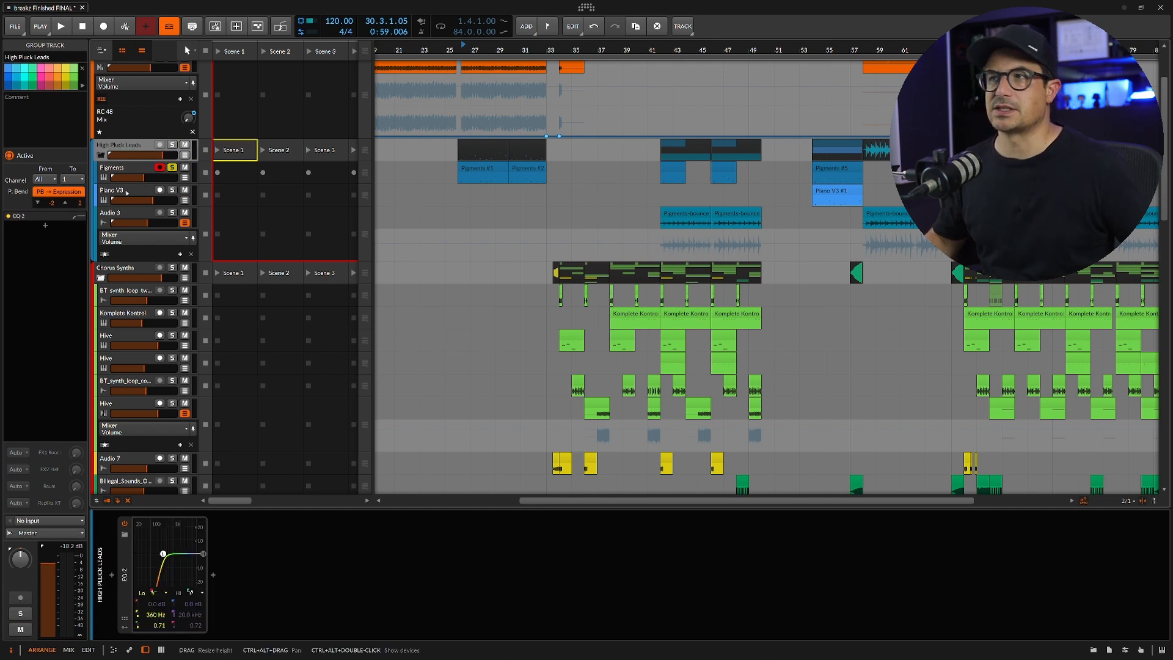
{"action": "left_click_drag", "start_coordinate": [686, 43], "coordinate": [630, 227]}
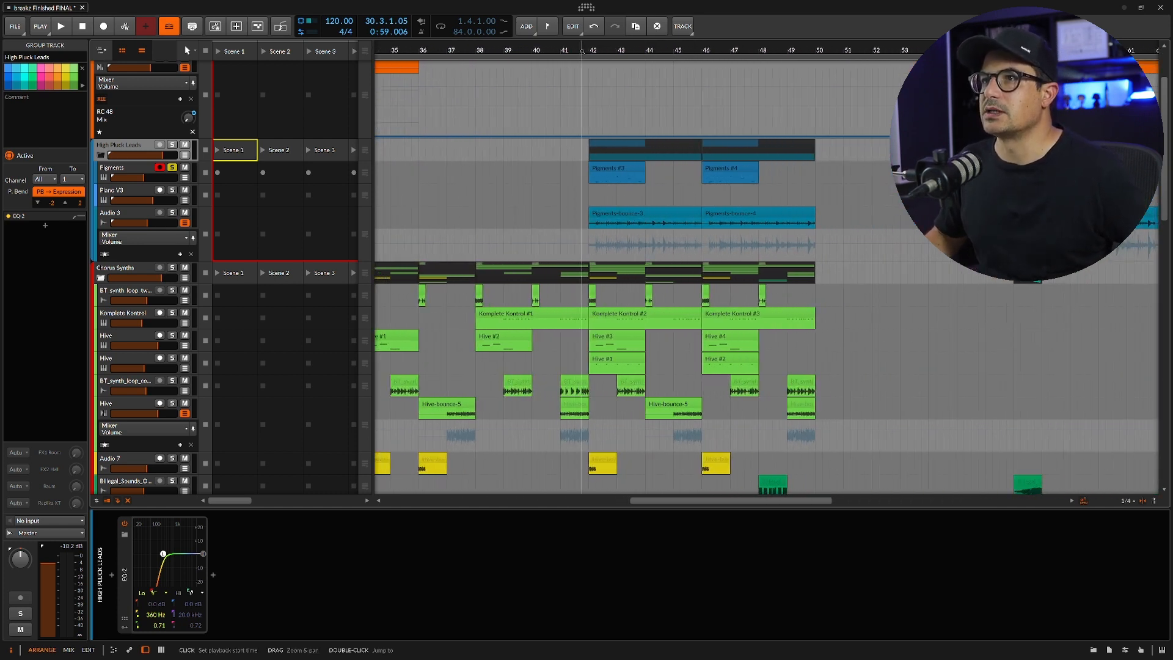
{"action": "left_click", "coordinate": [123, 221]}
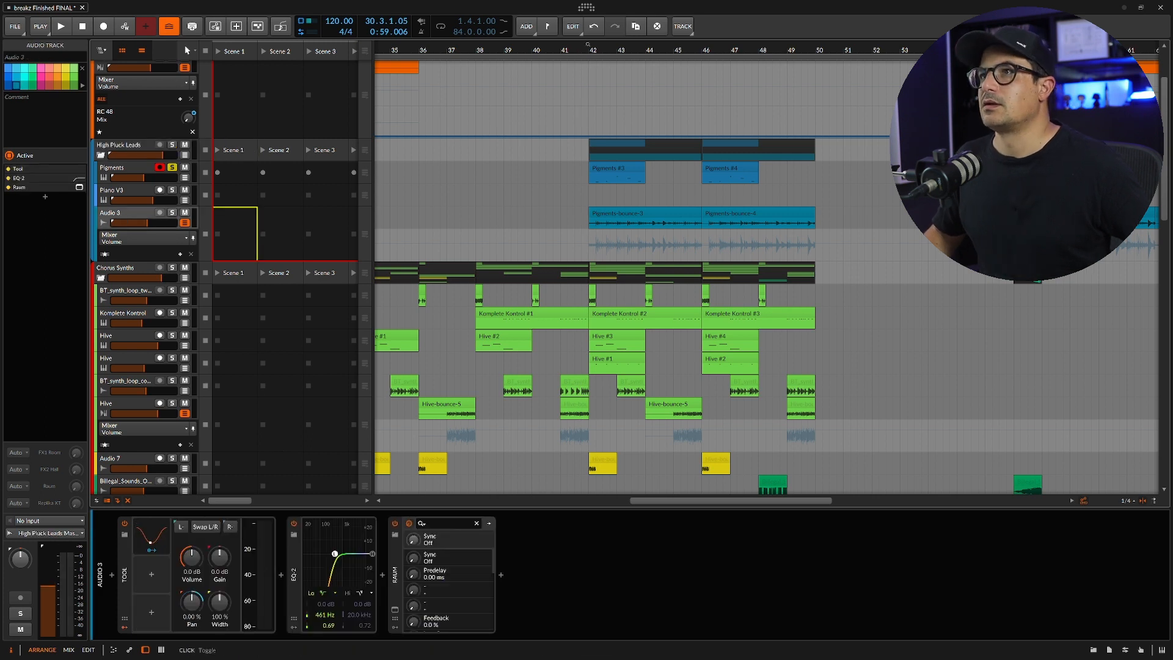
Solo Audio 3 alongside Pigments, play the layered plucks from bar 42, and stop.
{"action": "key", "text": "space"}
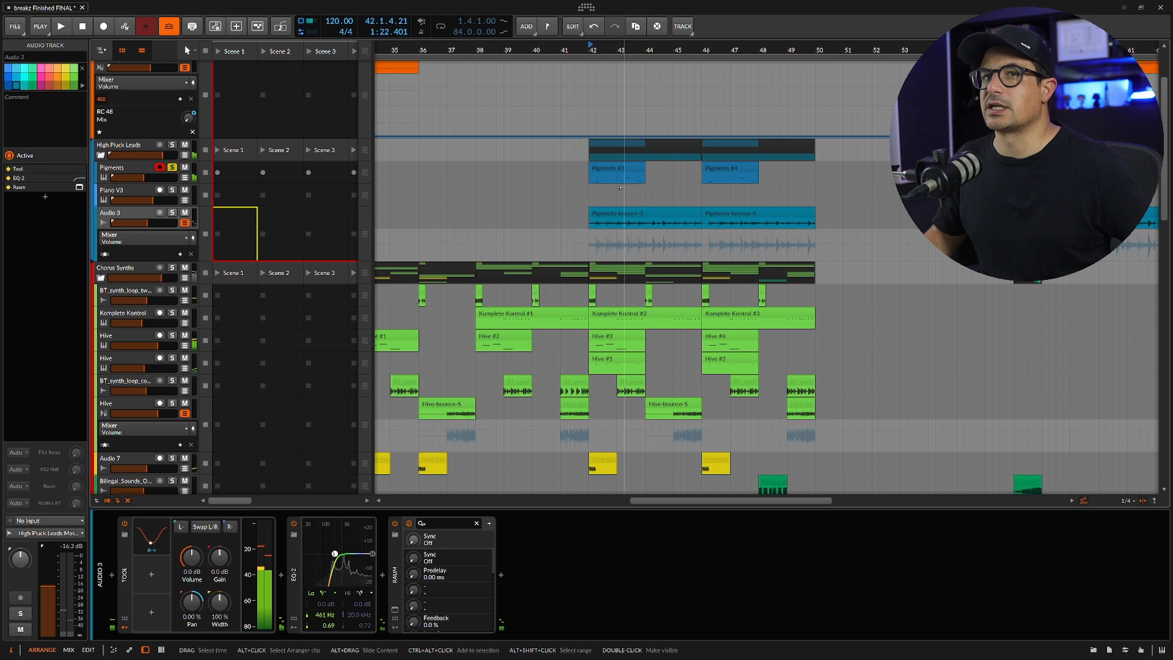
{"action": "left_click", "coordinate": [172, 213]}
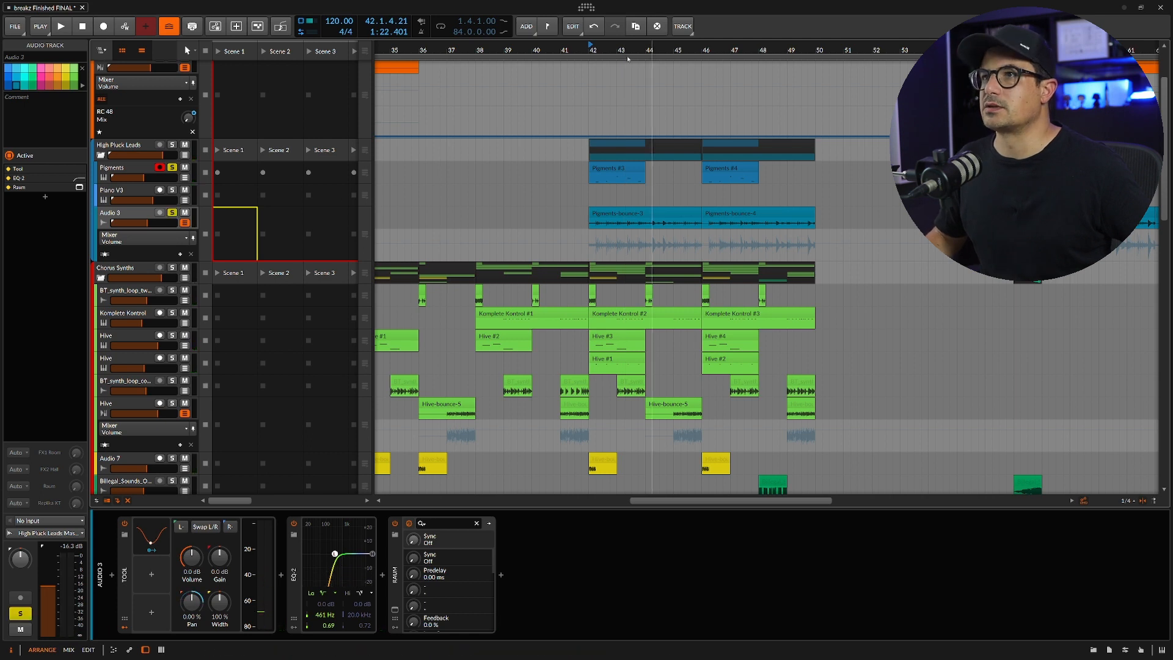
{"action": "key", "text": "space"}
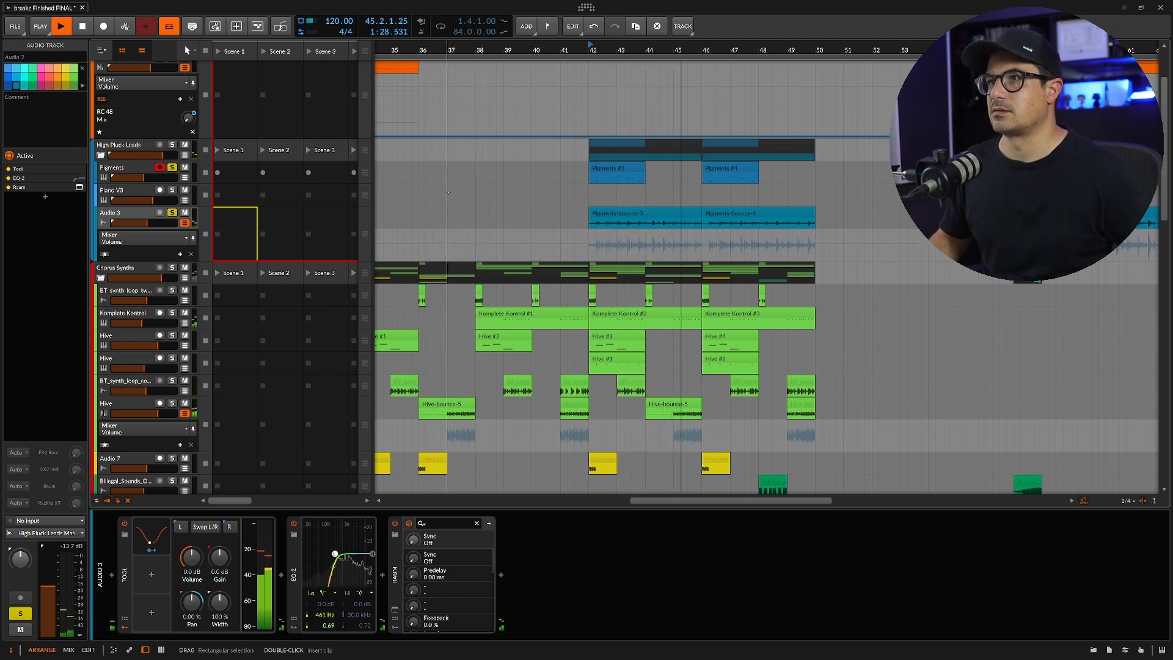
{"action": "key", "text": "space"}
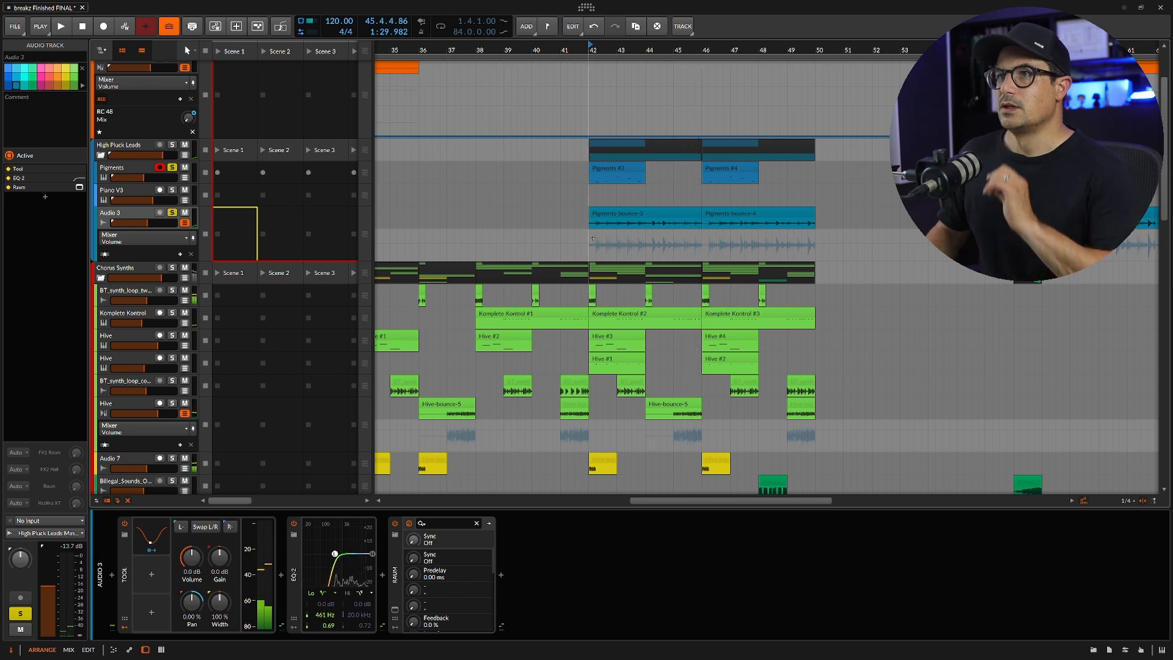
Select the Pigments-bounce-3 clip on Audio 3, play the soloed pluck layers again from about bar 42, and stop.
{"action": "left_click", "coordinate": [607, 215]}
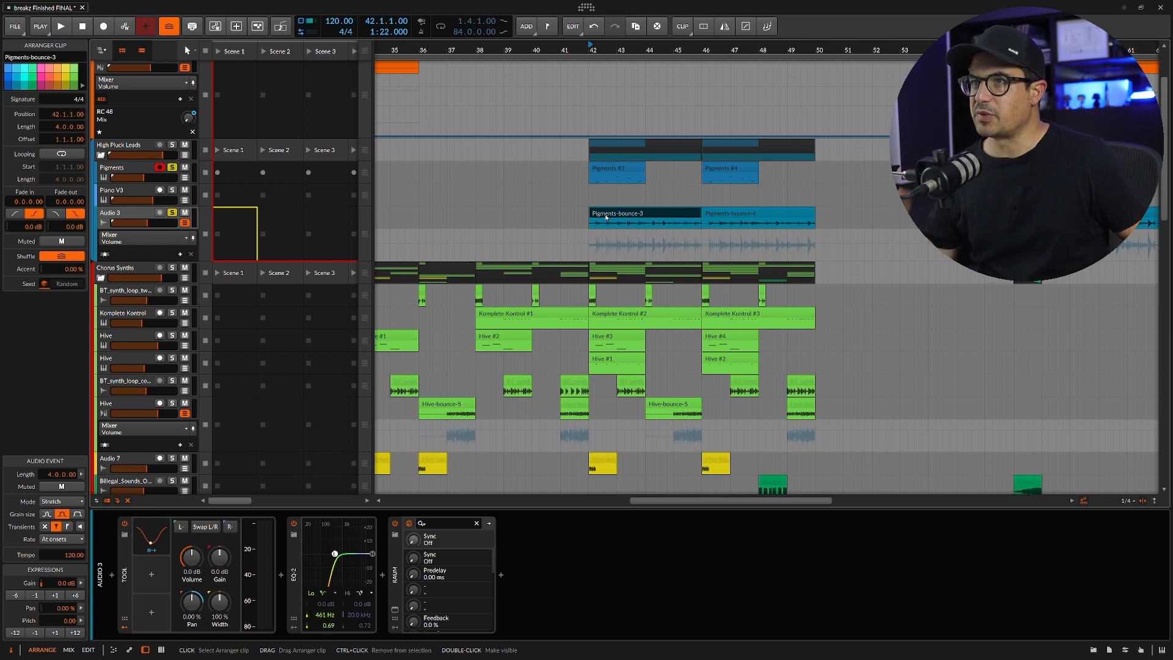
{"action": "double_click", "coordinate": [604, 49]}
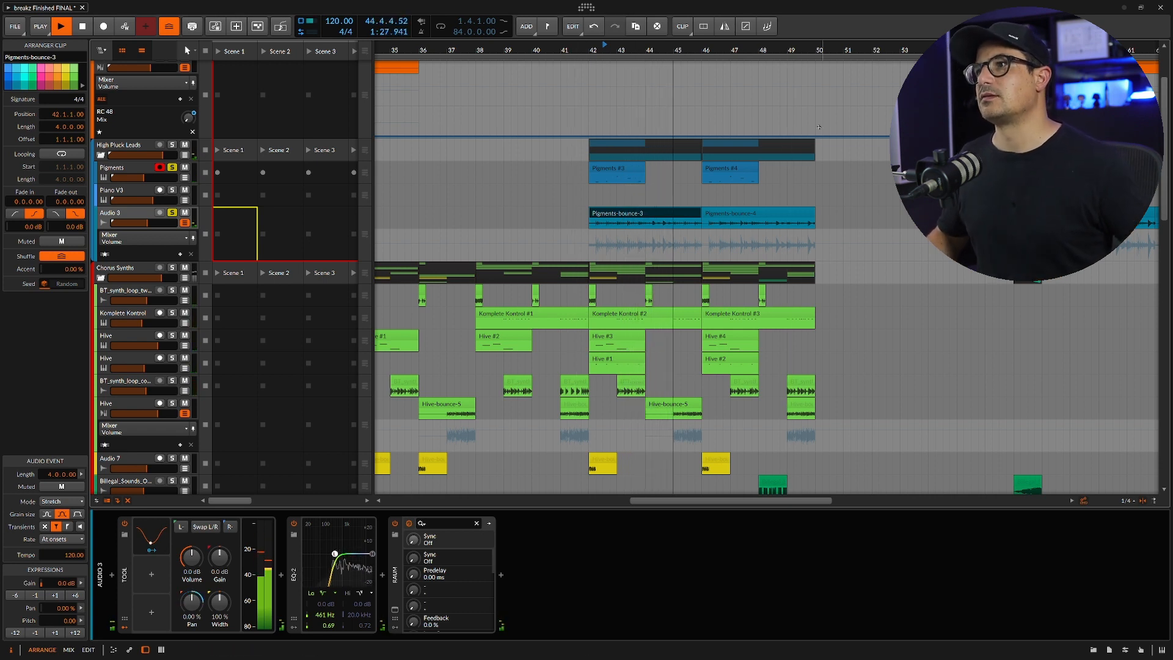
{"action": "key", "text": "space"}
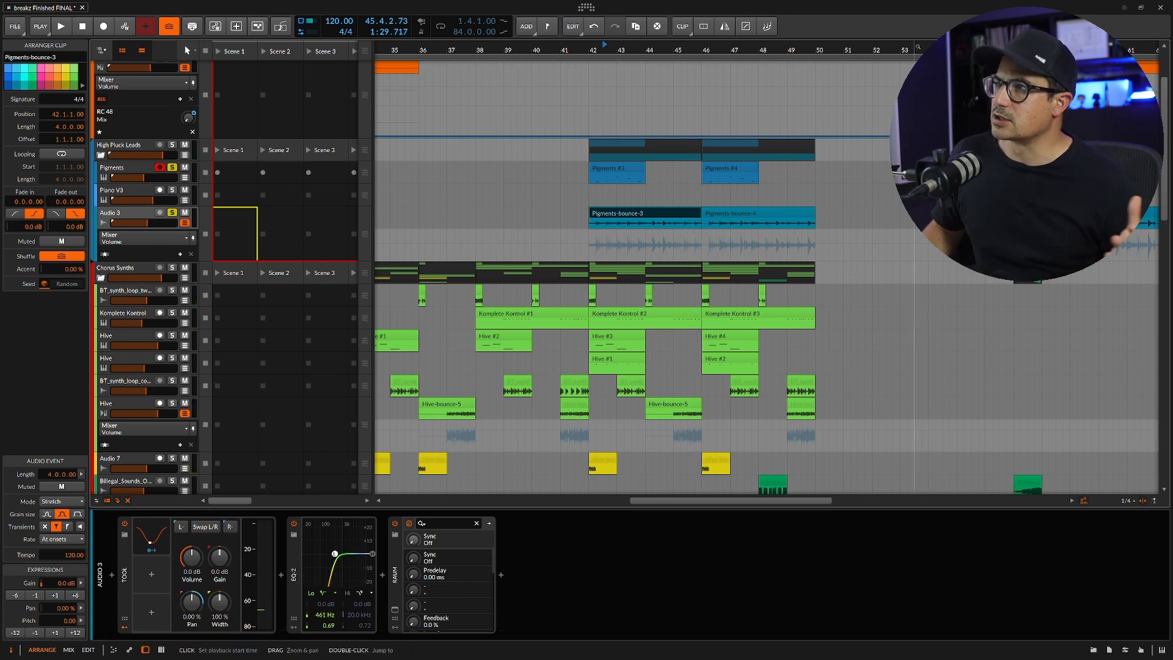
Play the pluck leads from bar 54 with Piano V3 also soloed, and stop.
{"action": "left_click", "coordinate": [928, 50]}
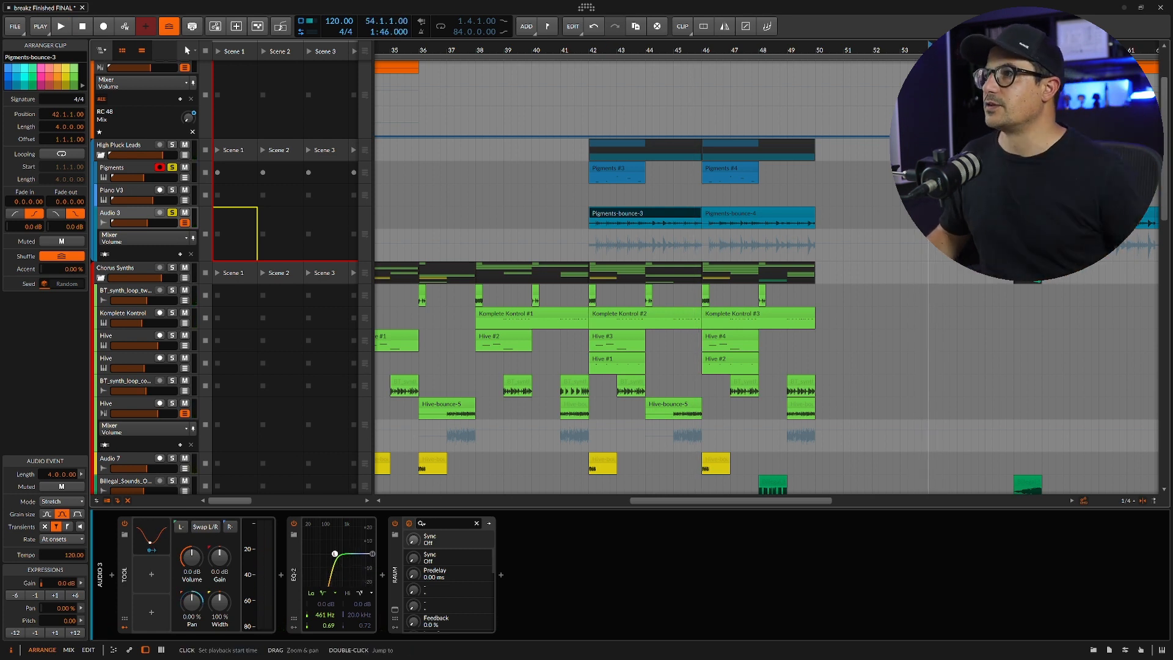
{"action": "key", "text": "space"}
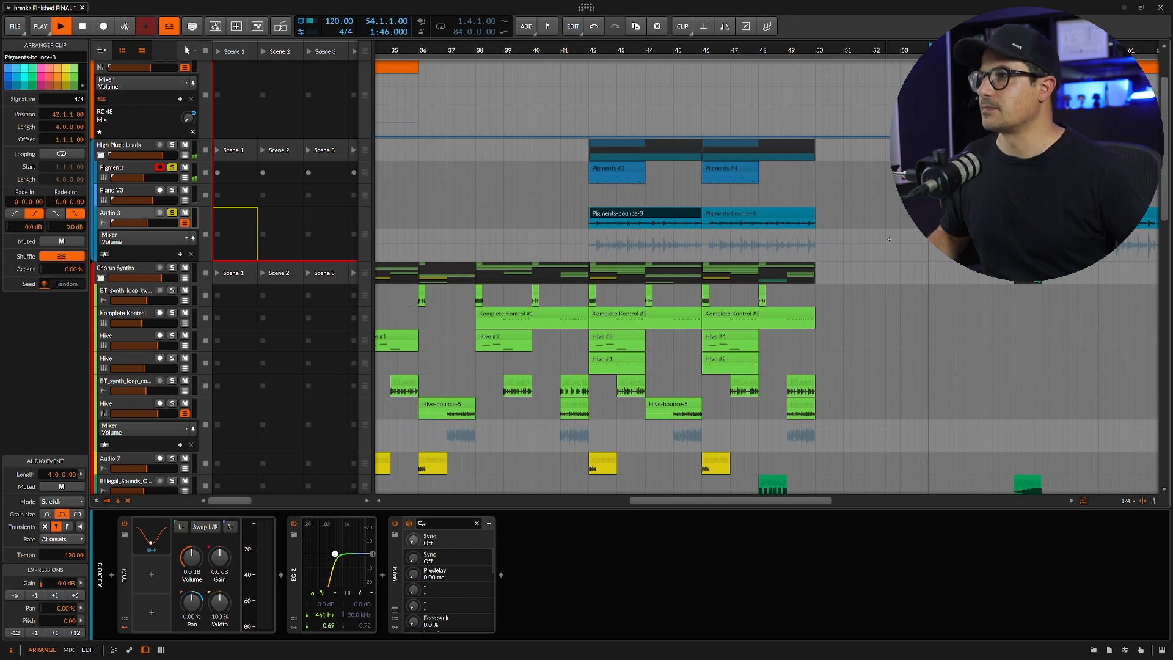
{"action": "left_click", "coordinate": [172, 190]}
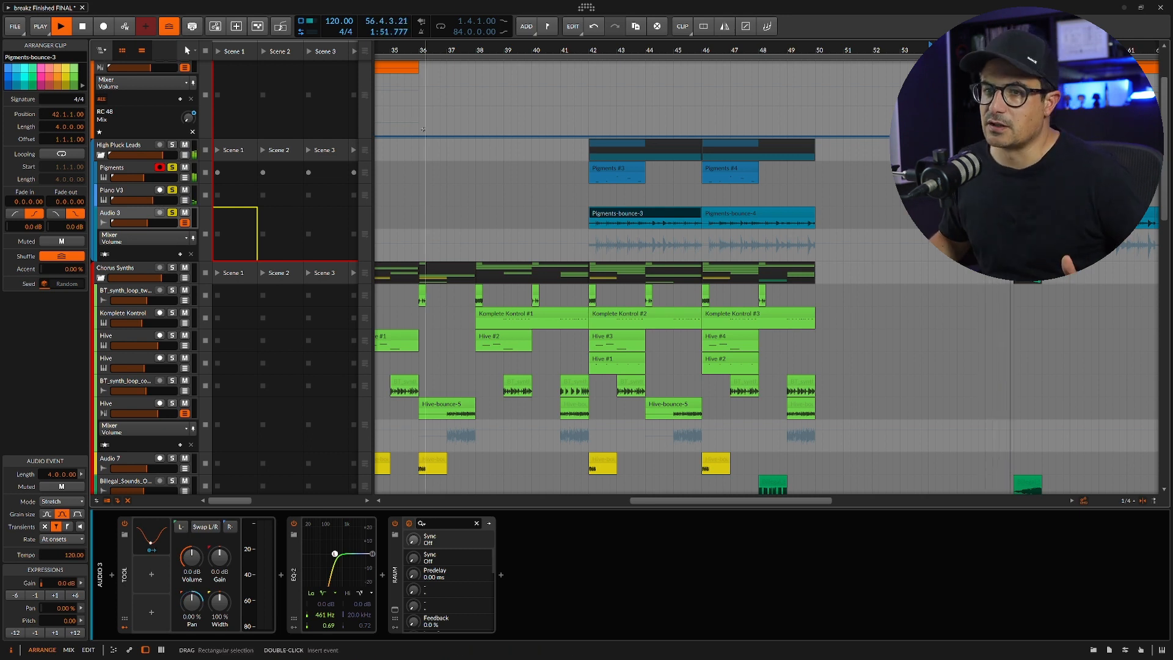
{"action": "left_click_drag", "start_coordinate": [878, 44], "coordinate": [863, 98]}
{"action": "key", "text": "space"}
{"action": "left_click_drag", "start_coordinate": [833, 44], "coordinate": [771, 64]}
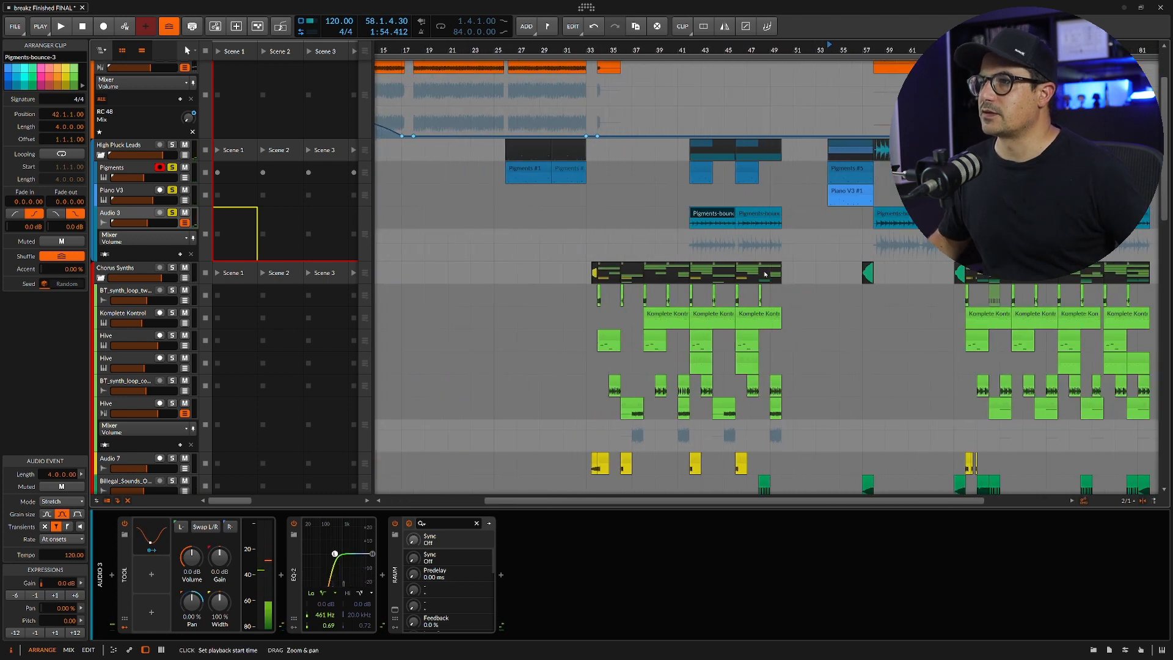
Select the Hive #1 clip in the Strings and Bass Pad group, then open the track's Hive plug-in to inspect it and close it.
{"action": "scroll", "coordinate": [759, 293], "scroll_direction": "down", "scroll_amount": 10}
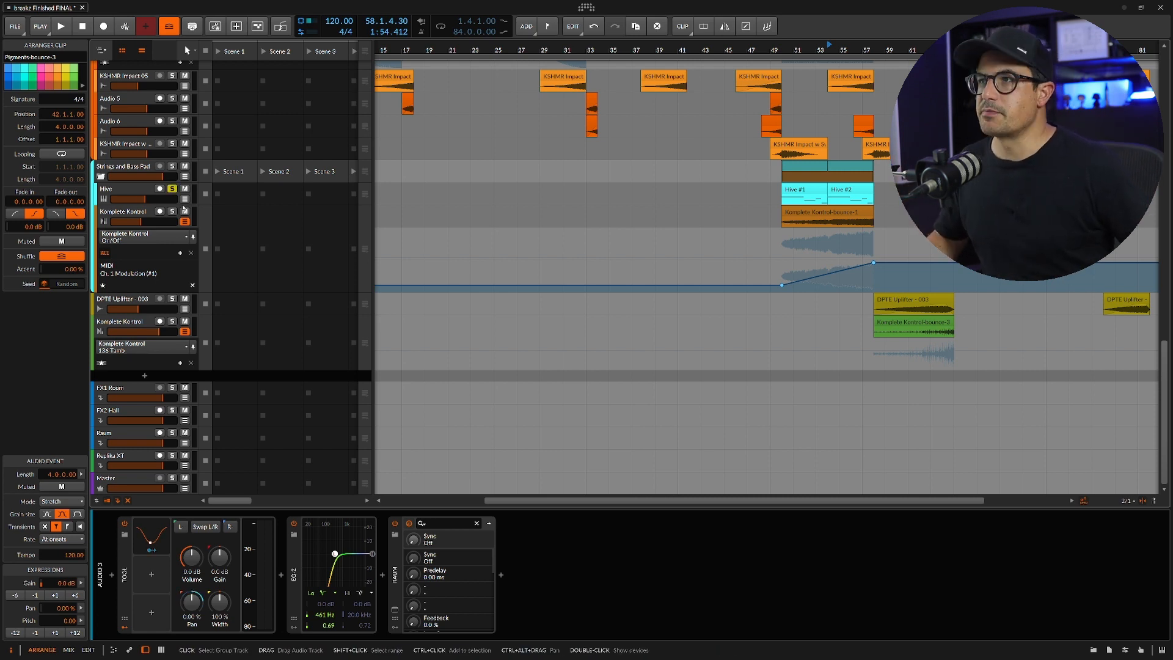
{"action": "left_click", "coordinate": [808, 193]}
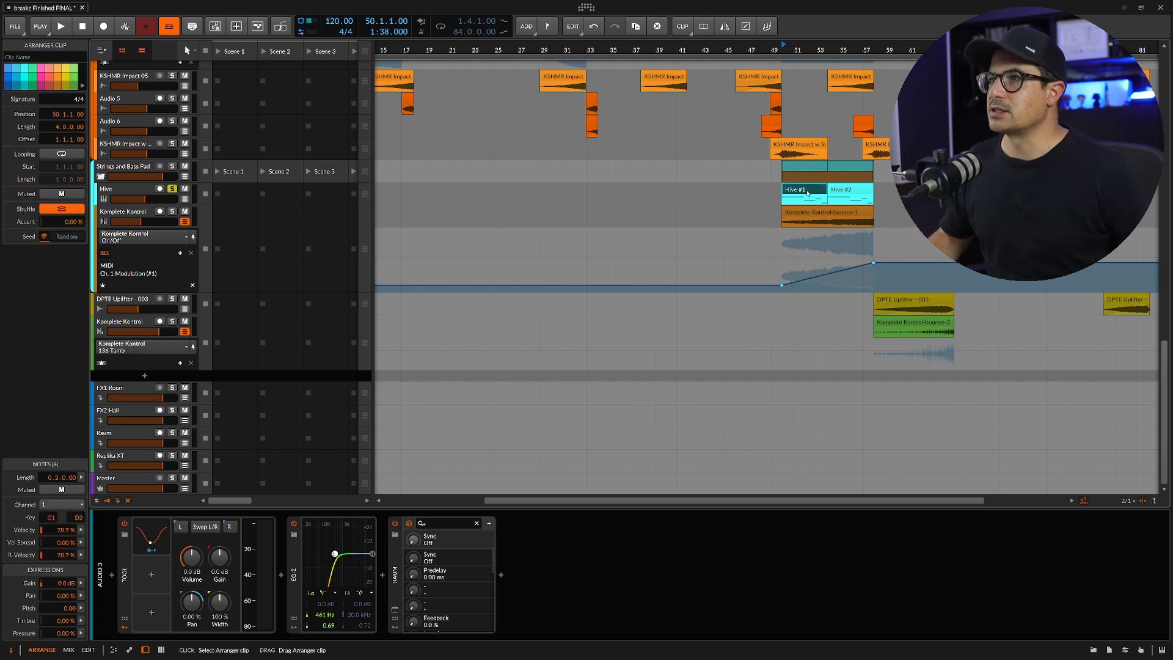
{"action": "left_click", "coordinate": [126, 194]}
{"action": "left_click", "coordinate": [125, 611]}
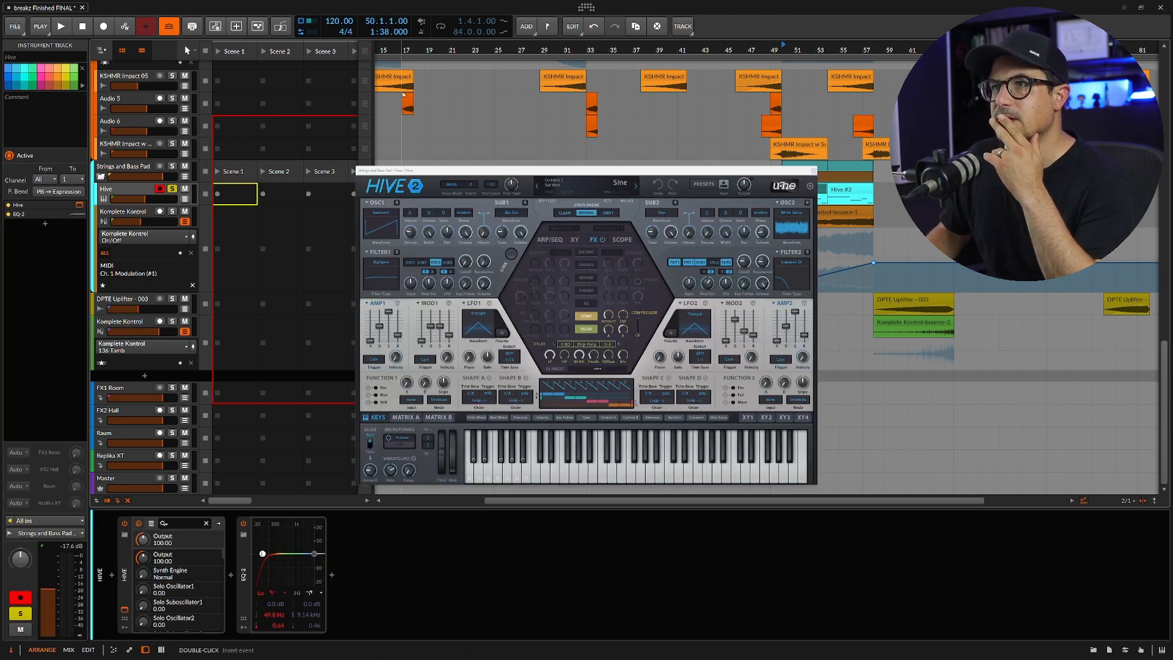
{"action": "left_click", "coordinate": [813, 170]}
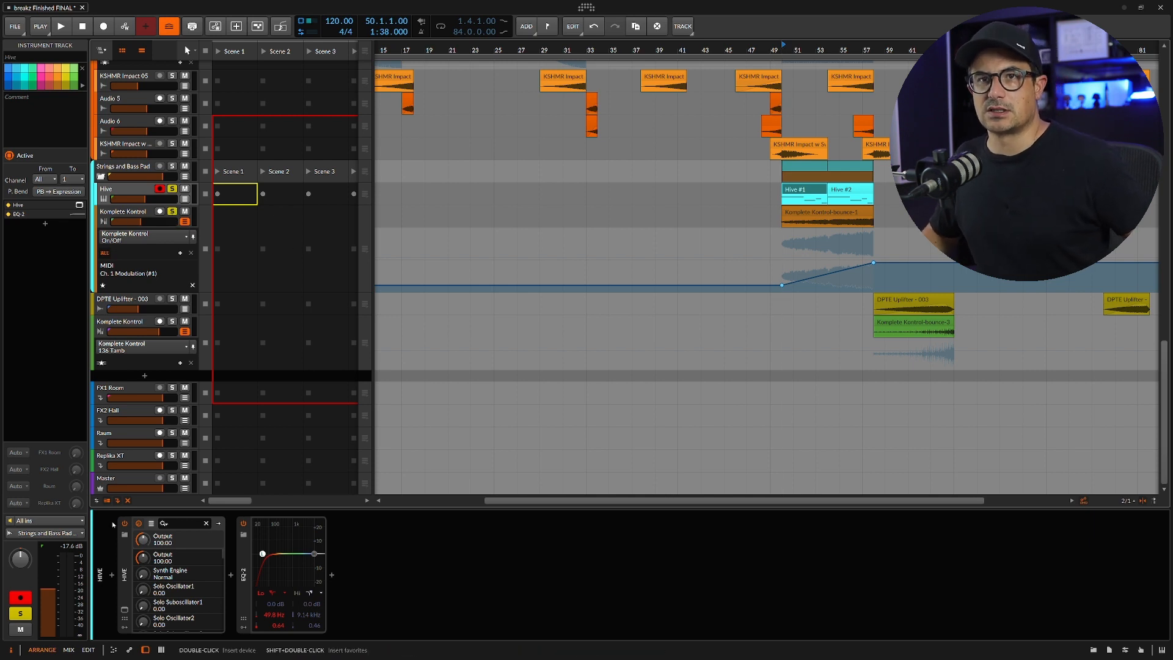
Show the strings Komplete Kontrol track's devices and post-FX chain, inspect its Tape MELLO-FI in an open window, and close it.
{"action": "left_click", "coordinate": [118, 217]}
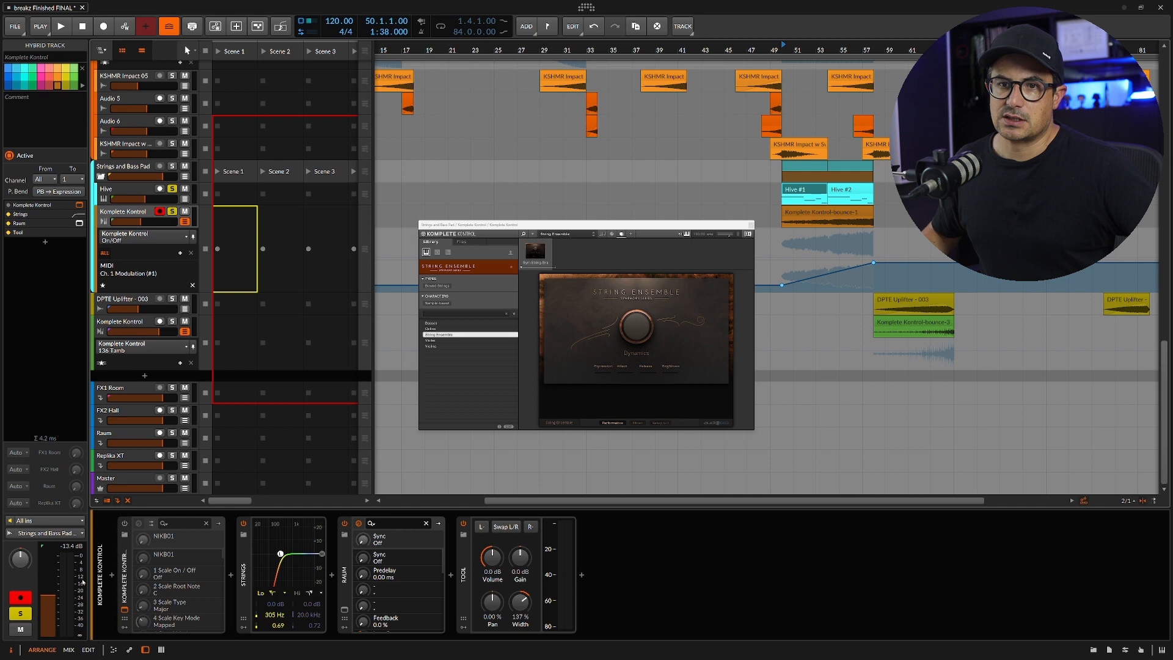
{"action": "left_click", "coordinate": [221, 524]}
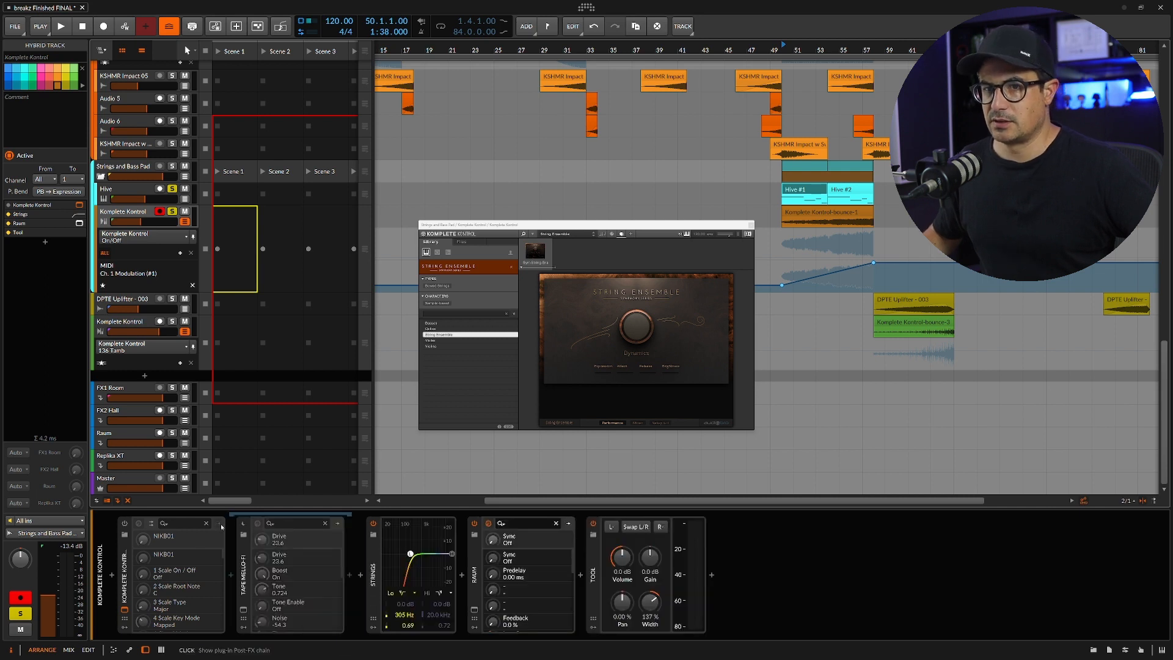
{"action": "left_click", "coordinate": [247, 578]}
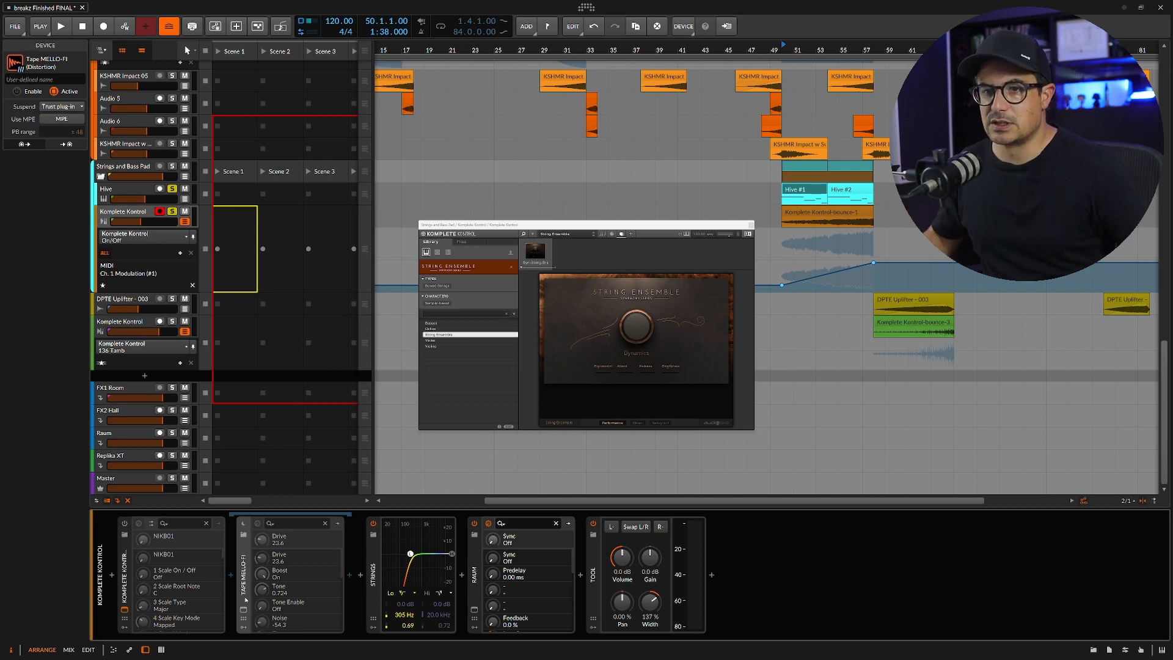
{"action": "left_click", "coordinate": [244, 608]}
{"action": "left_click_drag", "start_coordinate": [503, 243], "coordinate": [221, 242]}
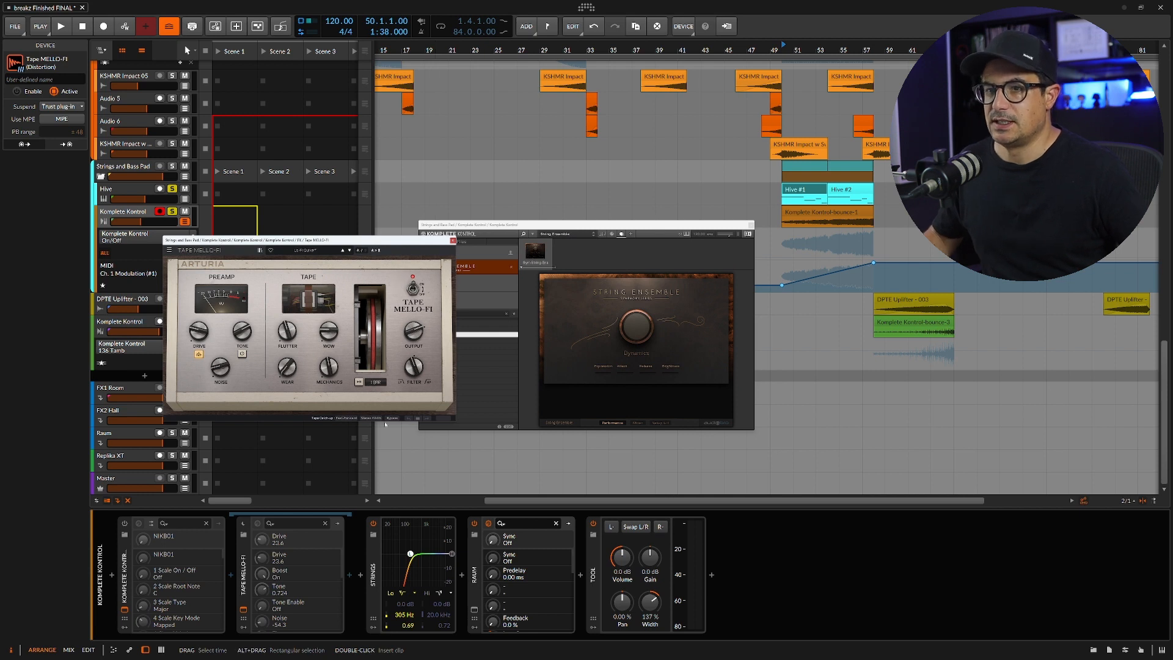
{"action": "left_click", "coordinate": [453, 241]}
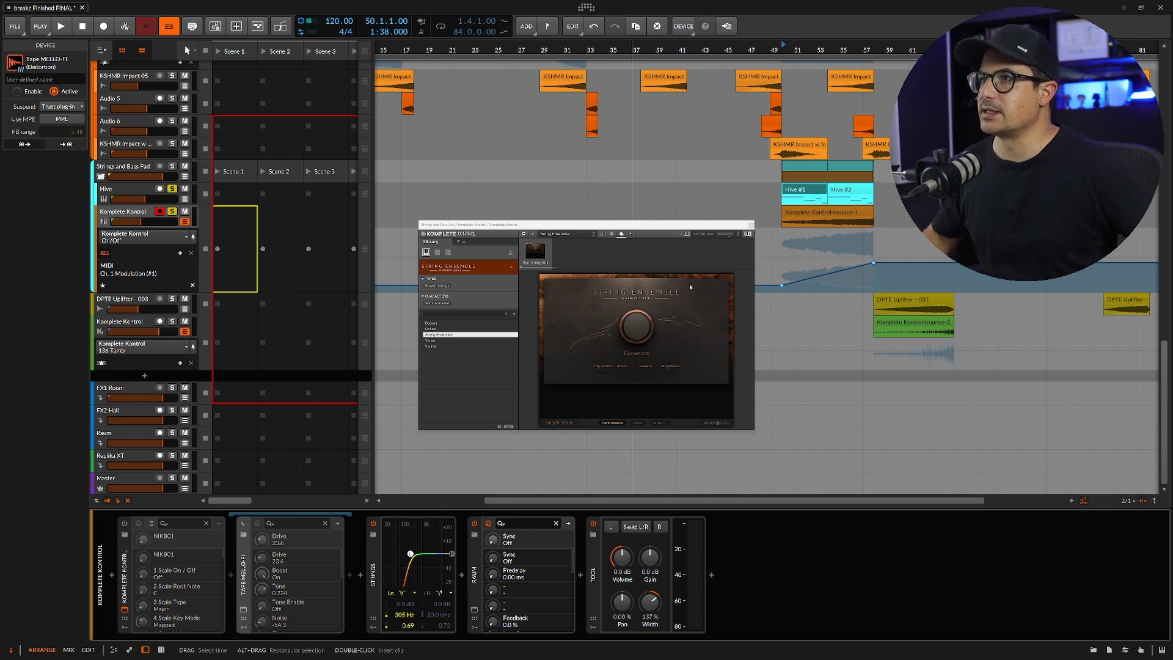
Close the String Ensemble window, play the soloed strings together with the pluck leads from bar 50 to about bar 60, and stop.
{"action": "left_click", "coordinate": [751, 225]}
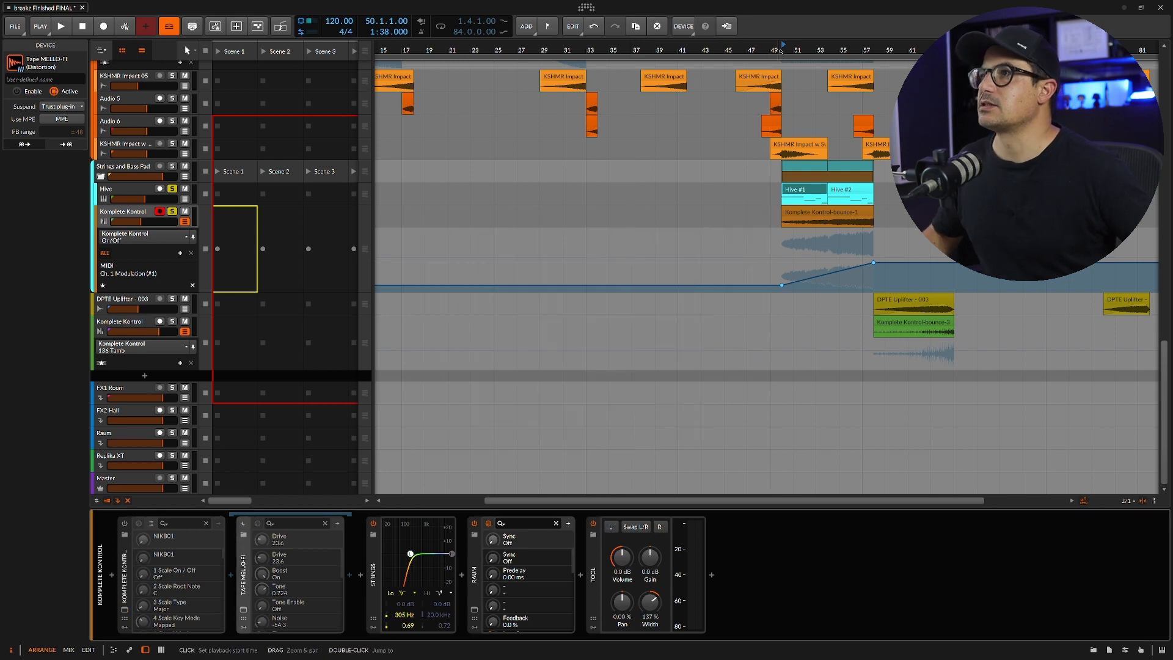
{"action": "key", "text": "space"}
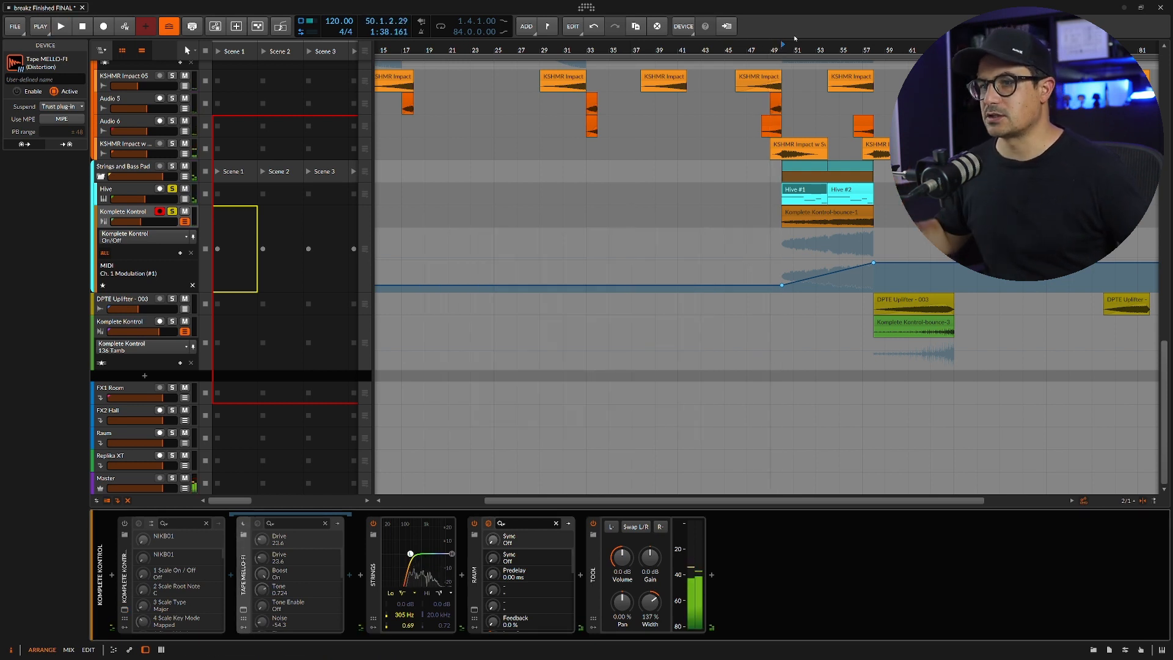
{"action": "left_click_drag", "start_coordinate": [619, 502], "coordinate": [691, 502]}
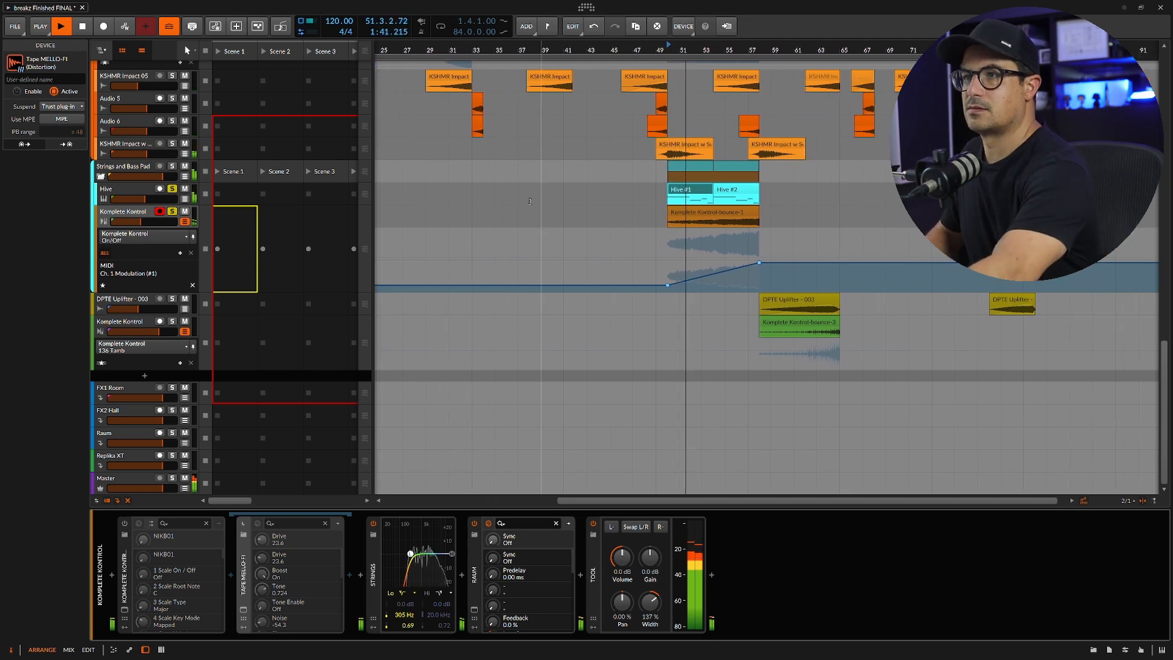
{"action": "scroll", "coordinate": [646, 148], "scroll_direction": "up", "scroll_amount": 3}
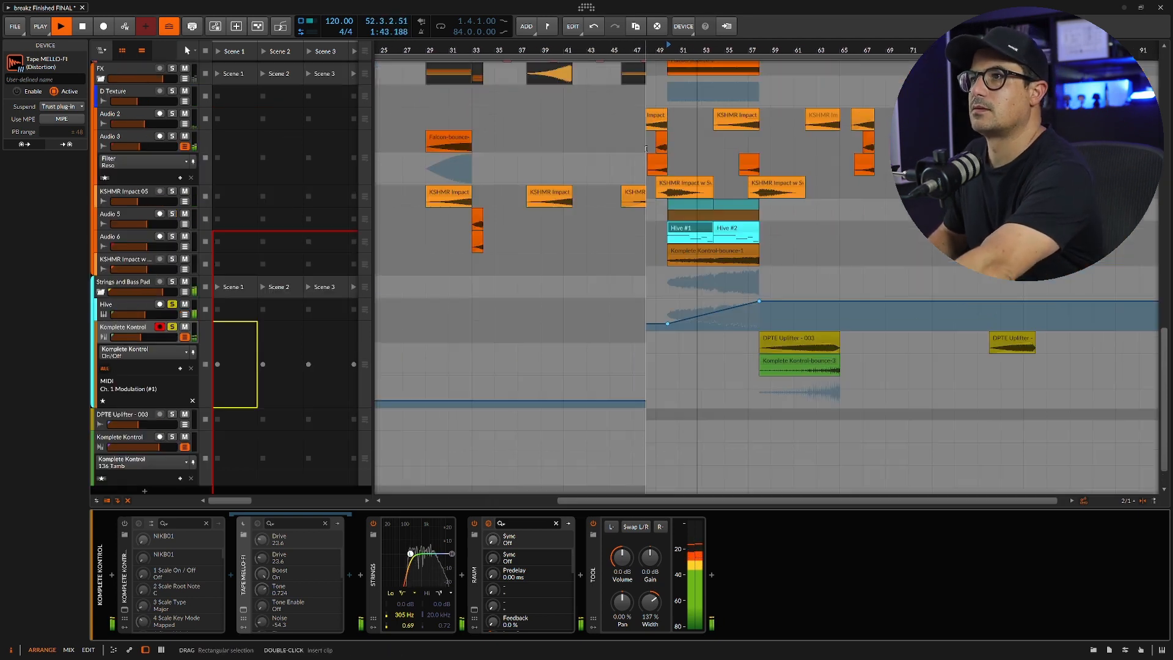
{"action": "scroll", "coordinate": [625, 168], "scroll_direction": "up", "scroll_amount": 1}
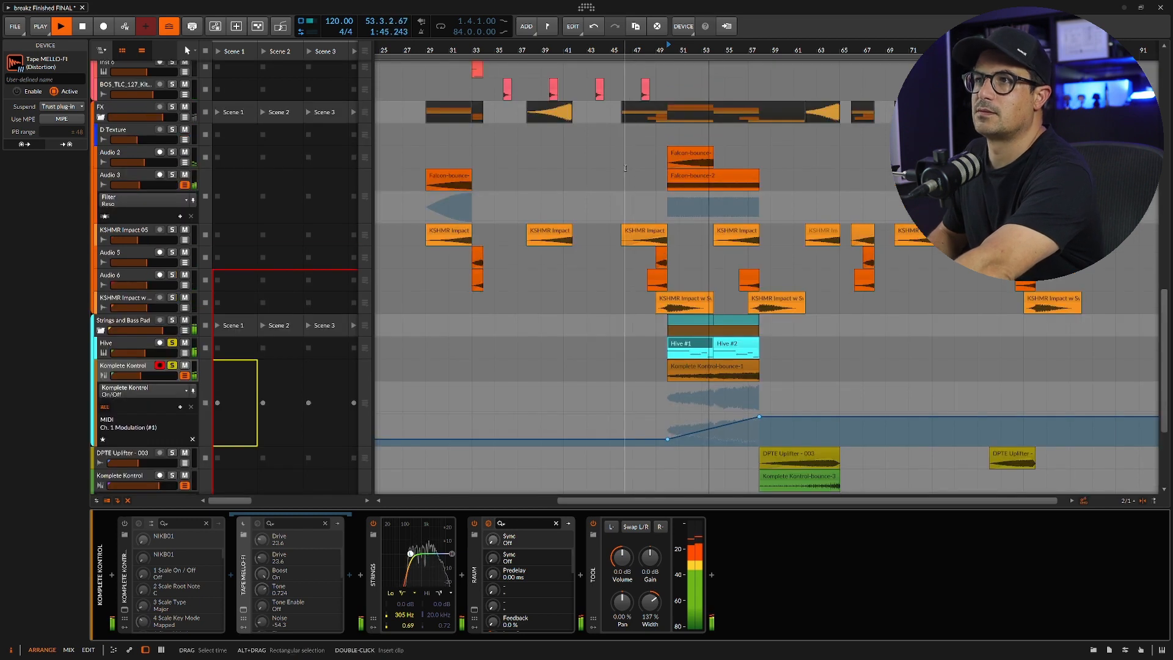
{"action": "scroll", "coordinate": [625, 168], "scroll_direction": "up", "scroll_amount": 10}
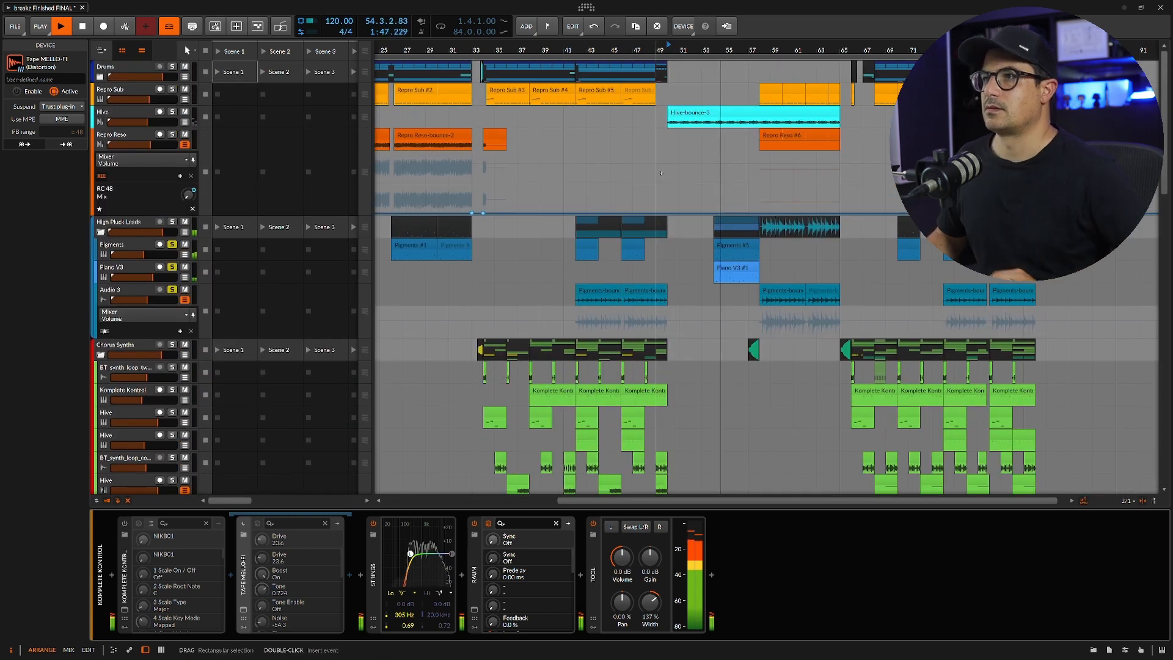
{"action": "scroll", "coordinate": [661, 173], "scroll_direction": "down", "scroll_amount": 1}
{"action": "scroll", "coordinate": [680, 197], "scroll_direction": "down", "scroll_amount": 1}
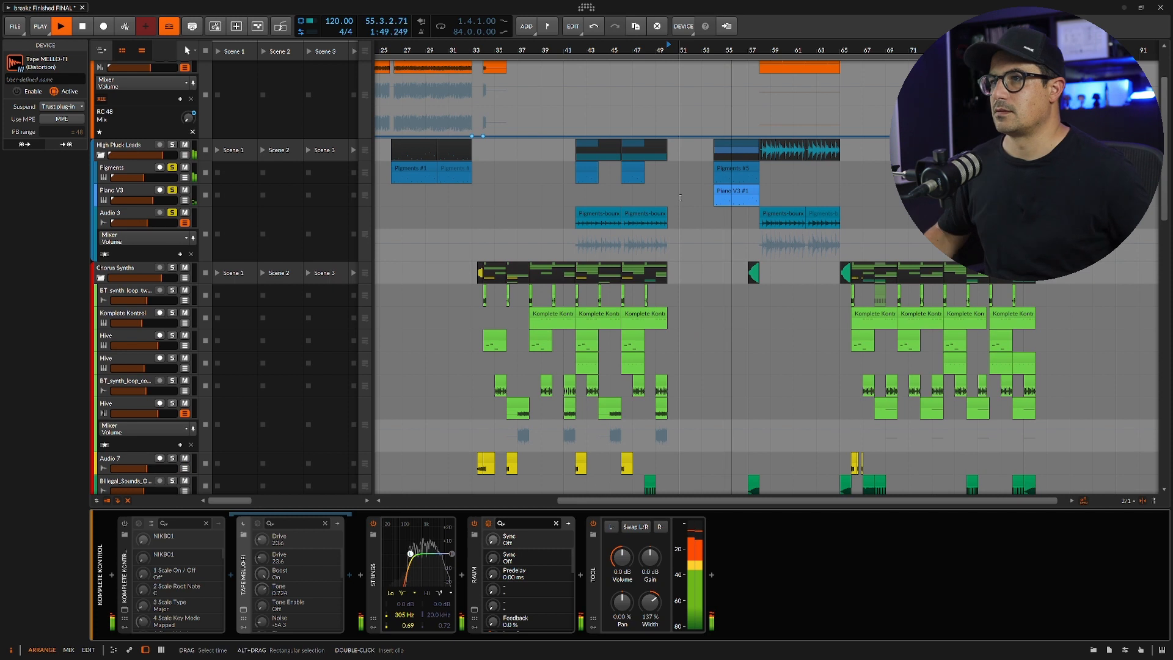
{"action": "scroll", "coordinate": [680, 198], "scroll_direction": "down", "scroll_amount": 2}
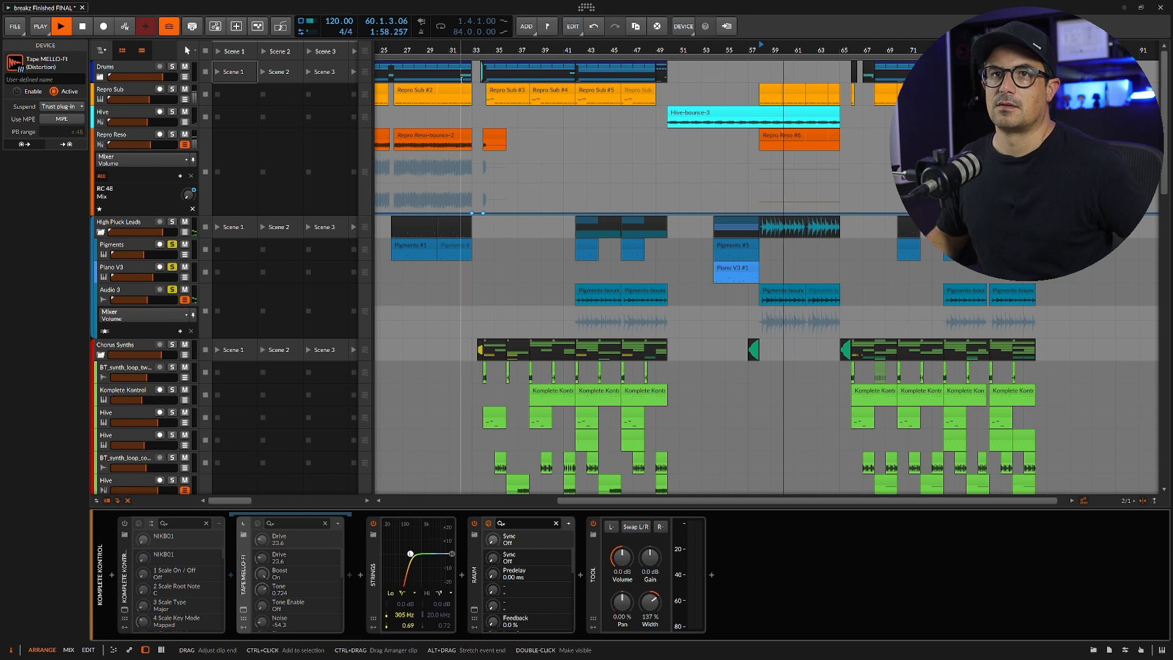
{"action": "key", "text": "space"}
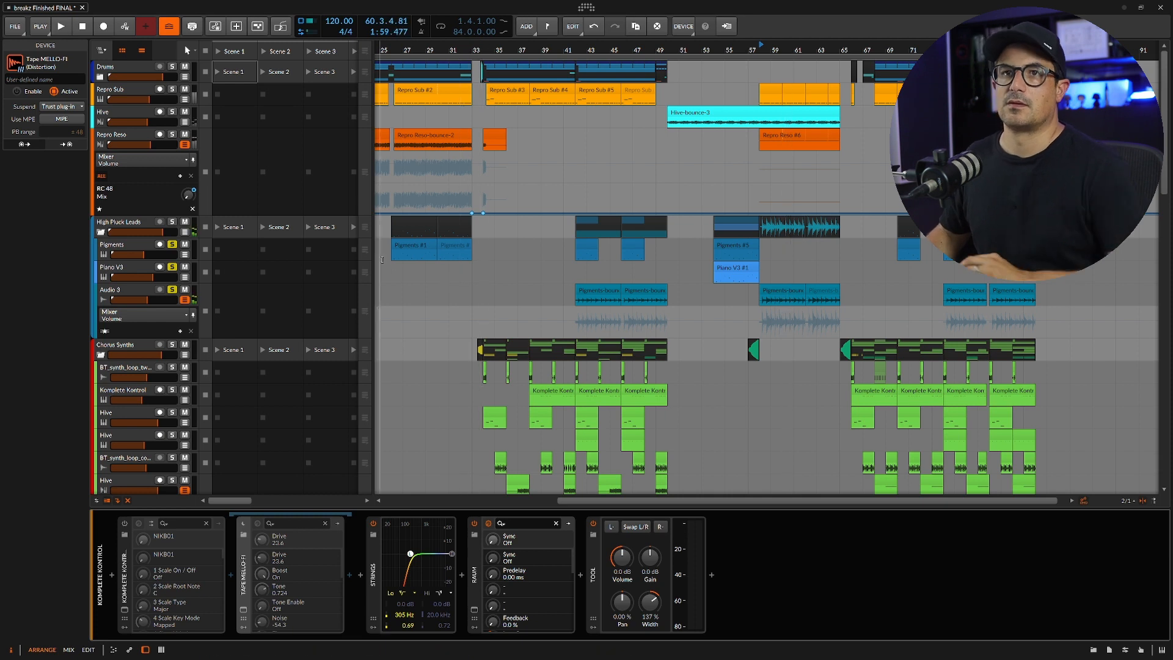
Unsolo Pigments, Piano V3 and Audio 3, and solo the Chorus Synths group while playing briefly from bar 33.
{"action": "left_click", "coordinate": [175, 245]}
{"action": "left_click", "coordinate": [174, 267]}
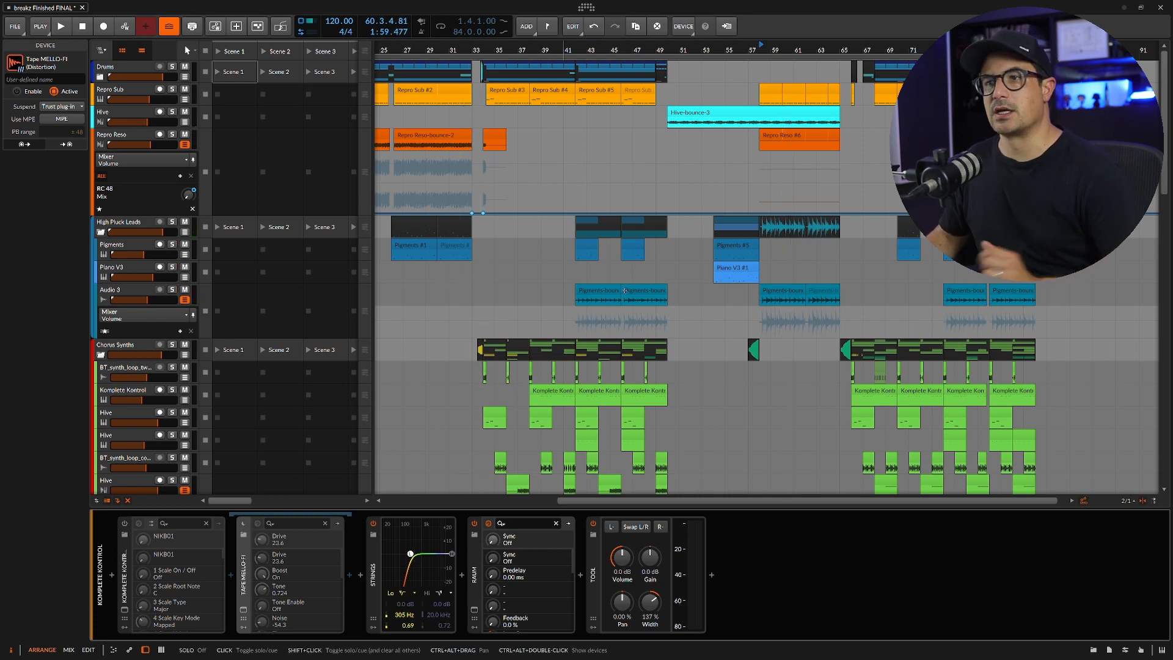
{"action": "scroll", "coordinate": [624, 291], "scroll_direction": "down", "scroll_amount": 2}
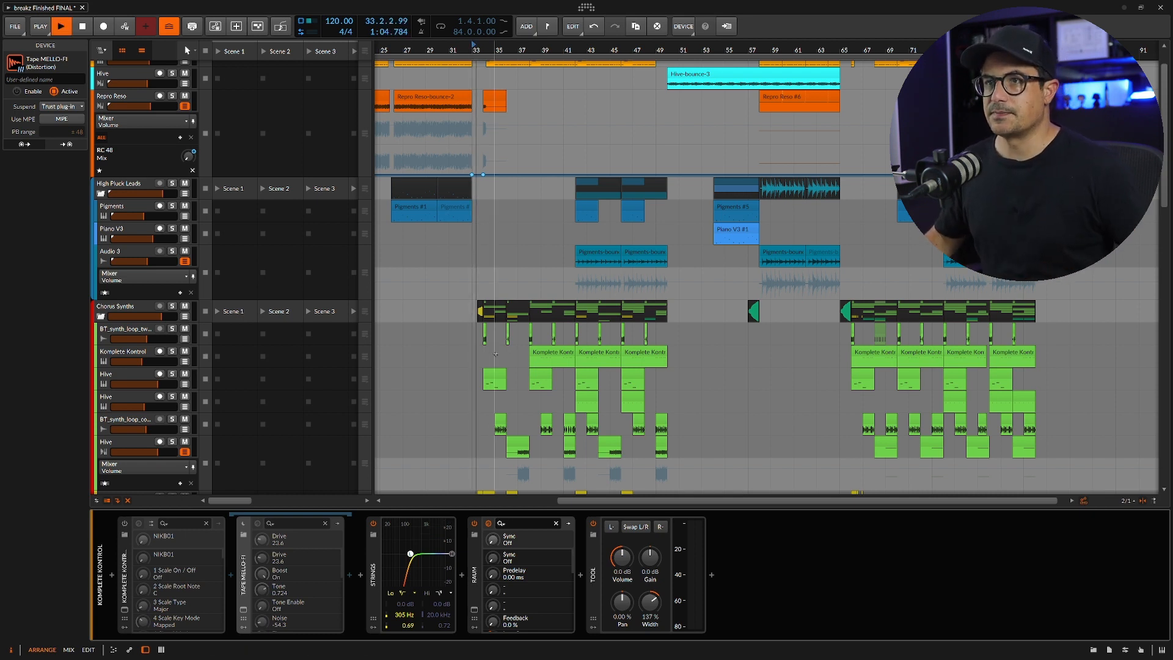
{"action": "scroll", "coordinate": [254, 289], "scroll_direction": "down", "scroll_amount": 2}
{"action": "key", "text": "space"}
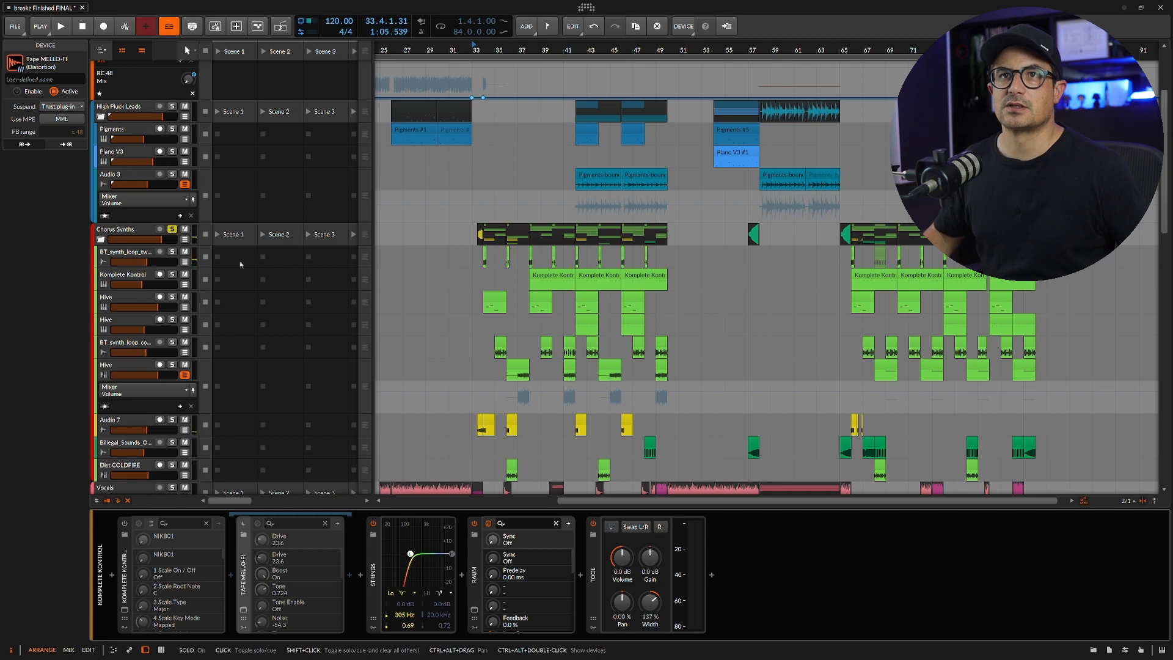
Solo the Chorus Synths Hive track that starts at bar 34, play it from bar 33, and stop.
{"action": "scroll", "coordinate": [240, 264], "scroll_direction": "up", "scroll_amount": 3}
{"action": "scroll", "coordinate": [465, 267], "scroll_direction": "down", "scroll_amount": 11}
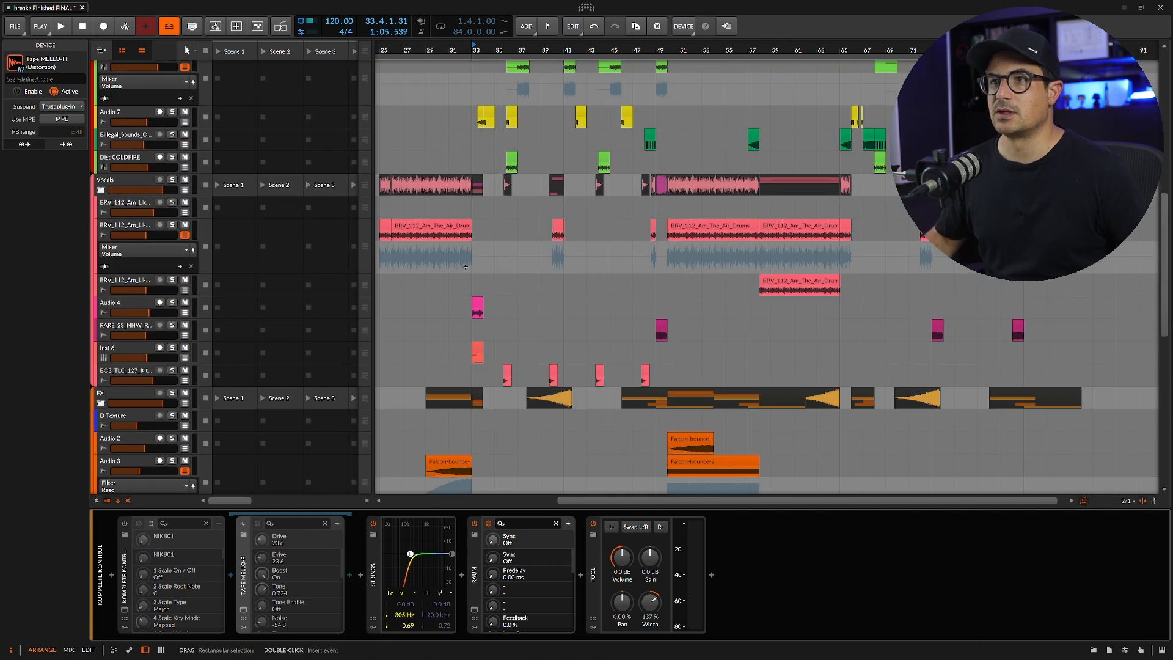
{"action": "scroll", "coordinate": [466, 266], "scroll_direction": "down", "scroll_amount": 6}
{"action": "scroll", "coordinate": [452, 259], "scroll_direction": "up", "scroll_amount": 15}
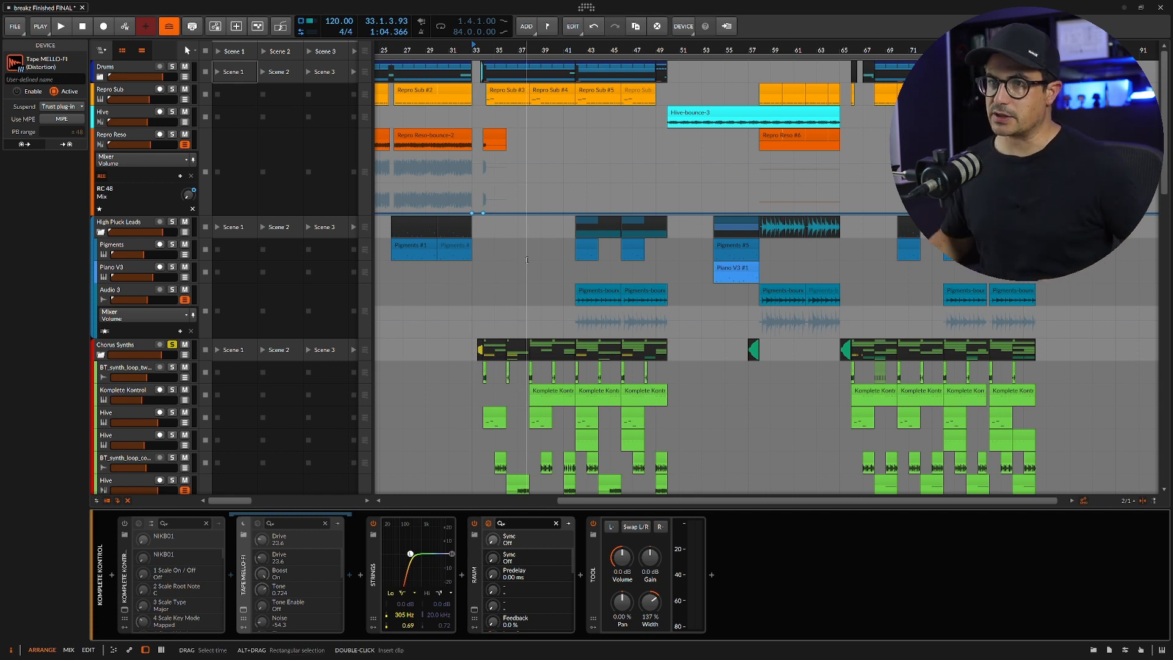
{"action": "scroll", "coordinate": [96, 353], "scroll_direction": "down", "scroll_amount": 3}
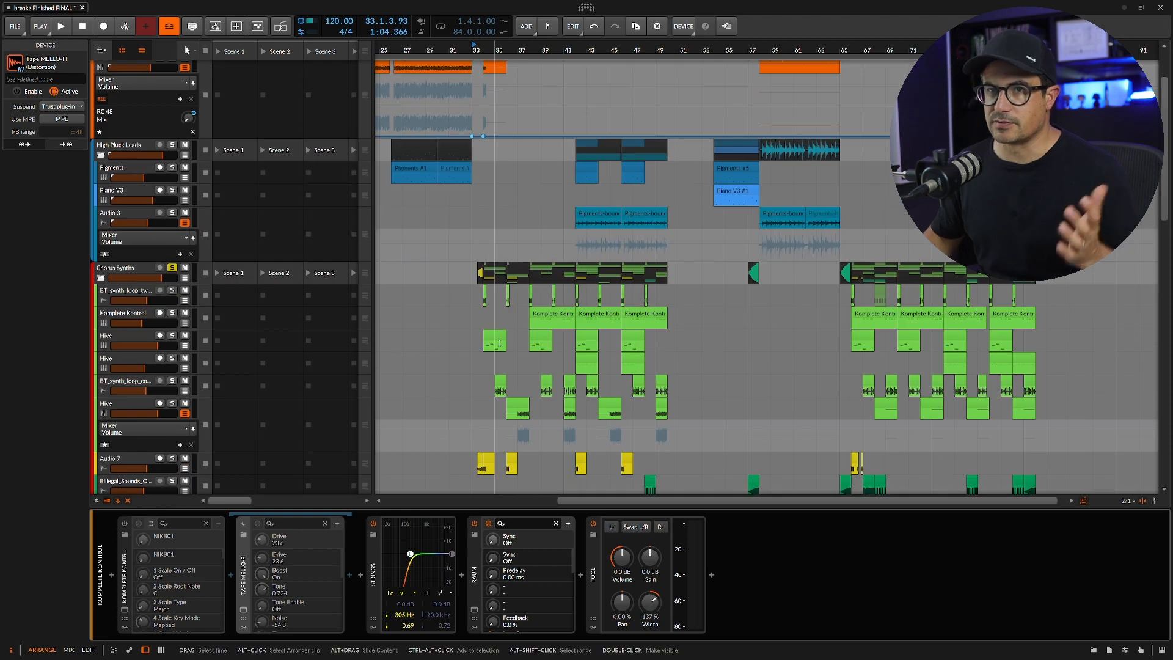
{"action": "left_click", "coordinate": [235, 363]}
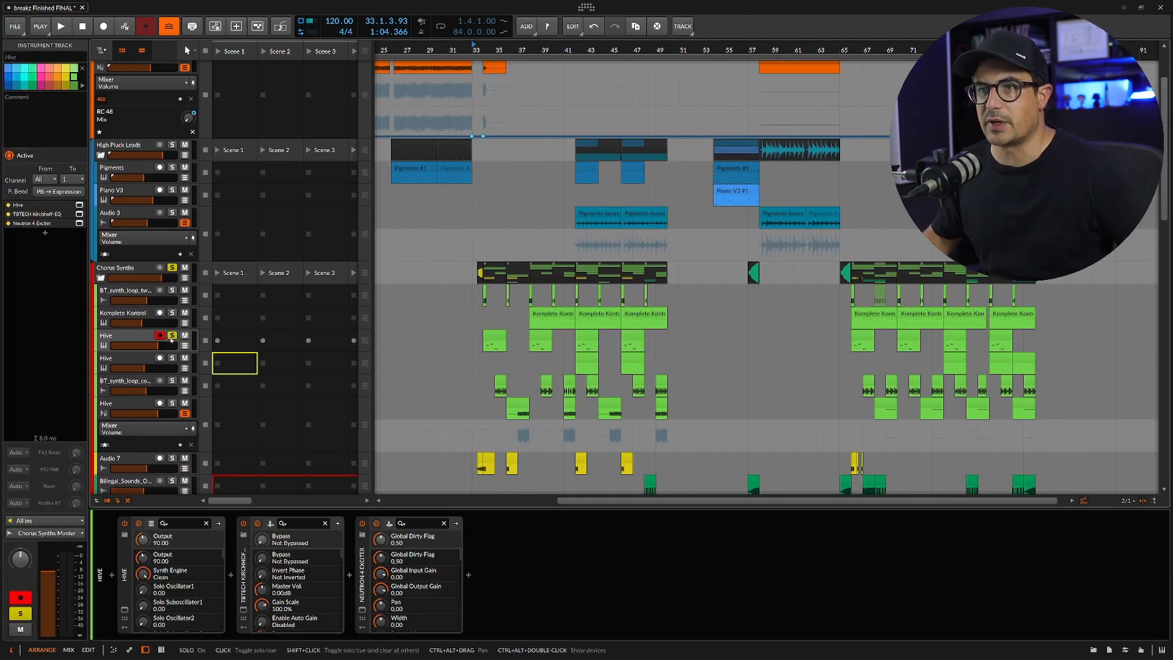
{"action": "scroll", "coordinate": [500, 336], "scroll_direction": "up", "scroll_amount": 5}
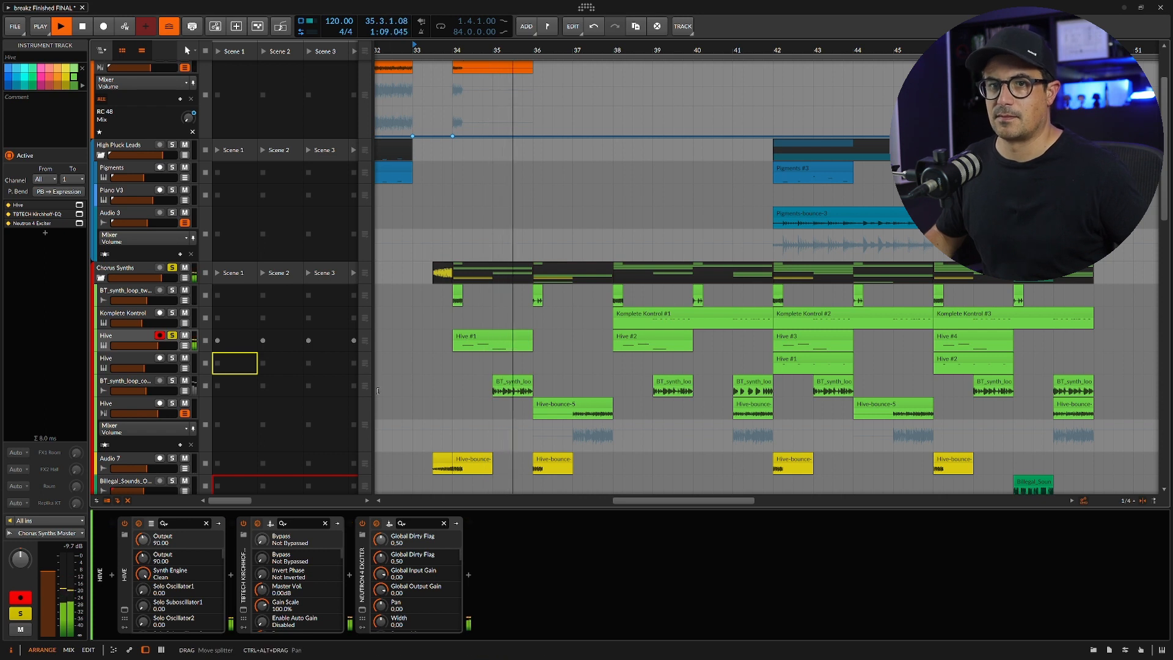
{"action": "key", "text": "space"}
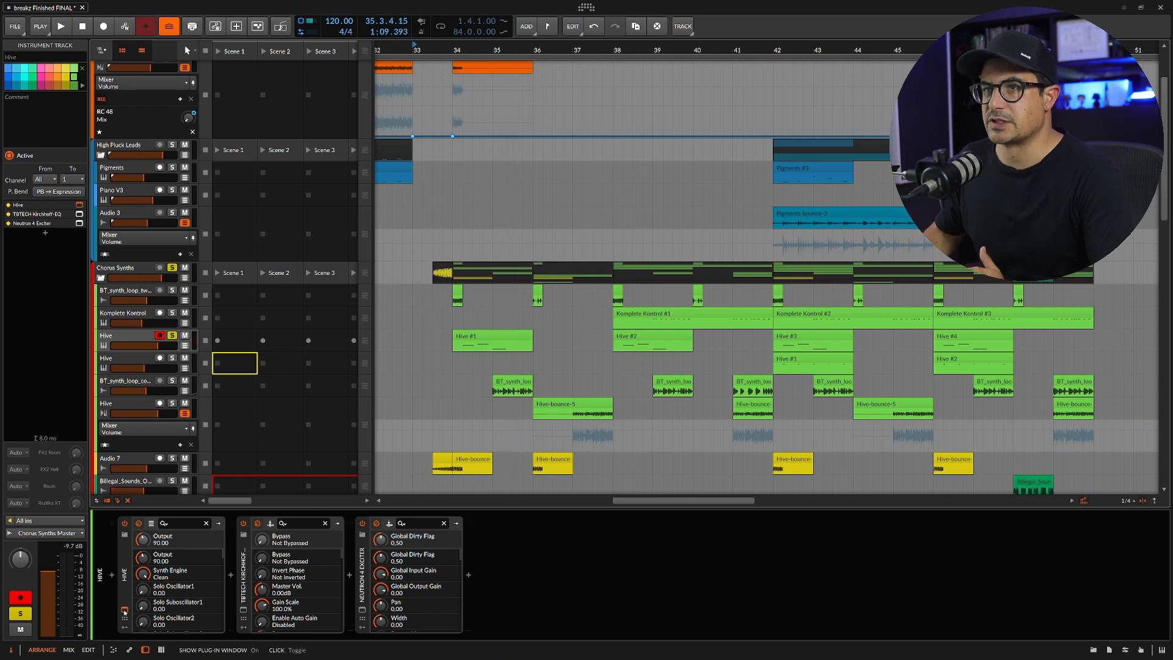
Open the Hive track's synth and Kirchhoff-EQ windows to inspect them, select its Neutron 4 Exciter, and close the EQ window.
{"action": "left_click", "coordinate": [124, 610]}
{"action": "left_click", "coordinate": [702, 184]}
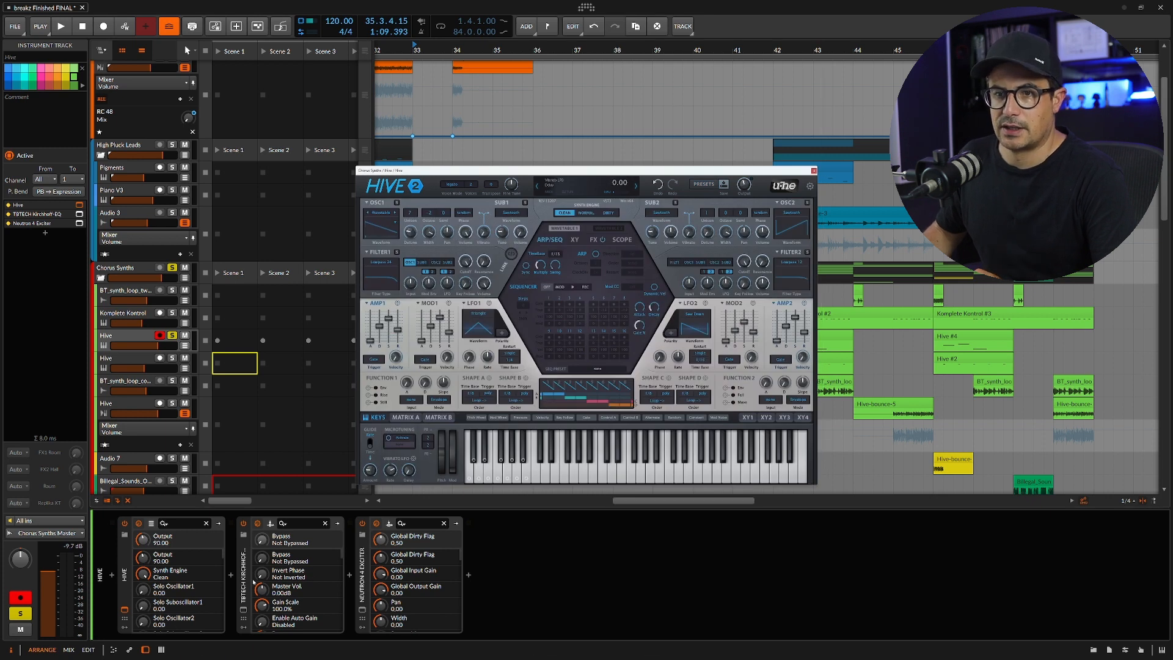
{"action": "left_click", "coordinate": [243, 610]}
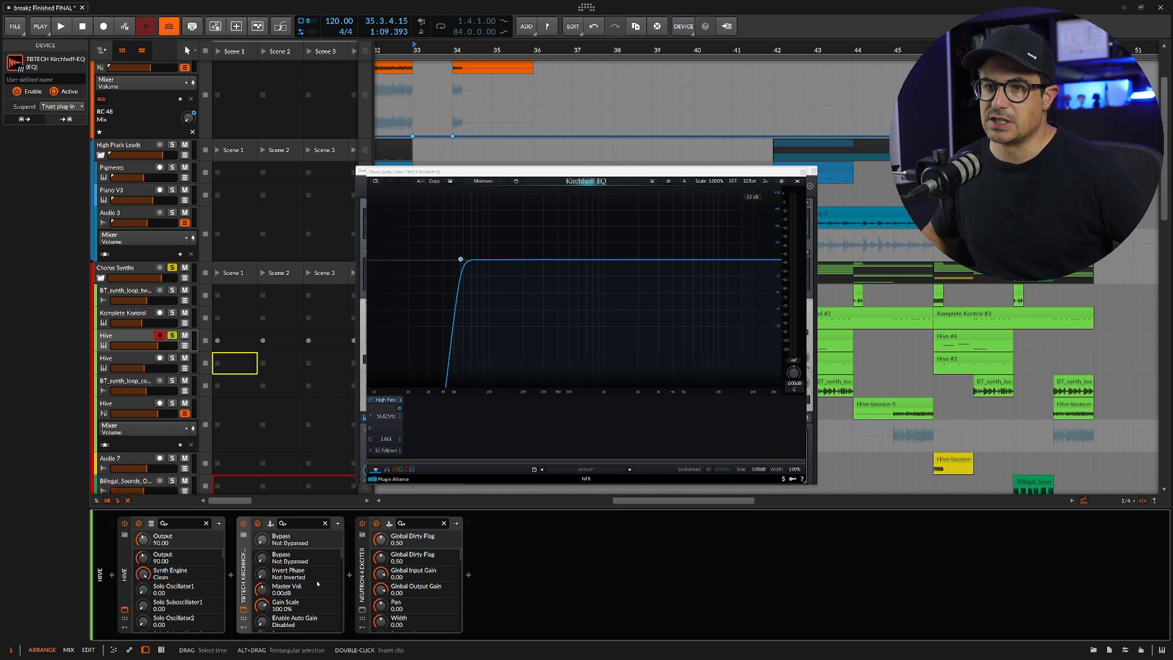
{"action": "left_click", "coordinate": [365, 585]}
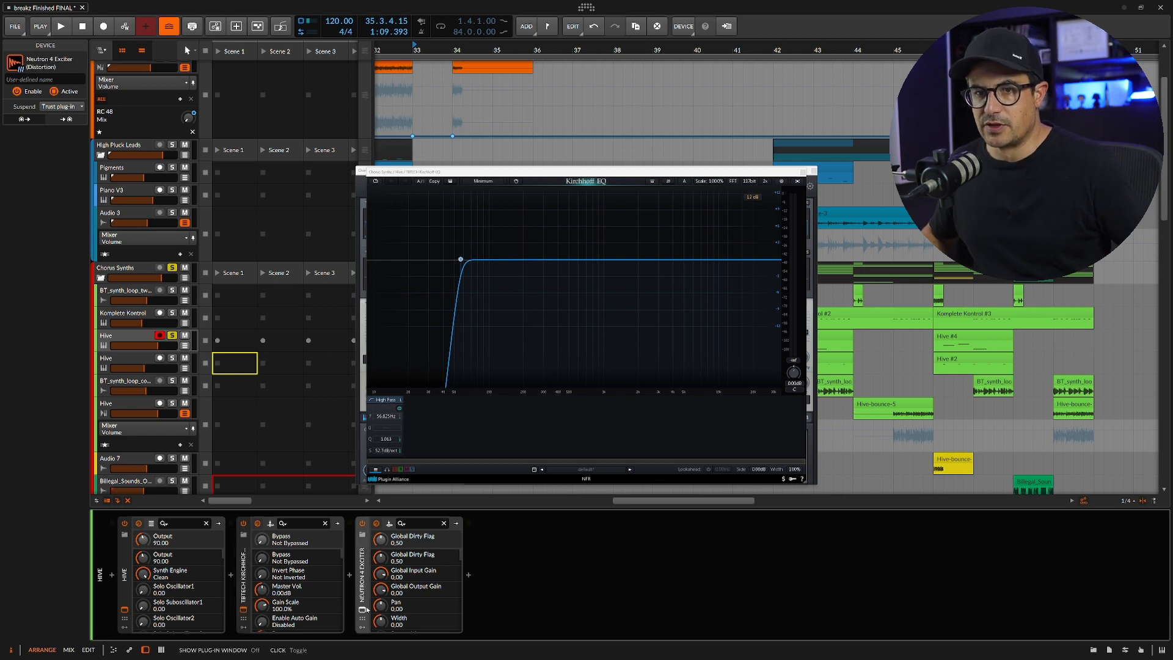
{"action": "left_click", "coordinate": [802, 173]}
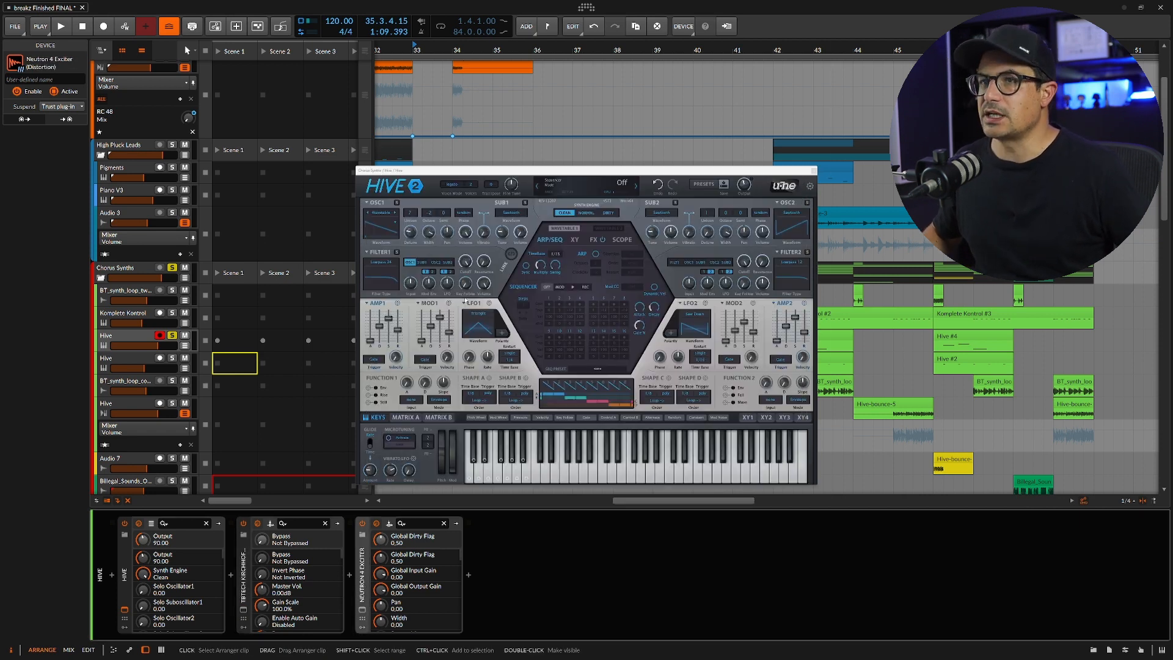
Show the Chorus Synths group's devices, inspect its kick-sidechained ShaperBox 3, and close the ShaperBox 3 and Hive windows.
{"action": "left_click", "coordinate": [126, 280]}
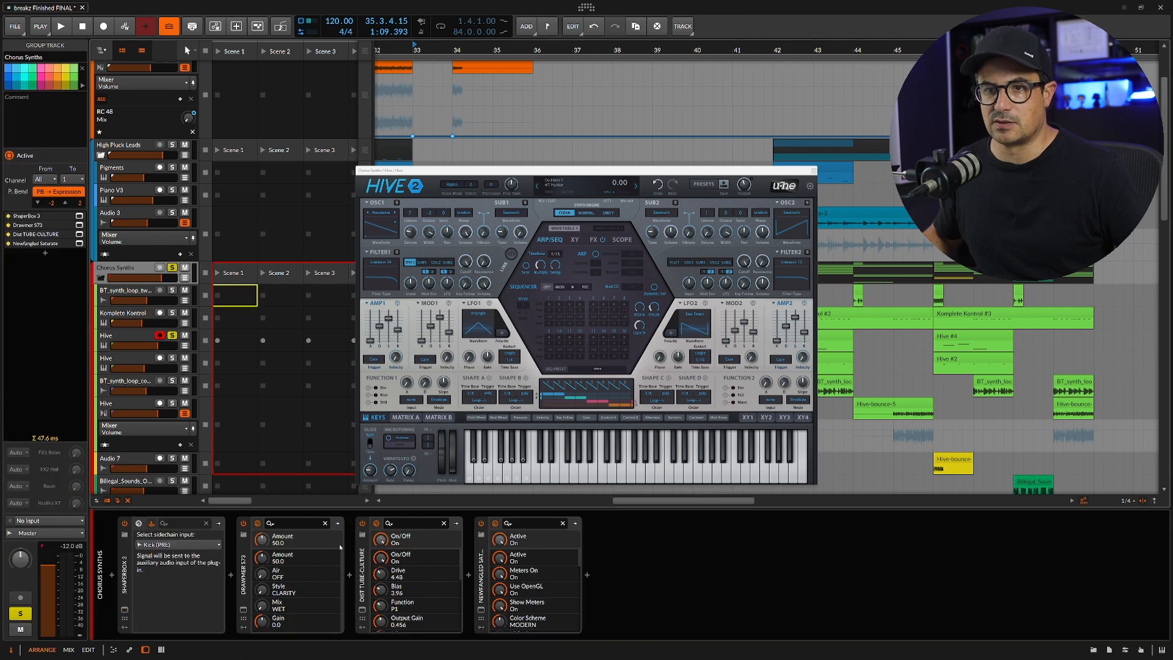
{"action": "left_click", "coordinate": [125, 609]}
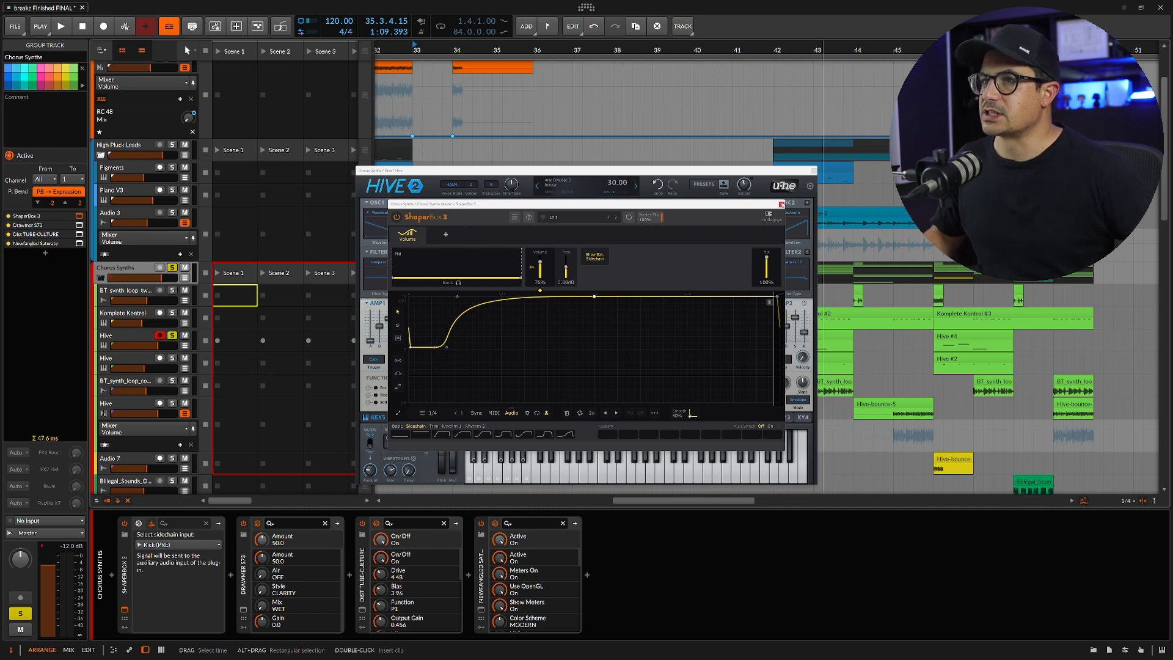
{"action": "left_click", "coordinate": [781, 205]}
{"action": "left_click", "coordinate": [814, 171]}
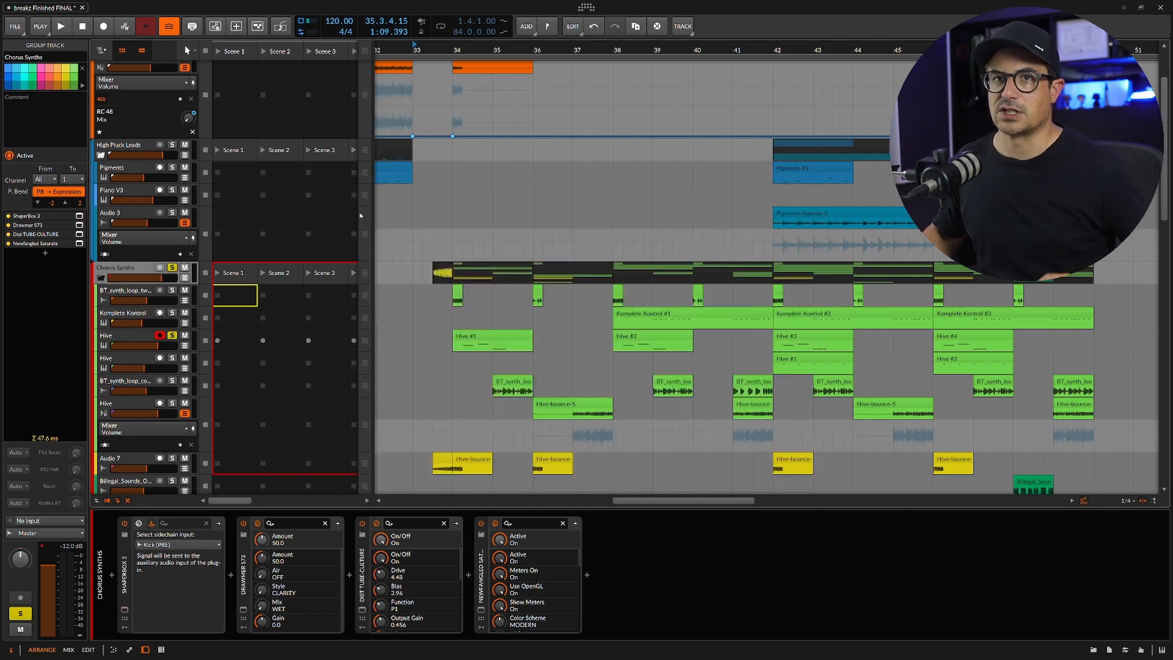
Play the Hive chords from bar 34 with the first BT_synth_loop track soloed, and again with BT_synth_loop_contanker also soloed.
{"action": "scroll", "coordinate": [525, 138], "scroll_direction": "down", "scroll_amount": 2}
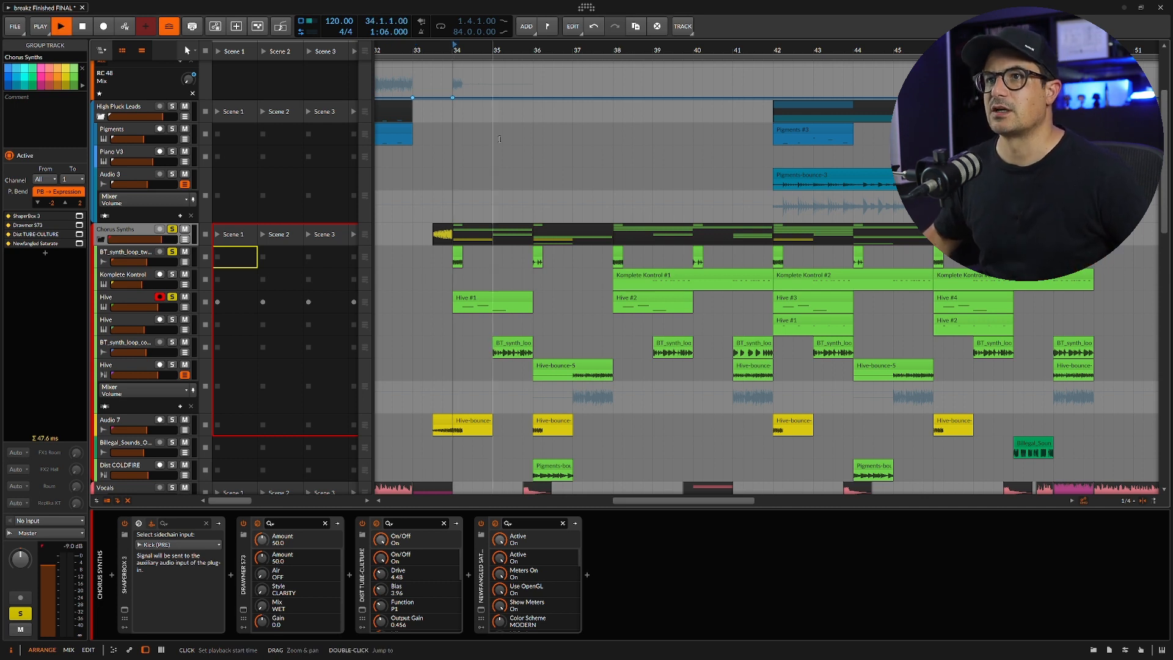
{"action": "key", "text": "space"}
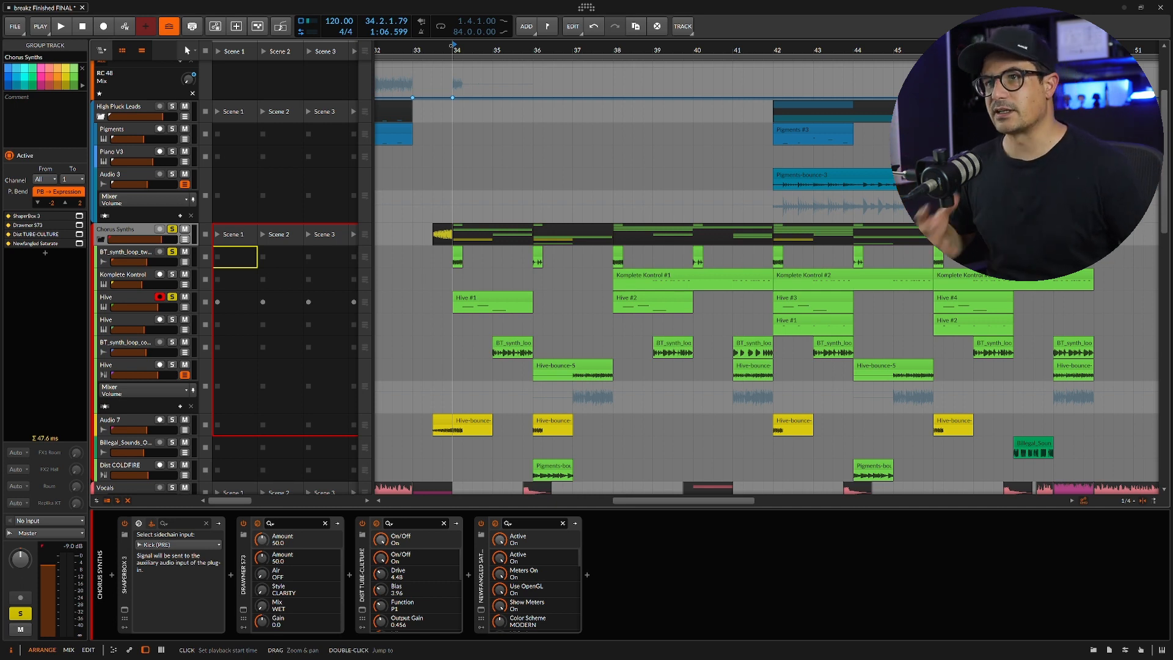
{"action": "key", "text": "space"}
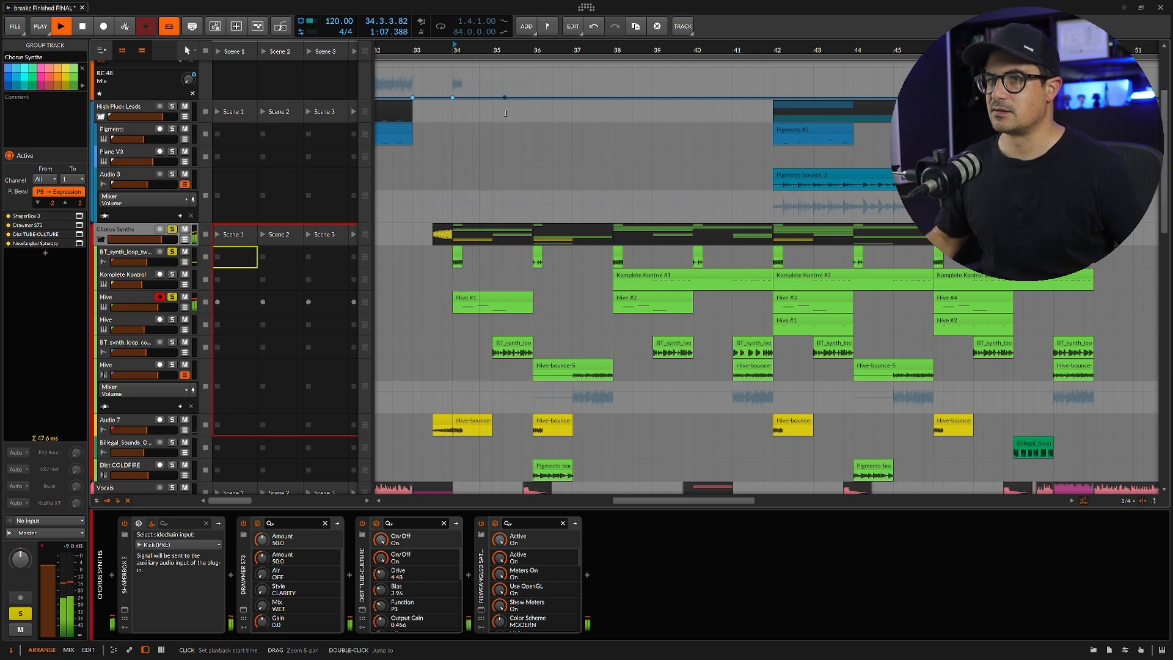
{"action": "key", "text": "space"}
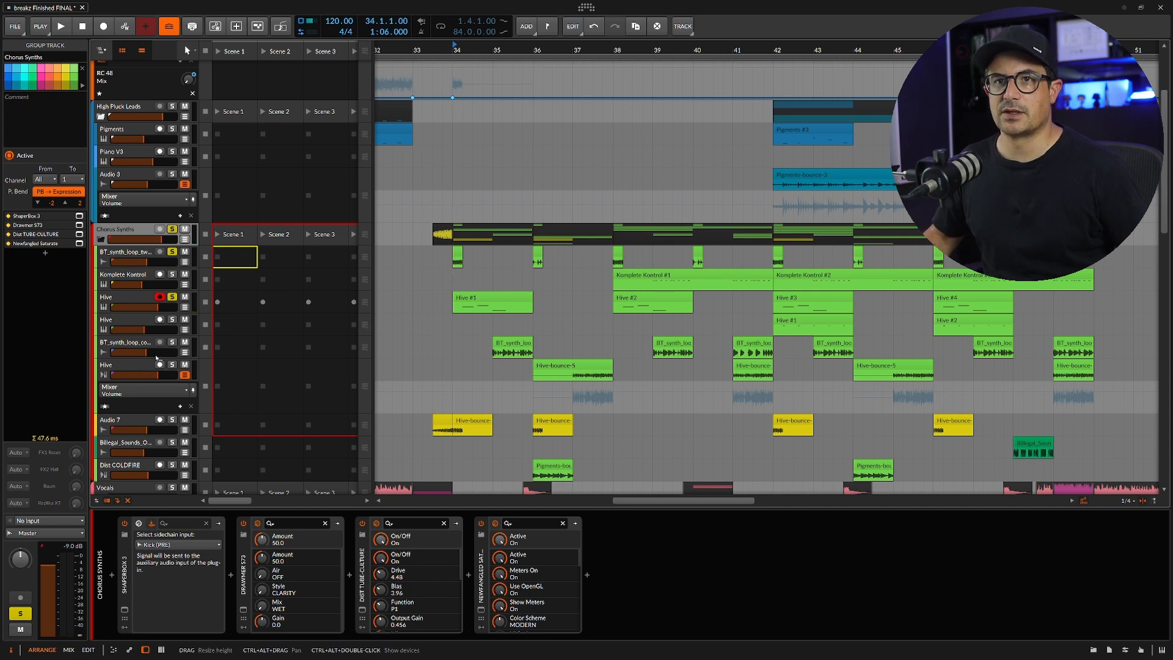
{"action": "key", "text": "space"}
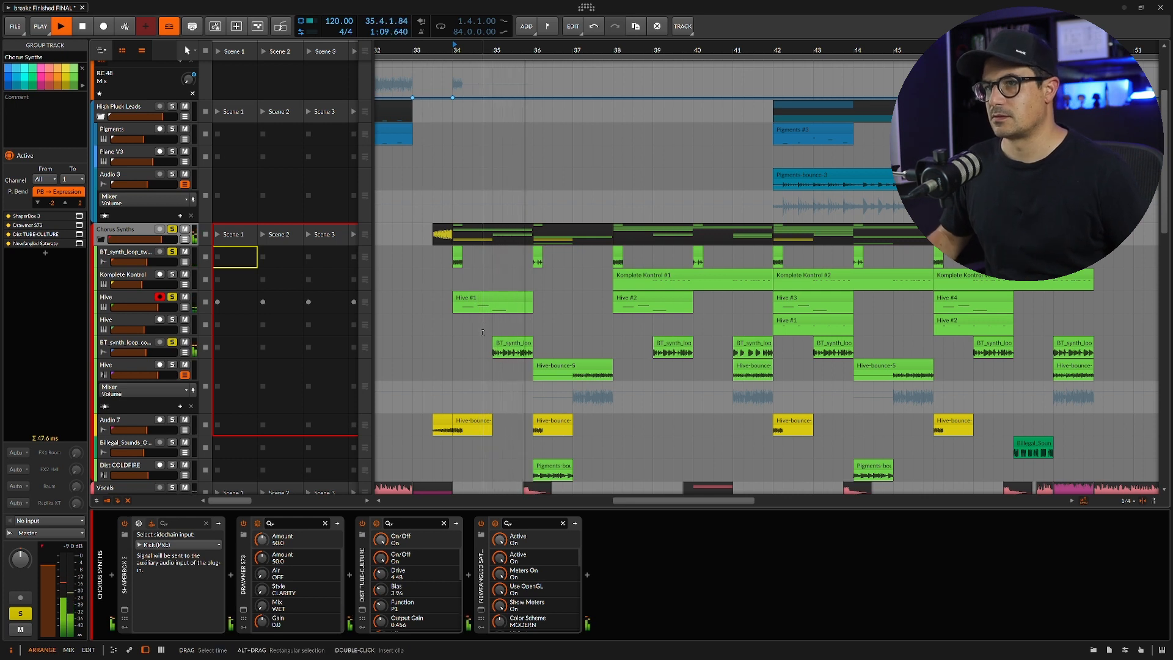
{"action": "key", "text": "space"}
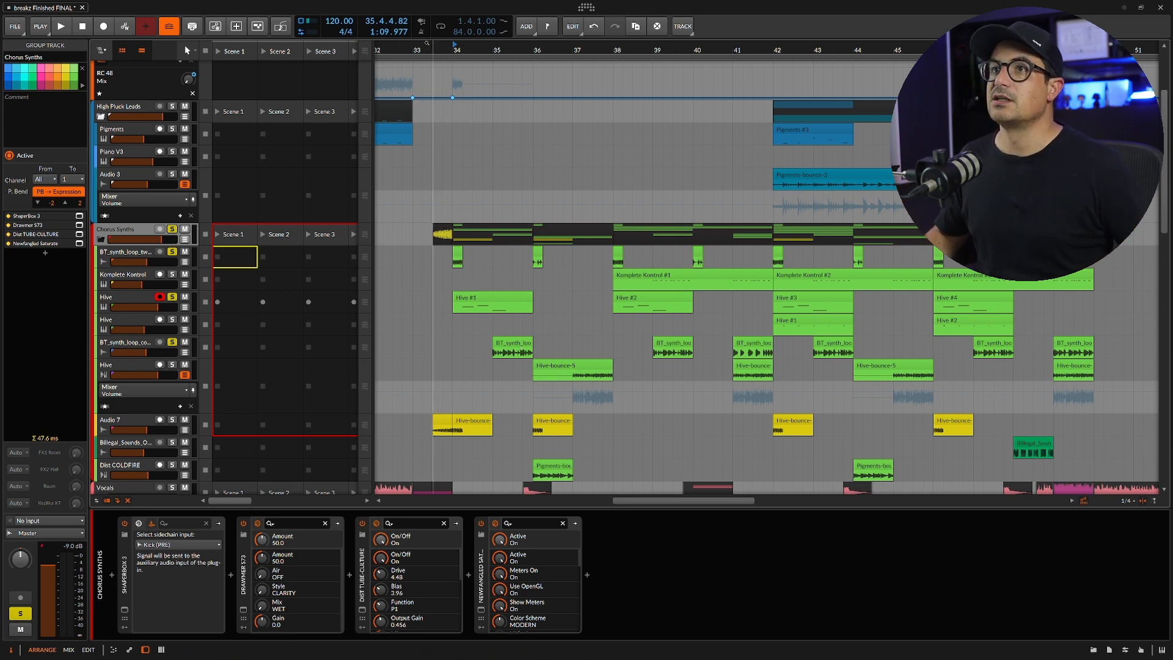
Play the chorus synth layers from beat 33.3 with Audio 7 also soloed, and stop.
{"action": "left_click", "coordinate": [435, 44]}
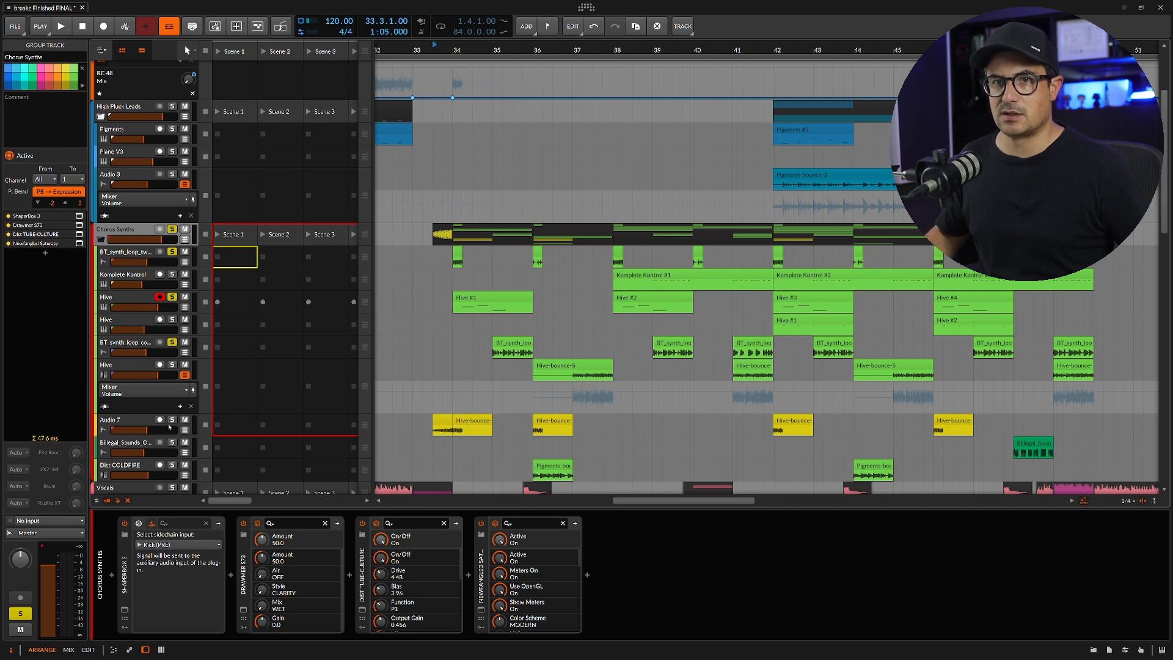
{"action": "key", "text": "space"}
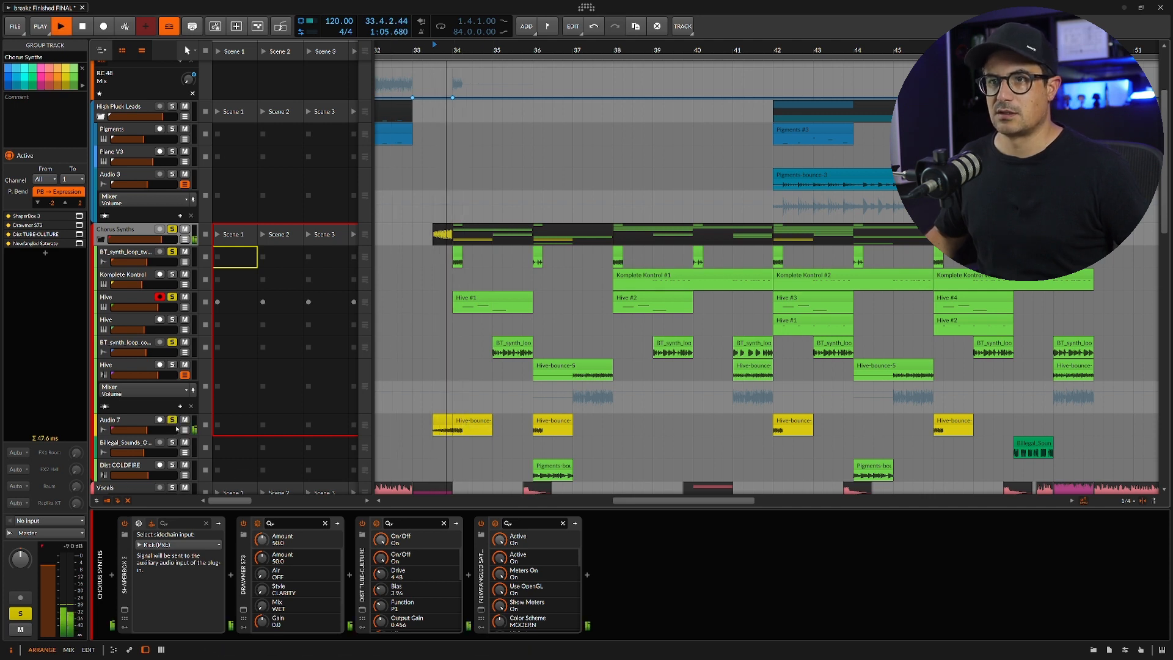
{"action": "key", "text": "space"}
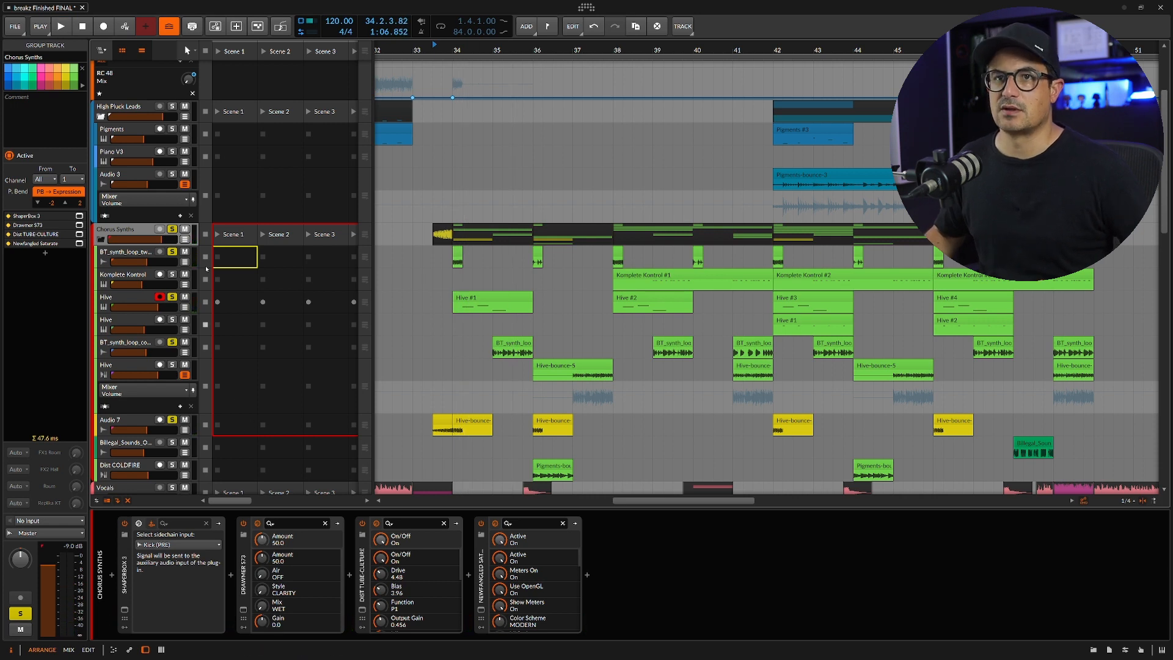
Play Audio 7 from beat 33.2 with the other chorus layers' solos off and the Chorus Synths group soloed, and stop.
{"action": "left_click", "coordinate": [175, 347]}
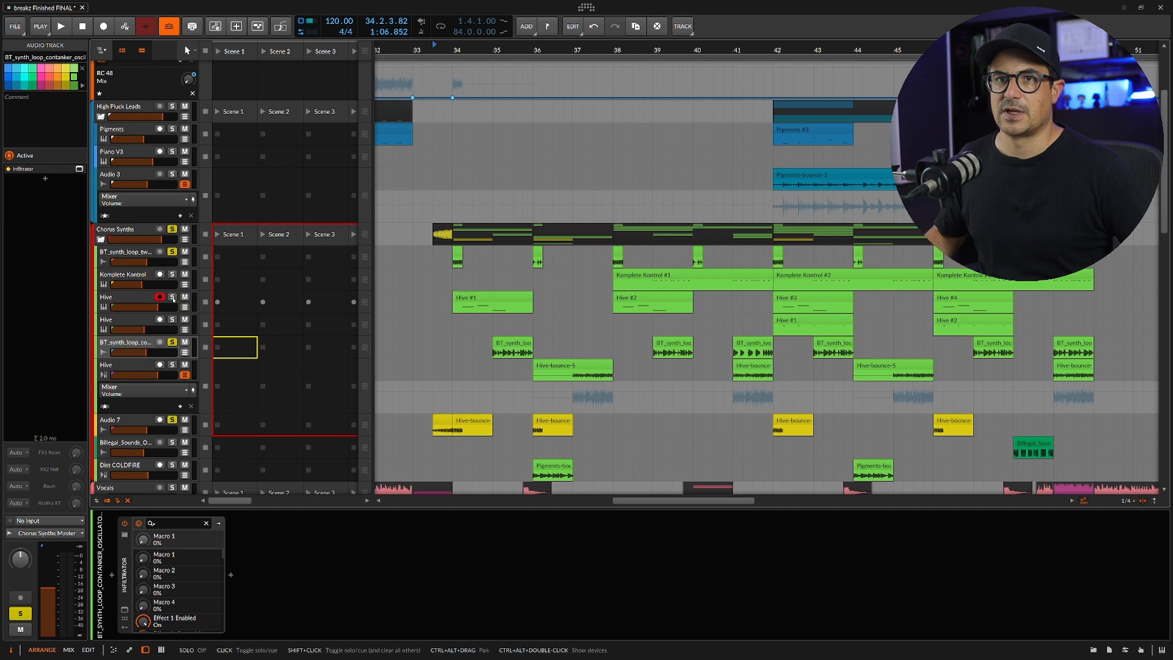
{"action": "left_click", "coordinate": [172, 343]}
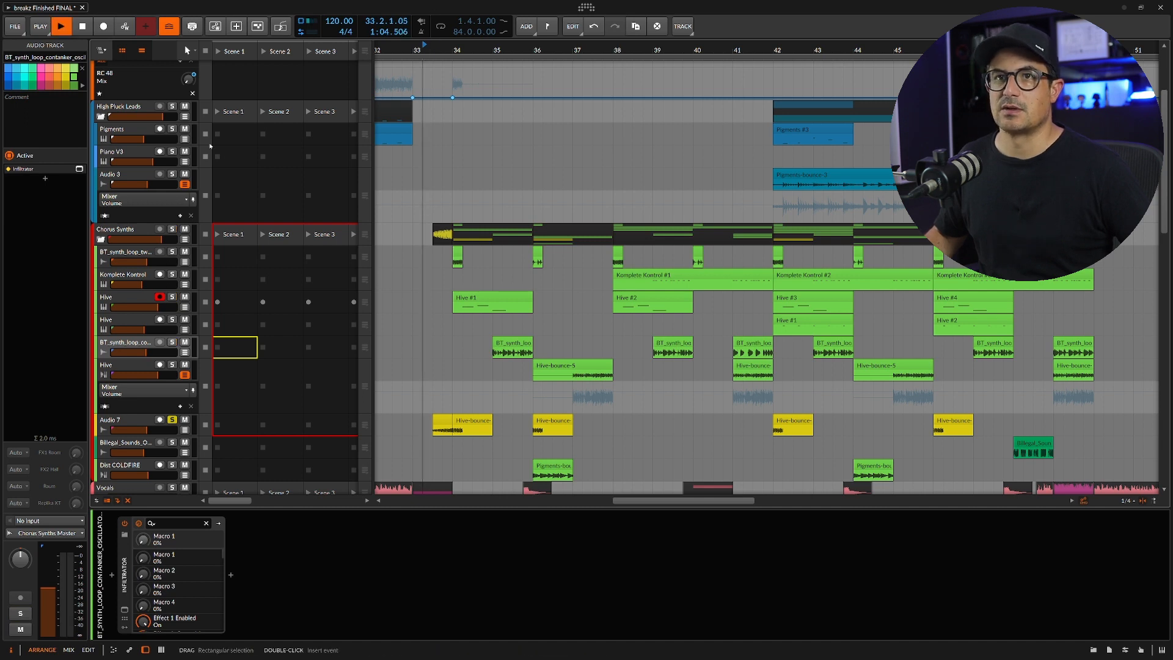
{"action": "left_click", "coordinate": [172, 230]}
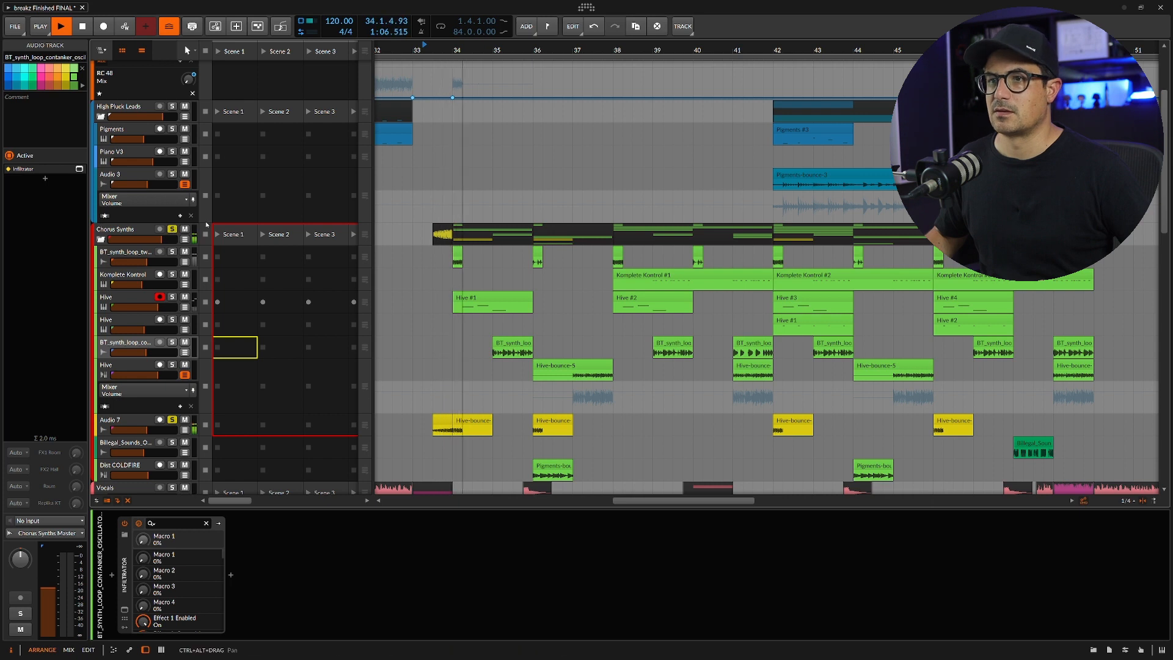
{"action": "key", "text": "space"}
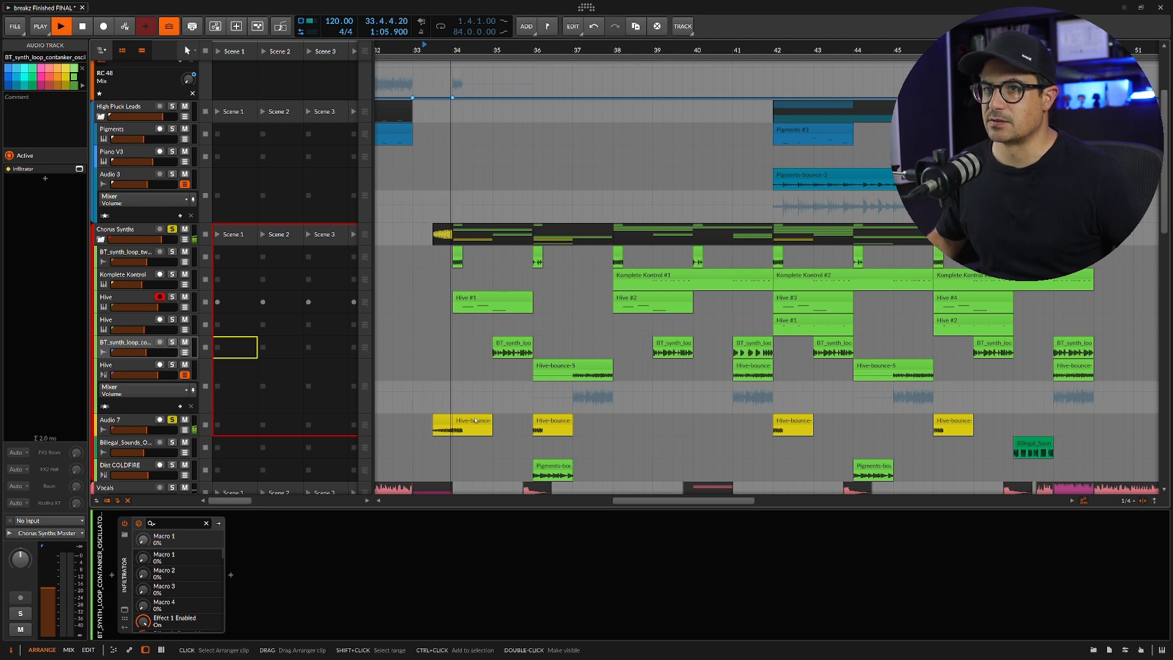
{"action": "key", "text": "space"}
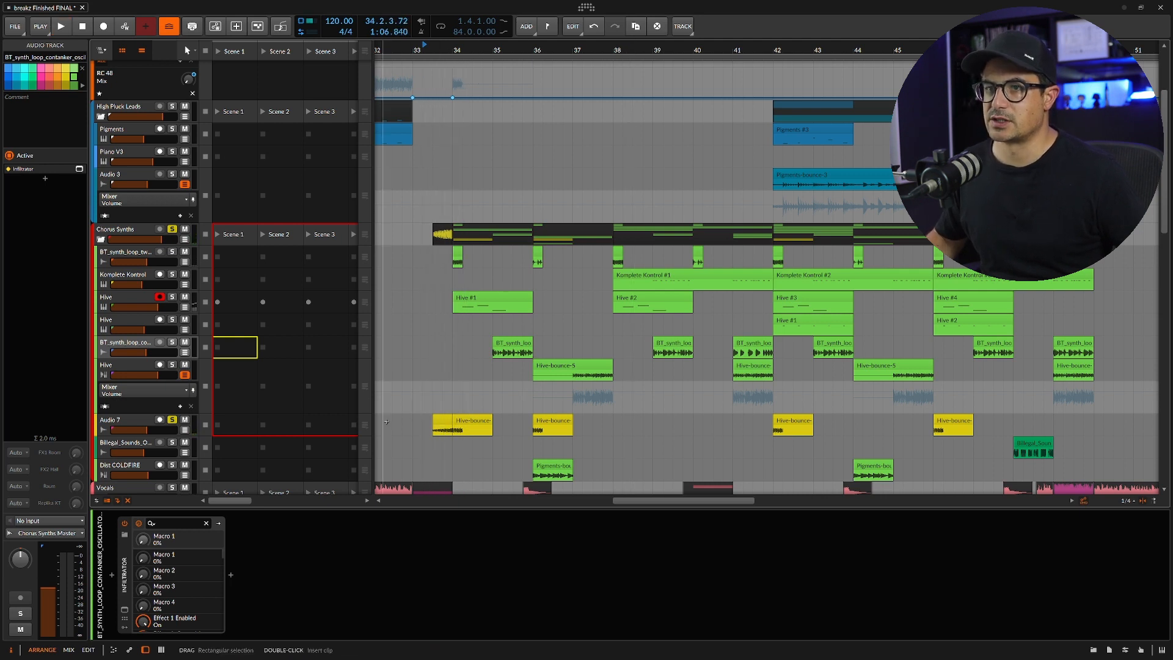
{"action": "key", "text": "space"}
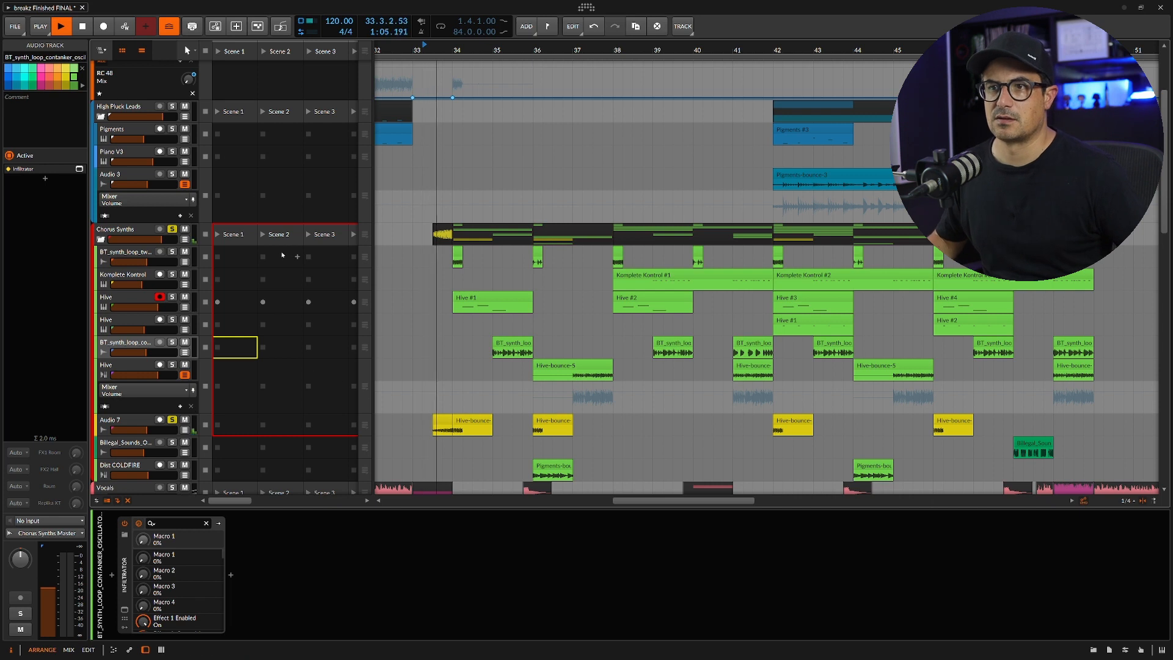
{"action": "key", "text": "space"}
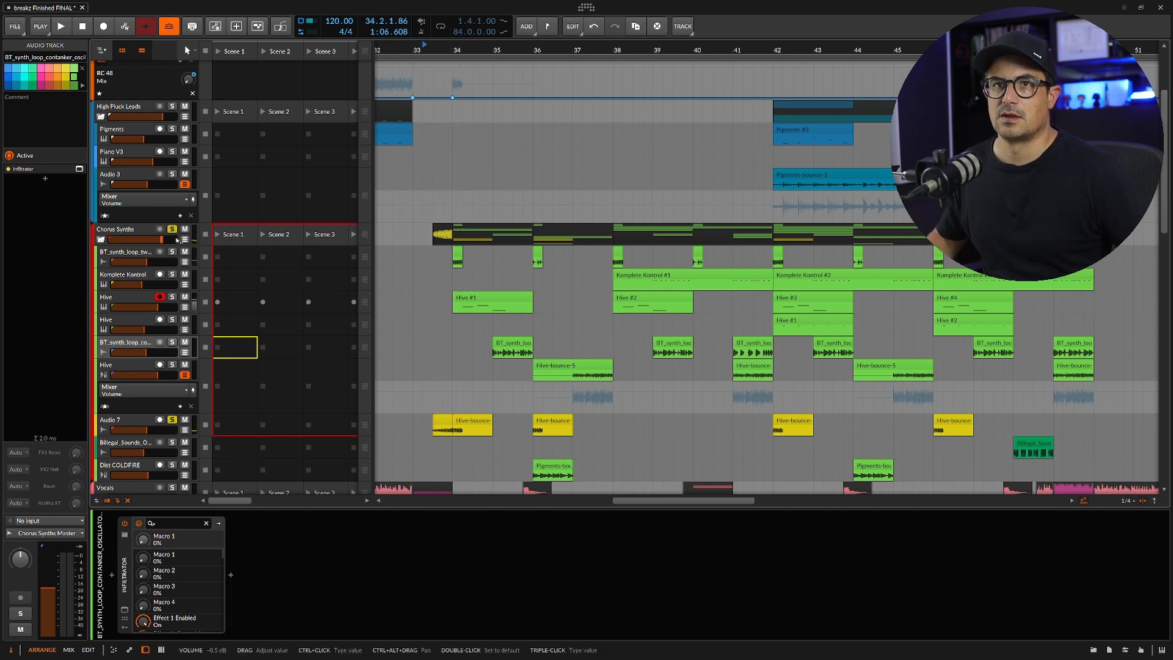
Replay the chorus from beat 33.2, adding the first BT_synth_loop track, the first Hive and BT_synth_loop_contanker to the solos.
{"action": "key", "text": "space"}
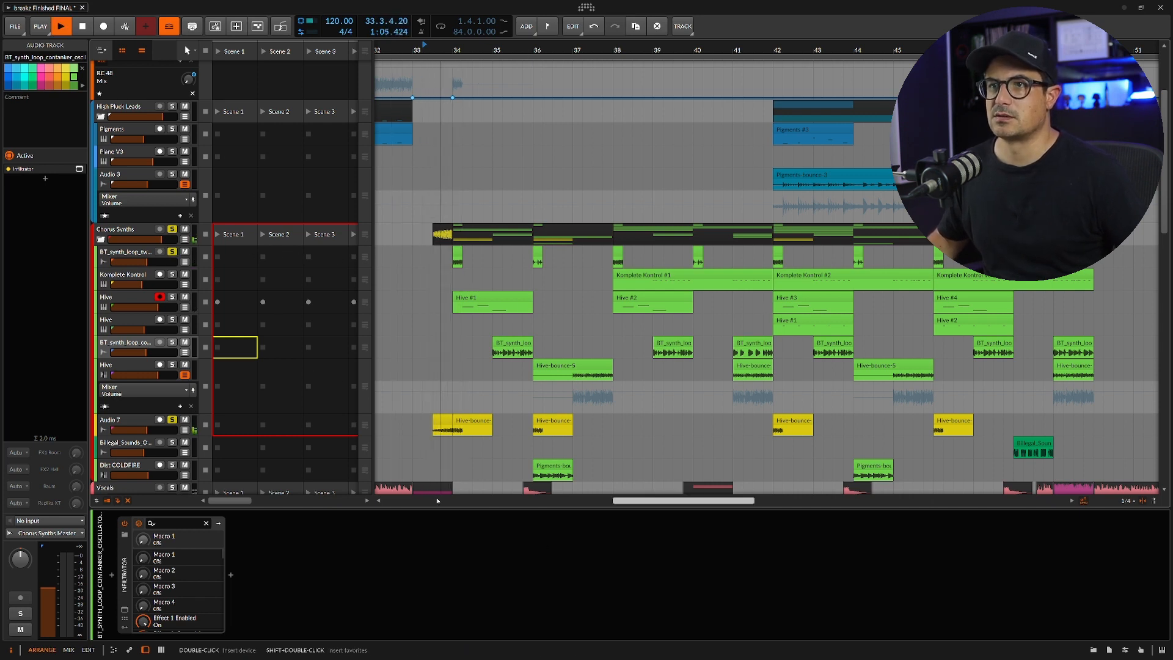
{"action": "key", "text": "space"}
{"action": "left_click", "coordinate": [172, 296]}
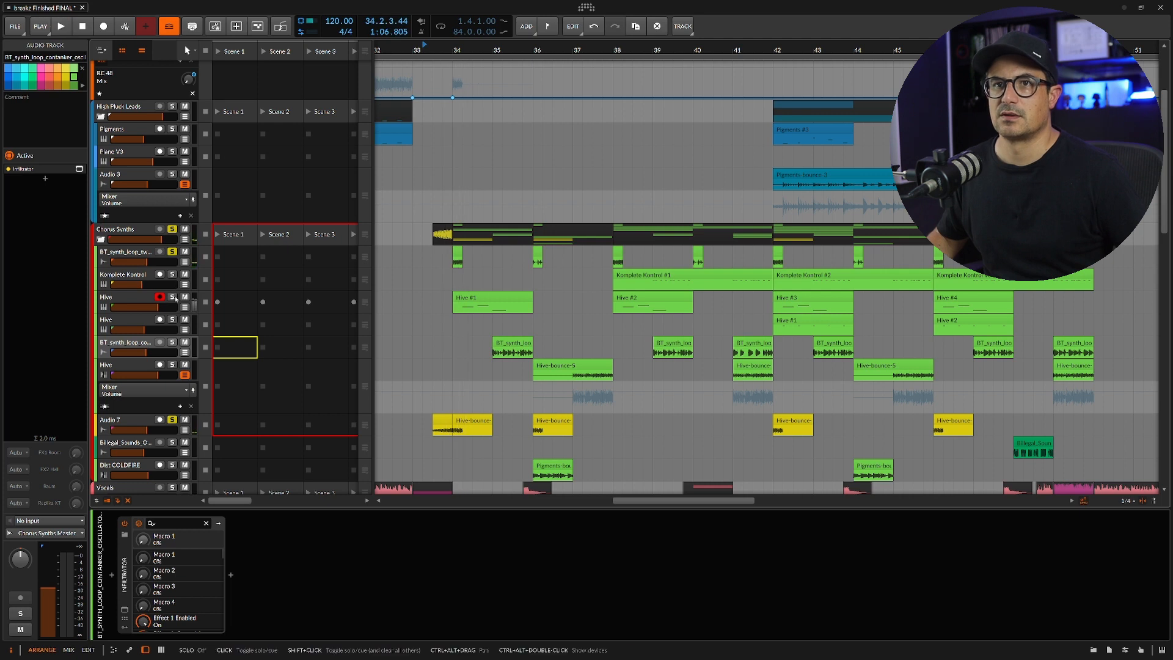
{"action": "key", "text": "space"}
{"action": "left_click", "coordinate": [171, 342]}
{"action": "key", "text": "space"}
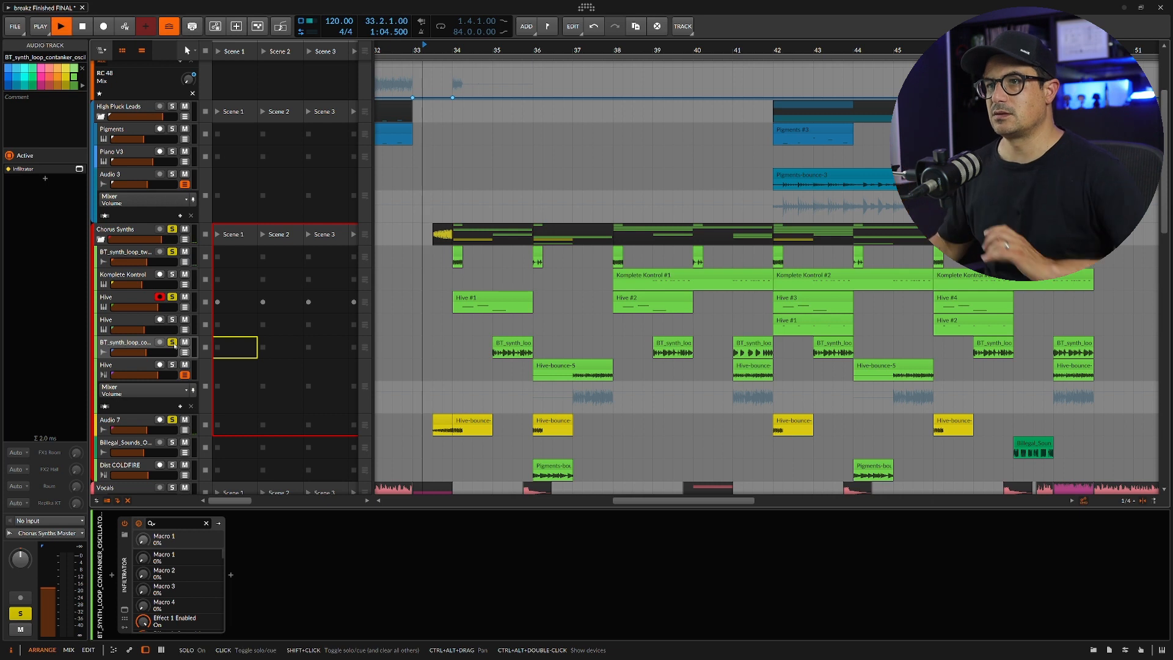
{"action": "scroll", "coordinate": [532, 306], "scroll_direction": "down", "scroll_amount": 2}
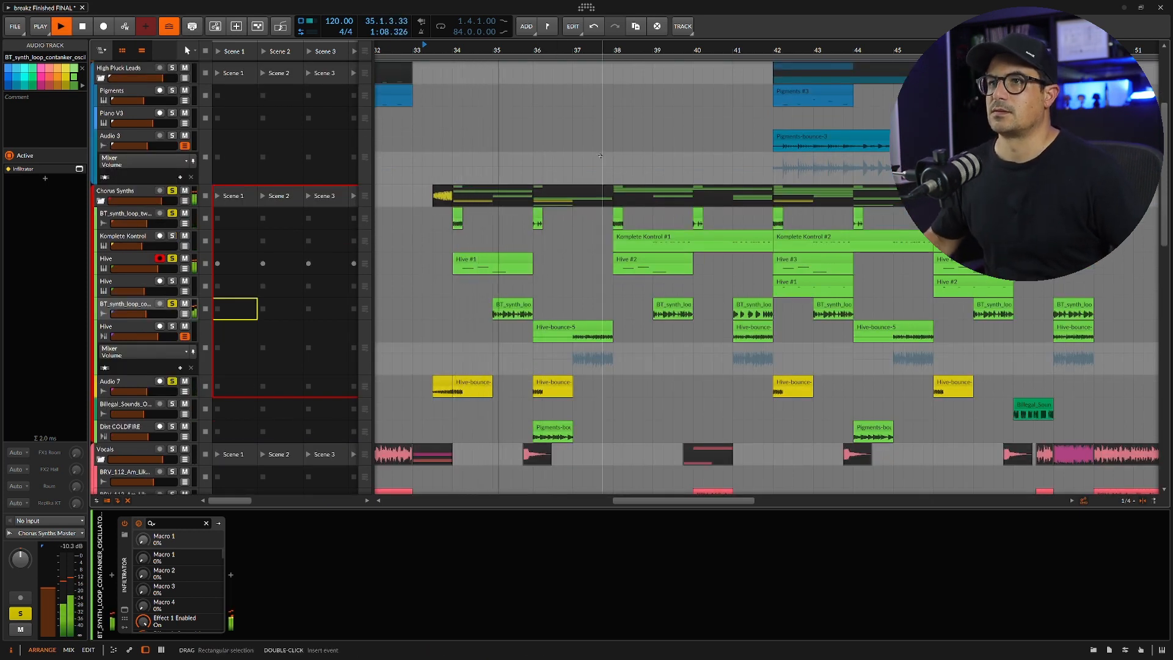
{"action": "key", "text": "space"}
Set a two-bar loop from bar 36 over the Hive-bounce-5 clip, and select Hive-bounce-4 and Pigments-bounce-1 in that section to inspect them.
{"action": "left_click", "coordinate": [568, 331]}
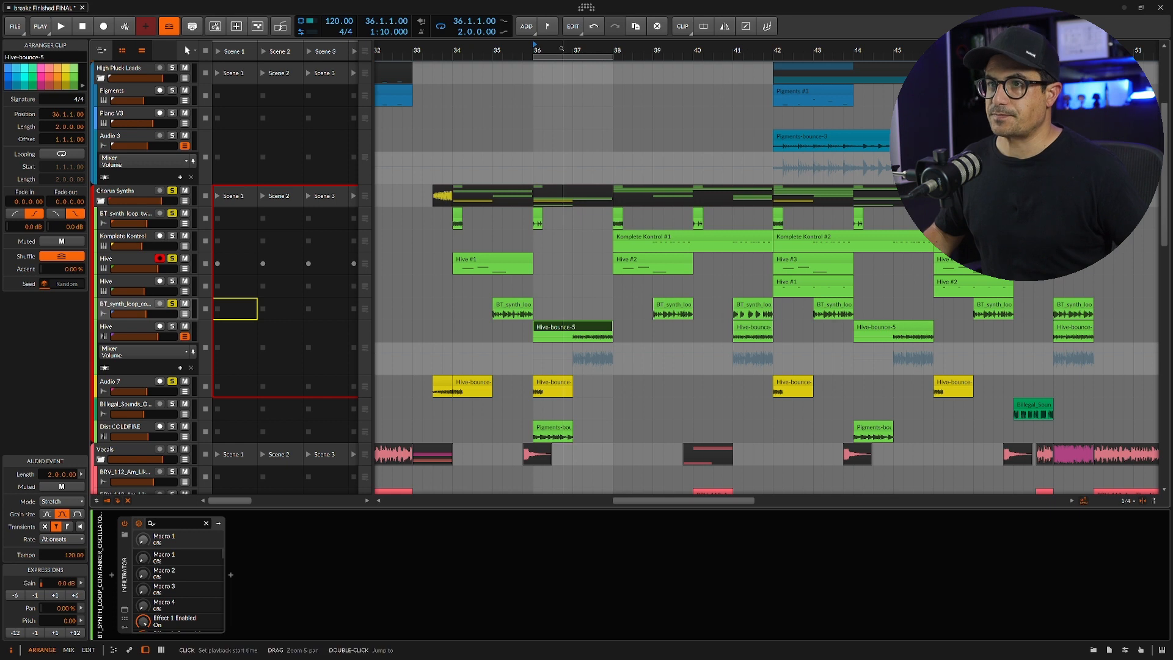
{"action": "left_click_drag", "start_coordinate": [561, 50], "coordinate": [544, 54]}
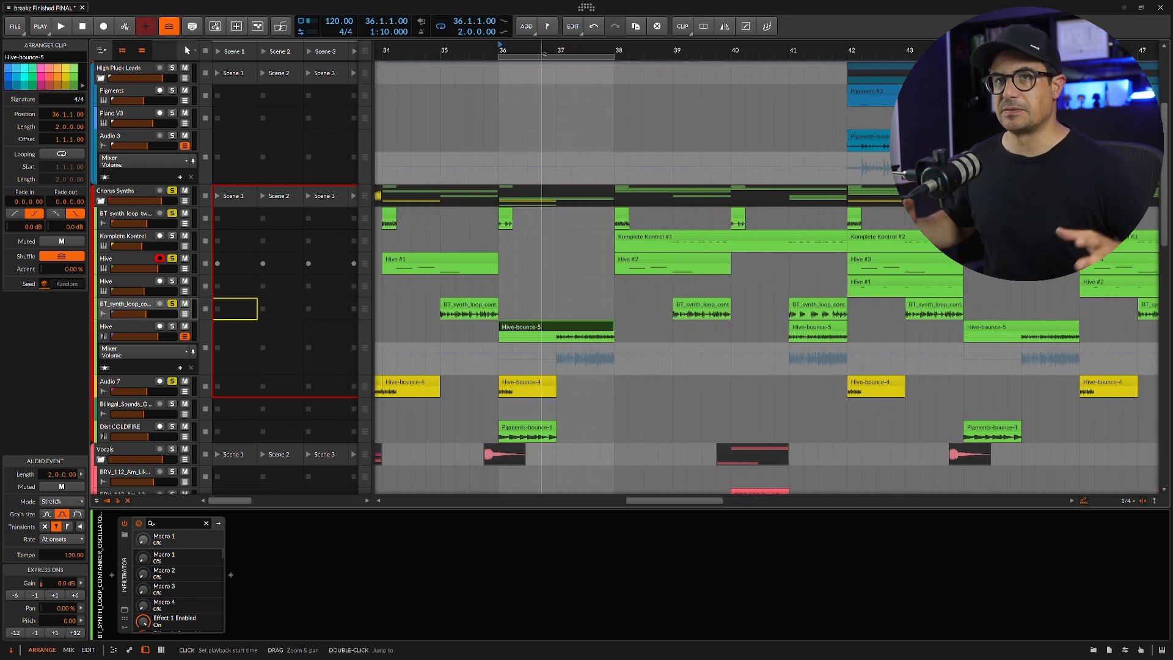
{"action": "left_click", "coordinate": [512, 386]}
{"action": "left_click", "coordinate": [516, 427]}
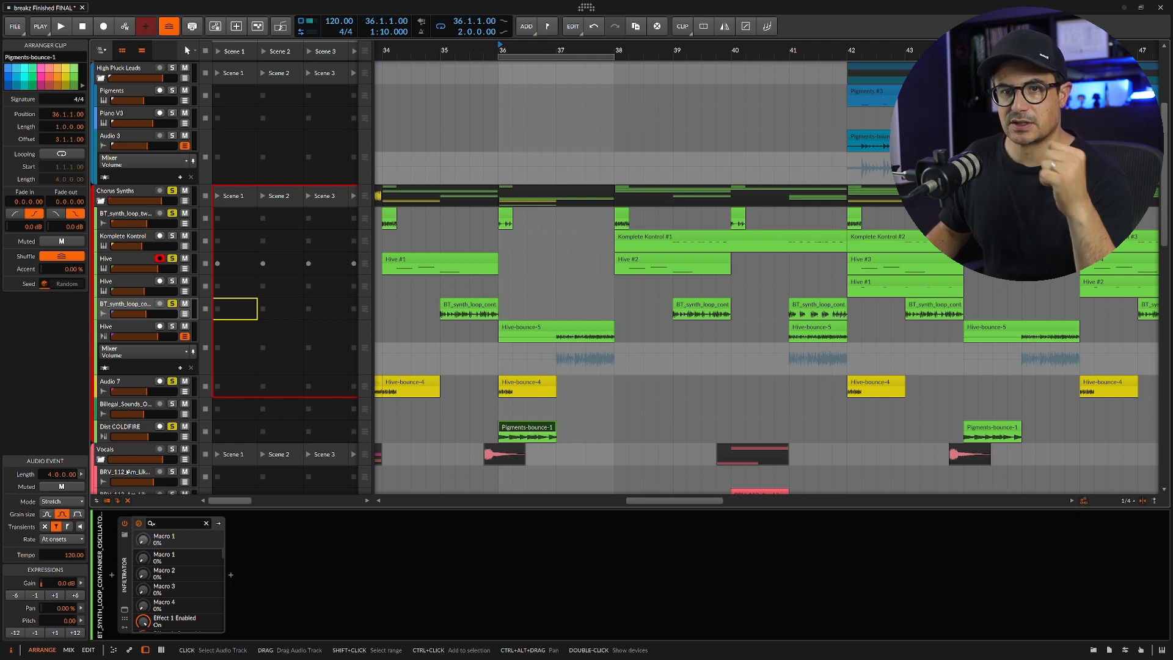
Show the Dist COLDFIRE track's devices, inspect Dist COLDFIRE, Empirical Labs Mike-E Comp and RC 24, and close their windows.
{"action": "left_click", "coordinate": [124, 611]}
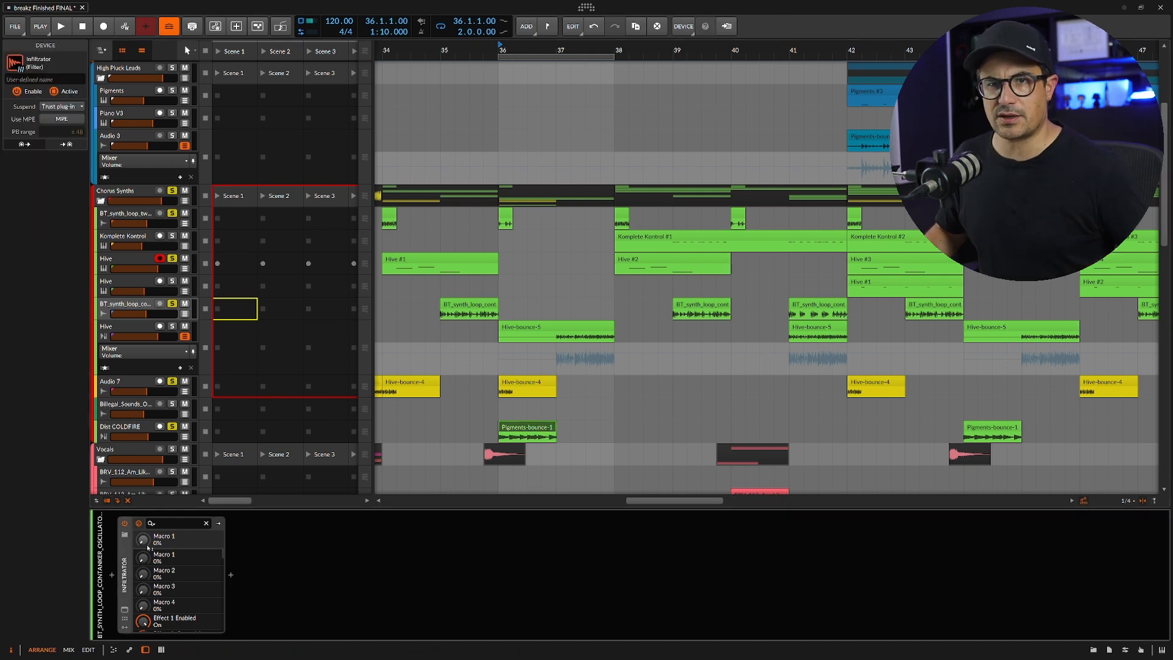
{"action": "left_click", "coordinate": [112, 434]}
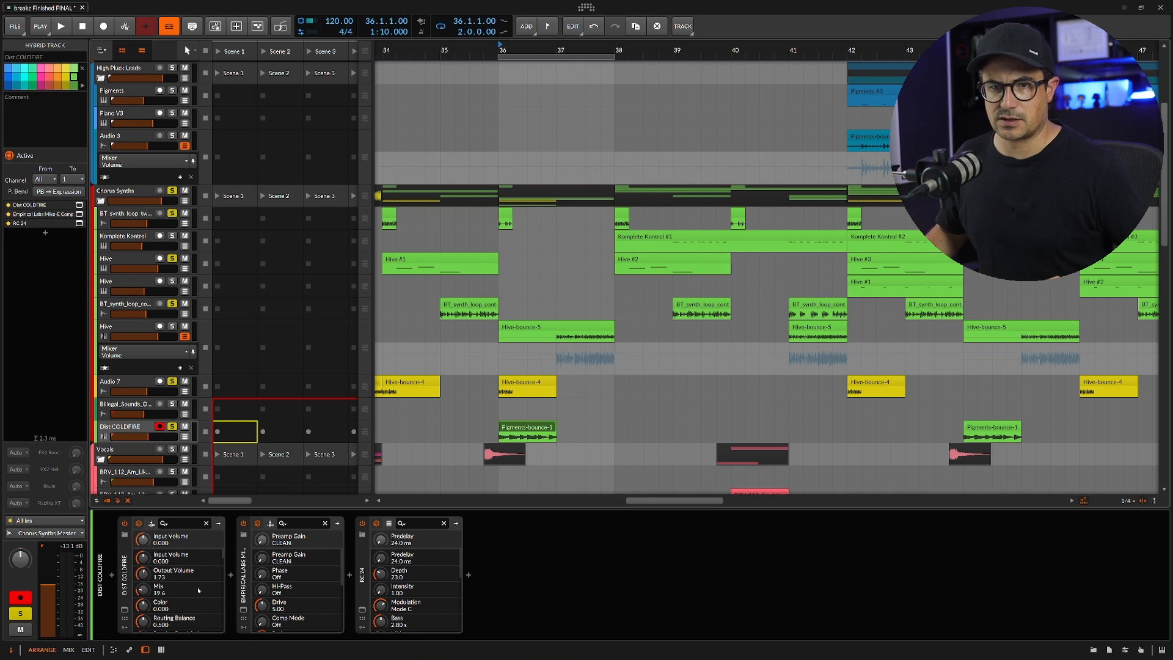
{"action": "left_click", "coordinate": [124, 609]}
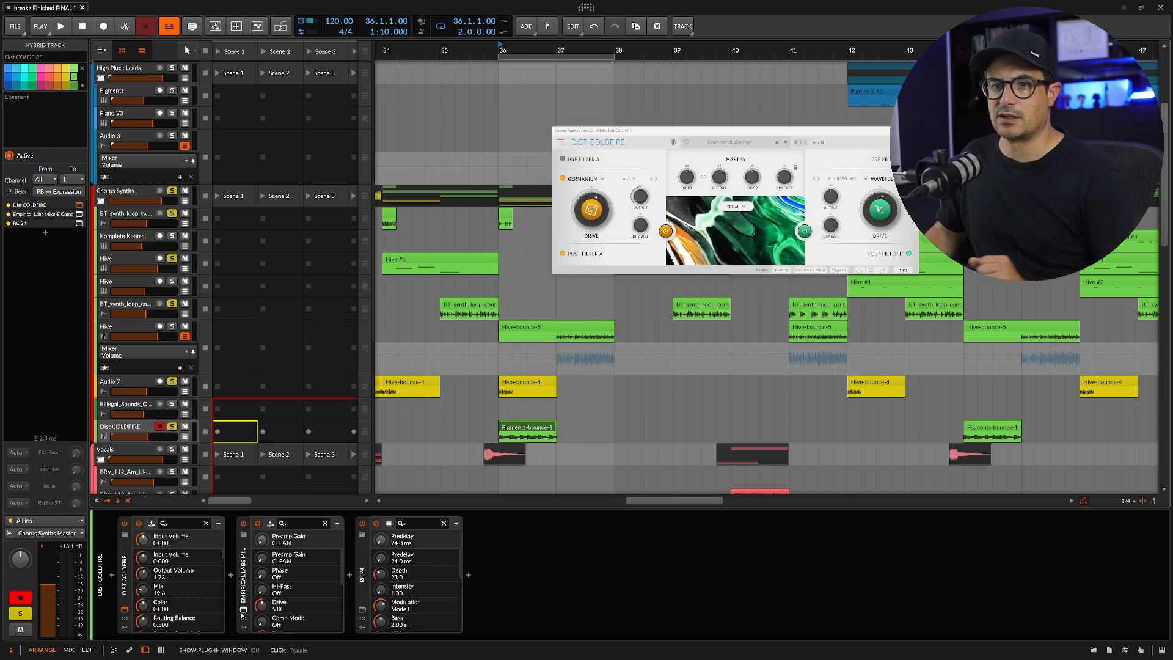
{"action": "left_click", "coordinate": [243, 610]}
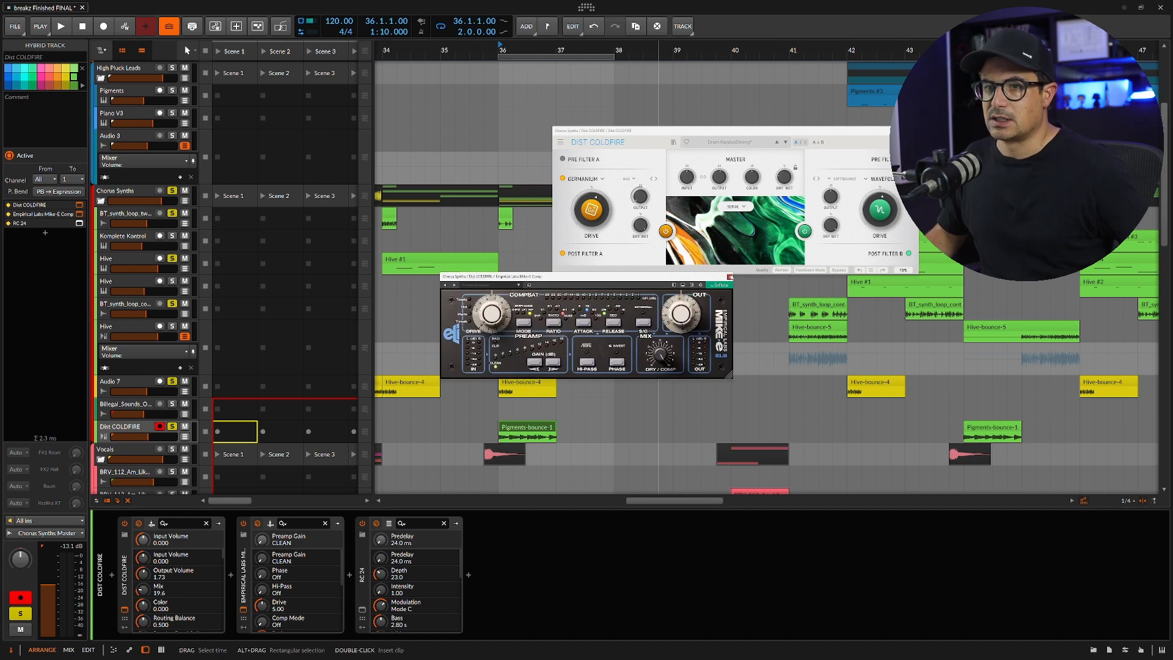
{"action": "left_click", "coordinate": [730, 276]}
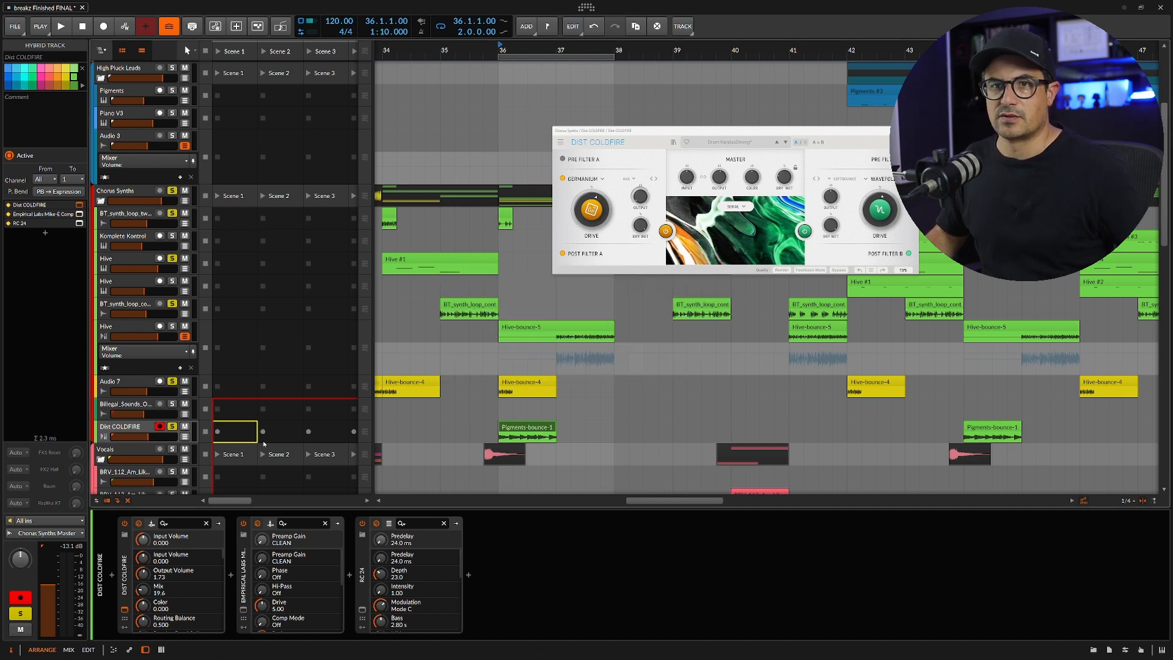
{"action": "left_click", "coordinate": [912, 130]}
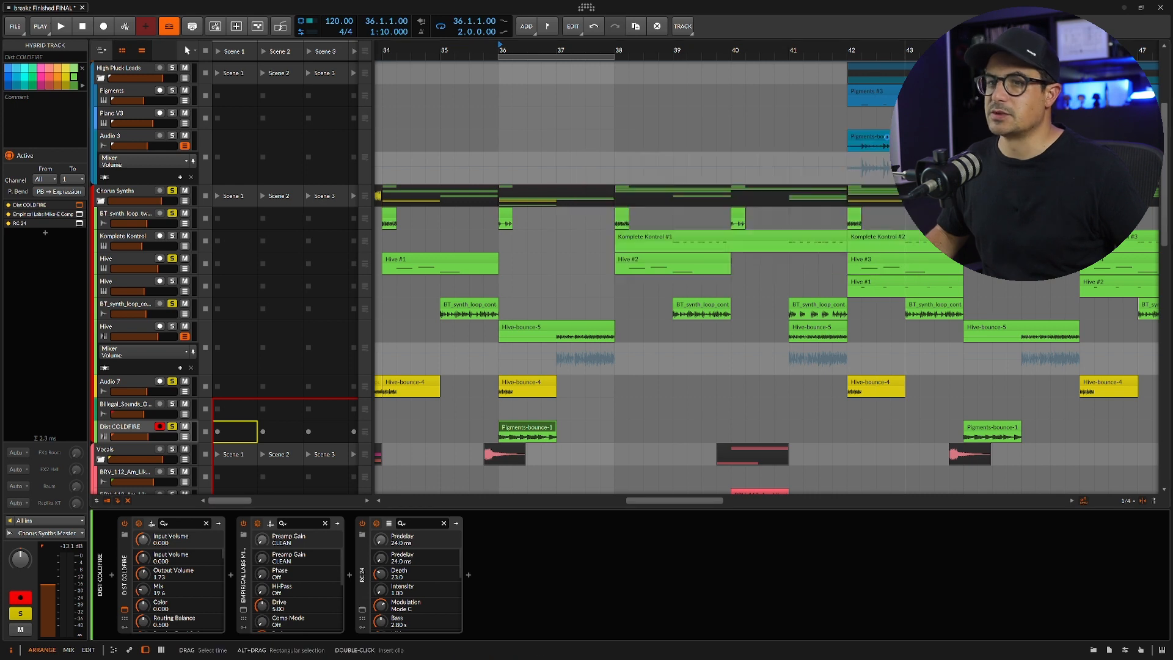
{"action": "left_click", "coordinate": [362, 609]}
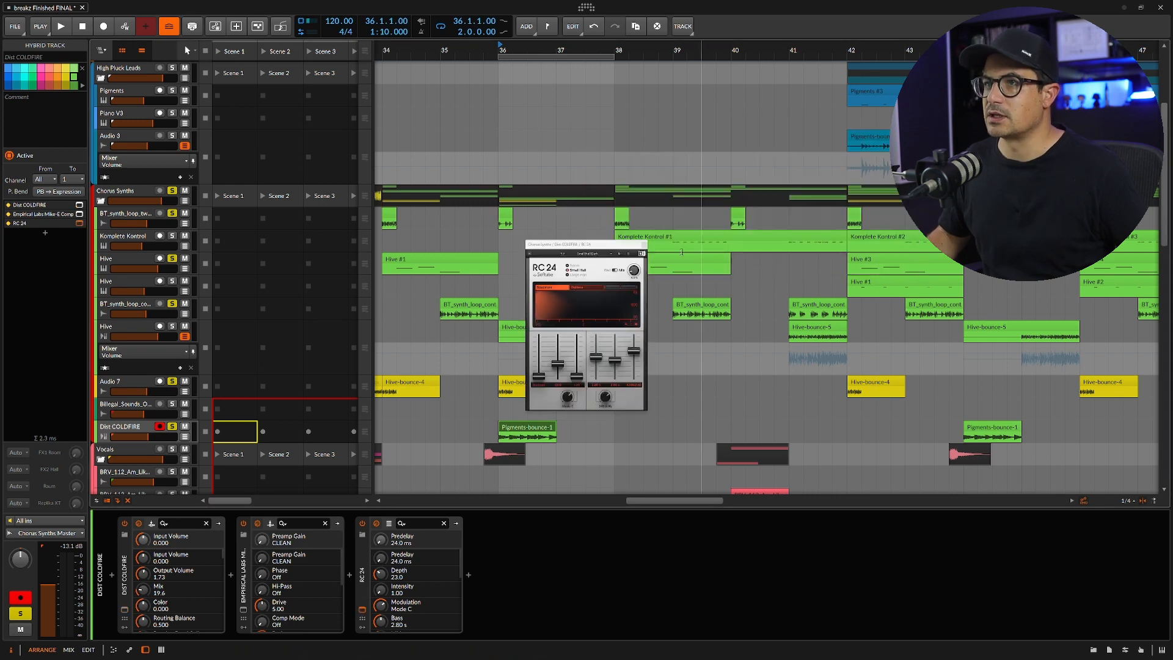
{"action": "left_click", "coordinate": [644, 246]}
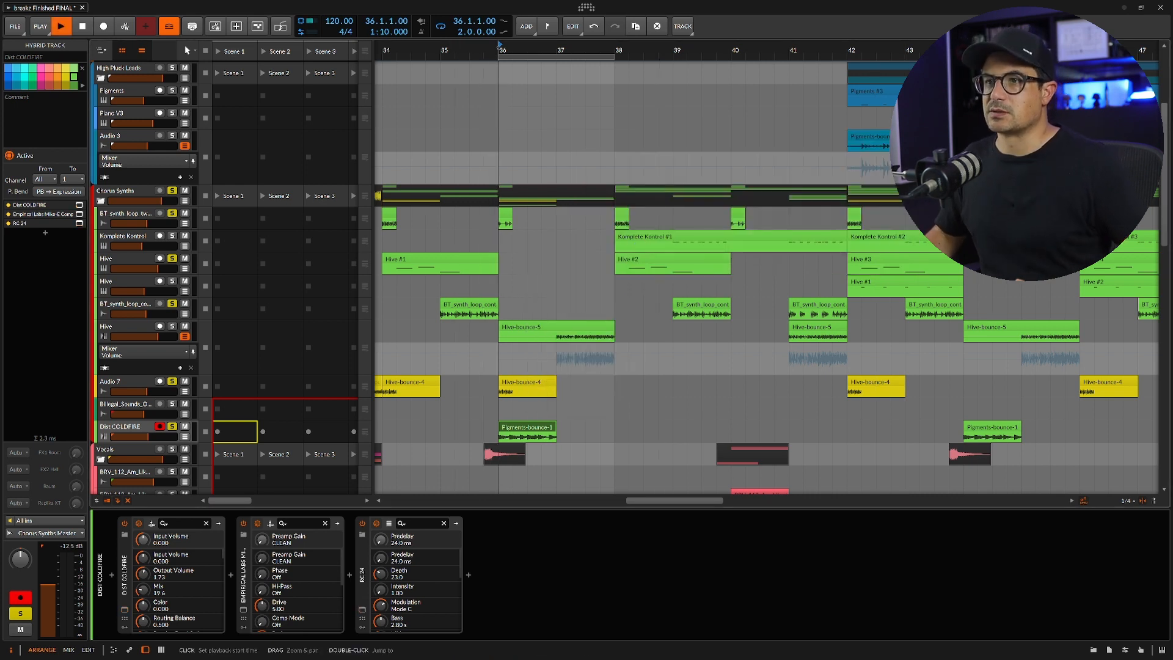
Play the Dist COLDFIRE track from bar 36, leaving it as the only soloed layer in the Chorus Synths group, and stop.
{"action": "key", "text": "space"}
{"action": "key", "text": "space"}
{"action": "left_click", "coordinate": [176, 221]}
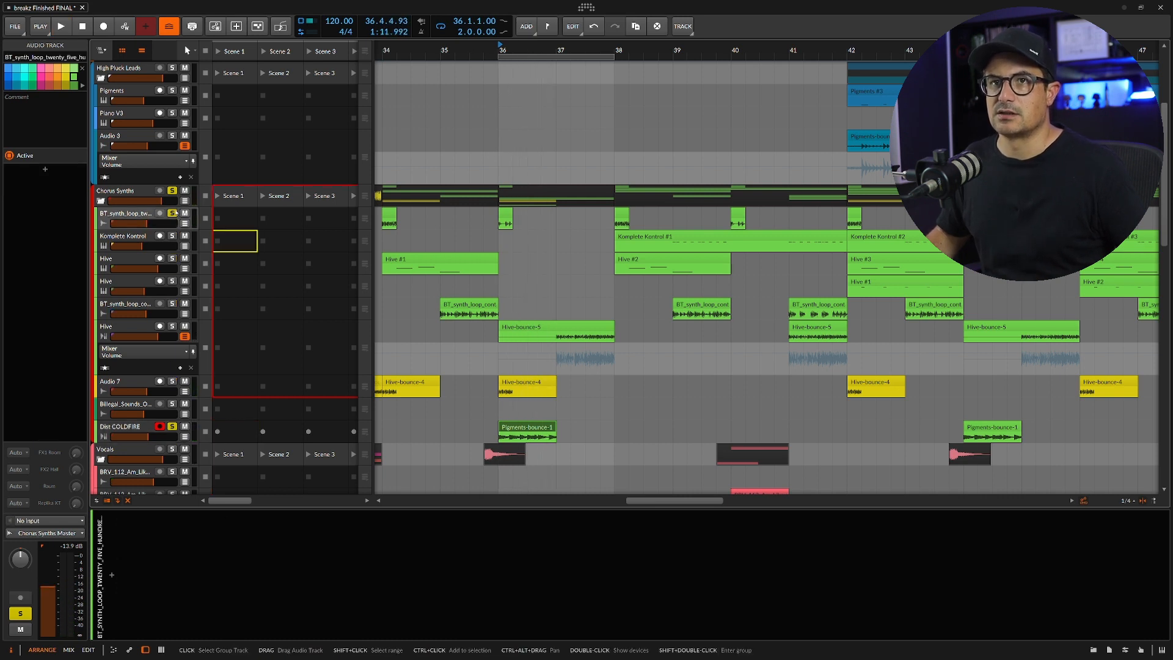
{"action": "key", "text": "space"}
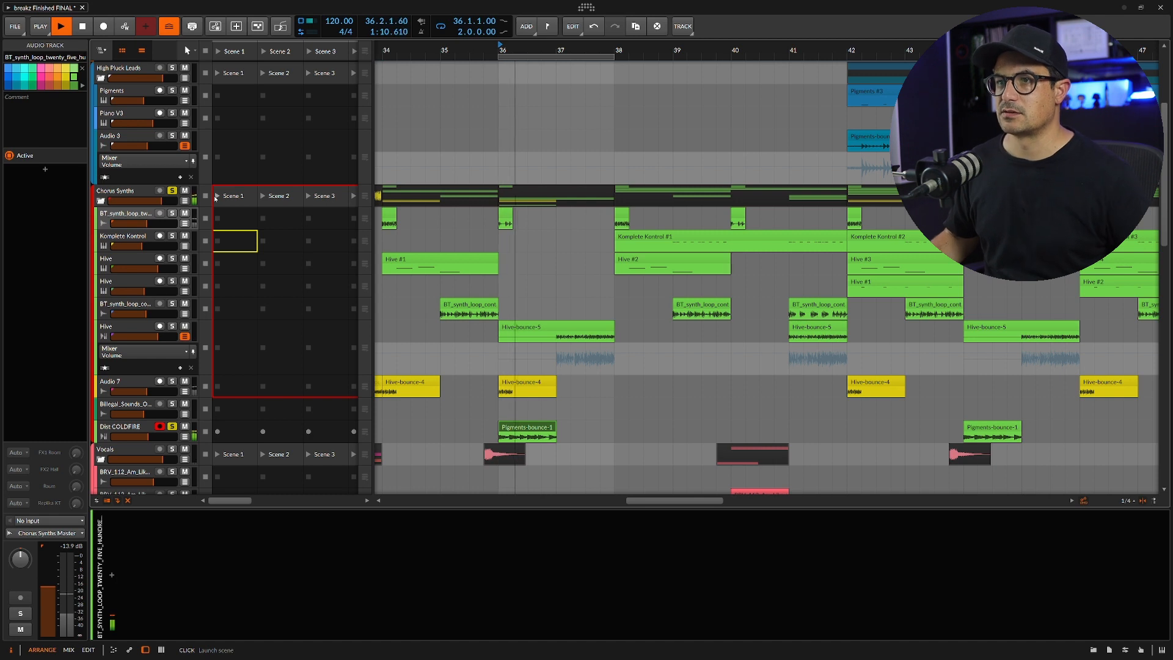
{"action": "key", "text": "space"}
Select the Hive-bounce-5 clip at bar 36, solo its Hive track, and play it together with Dist COLDFIRE.
{"action": "left_click", "coordinate": [547, 330]}
{"action": "left_click", "coordinate": [172, 326]}
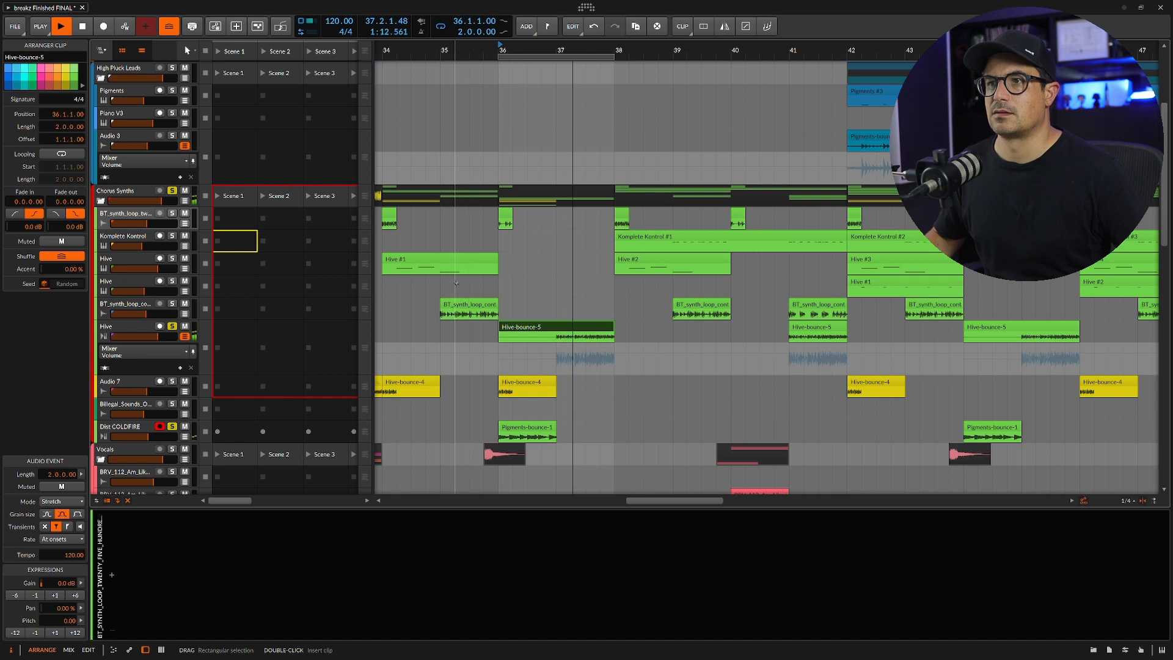
{"action": "key", "text": "space"}
Open the bounced Hive track's ARP Dark Matter synth, inspect oscillator 1's waveform choices and its wavetable page, and close the window.
{"action": "left_click", "coordinate": [131, 330]}
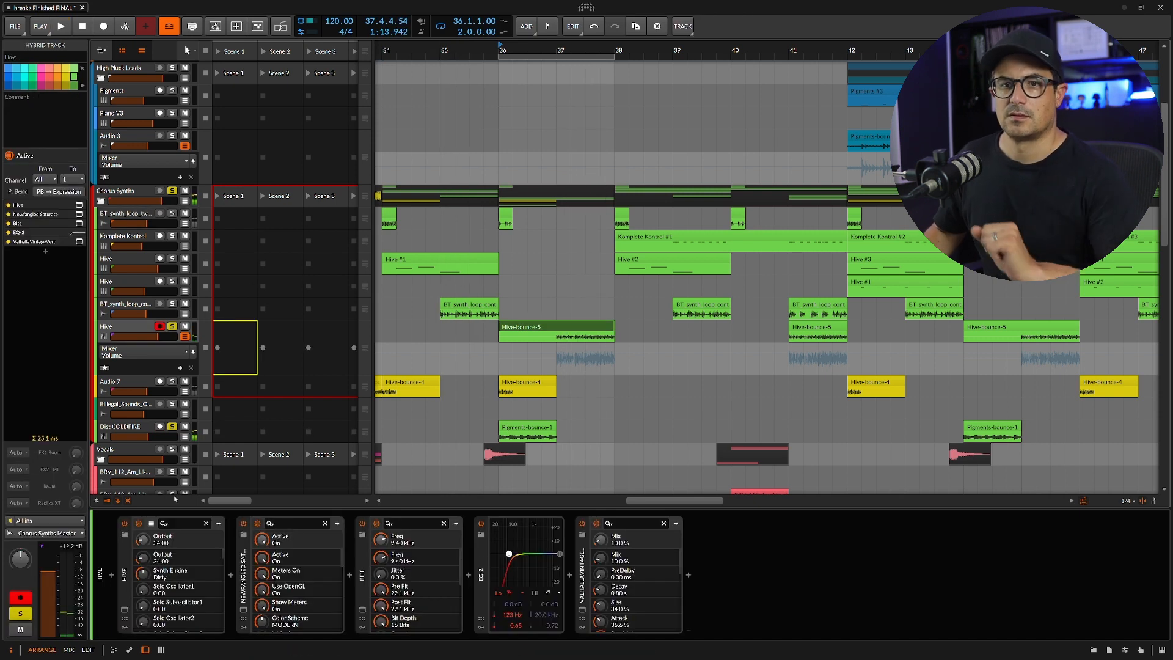
{"action": "left_click", "coordinate": [124, 611]}
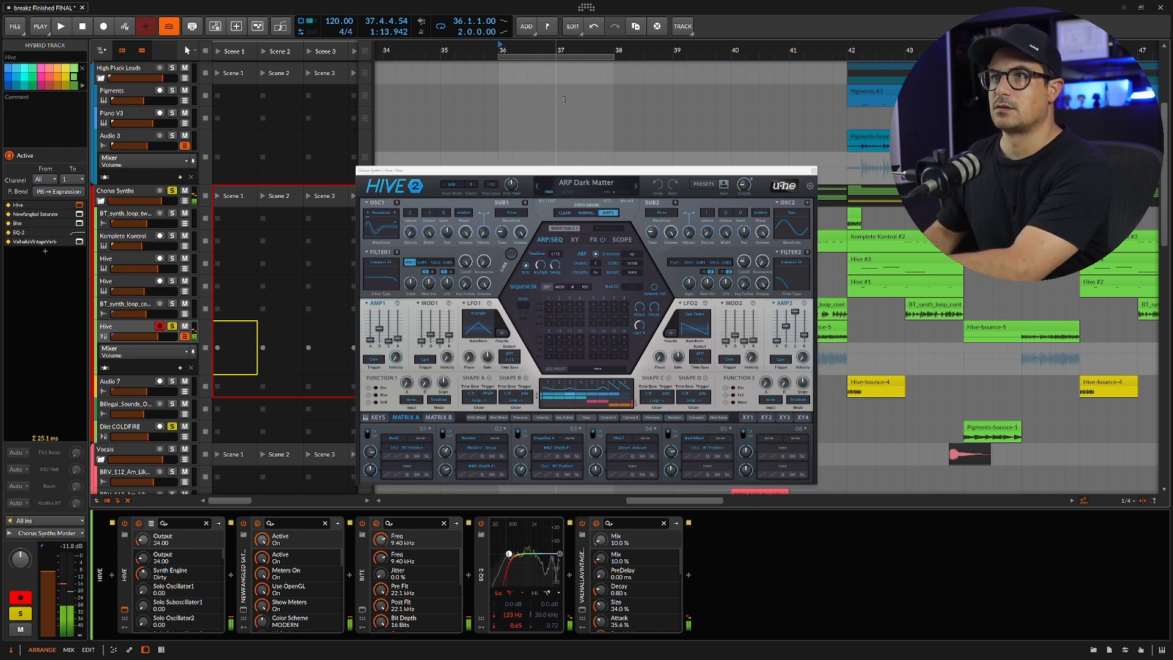
{"action": "left_click_drag", "start_coordinate": [555, 181], "coordinate": [434, 135]}
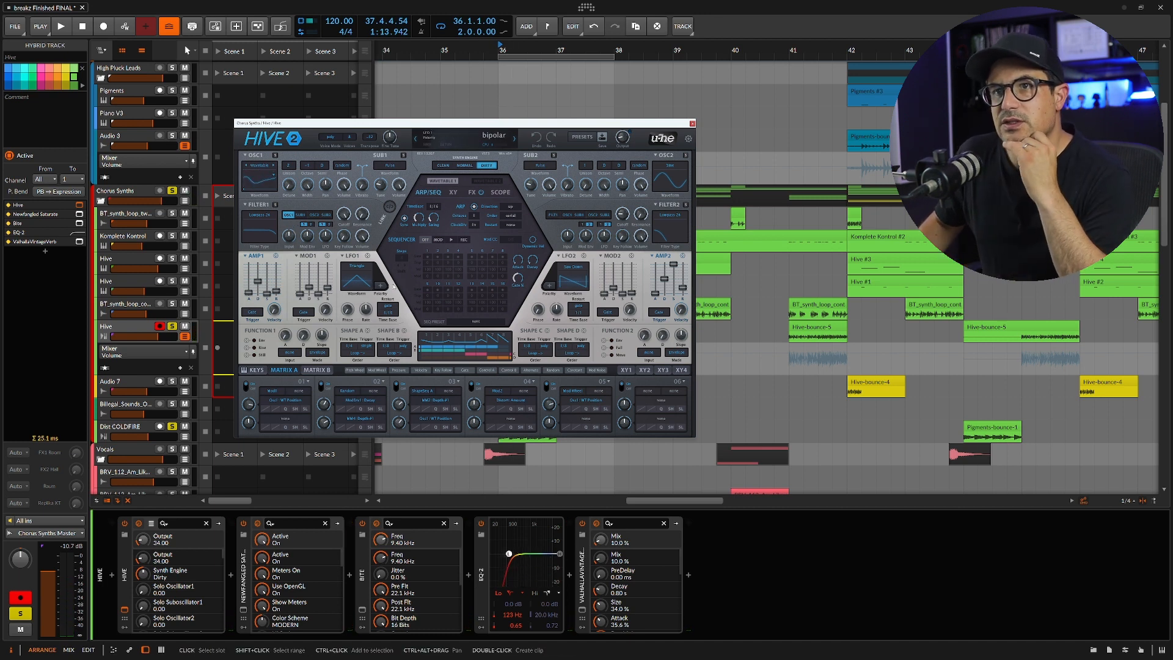
{"action": "left_click", "coordinate": [256, 165]}
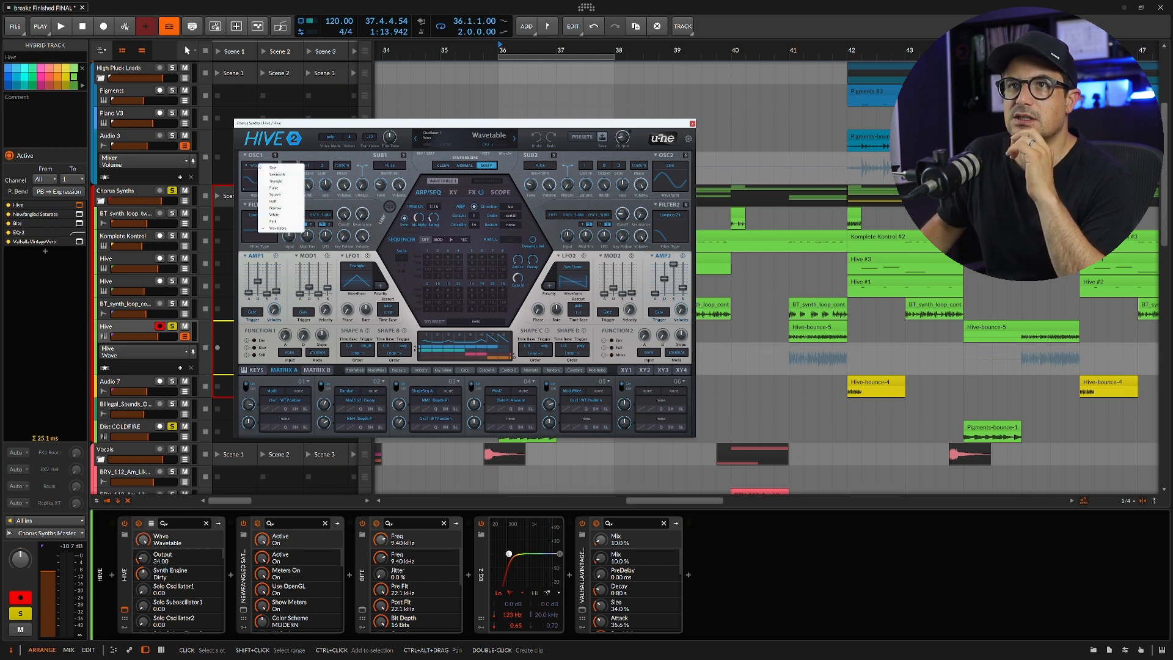
{"action": "left_click", "coordinate": [259, 142]}
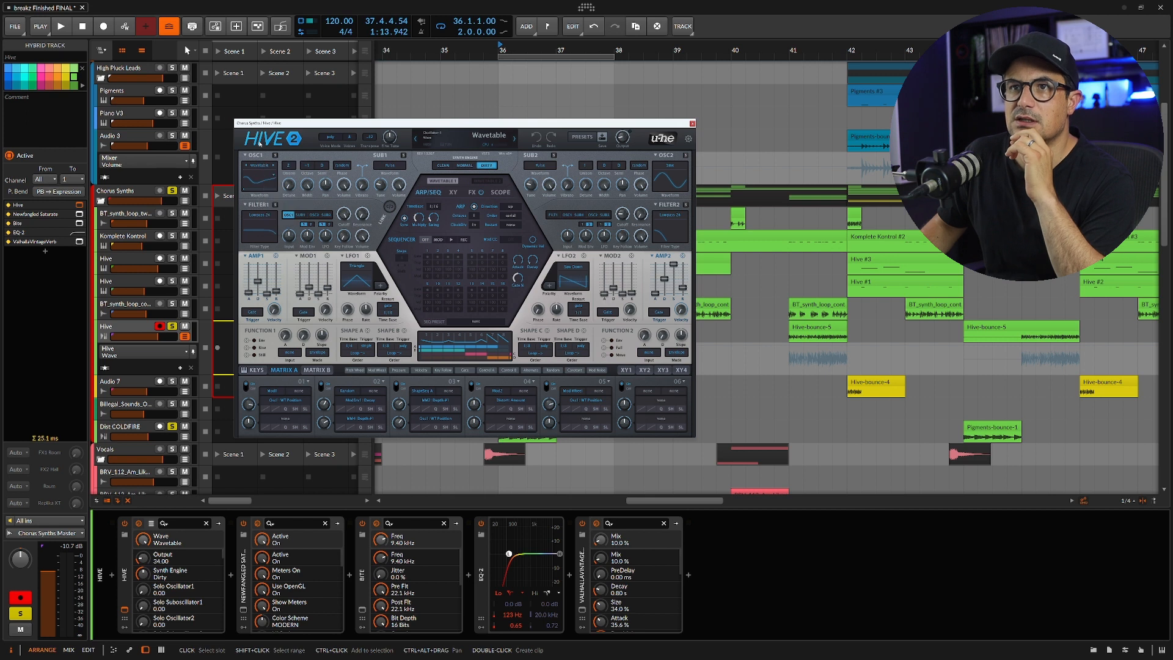
{"action": "left_click", "coordinate": [449, 182]}
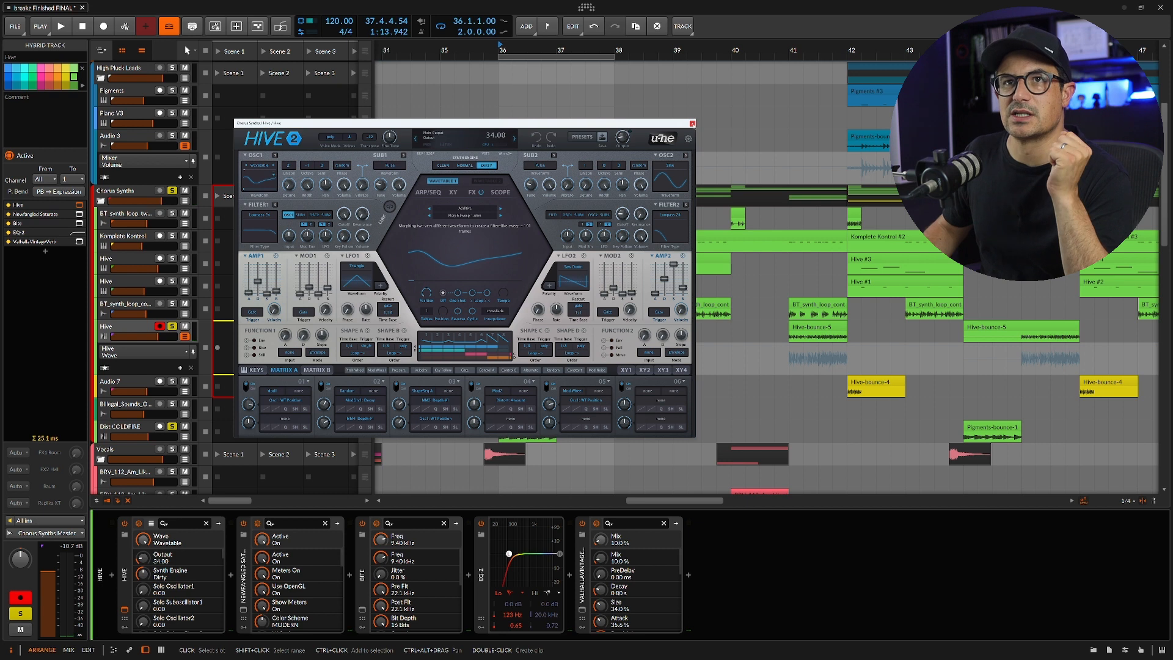
{"action": "left_click", "coordinate": [692, 124]}
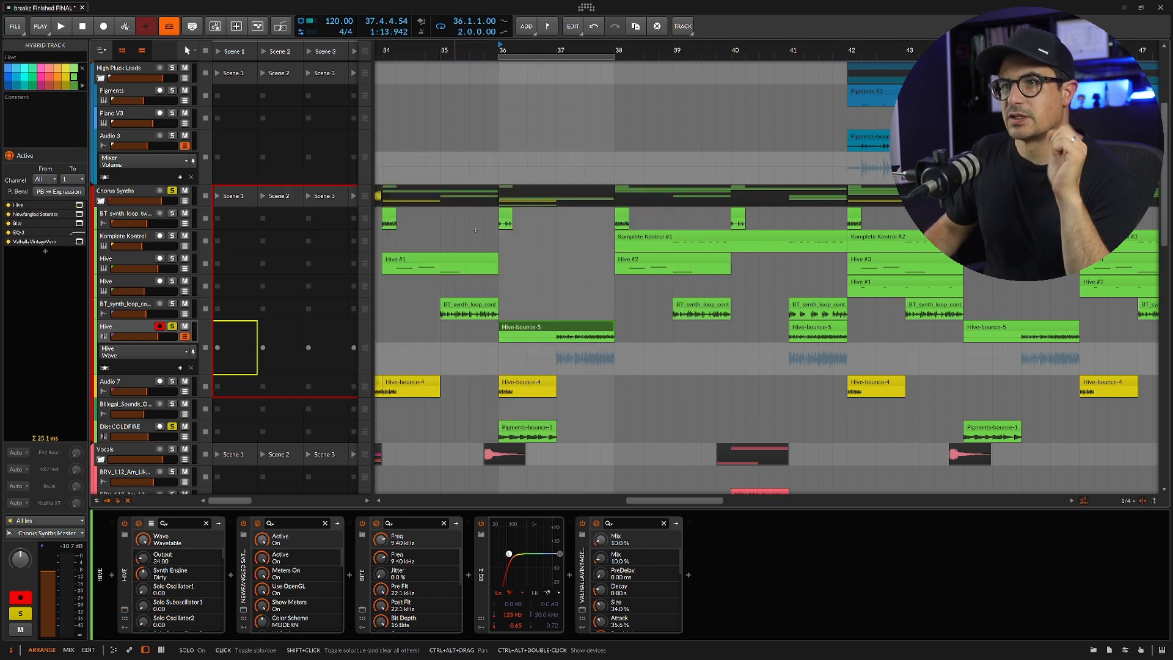
Replay the soloed Hive and Dist COLDFIRE layers, set the loop region to two bars from bar 38, and start playback there.
{"action": "key", "text": "space"}
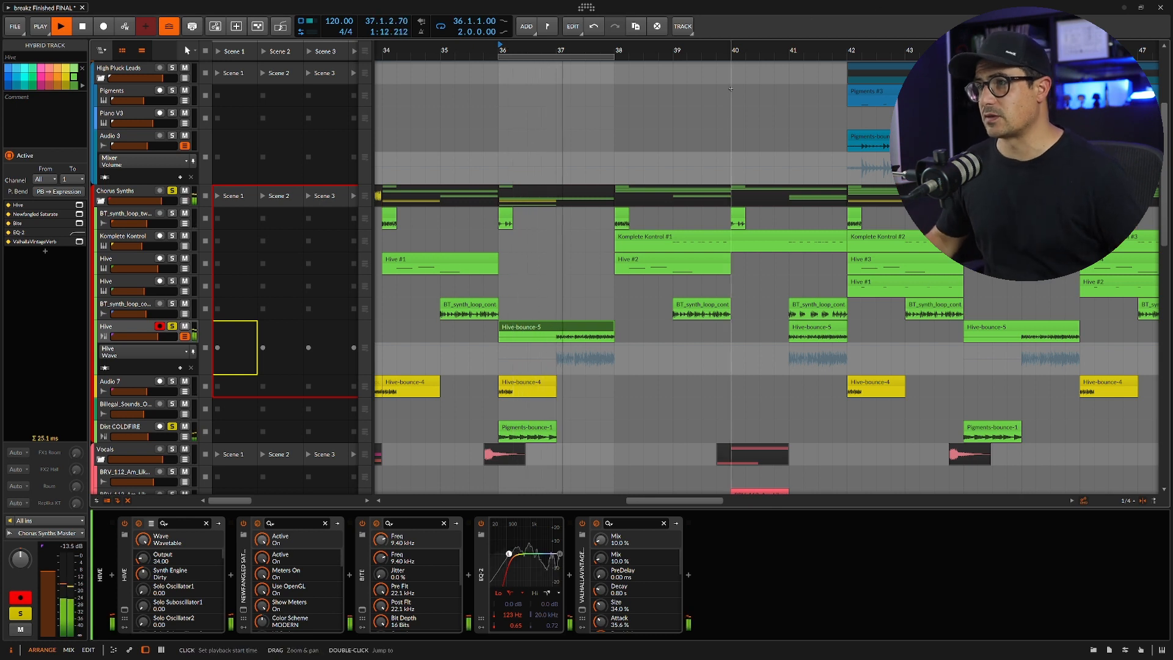
{"action": "key", "text": "space"}
{"action": "left_click_drag", "start_coordinate": [602, 56], "coordinate": [720, 56]}
{"action": "key", "text": "space"}
{"action": "key", "text": "space"}
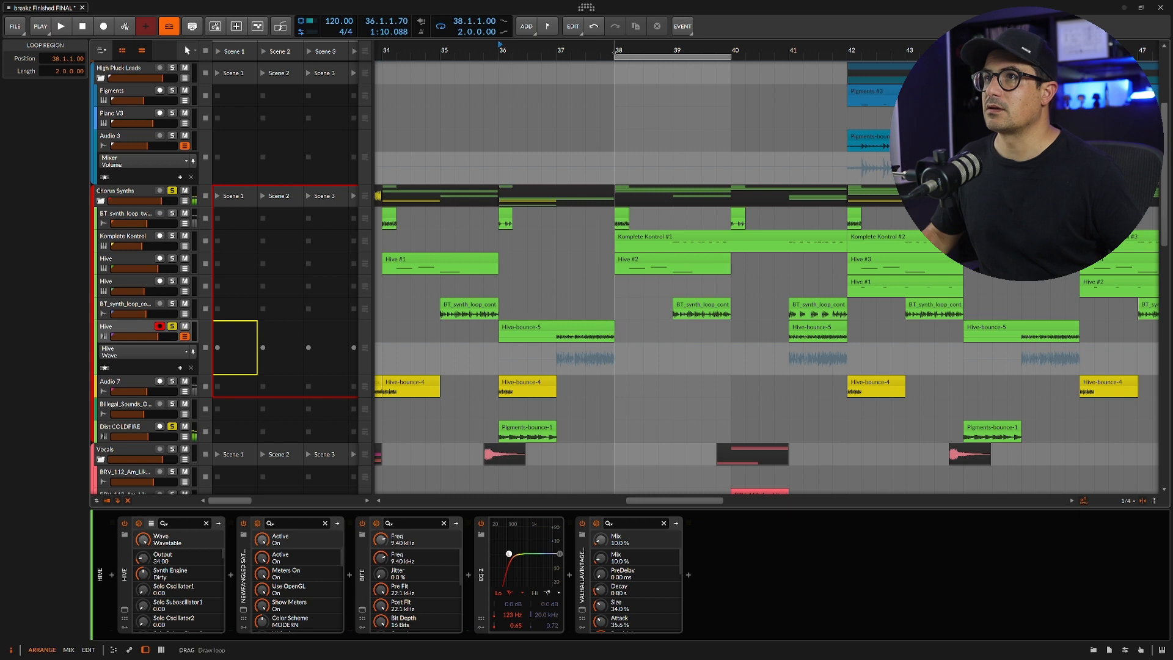
{"action": "key", "text": "space"}
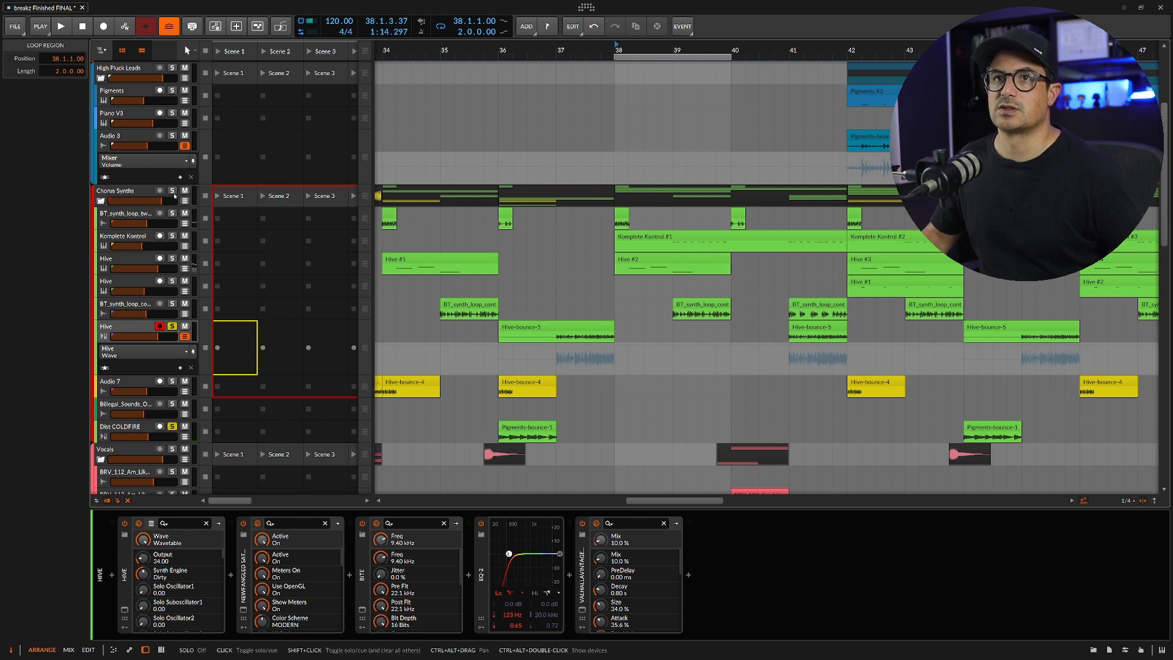
Clear the Hive and Dist COLDFIRE solos, solo the whole Chorus Synths group, and play it from bar 38.
{"action": "left_click", "coordinate": [172, 426]}
{"action": "key", "text": "space"}
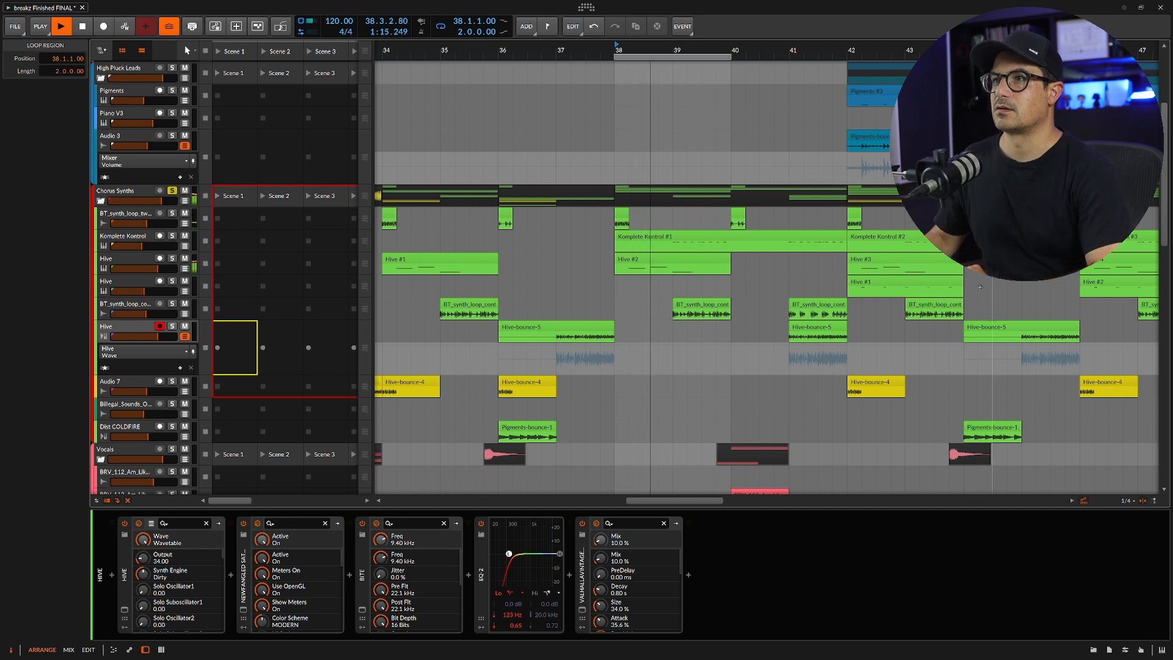
{"action": "key", "text": "space"}
Move the two-bar loop region to bar 40 and play the soloed Chorus Synths group through it.
{"action": "left_click_drag", "start_coordinate": [716, 59], "coordinate": [831, 59]}
{"action": "left_click", "coordinate": [726, 50]}
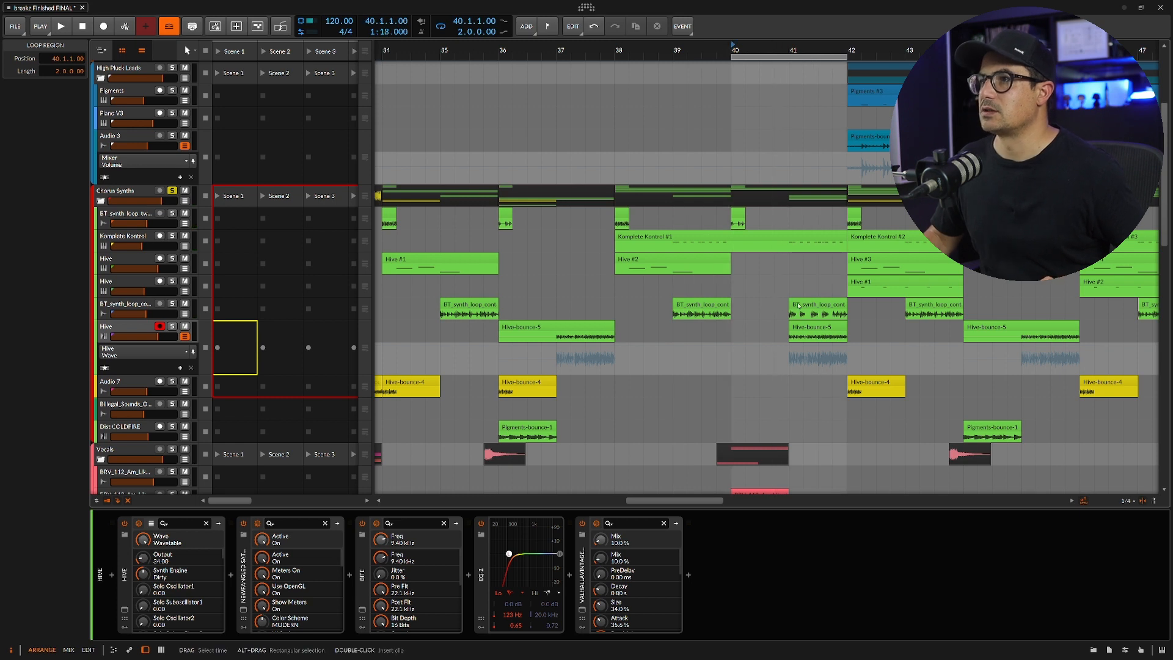
{"action": "key", "text": "space"}
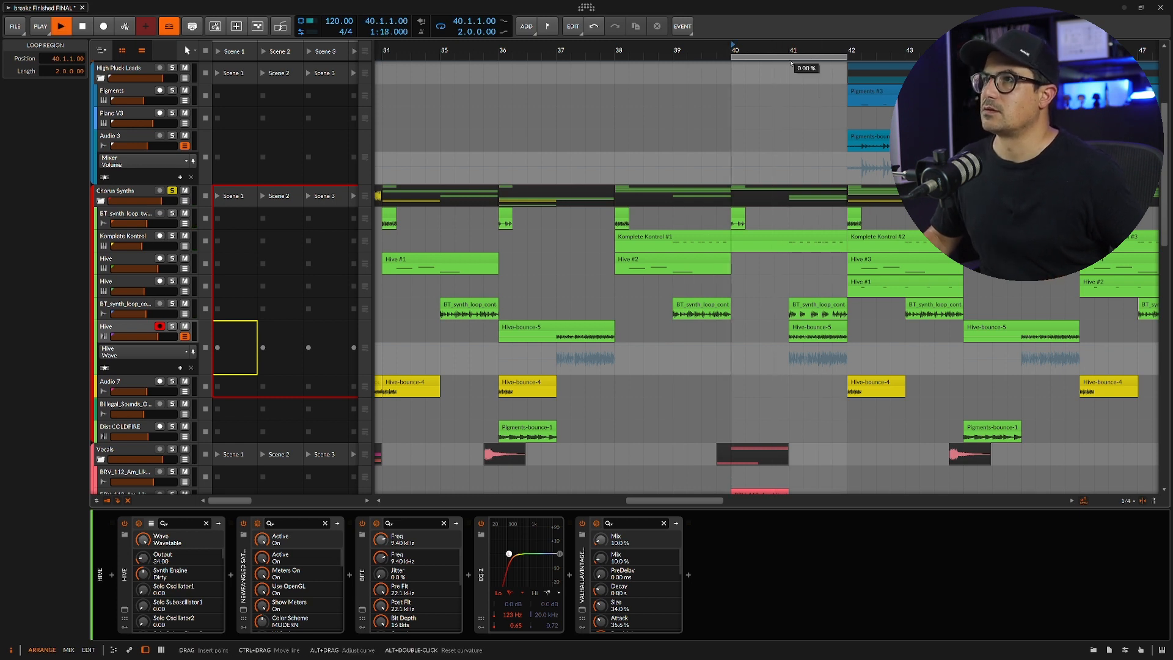
{"action": "left_click_drag", "start_coordinate": [832, 50], "coordinate": [787, 53]}
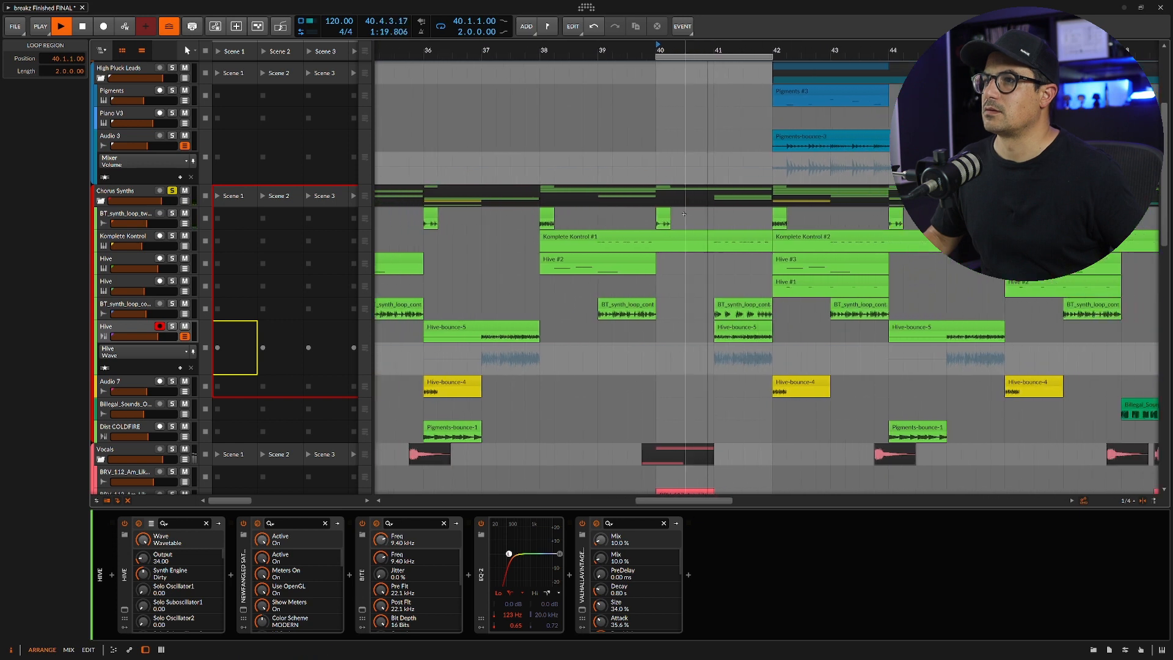
{"action": "scroll", "coordinate": [661, 231], "scroll_direction": "down", "scroll_amount": 5}
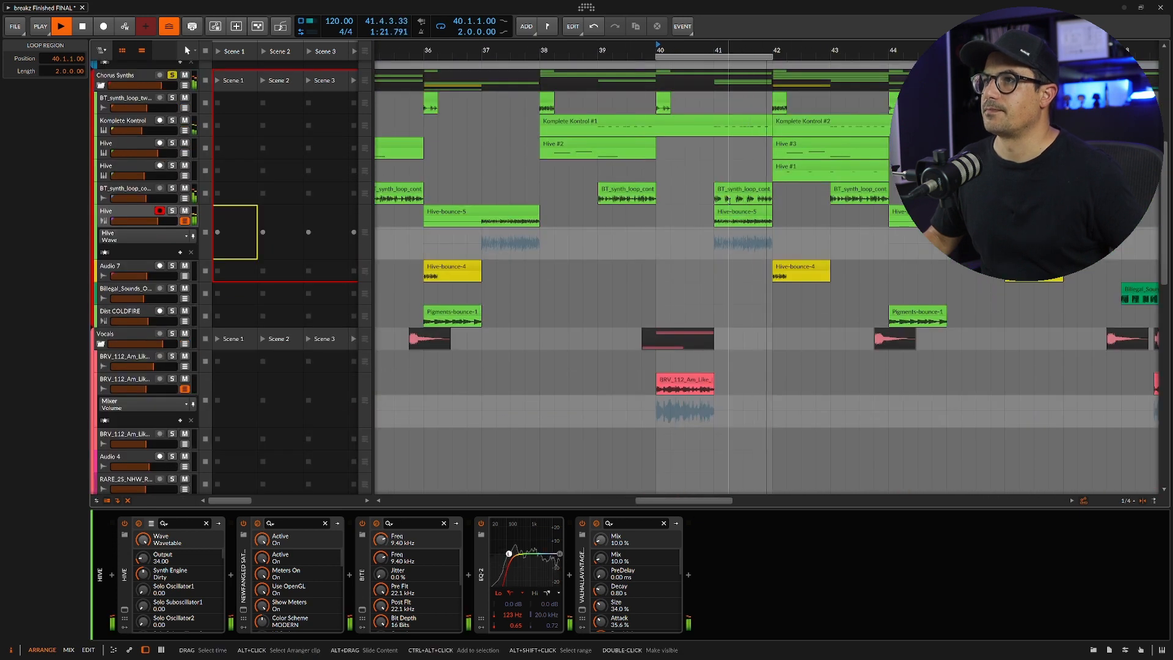
{"action": "key", "text": "space"}
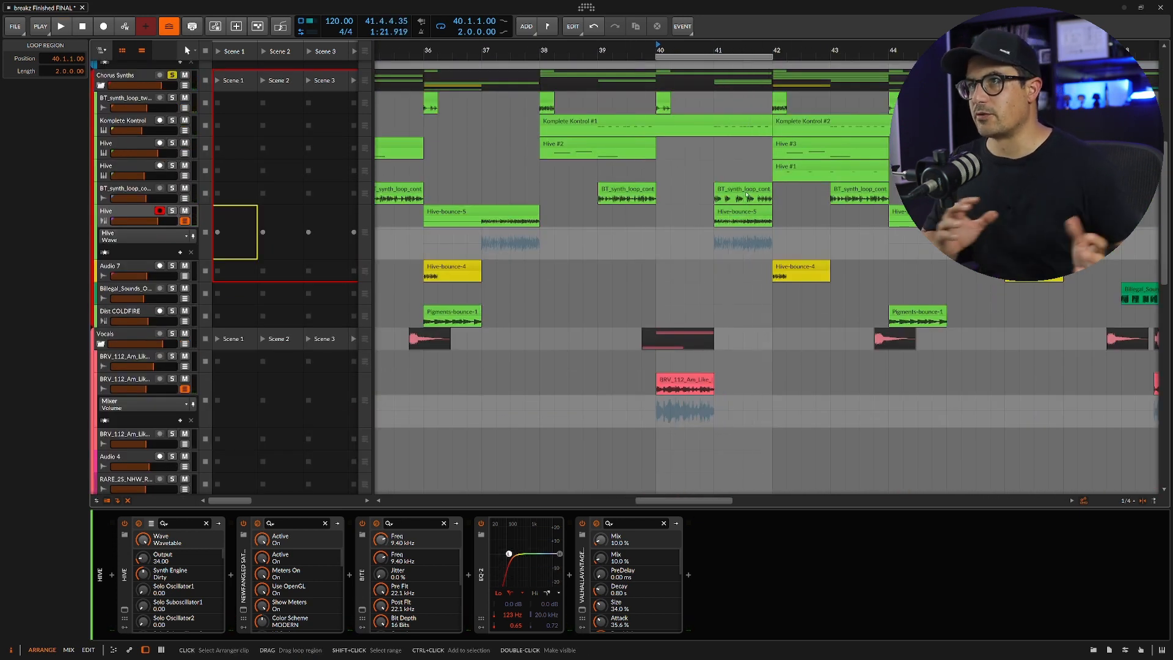
Inspect the Komplete Kontrol track's Razor instrument, close its window, and play the track soloed from beat 2 of bar 41.
{"action": "left_click", "coordinate": [126, 123]}
{"action": "left_click", "coordinate": [124, 610]}
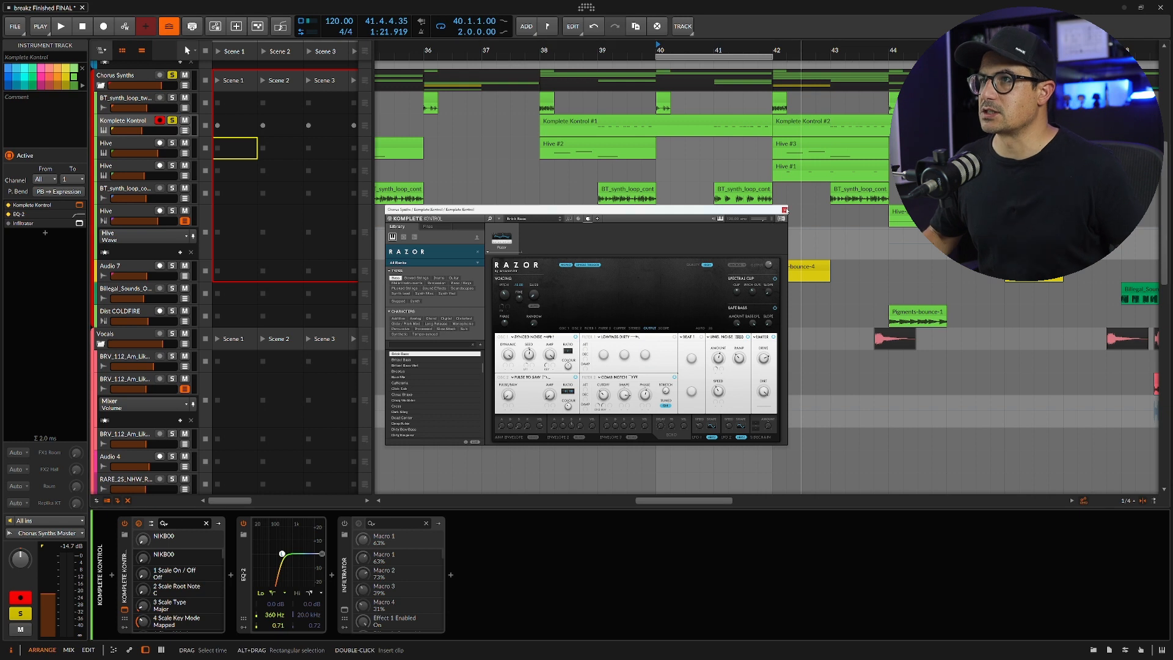
{"action": "left_click", "coordinate": [784, 210]}
{"action": "double_click", "coordinate": [729, 64]}
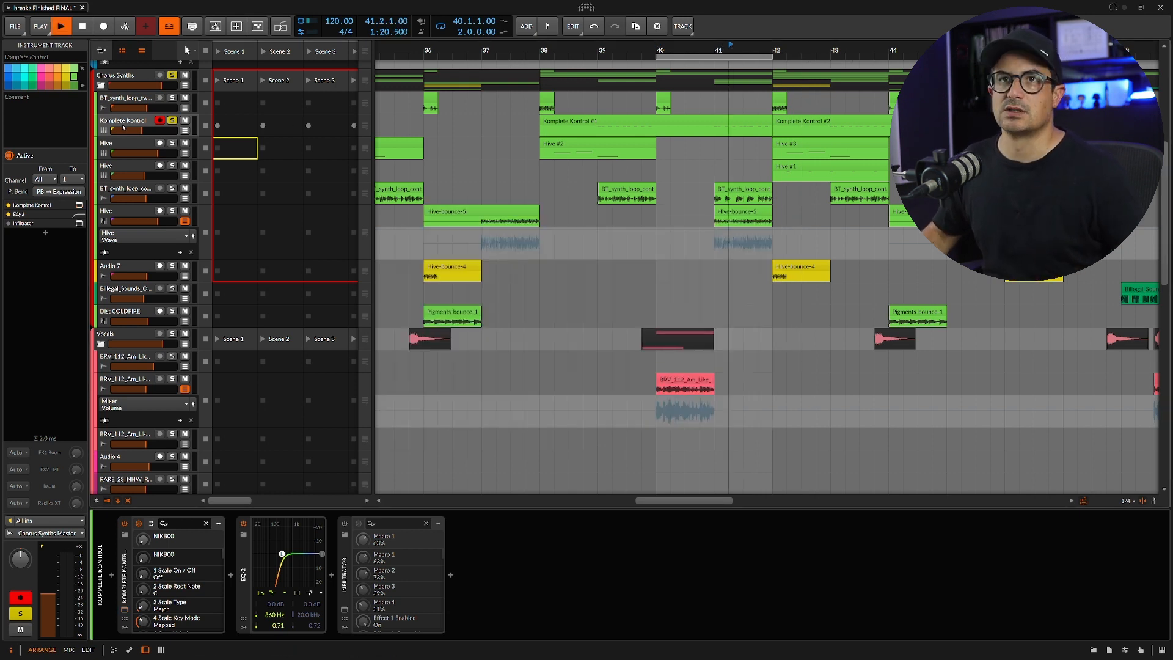
{"action": "key", "text": "space"}
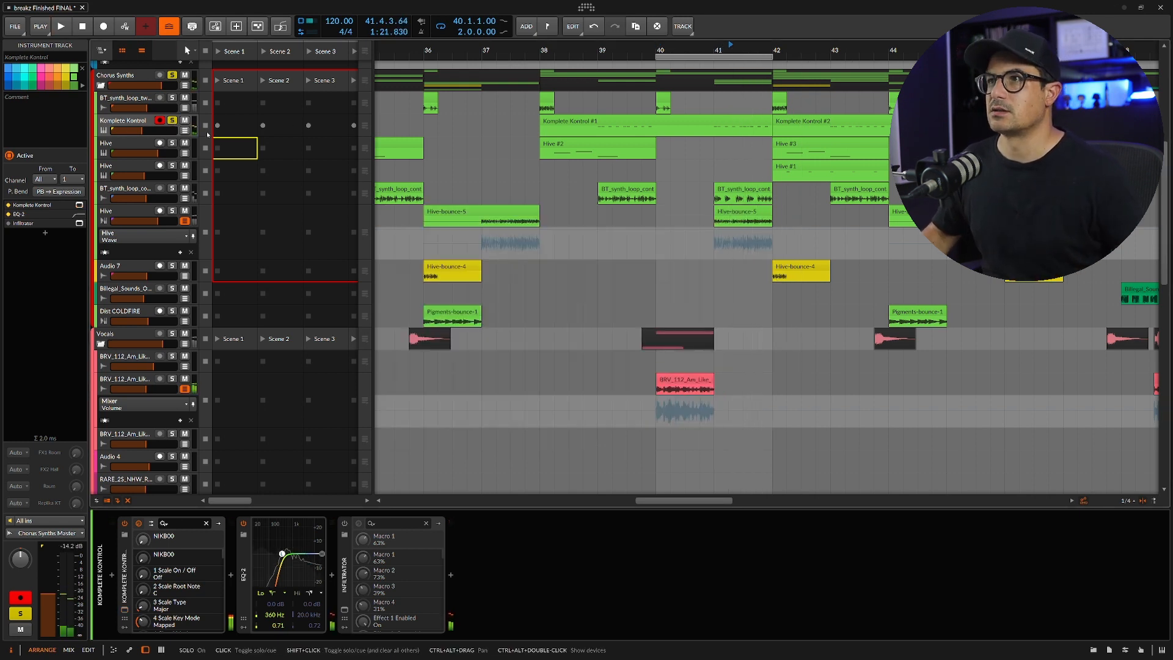
Add the second BT_synth_loop track and the bounced Hive track to the solo and play them with Komplete Kontrol from bar 41.
{"action": "left_click", "coordinate": [172, 189]}
{"action": "key", "text": "space"}
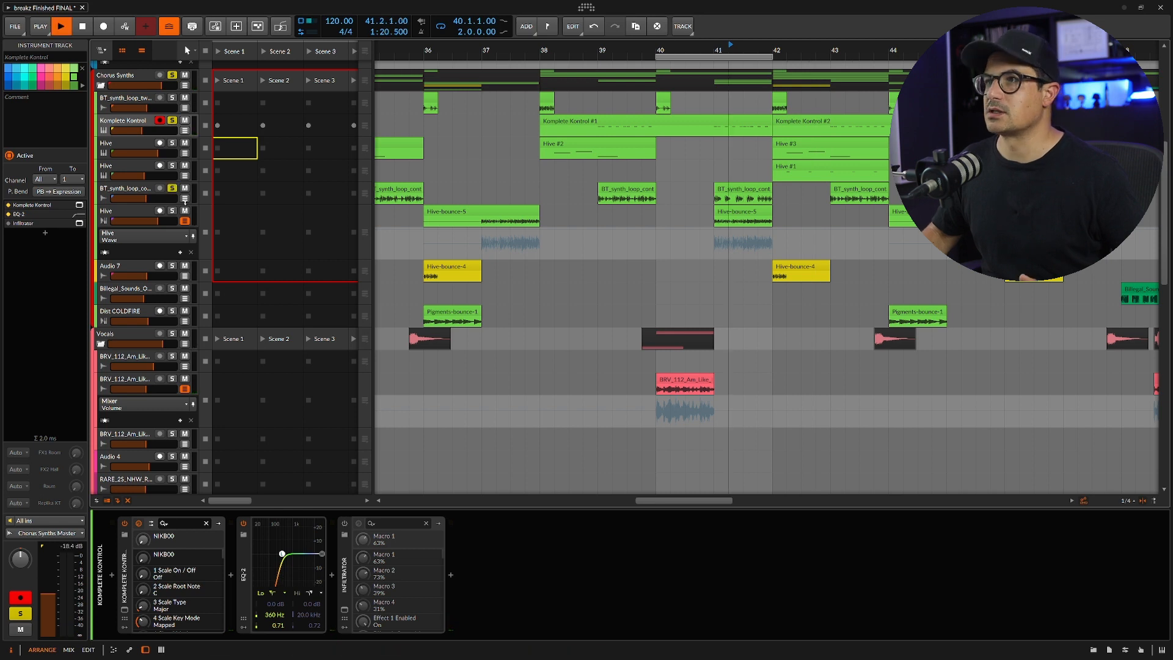
{"action": "left_click", "coordinate": [173, 211]}
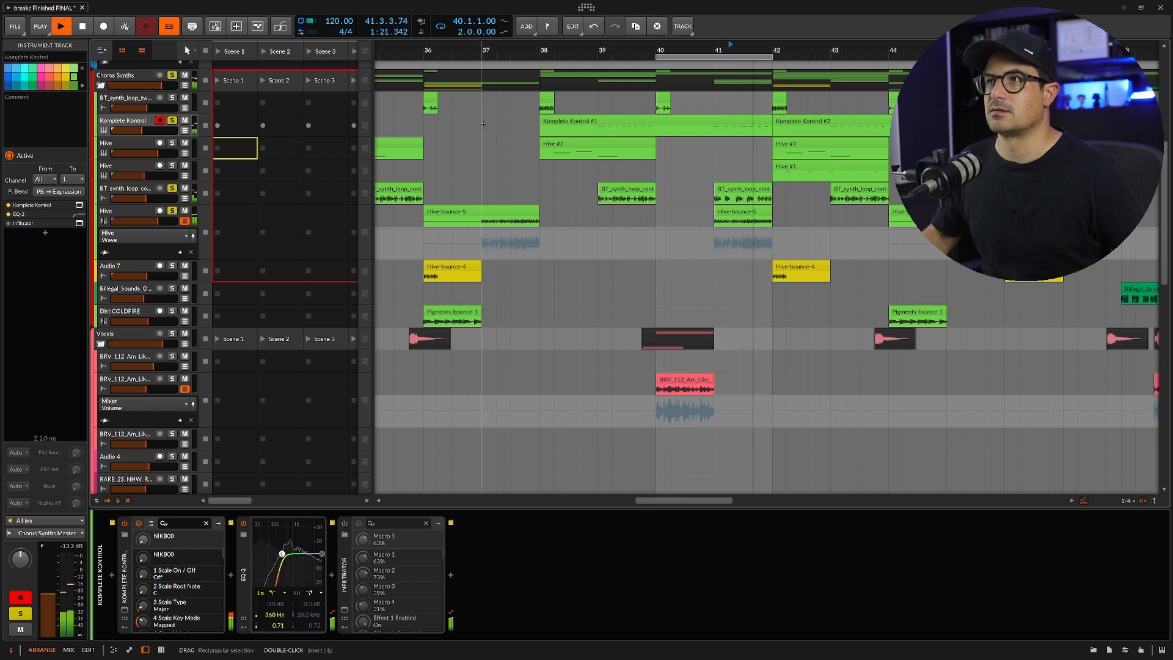
{"action": "key", "text": "space"}
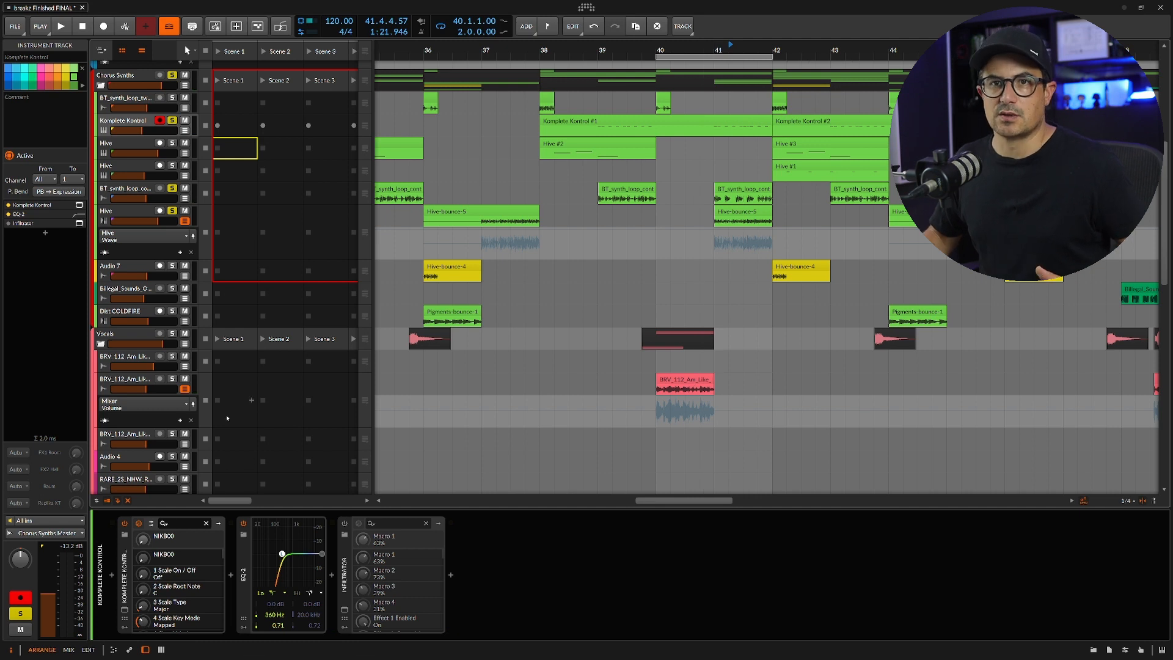
Set the loop region to eight bars from bar 42, solo the Billegal_Sounds track, and play its clip at bar 48.
{"action": "left_click_drag", "start_coordinate": [818, 51], "coordinate": [895, 78]}
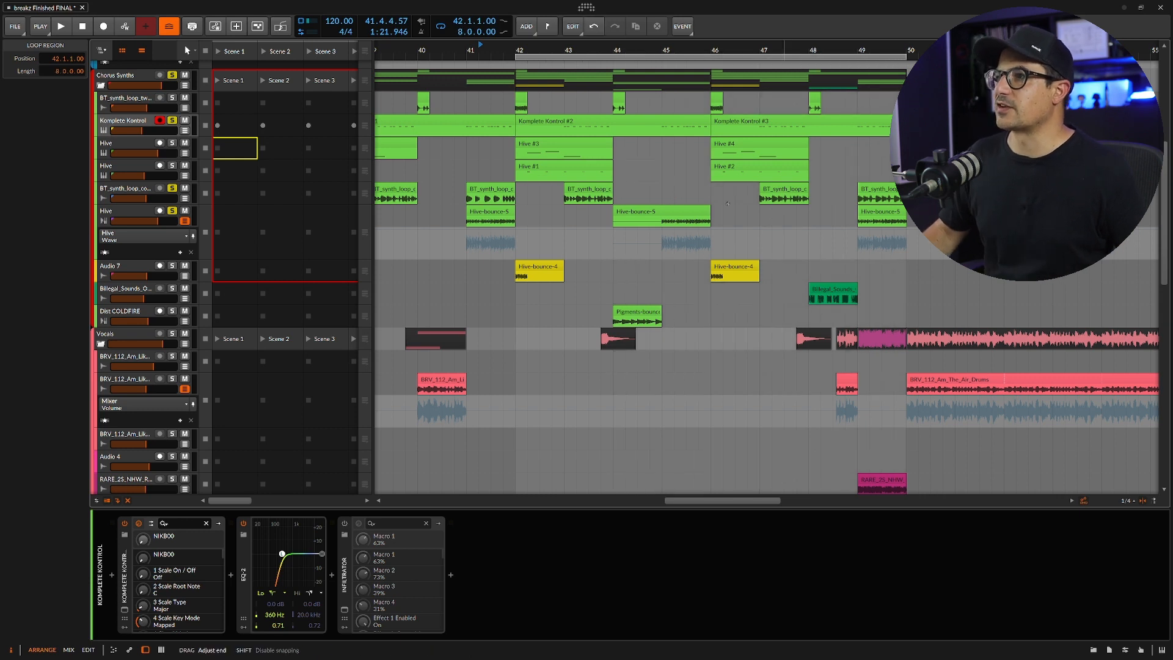
{"action": "left_click", "coordinate": [824, 291]}
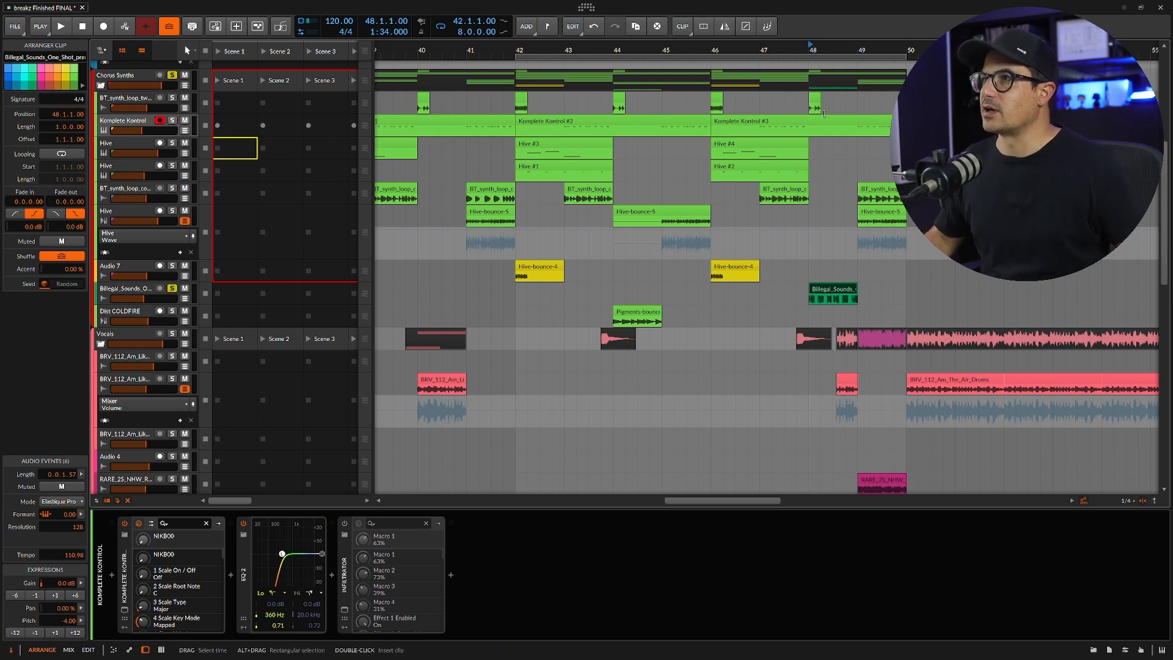
{"action": "key", "text": "space"}
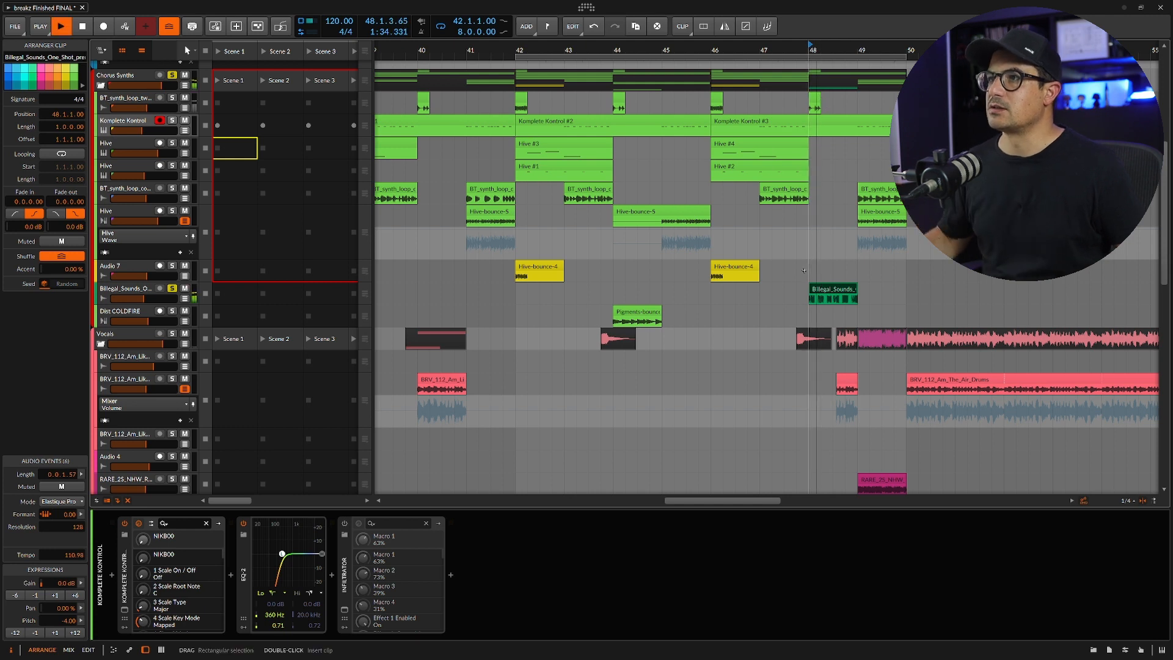
{"action": "key", "text": "space"}
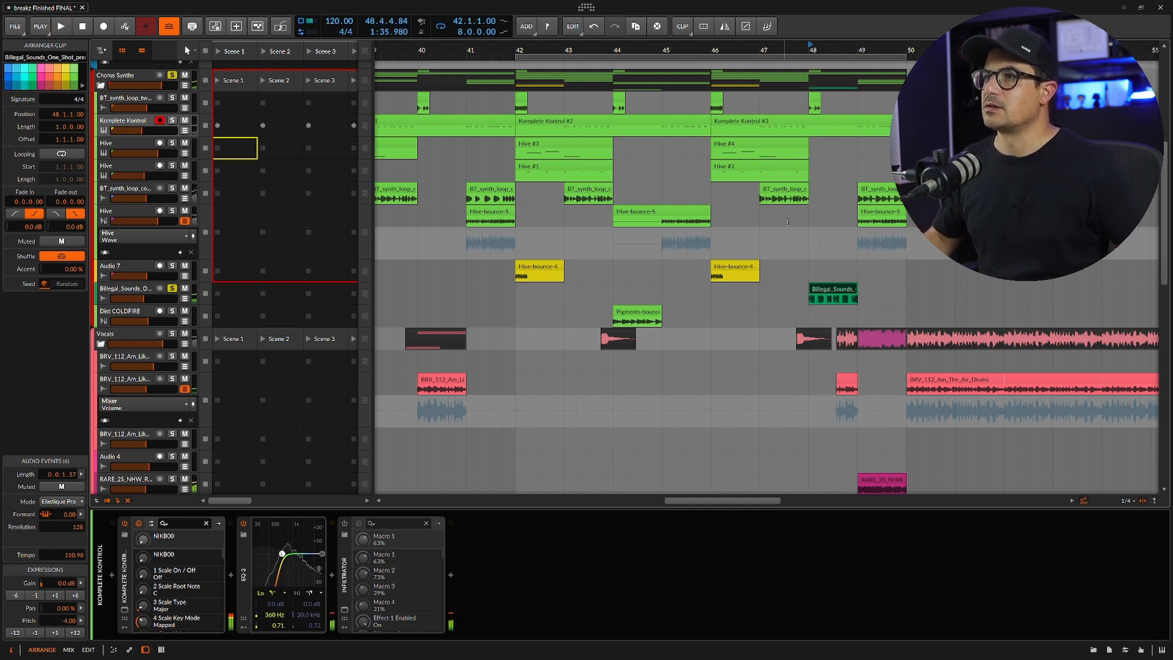
Try layering a copy of the Pigments-bounce-1 clip with the Billegal_Sounds clip at bar 48, play both tracks soloed, and delete the copy.
{"action": "left_click_drag", "start_coordinate": [629, 313], "coordinate": [826, 314]}
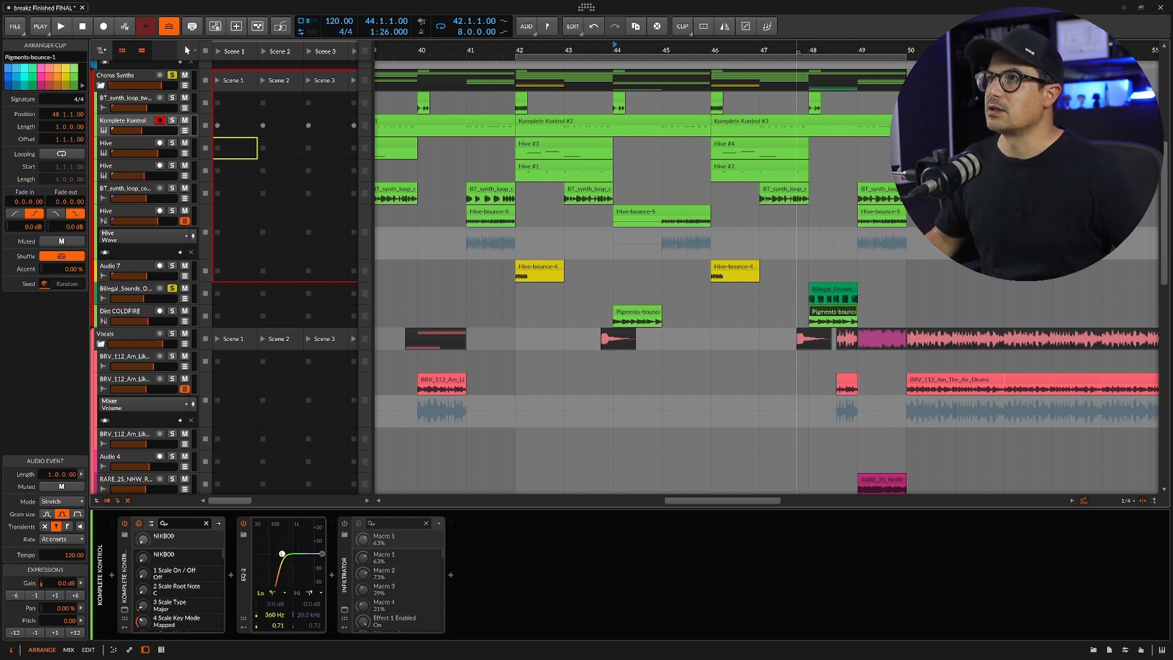
{"action": "key", "text": "space"}
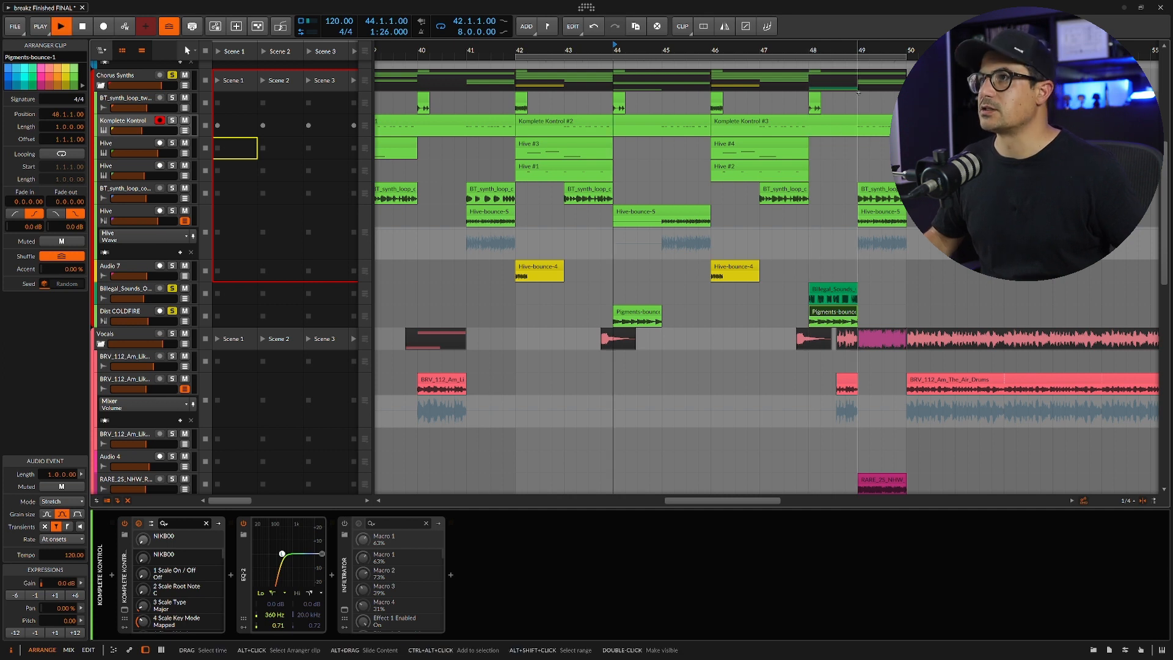
{"action": "key", "text": "space"}
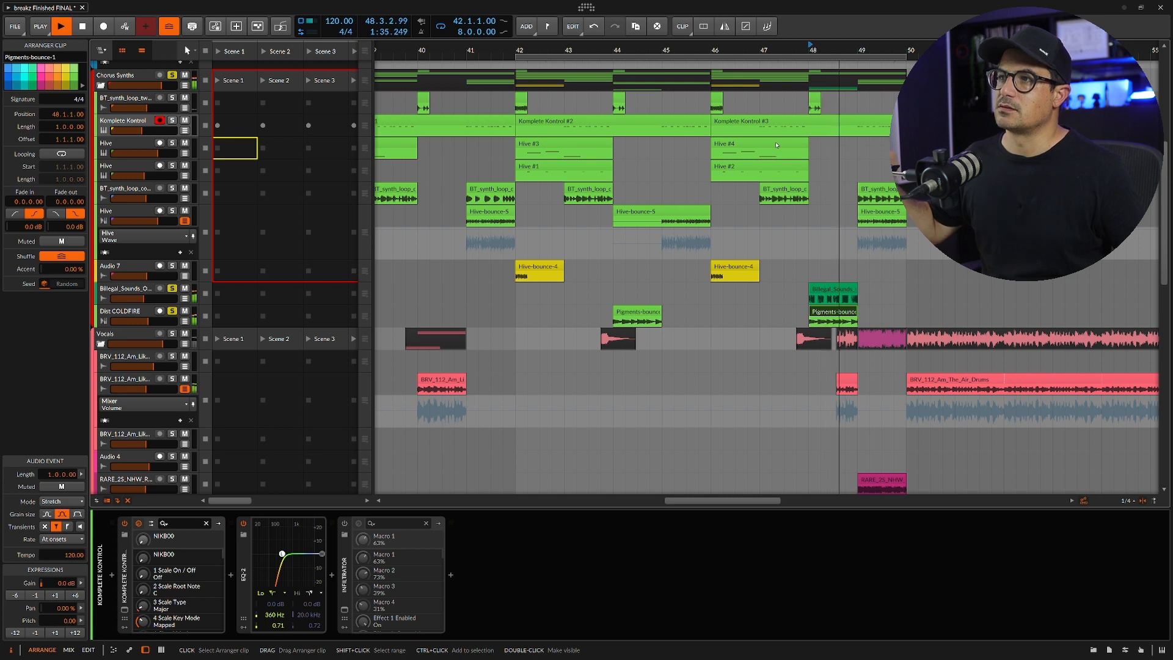
{"action": "key", "text": "space"}
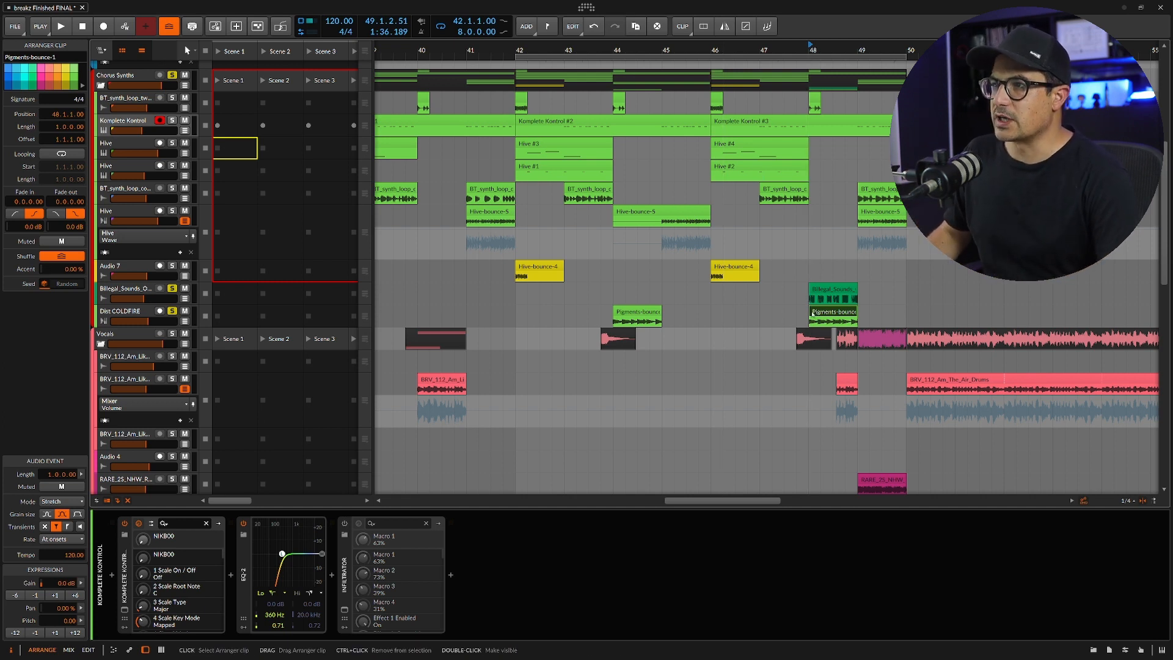
{"action": "left_click", "coordinate": [823, 319]}
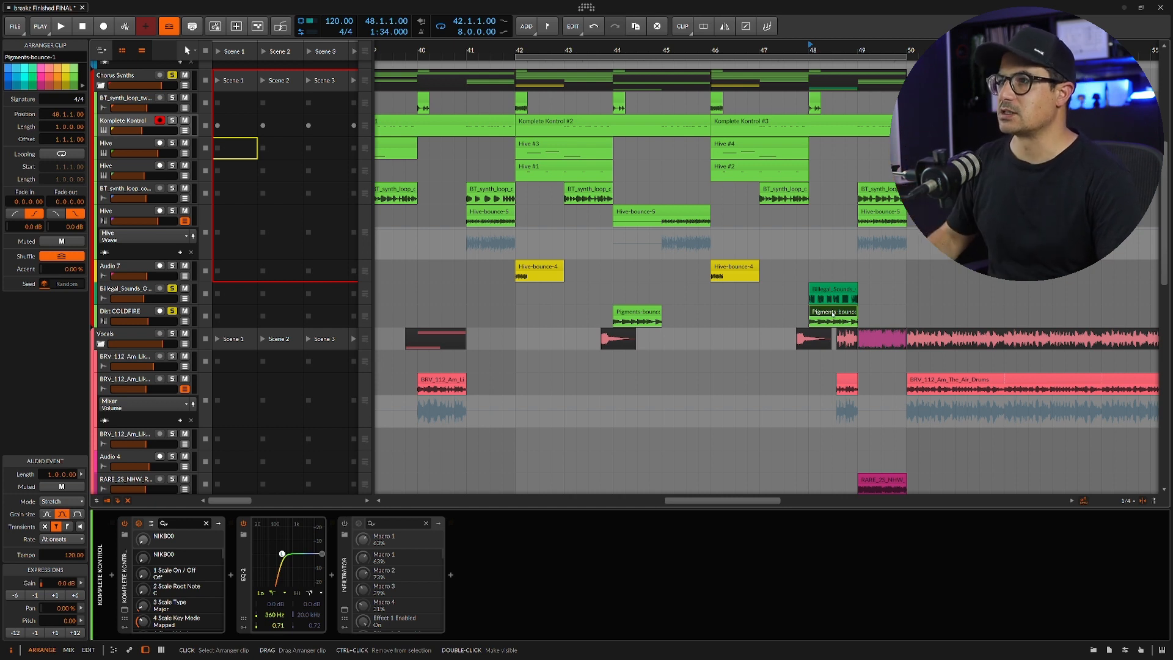
{"action": "key", "text": "Delete"}
Select the automated BRV_112_Am_Like_Public_Enemy track in the Vocals group, inspect its SPL De-Verb Plus plug-in, and close the window.
{"action": "scroll", "coordinate": [794, 294], "scroll_direction": "down", "scroll_amount": 1}
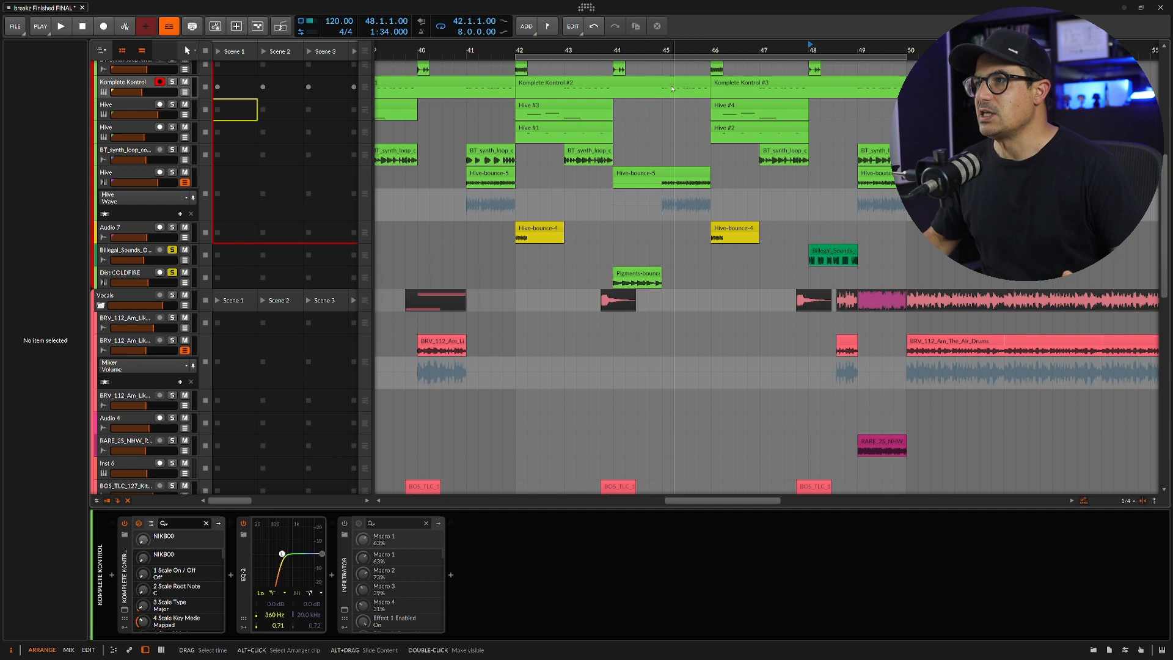
{"action": "left_click_drag", "start_coordinate": [563, 51], "coordinate": [640, 43]}
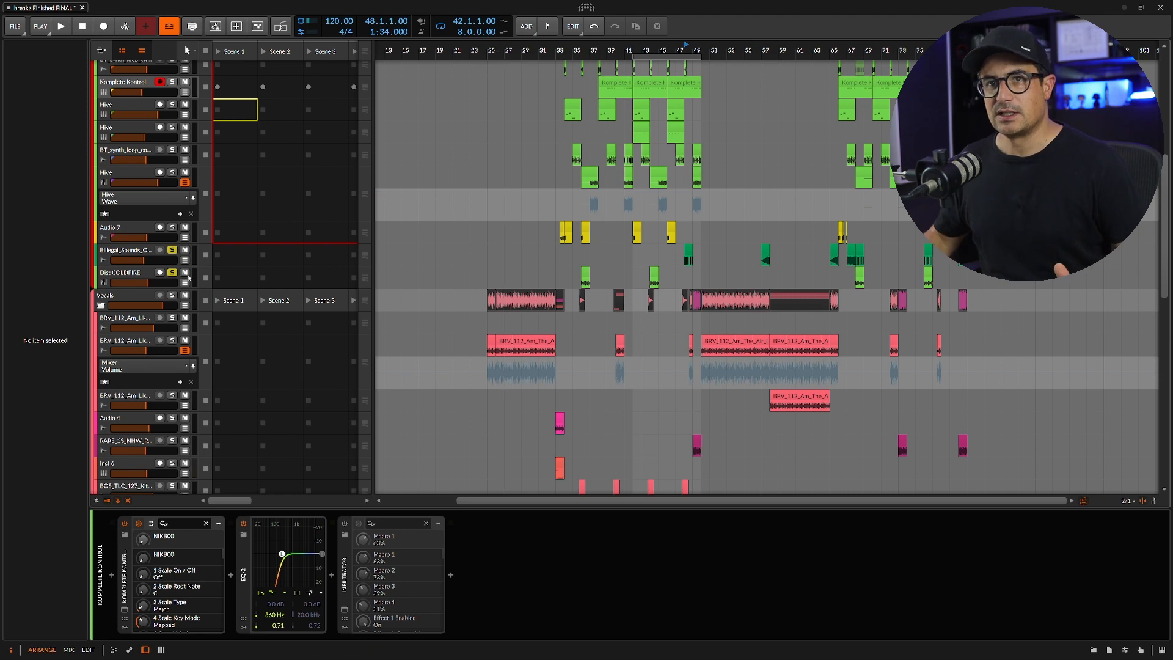
{"action": "left_click", "coordinate": [133, 341]}
{"action": "scroll", "coordinate": [452, 326], "scroll_direction": "down", "scroll_amount": 2}
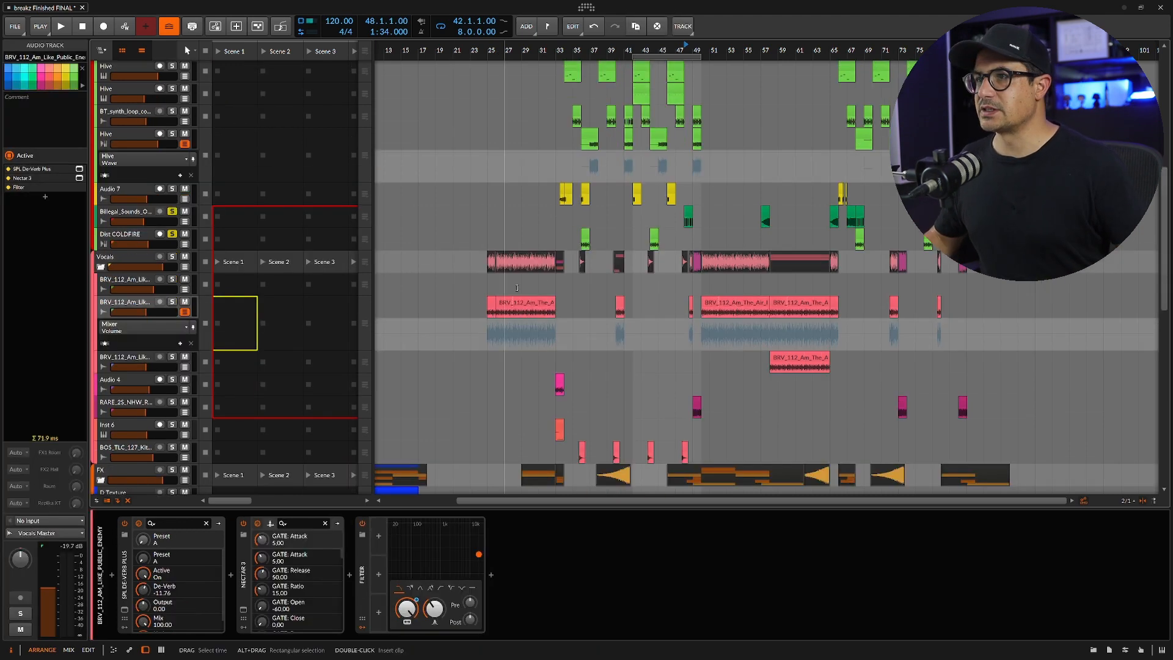
{"action": "left_click", "coordinate": [125, 610]}
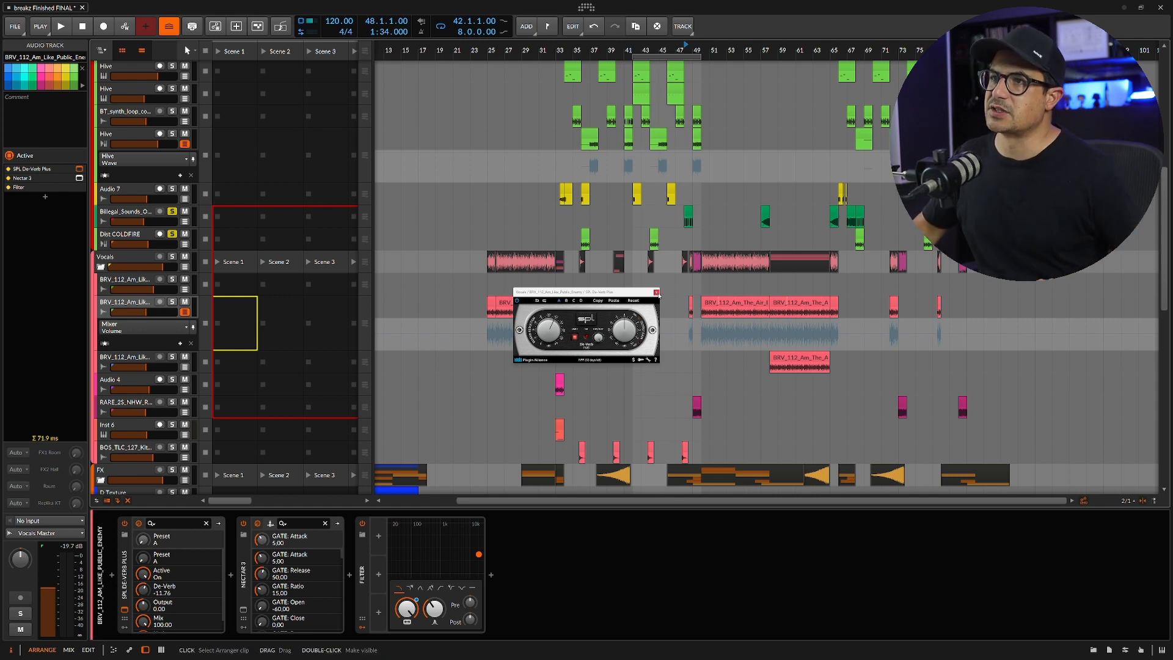
{"action": "left_click", "coordinate": [656, 292]}
Open the vocal track's Nectar 3 plug-in, view its EQ and Compressor modules, and play the soloed vocal with the compressor showing.
{"action": "left_click", "coordinate": [243, 610]}
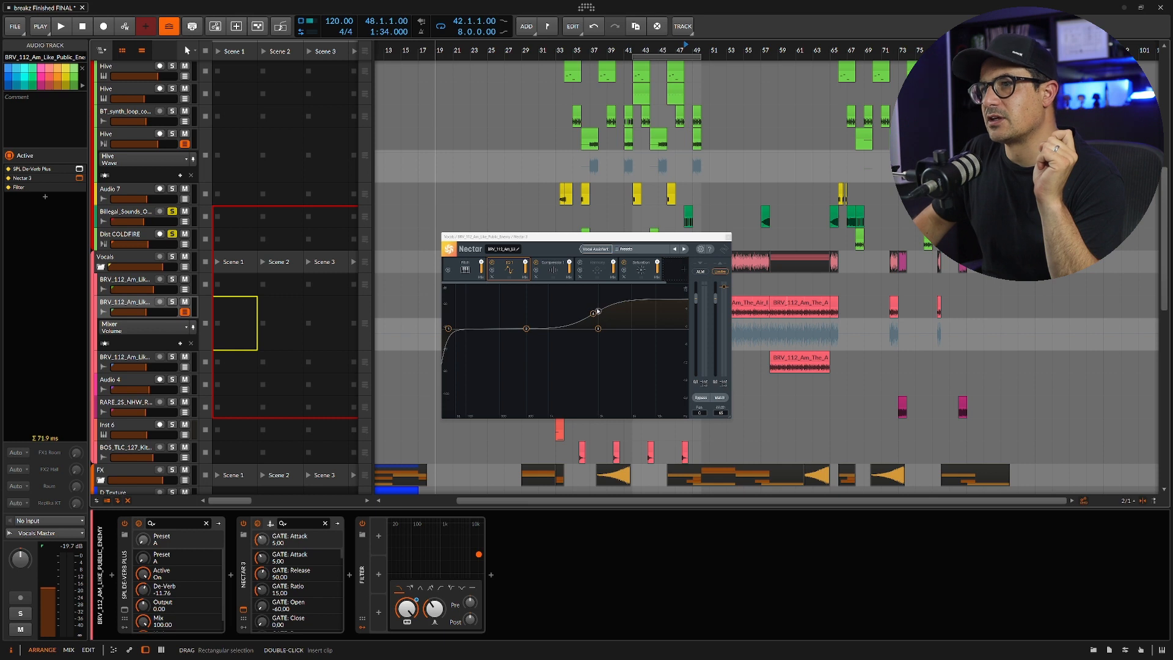
{"action": "left_click", "coordinate": [553, 269]}
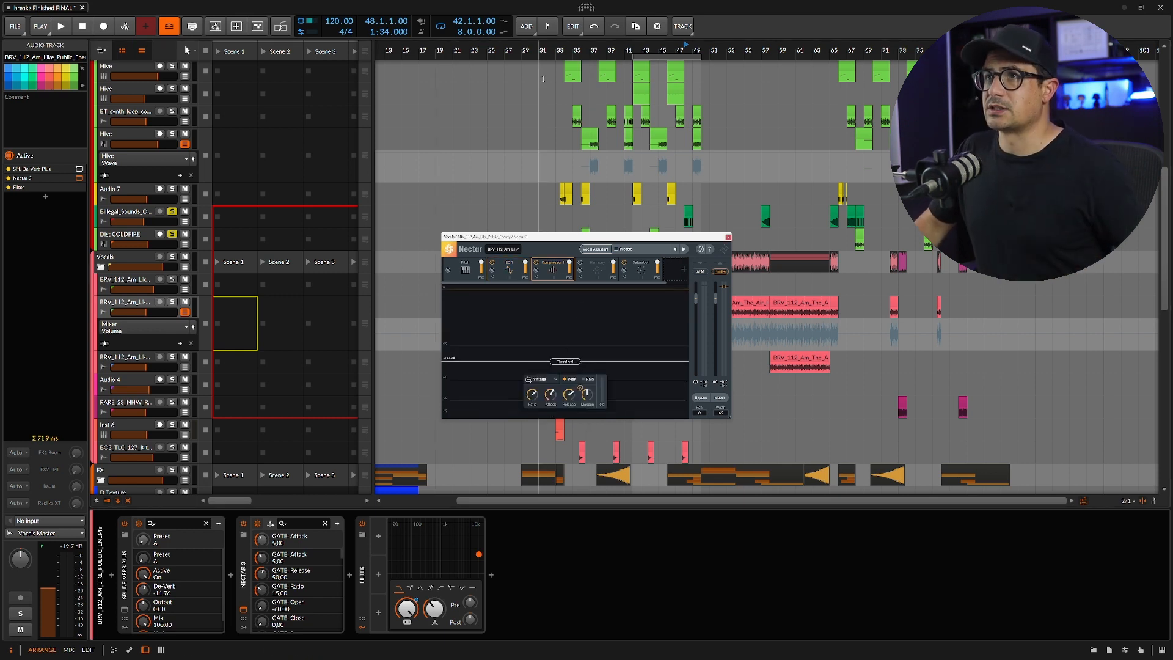
{"action": "left_click_drag", "start_coordinate": [669, 236], "coordinate": [877, 149]}
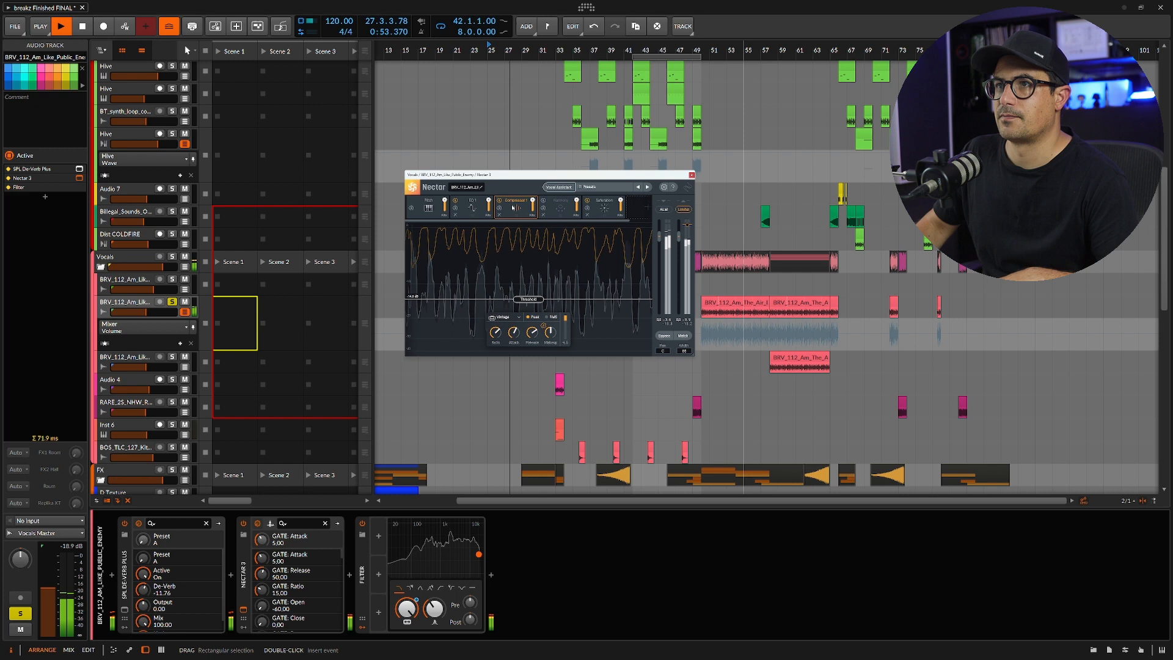
{"action": "key", "text": "space"}
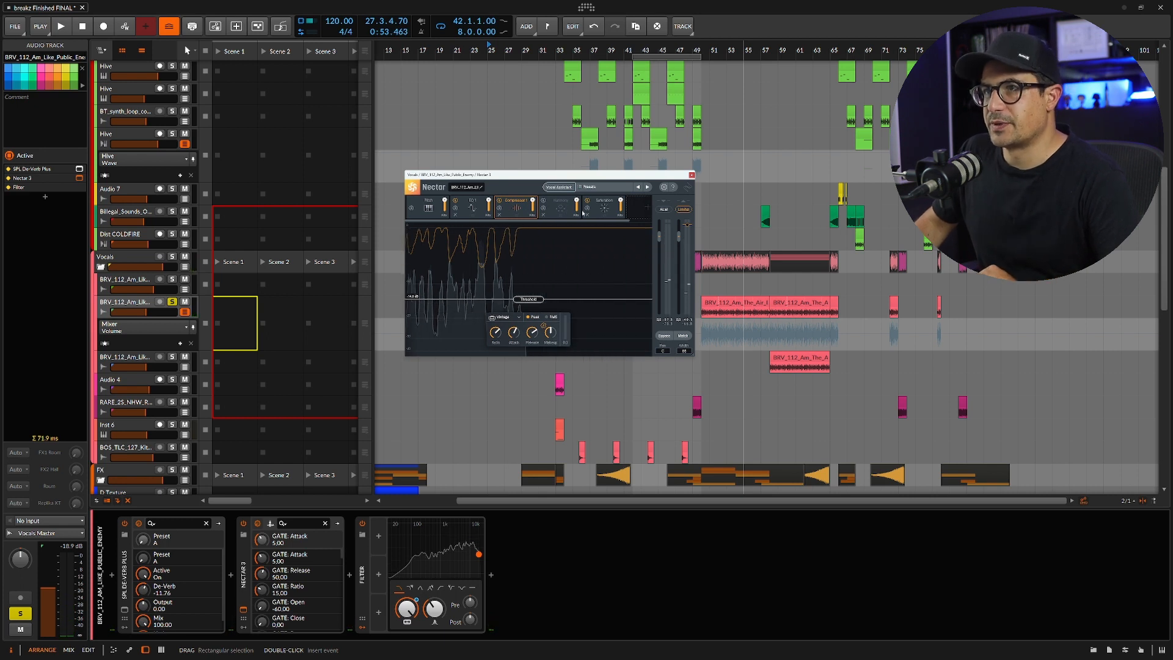
Open Nectar 3's Saturation module, raise the saturation amount from 0 to 100 during playback, and close the plug-in window.
{"action": "left_click", "coordinate": [600, 208]}
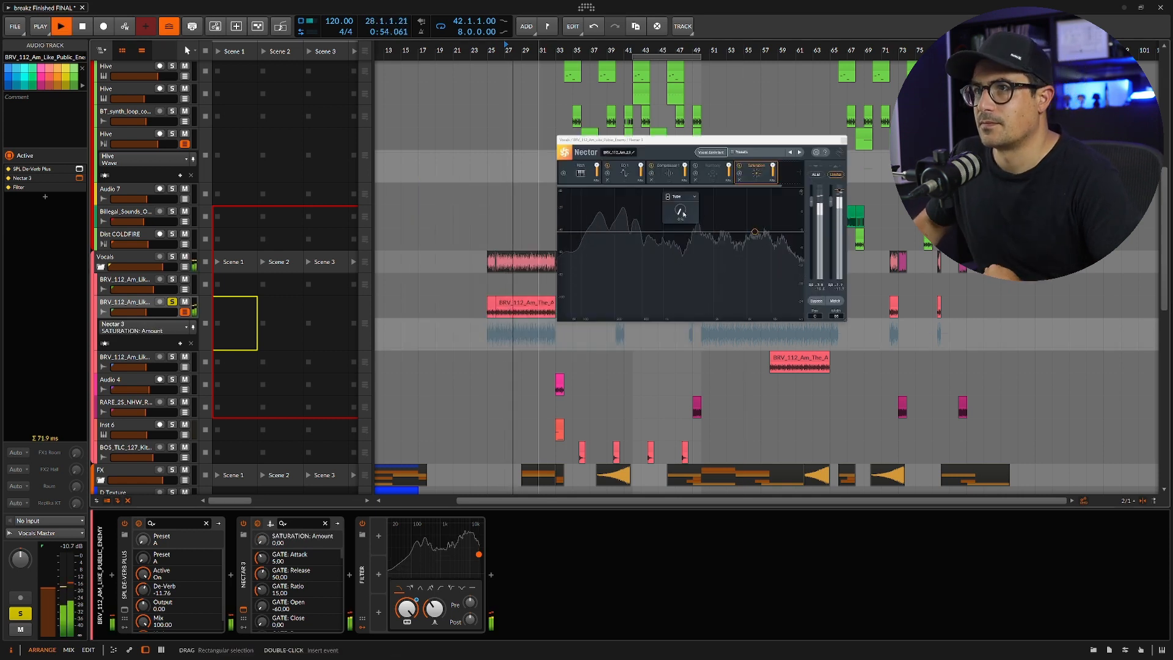
{"action": "left_click_drag", "start_coordinate": [684, 213], "coordinate": [689, 41]}
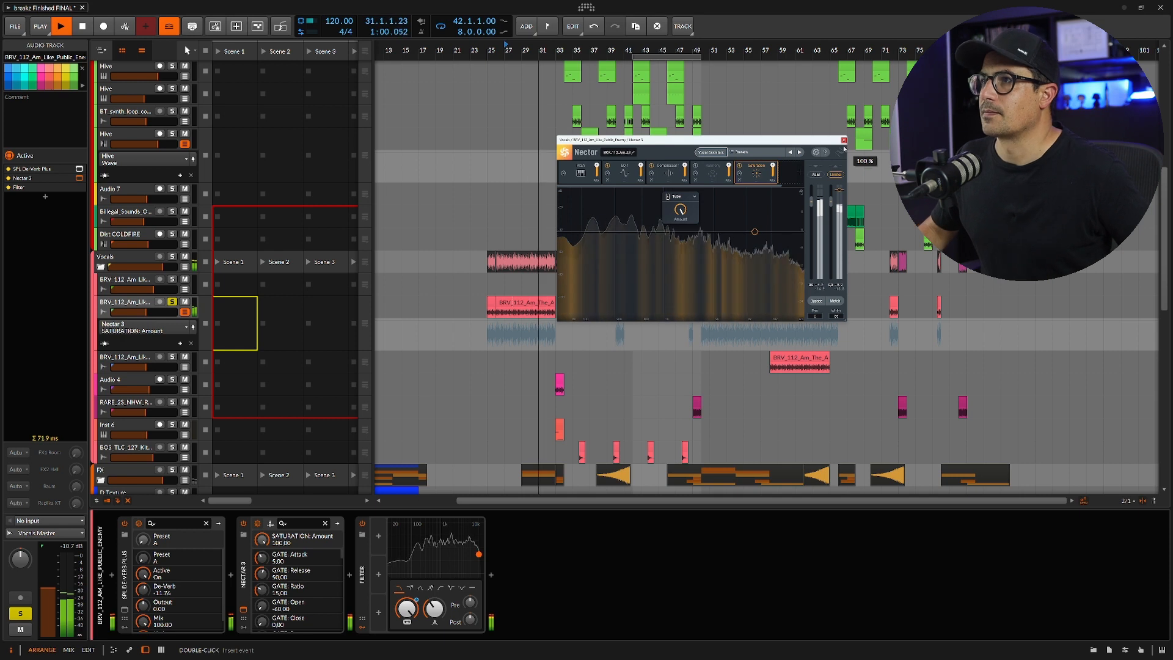
{"action": "left_click", "coordinate": [843, 139]}
Play the soloed vocal's section around bar 53 with its Filter device in view, and stop.
{"action": "key", "text": "space"}
{"action": "left_click", "coordinate": [470, 485]}
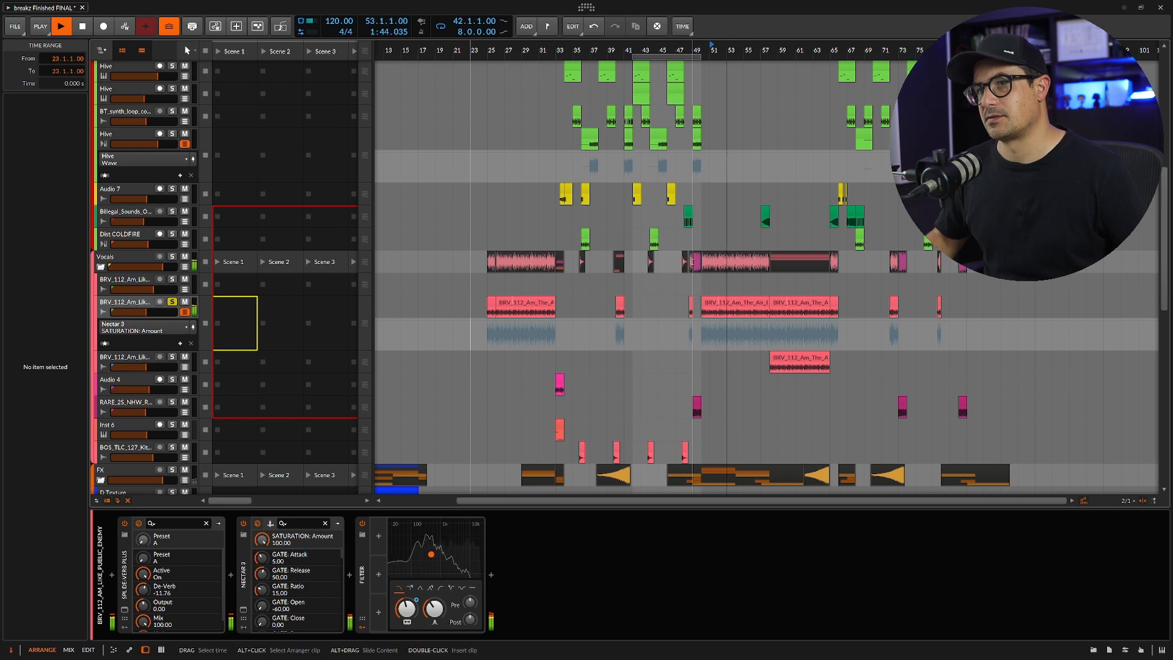
{"action": "key", "text": "space"}
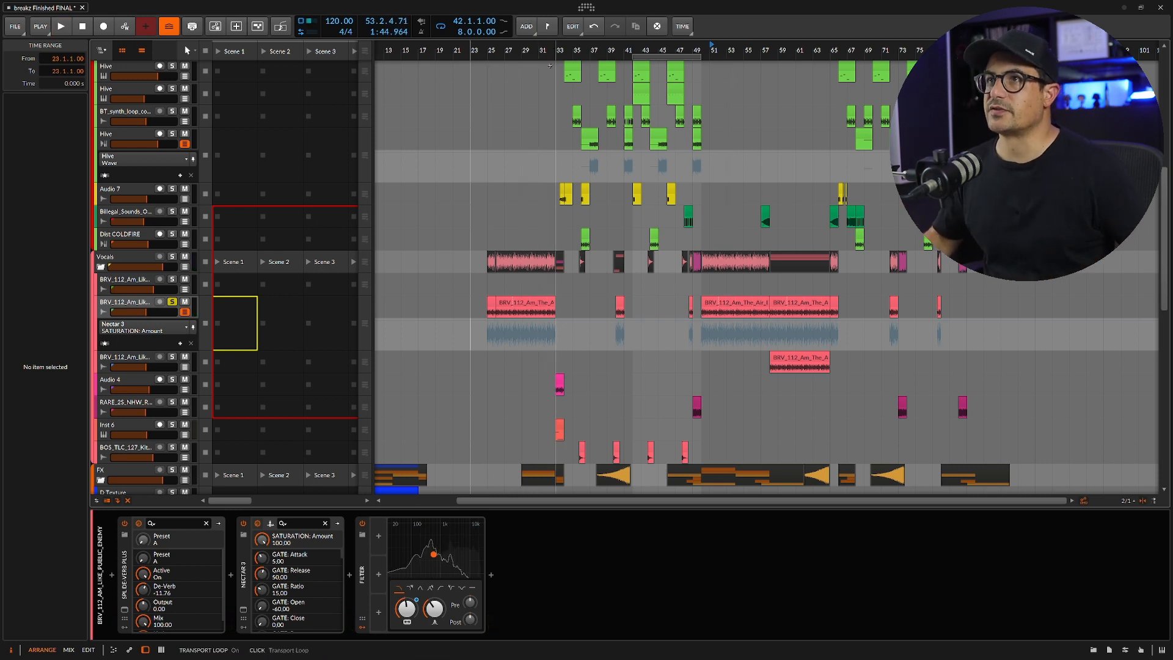
Select the Audio 4 vocal track and inspect its Stereo Split left chain, OTT device and VocalSynth 2 plug-in window.
{"action": "scroll", "coordinate": [549, 65], "scroll_direction": "up", "scroll_amount": 8}
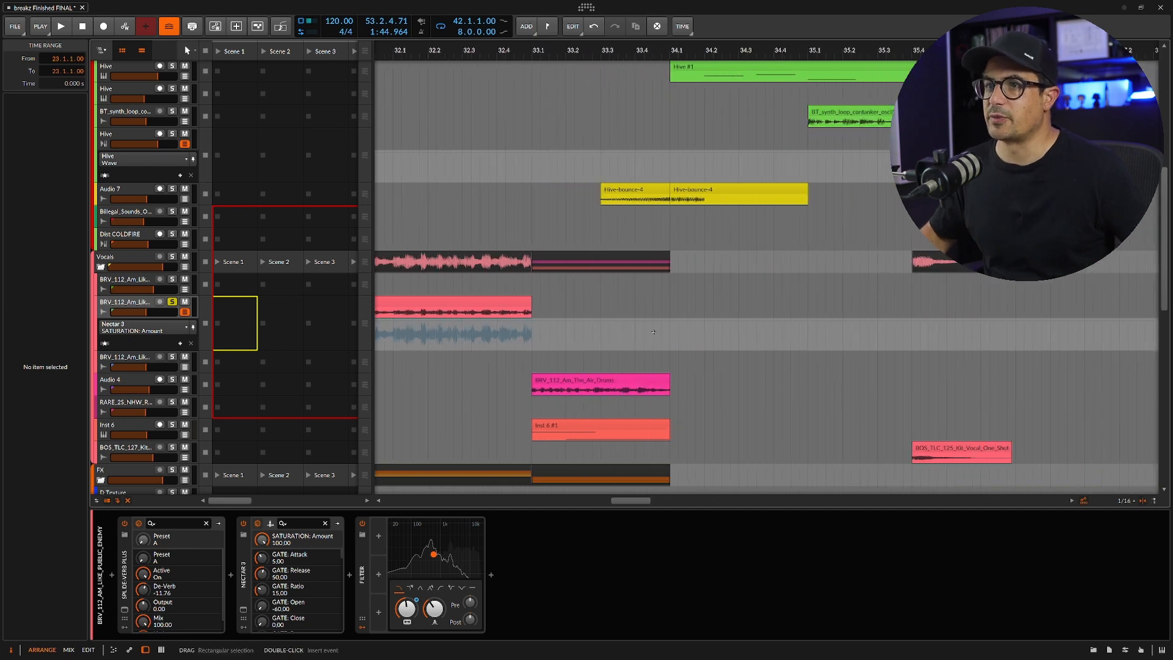
{"action": "left_click", "coordinate": [522, 385]}
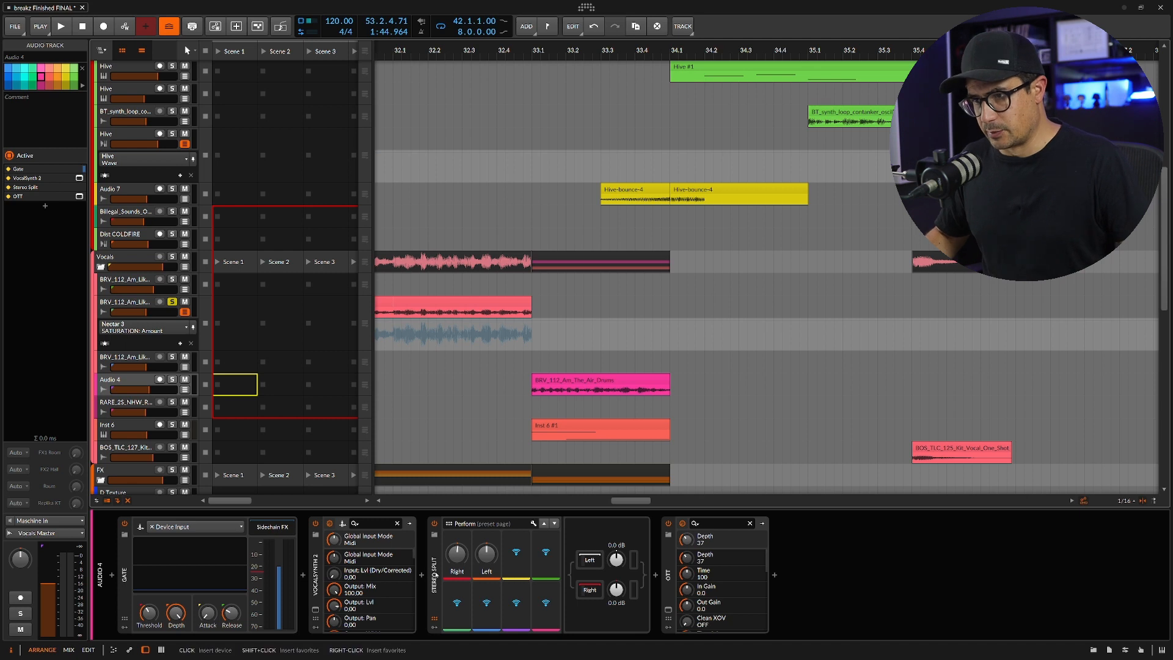
{"action": "left_click", "coordinate": [595, 565]}
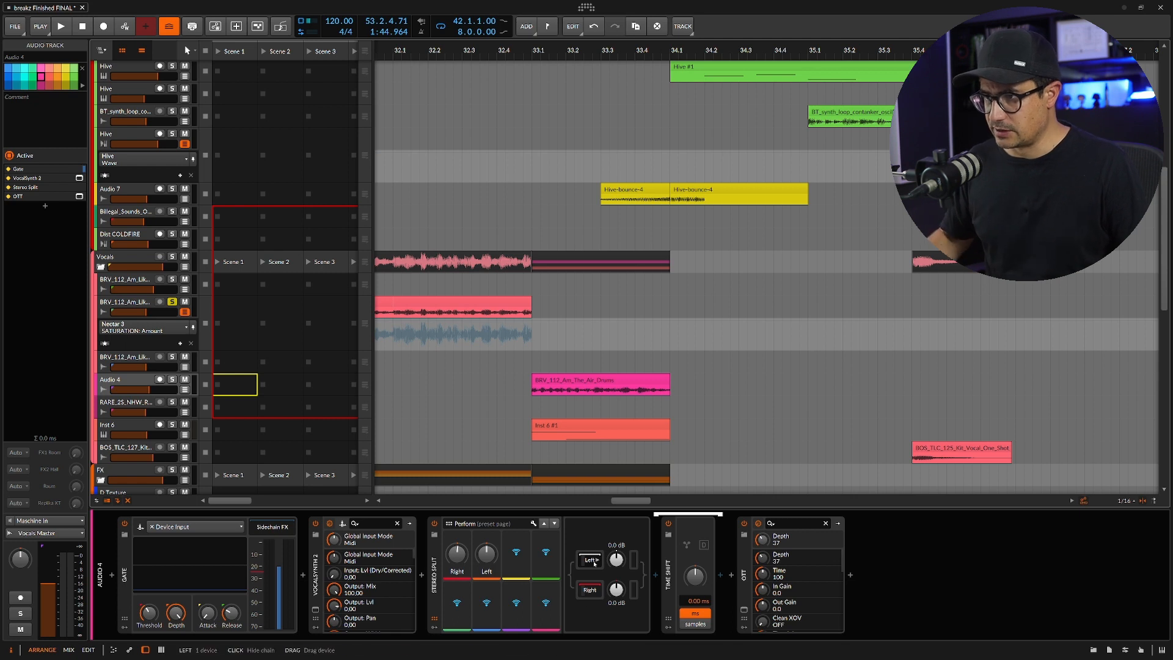
{"action": "left_click", "coordinate": [745, 584]}
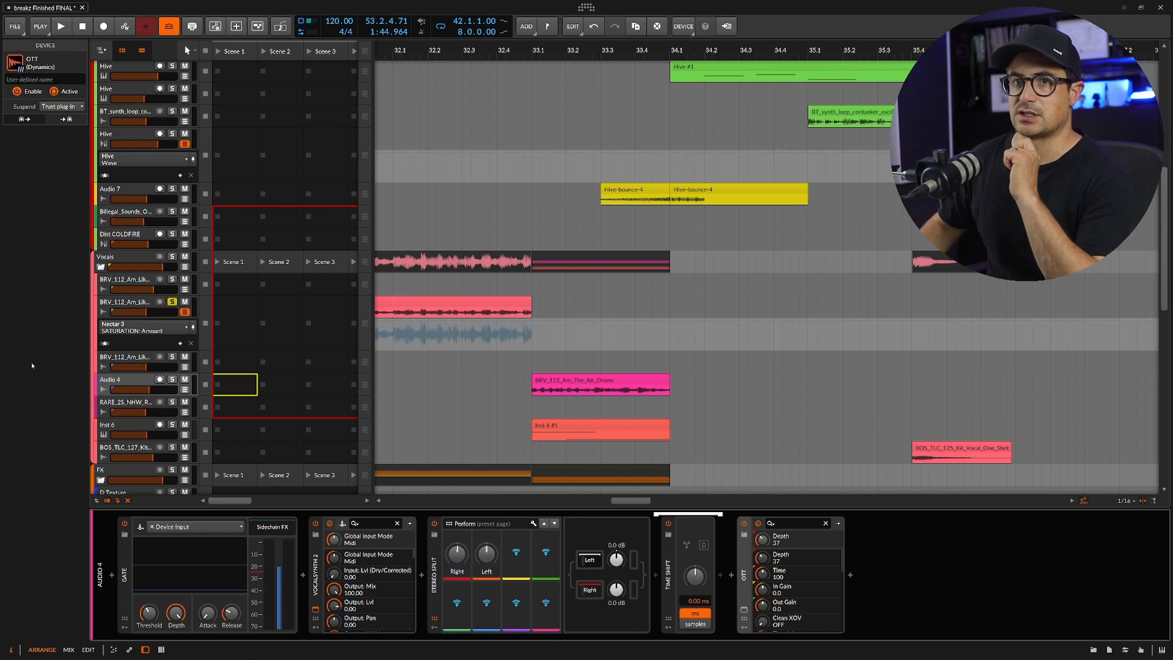
{"action": "left_click_drag", "start_coordinate": [403, 257], "coordinate": [305, 108]}
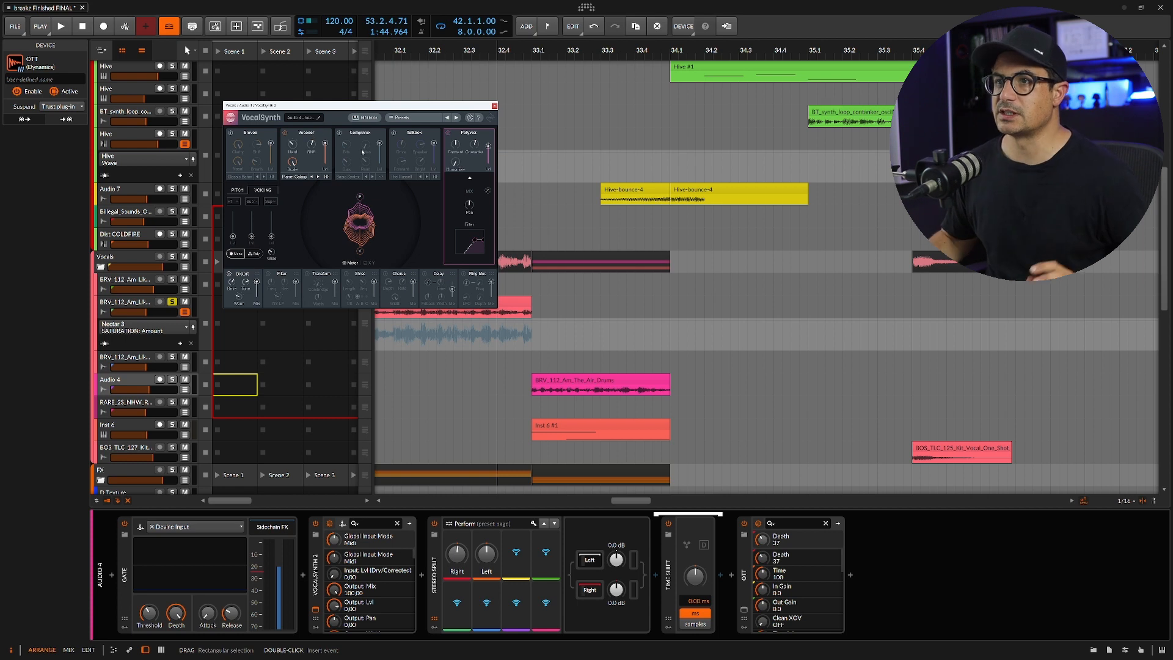
Solo the Audio 4 and Inst 6 tracks, play their clips around bar 33, and stop playback.
{"action": "left_click", "coordinate": [173, 379]}
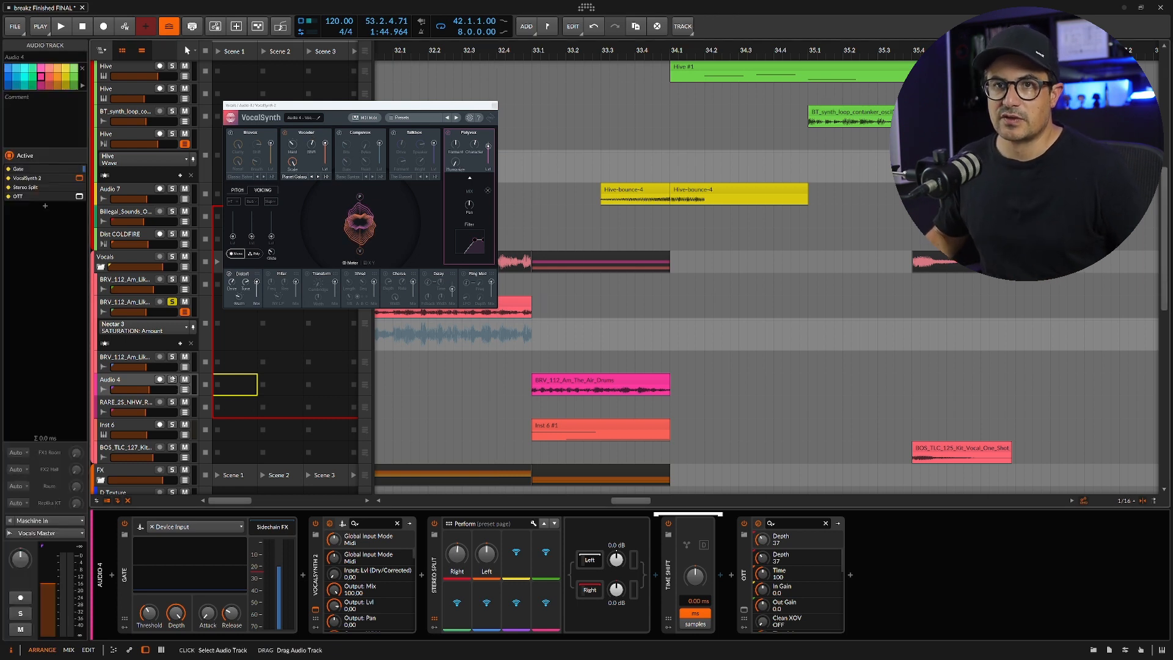
{"action": "left_click", "coordinate": [172, 380]}
{"action": "left_click", "coordinate": [428, 50]}
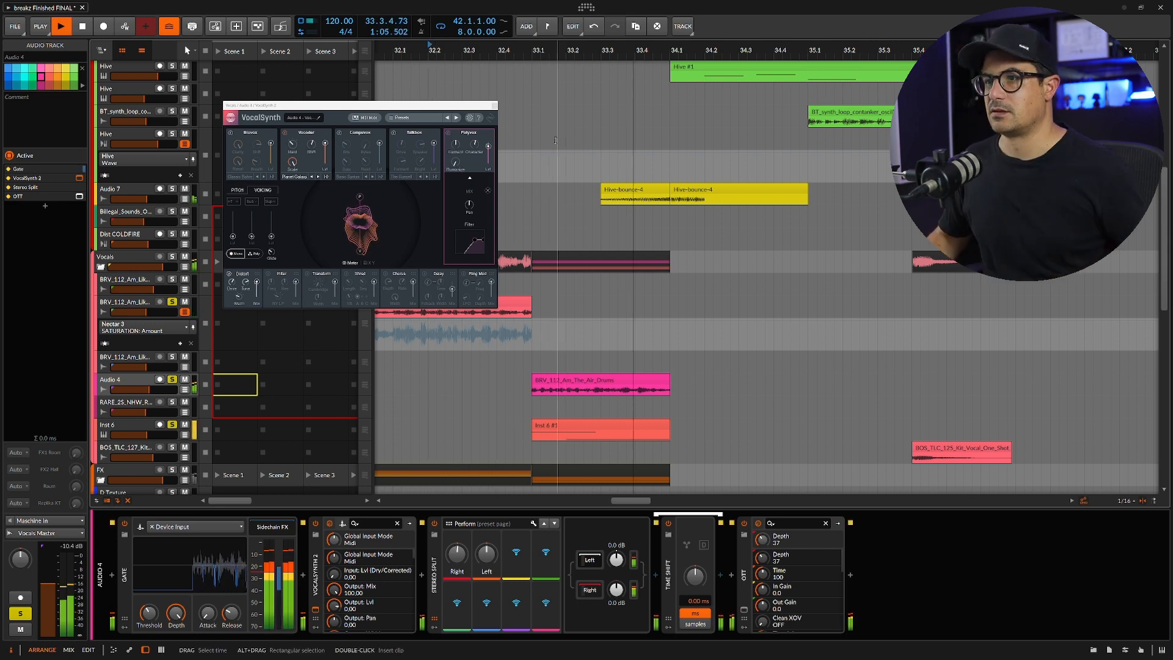
{"action": "key", "text": "space"}
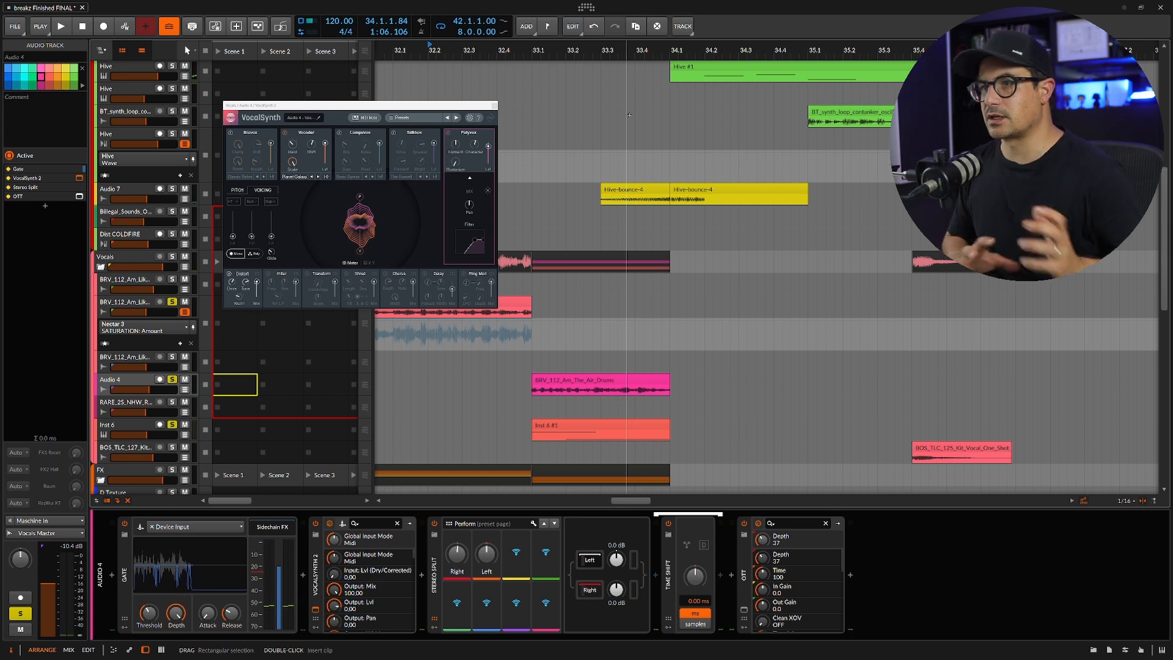
Open the lower vocal track's clip at bar 58 to view its pitch automation, and close the VocalSynth window.
{"action": "left_click_drag", "start_coordinate": [963, 50], "coordinate": [429, 22]}
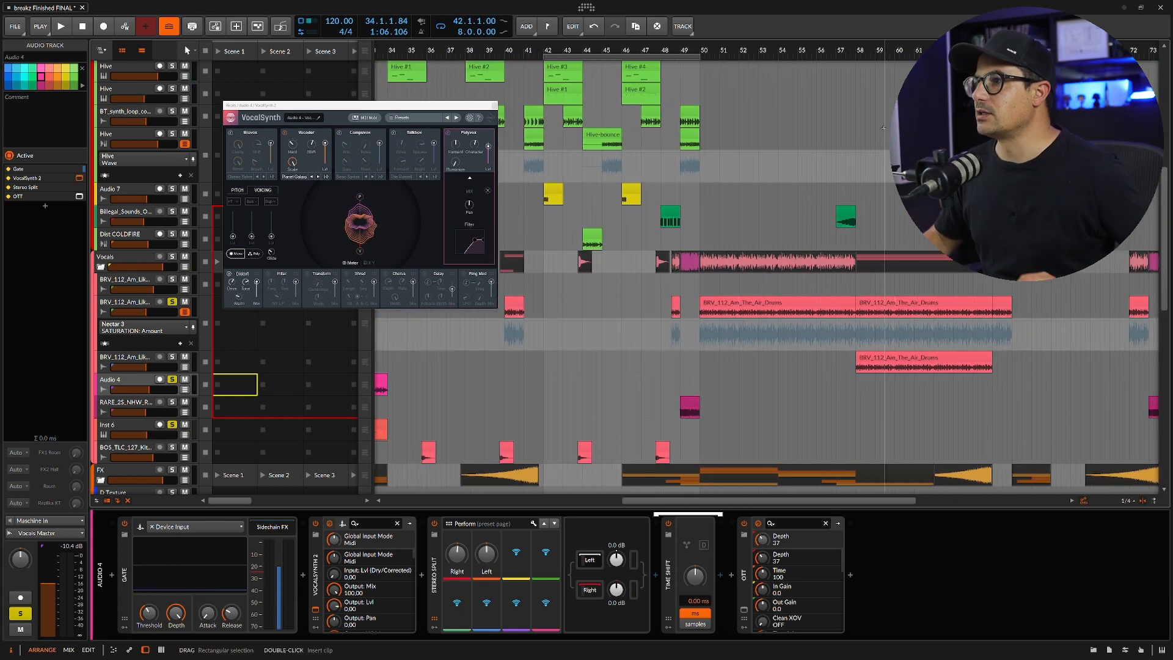
{"action": "left_click_drag", "start_coordinate": [883, 50], "coordinate": [721, 50]}
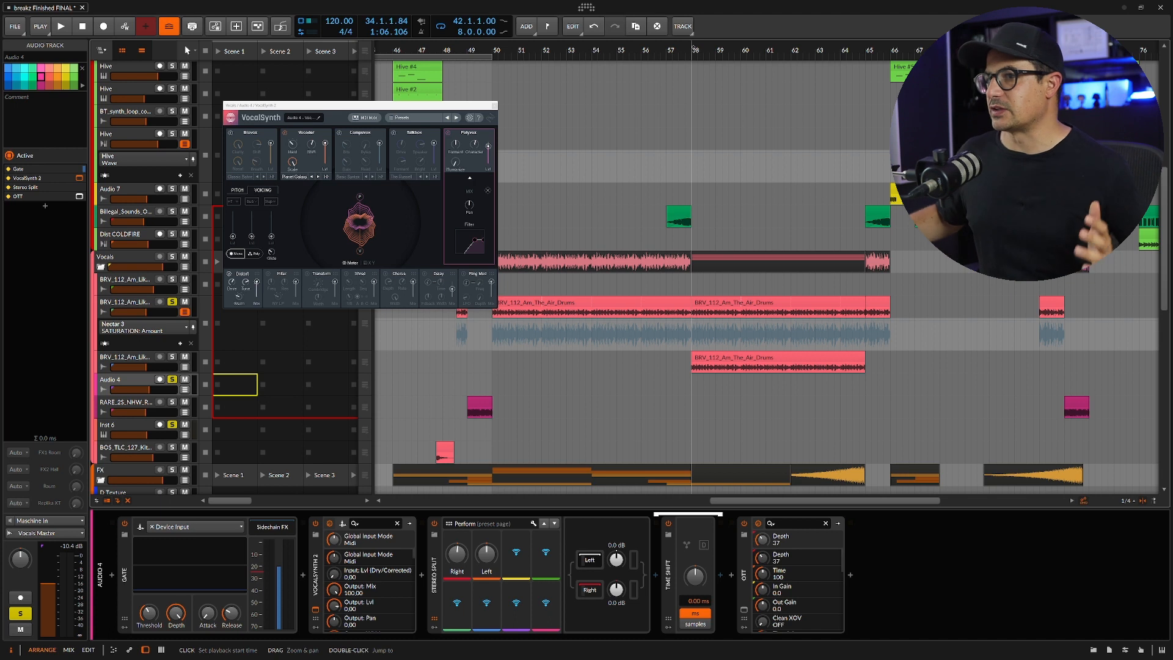
{"action": "left_click", "coordinate": [693, 49]}
{"action": "double_click", "coordinate": [809, 358]}
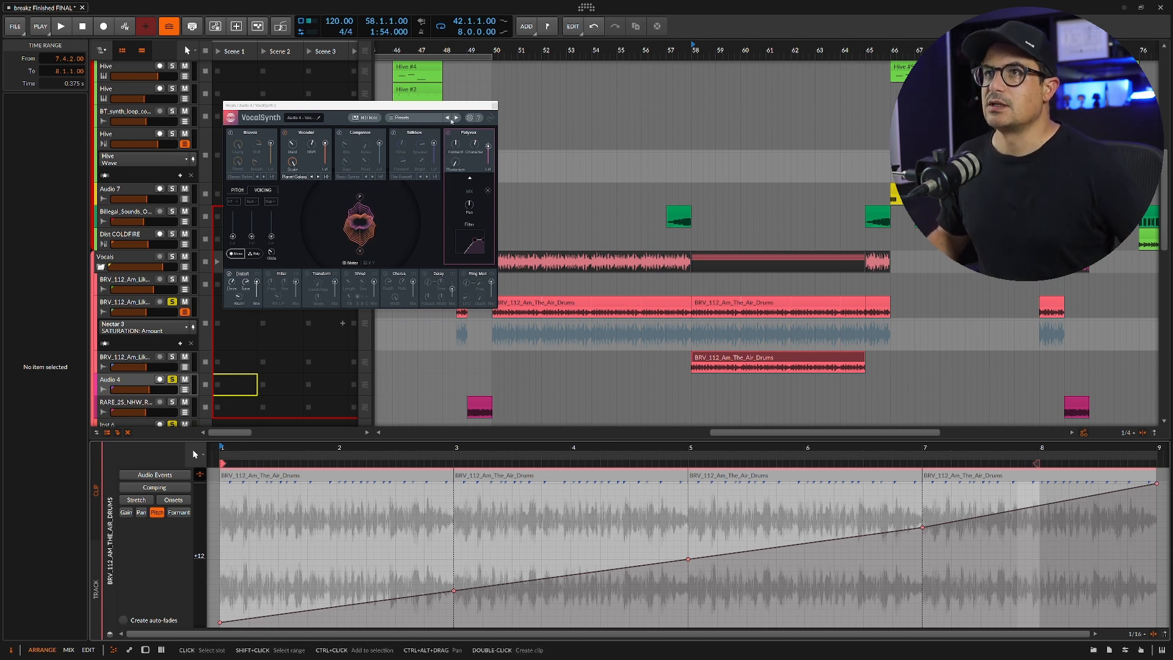
{"action": "left_click", "coordinate": [494, 106]}
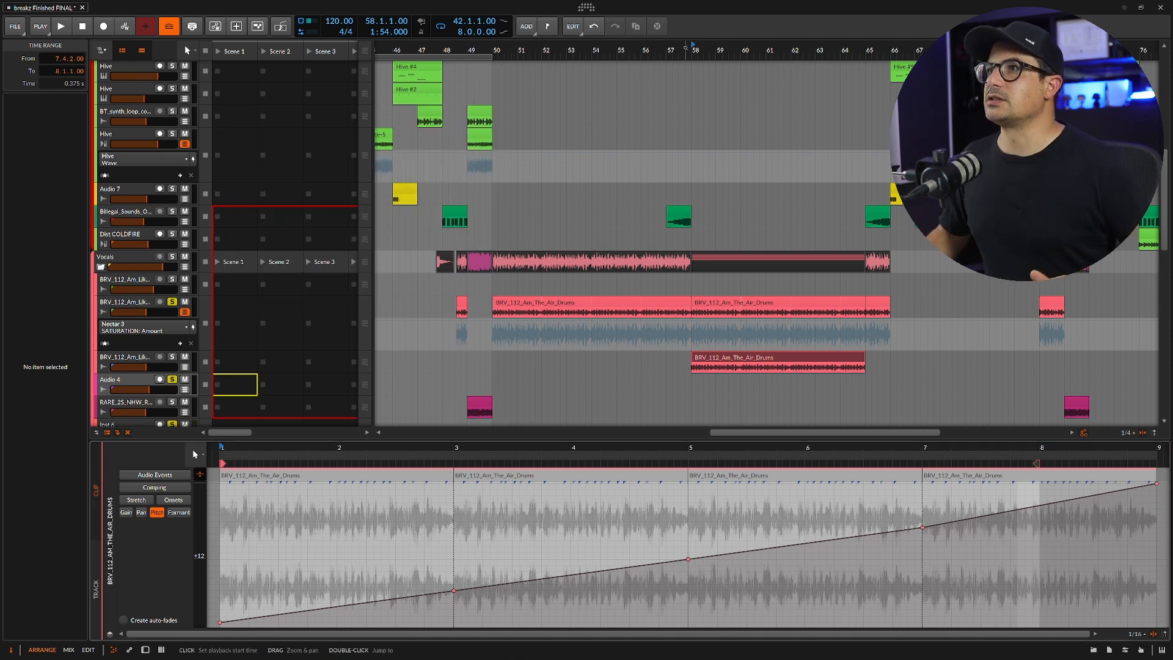
Play from bar 58 with the Vocals group and the pitch-automated vocal track soloed to hear the rising vocal.
{"action": "key", "text": "space"}
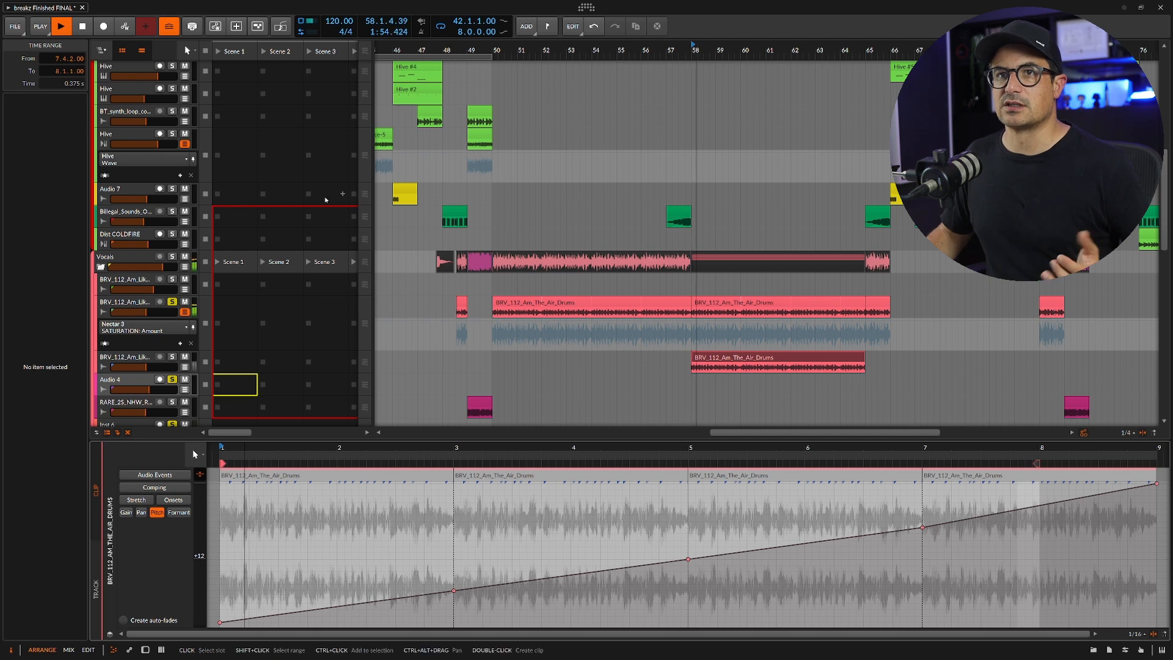
{"action": "left_click", "coordinate": [171, 257]}
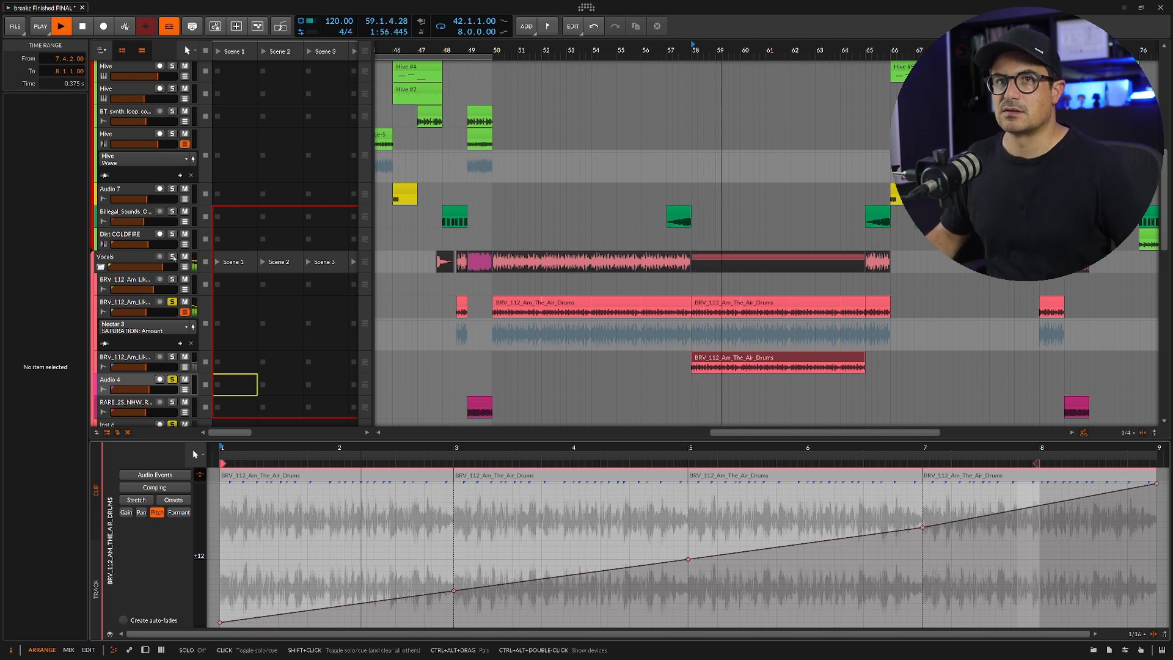
{"action": "left_click", "coordinate": [173, 356]}
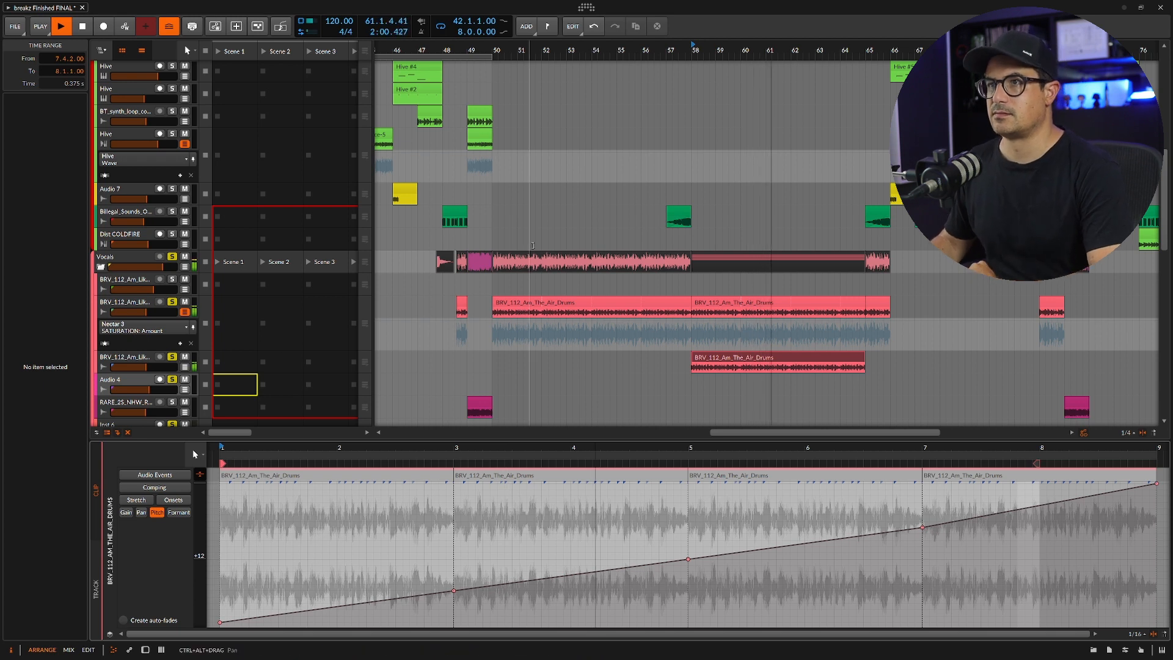
{"action": "left_click_drag", "start_coordinate": [755, 50], "coordinate": [502, 50]}
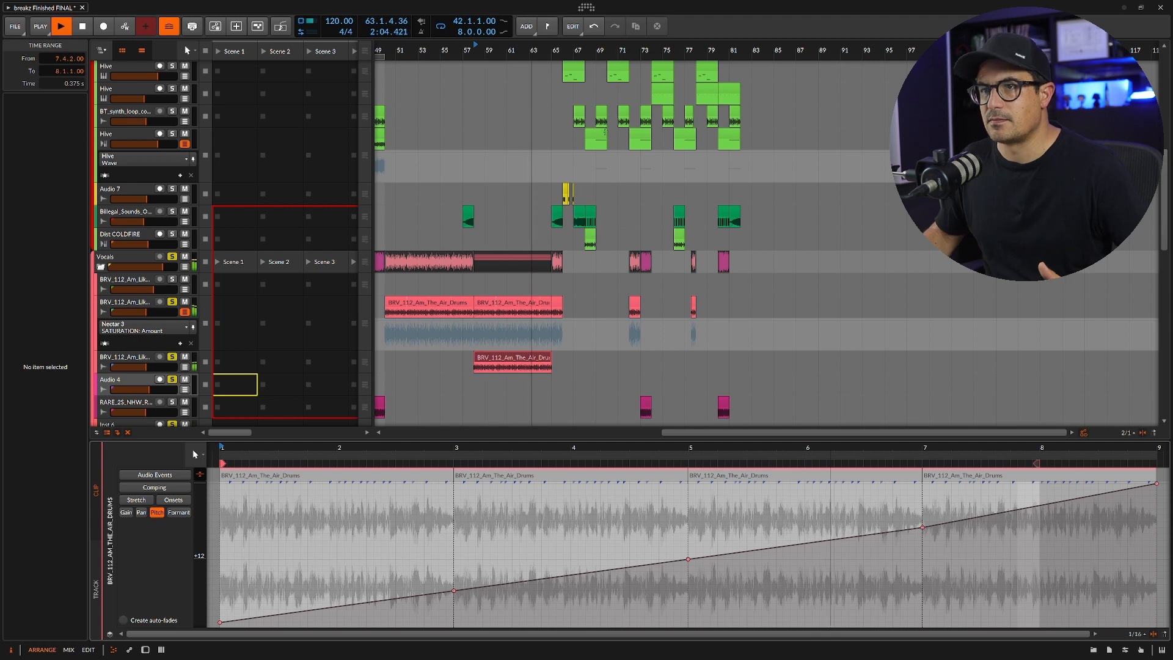
{"action": "scroll", "coordinate": [565, 75], "scroll_direction": "down", "scroll_amount": 5}
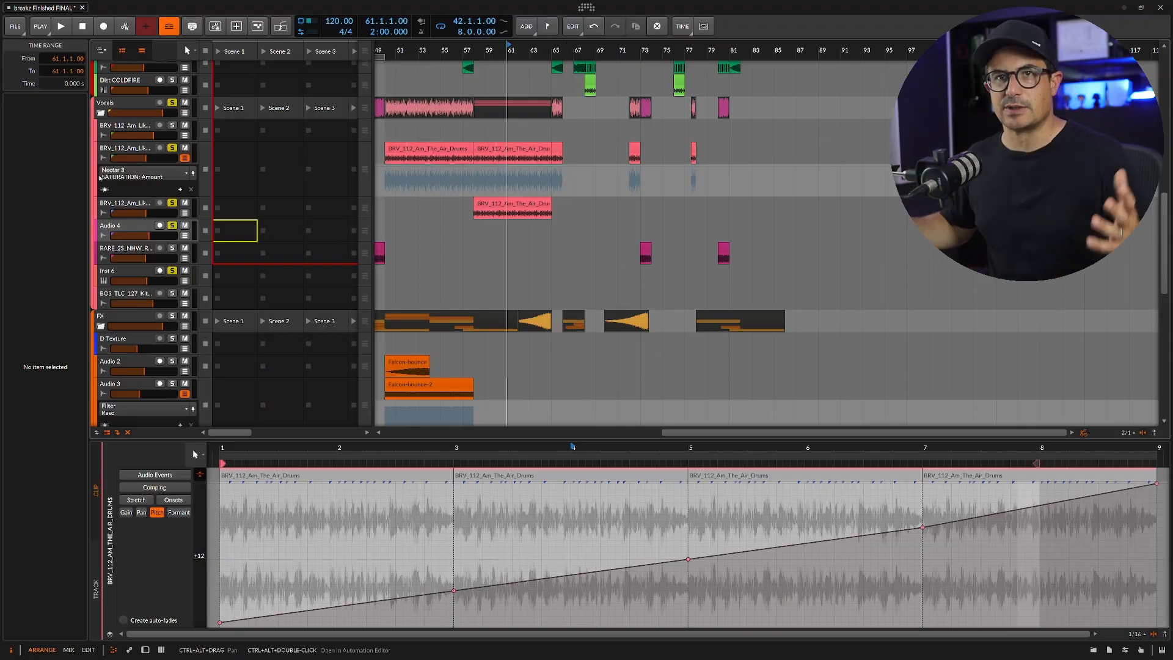
Clear the vocal solos, solo the FX group's KSHMR Impact w Sweep 16 track, and play its bar 49 clip from bar 50.
{"action": "left_click", "coordinate": [173, 149], "text": "shift"}
{"action": "scroll", "coordinate": [611, 244], "scroll_direction": "down", "scroll_amount": 5}
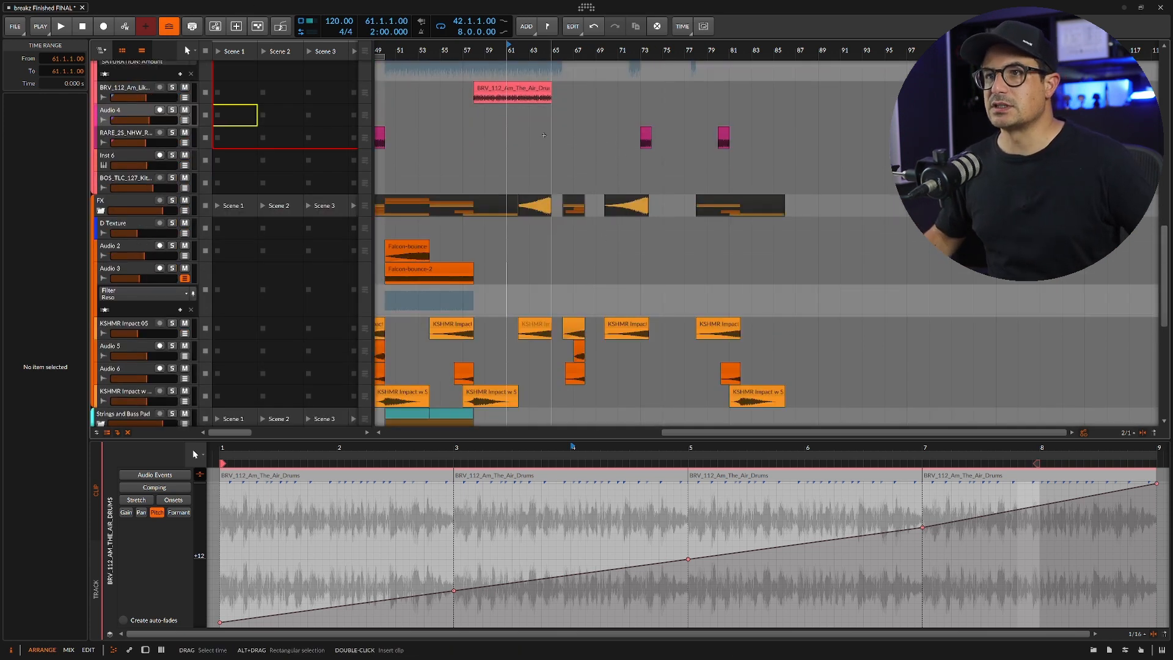
{"action": "left_click_drag", "start_coordinate": [401, 45], "coordinate": [548, 175]}
{"action": "left_click", "coordinate": [516, 359]}
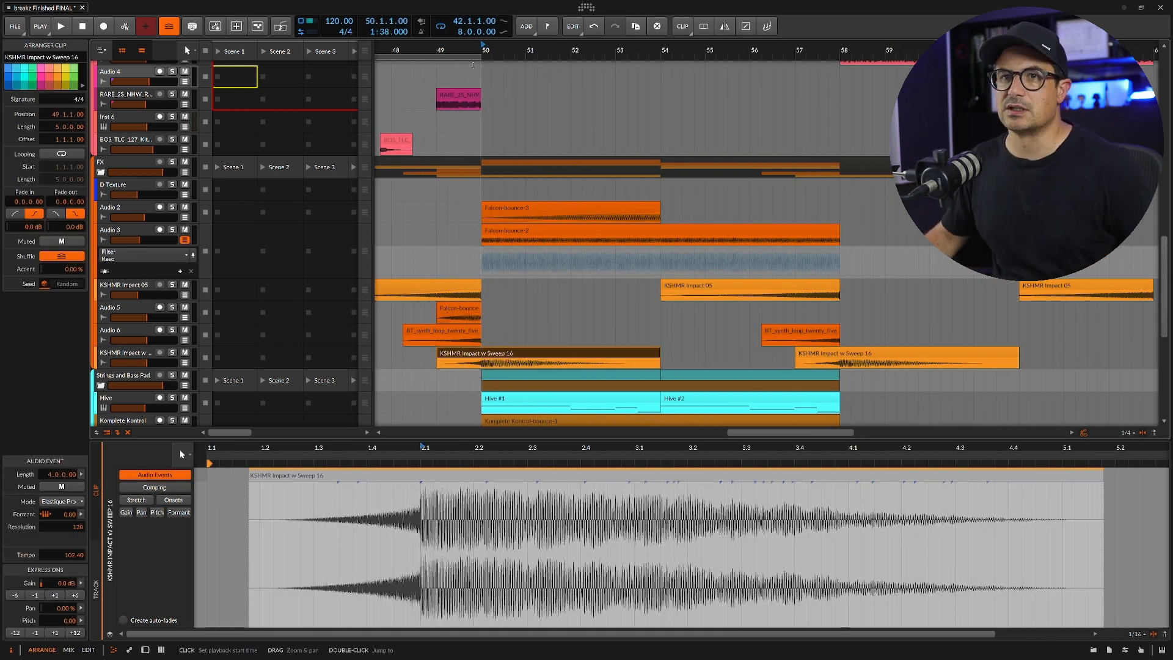
{"action": "left_click", "coordinate": [171, 352]}
{"action": "key", "text": "space"}
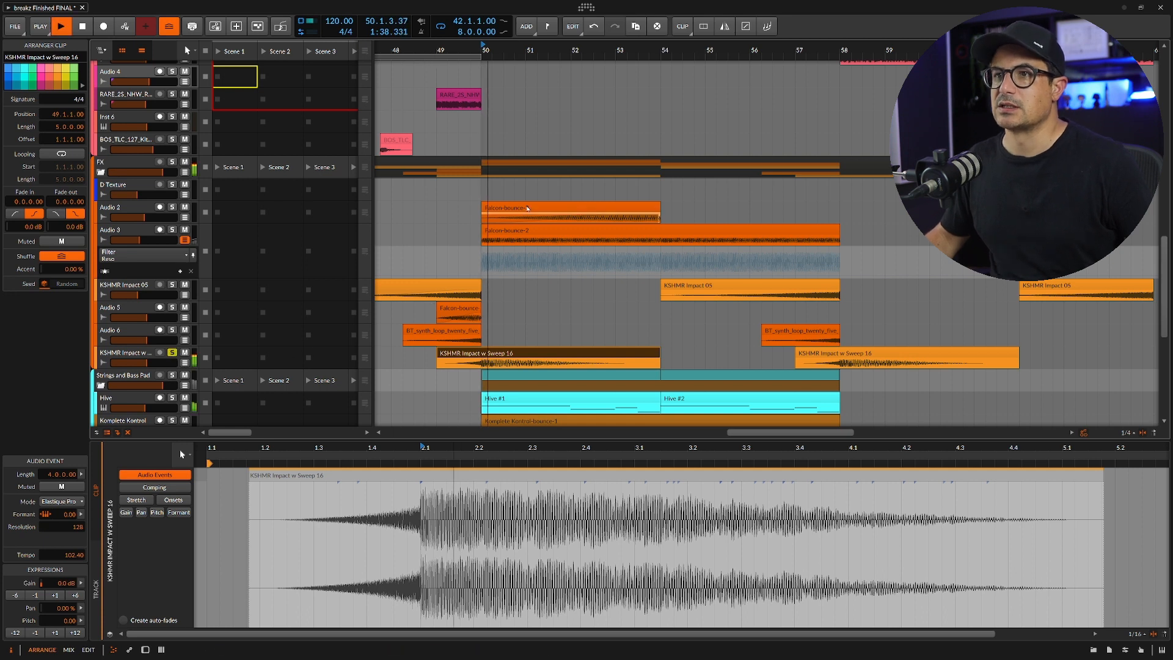
{"action": "key", "text": "space"}
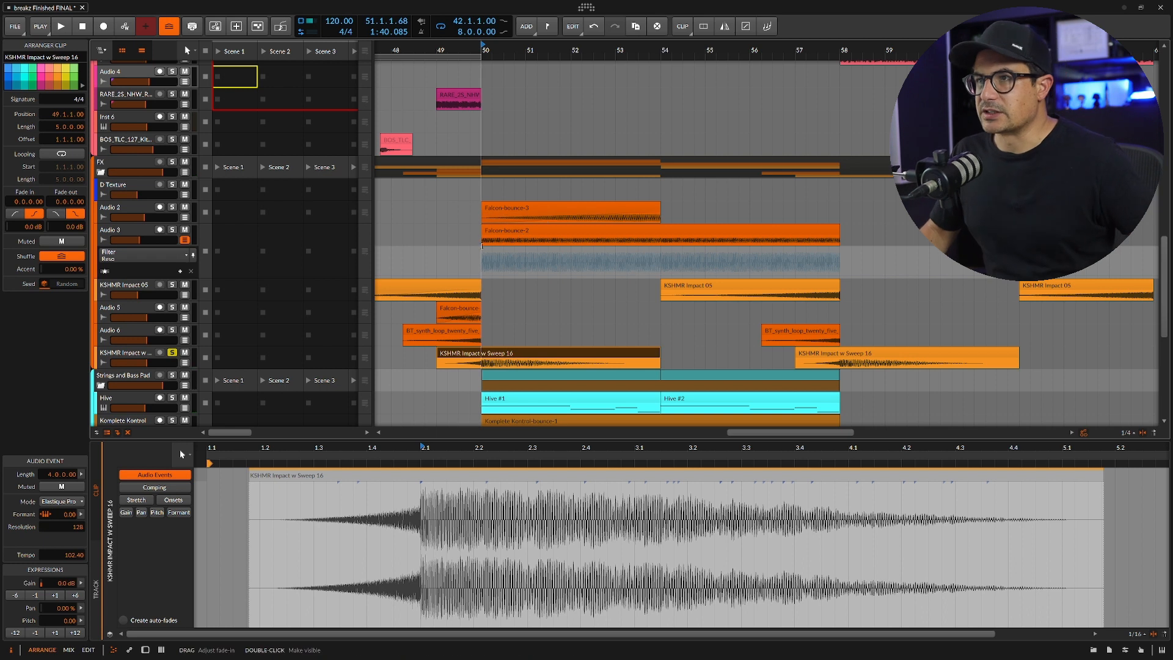
Inspect the Falcon-bounce-2 clip at bar 50, solo its Audio 3 track, and play it from bar 50.
{"action": "left_click", "coordinate": [508, 233]}
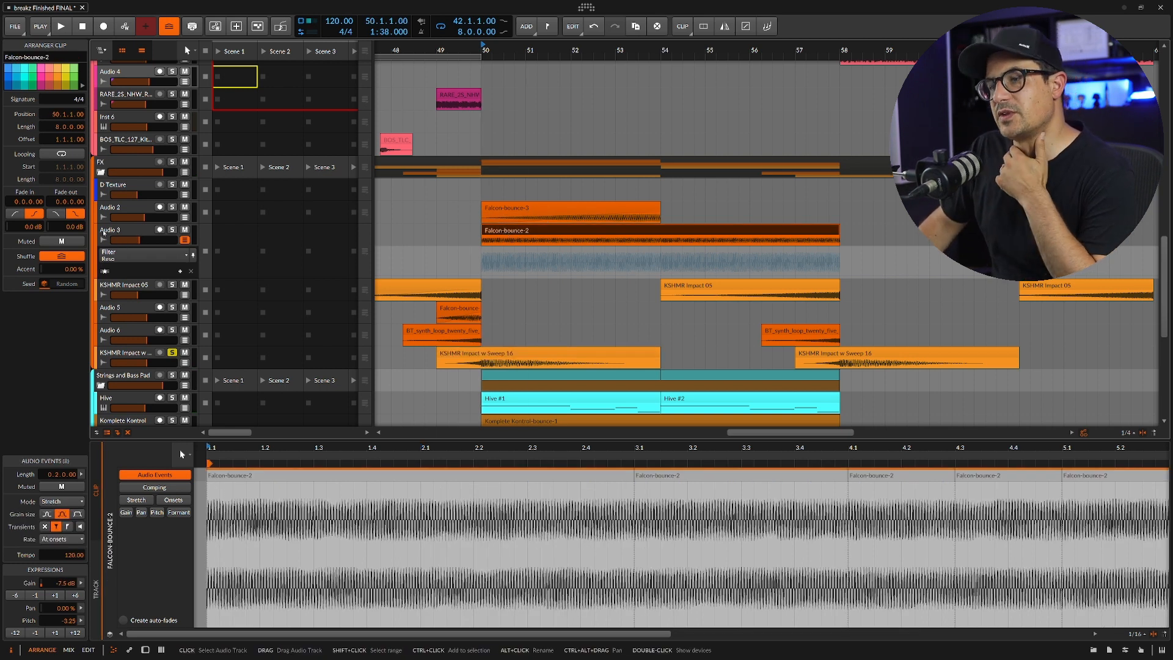
{"action": "left_click", "coordinate": [104, 232]}
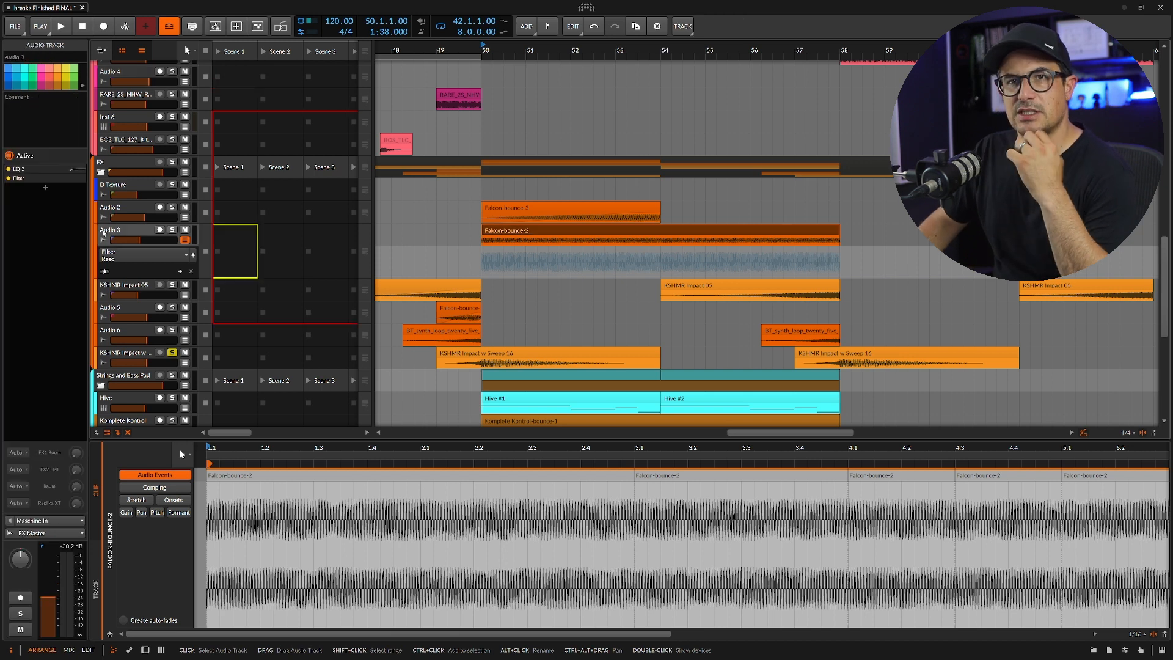
{"action": "left_click", "coordinate": [172, 229]}
{"action": "key", "text": "space"}
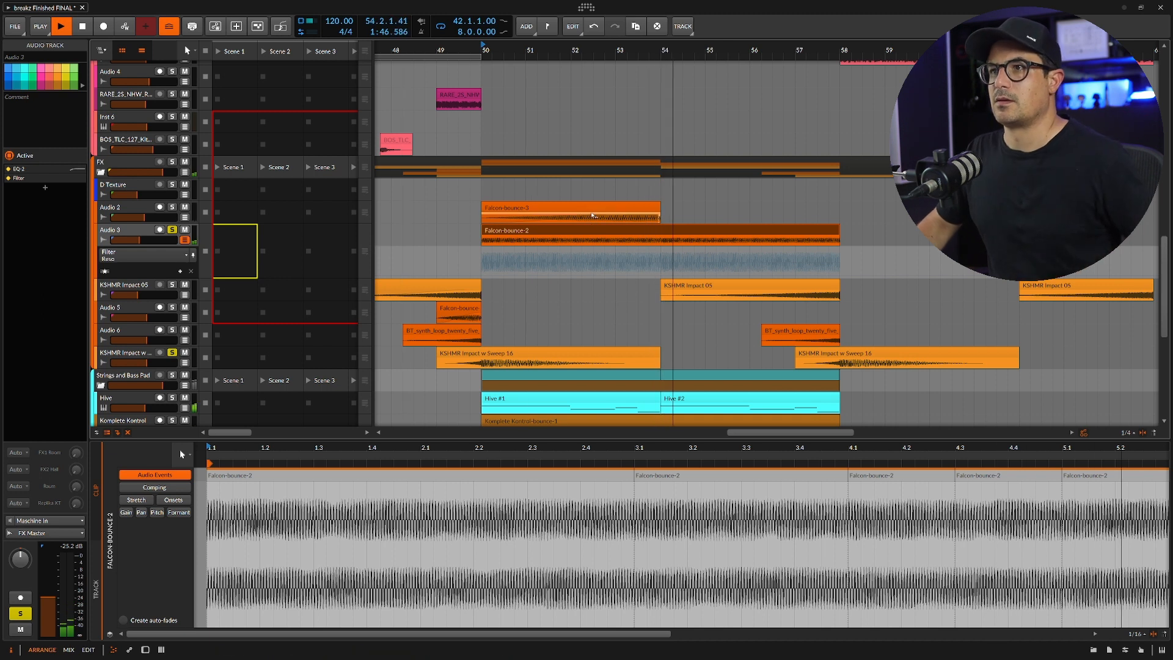
{"action": "key", "text": "space"}
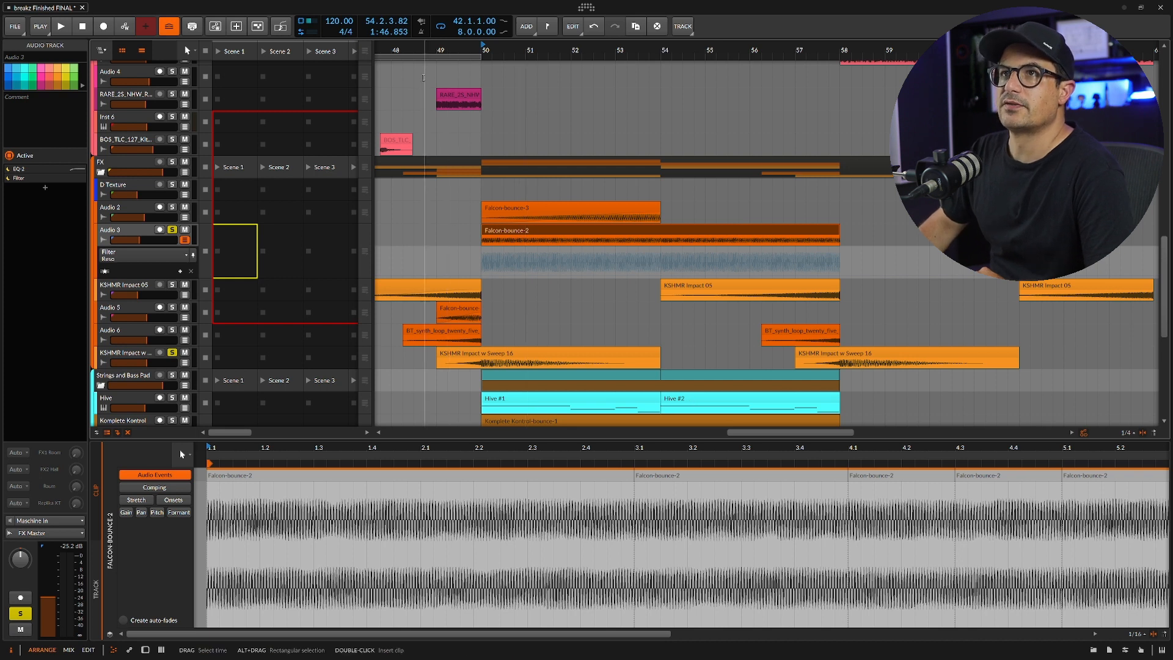
Play the intro effects from around bar 5, inspecting the Falcon-bounce-3 clip and soloing the D Texture and Audio 2 tracks.
{"action": "left_click_drag", "start_coordinate": [449, 55], "coordinate": [606, 55]}
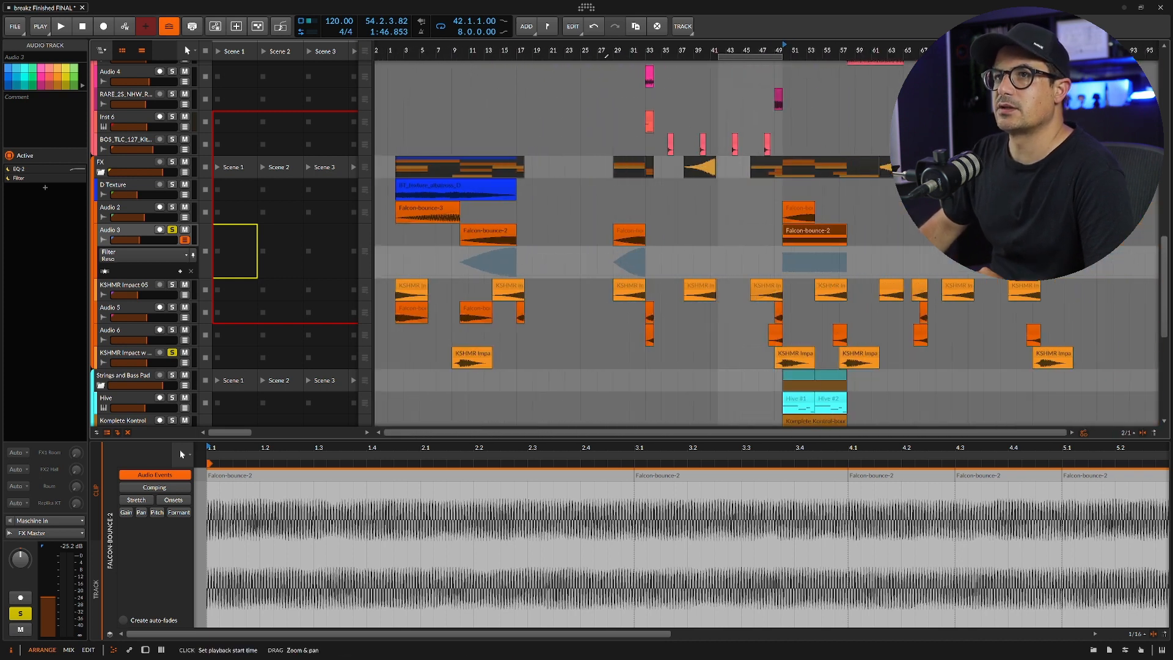
{"action": "left_click", "coordinate": [422, 48]}
{"action": "key", "text": "space"}
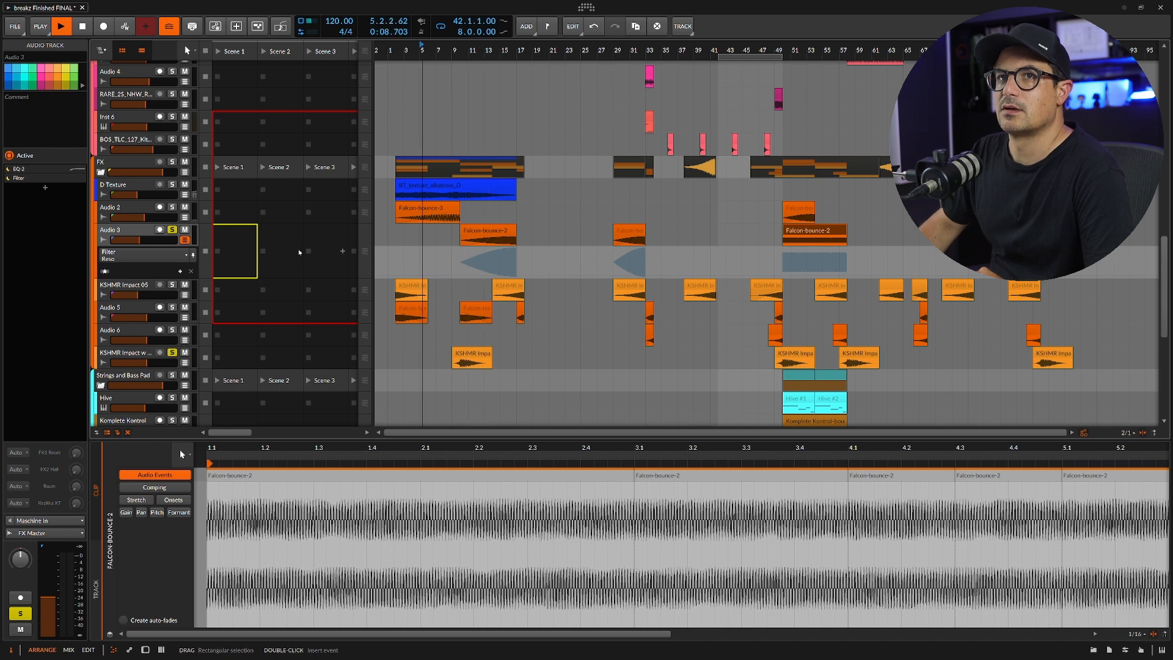
{"action": "left_click", "coordinate": [451, 209]}
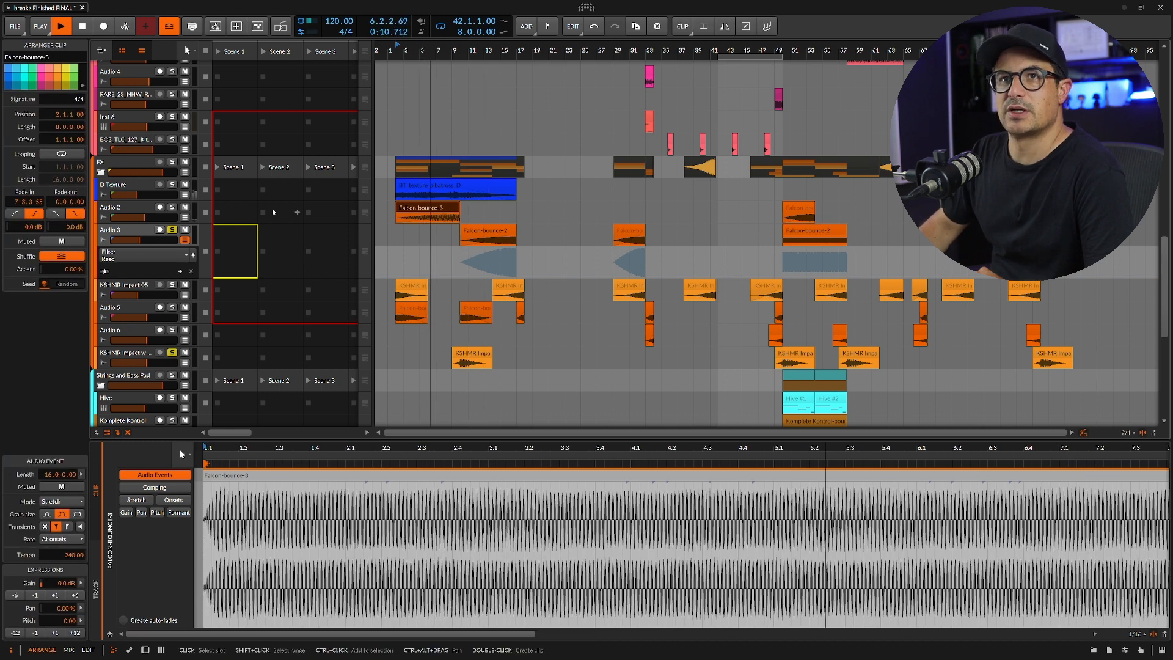
{"action": "left_click", "coordinate": [173, 186]}
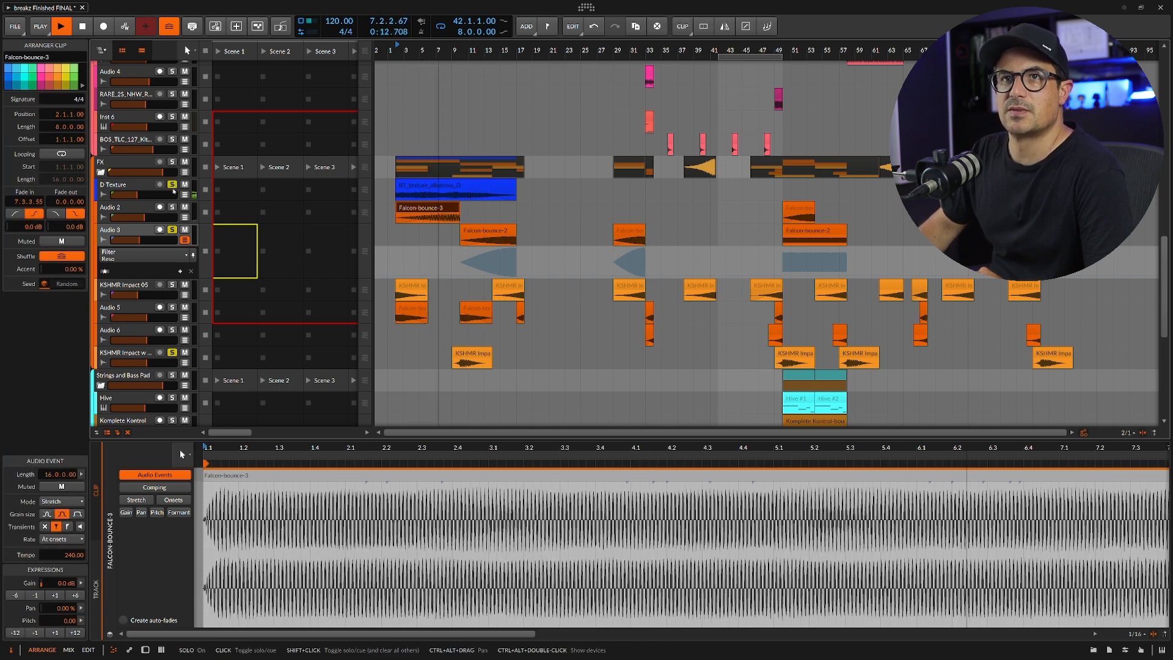
{"action": "key", "text": "space"}
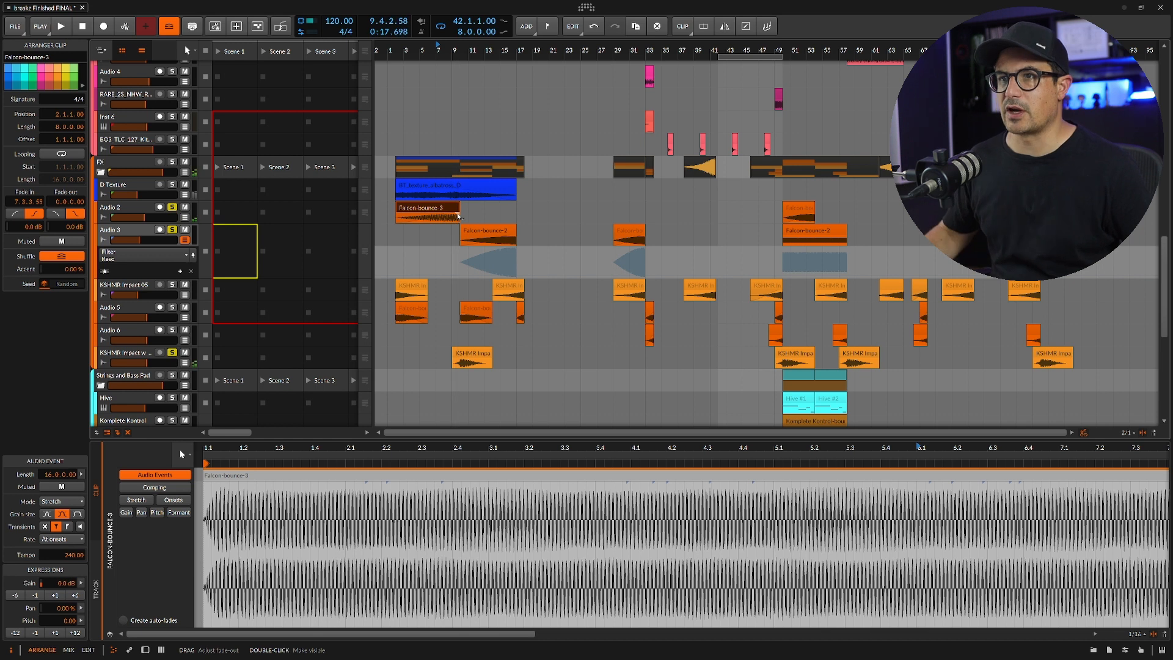
Add Audio 5 to the soloed FX tracks, play the intro effects from around bar 9, and stop.
{"action": "left_click", "coordinate": [172, 307]}
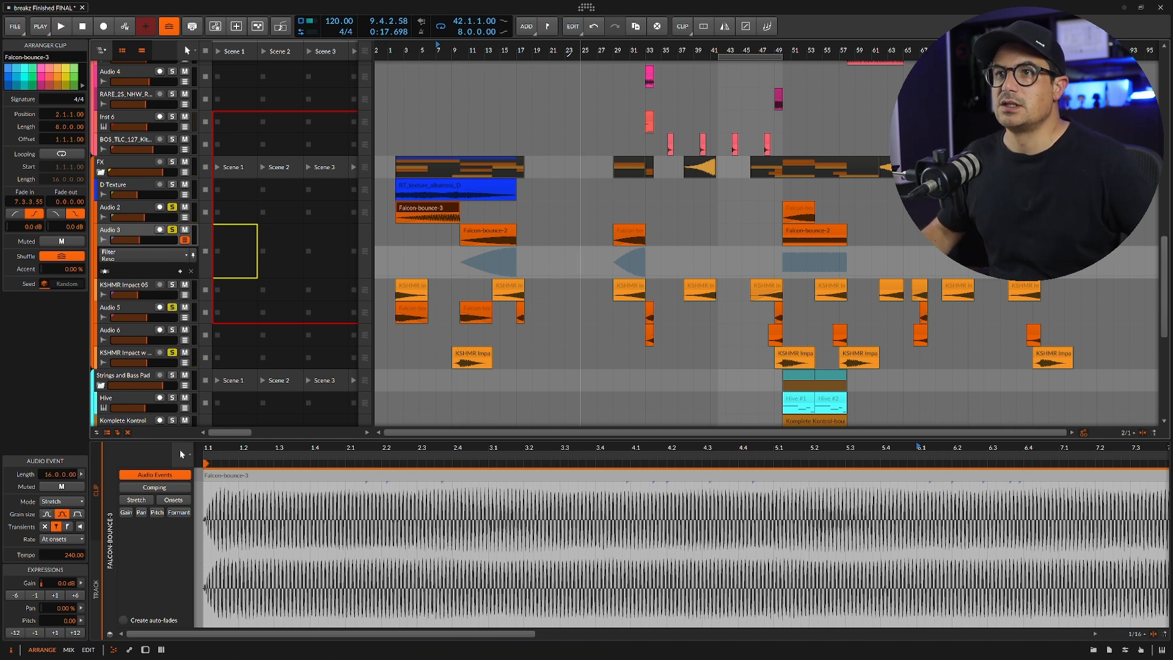
{"action": "left_click", "coordinate": [459, 51]}
{"action": "key", "text": "space"}
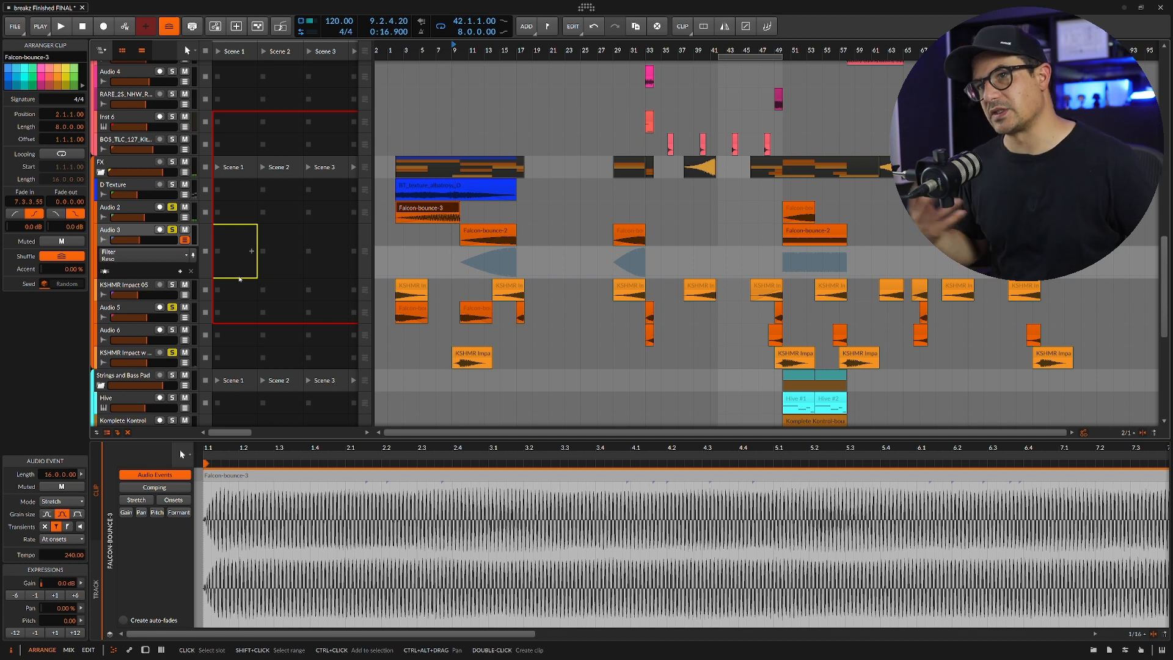
{"action": "key", "text": "space"}
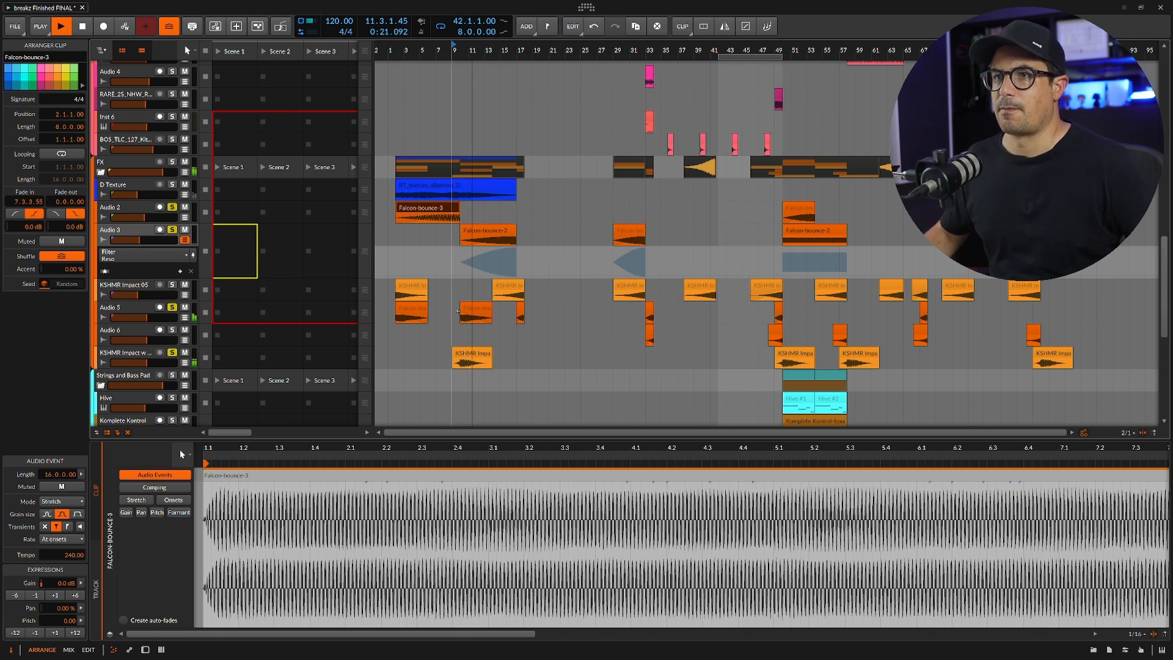
{"action": "key", "text": "space"}
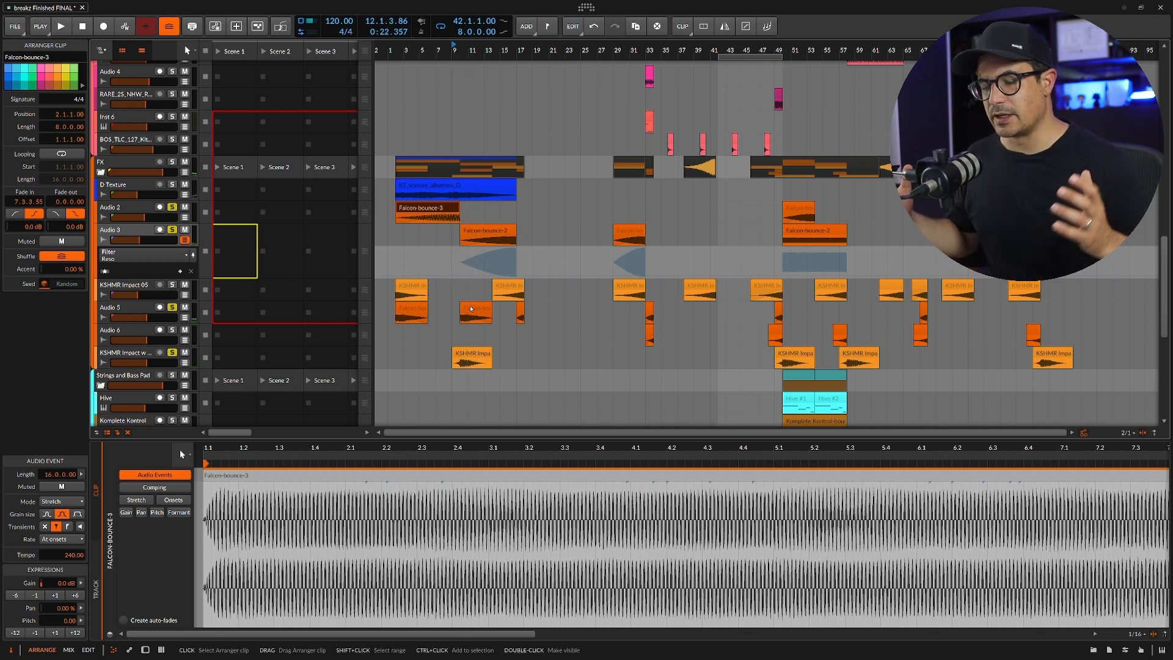
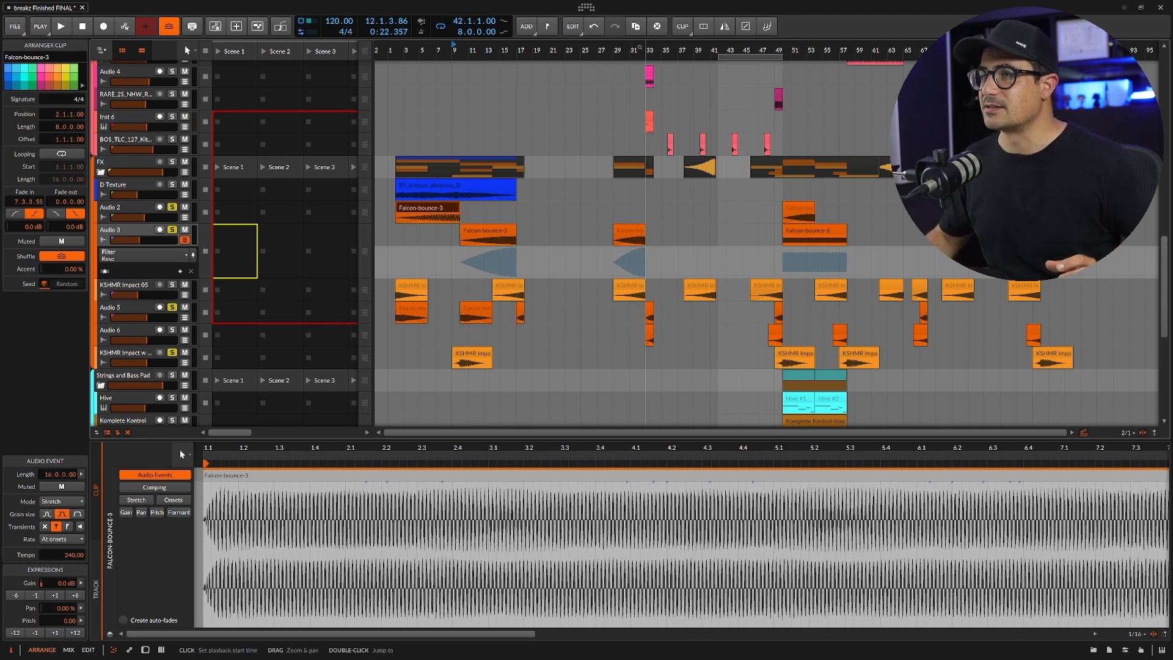
Play the soloed FX tracks from bar 33, then stop playback.
{"action": "key", "text": "space"}
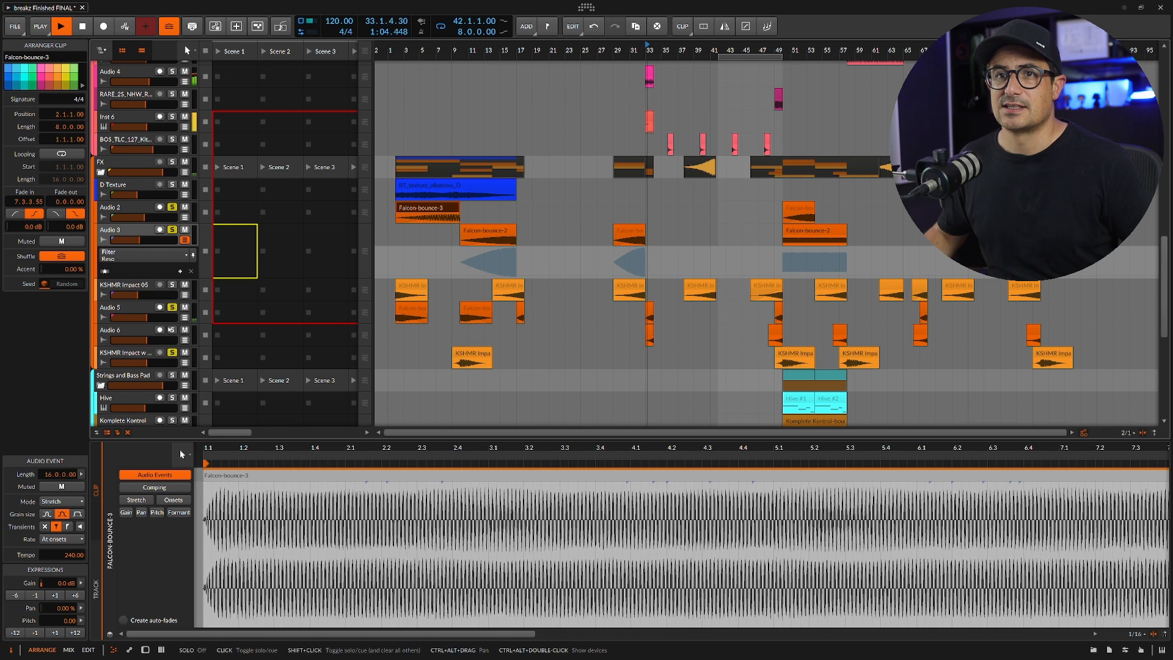
{"action": "key", "text": "space"}
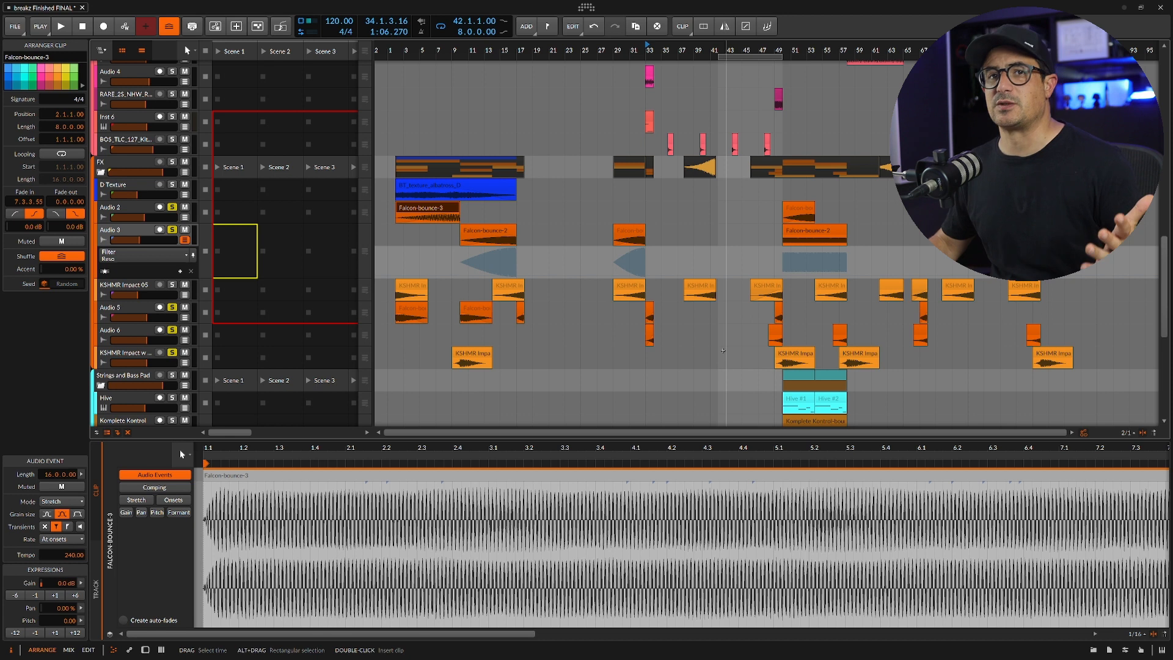
{"action": "scroll", "coordinate": [680, 286], "scroll_direction": "down", "scroll_amount": 3}
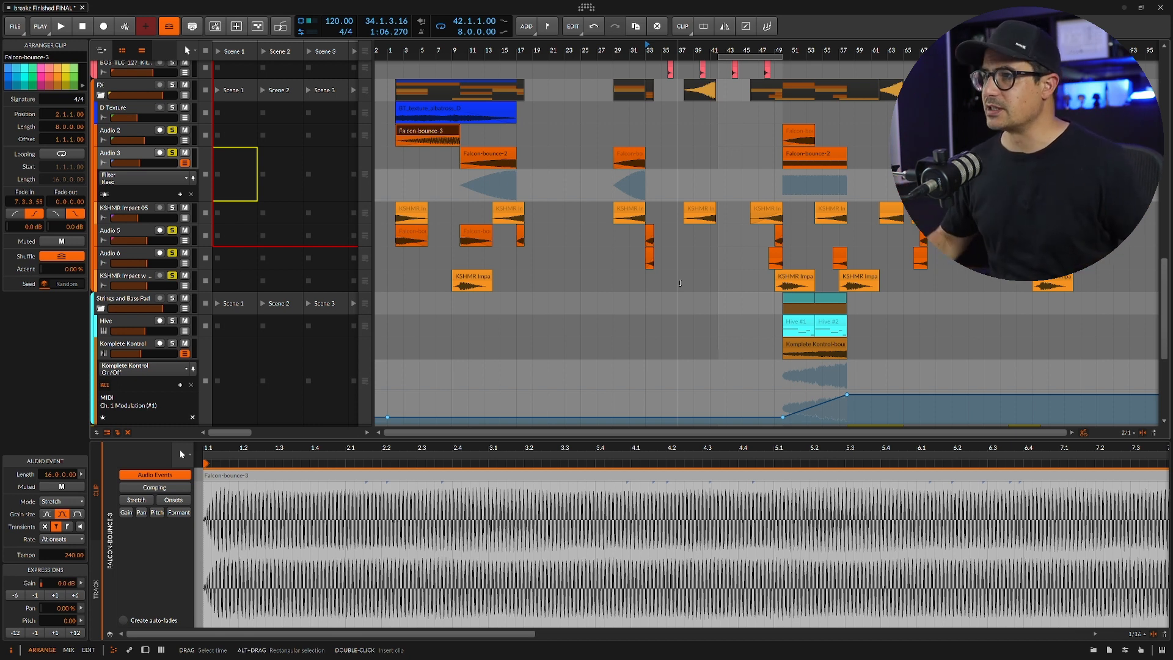
Solo the green Komplete Kontrol track below the strings group and play its clip from about bar 60.
{"action": "left_click_drag", "start_coordinate": [806, 50], "coordinate": [678, 80]}
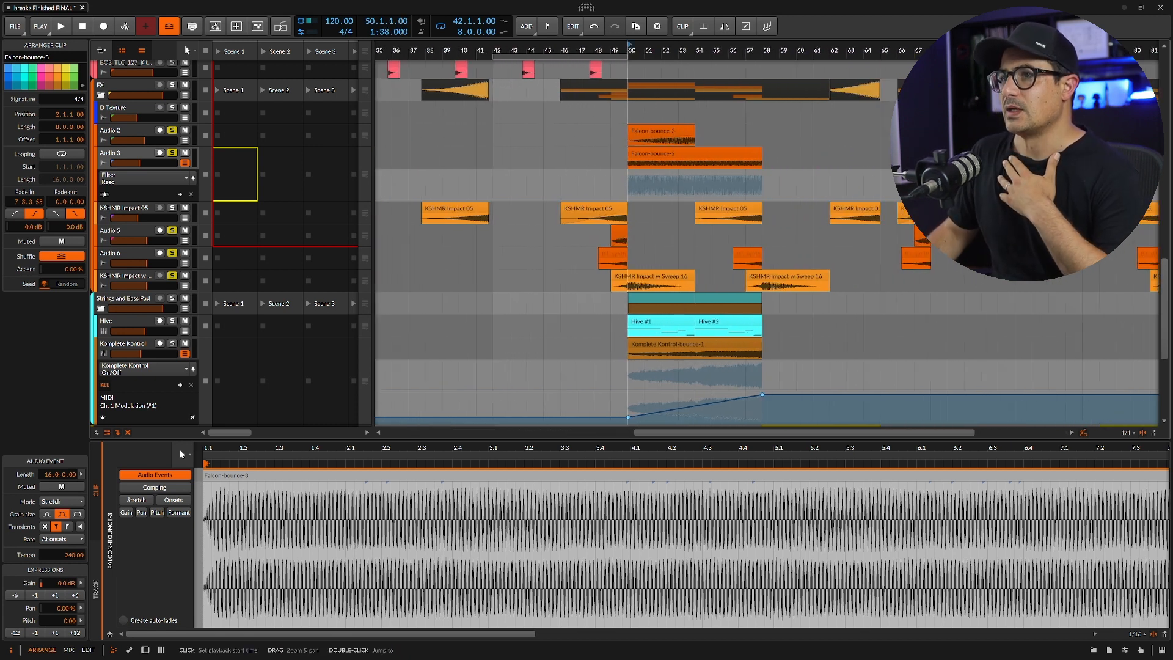
{"action": "scroll", "coordinate": [611, 244], "scroll_direction": "down", "scroll_amount": 5}
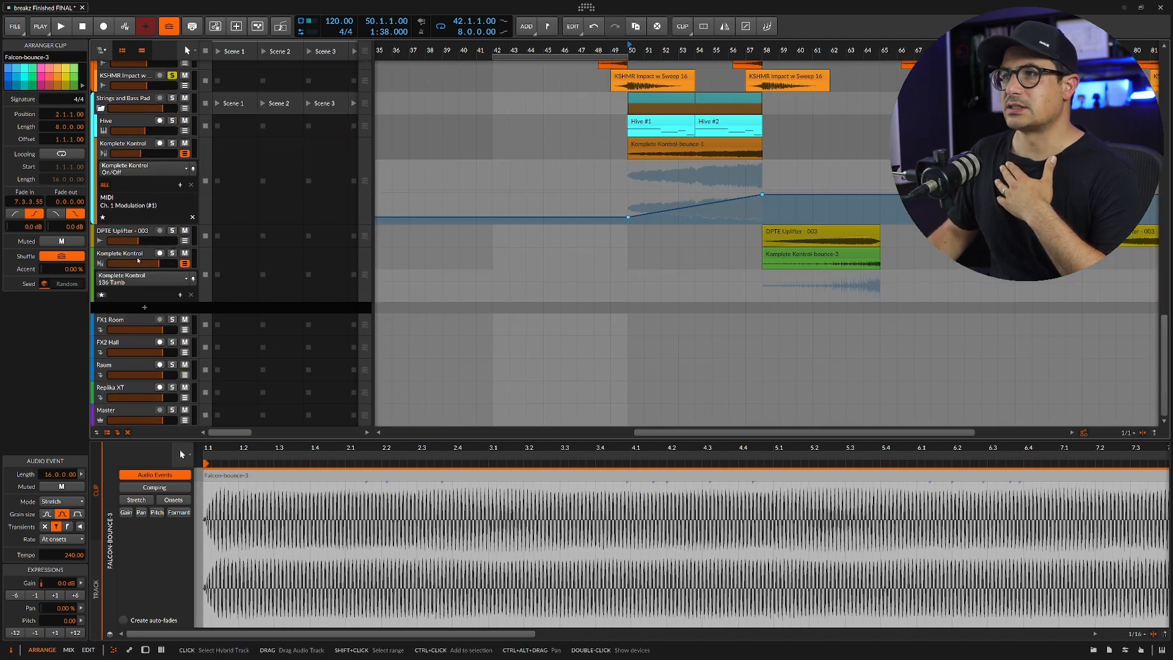
{"action": "left_click_drag", "start_coordinate": [827, 47], "coordinate": [414, 63]}
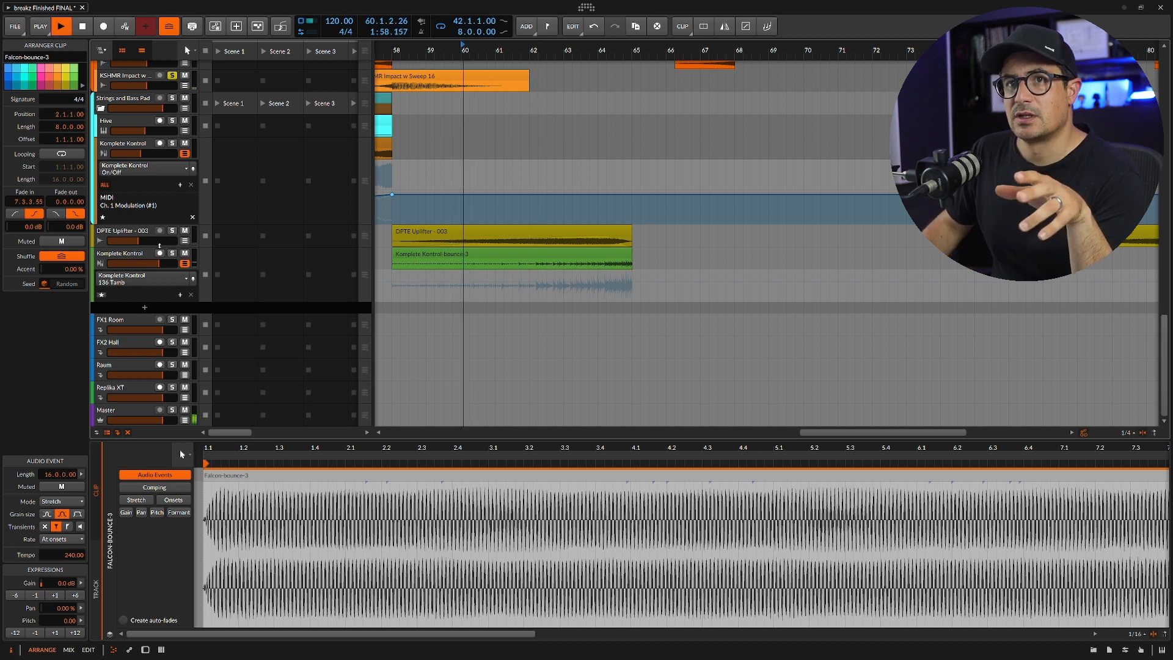
{"action": "left_click", "coordinate": [172, 253]}
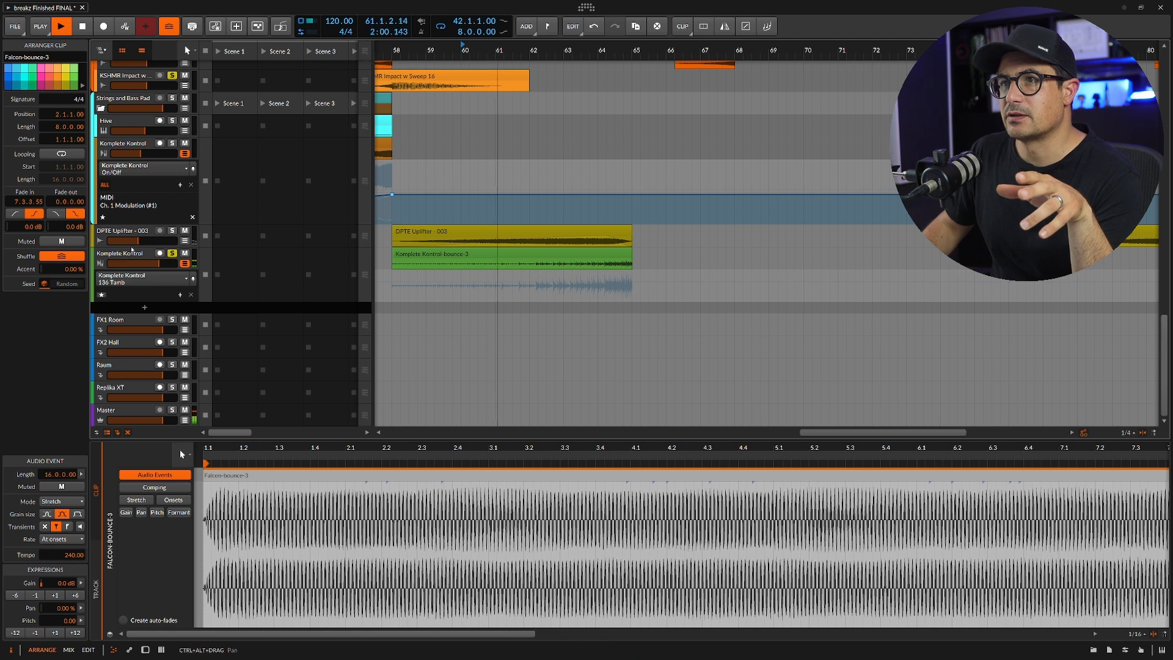
{"action": "key", "text": "space"}
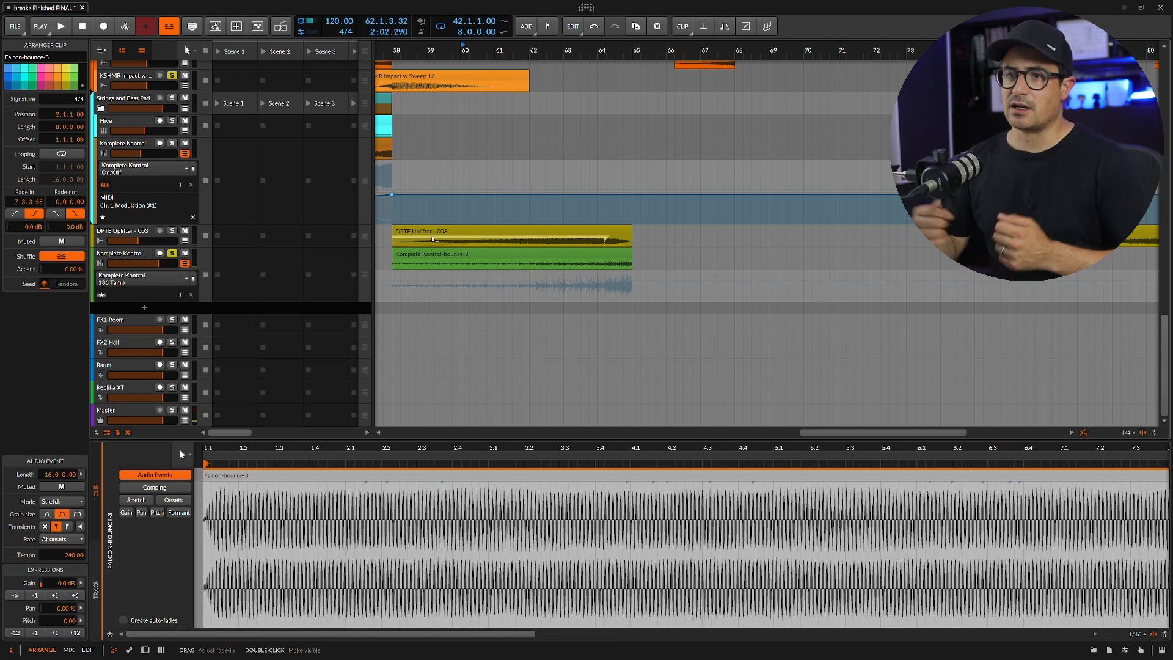
{"action": "key", "text": "space"}
{"action": "key", "text": "space"}
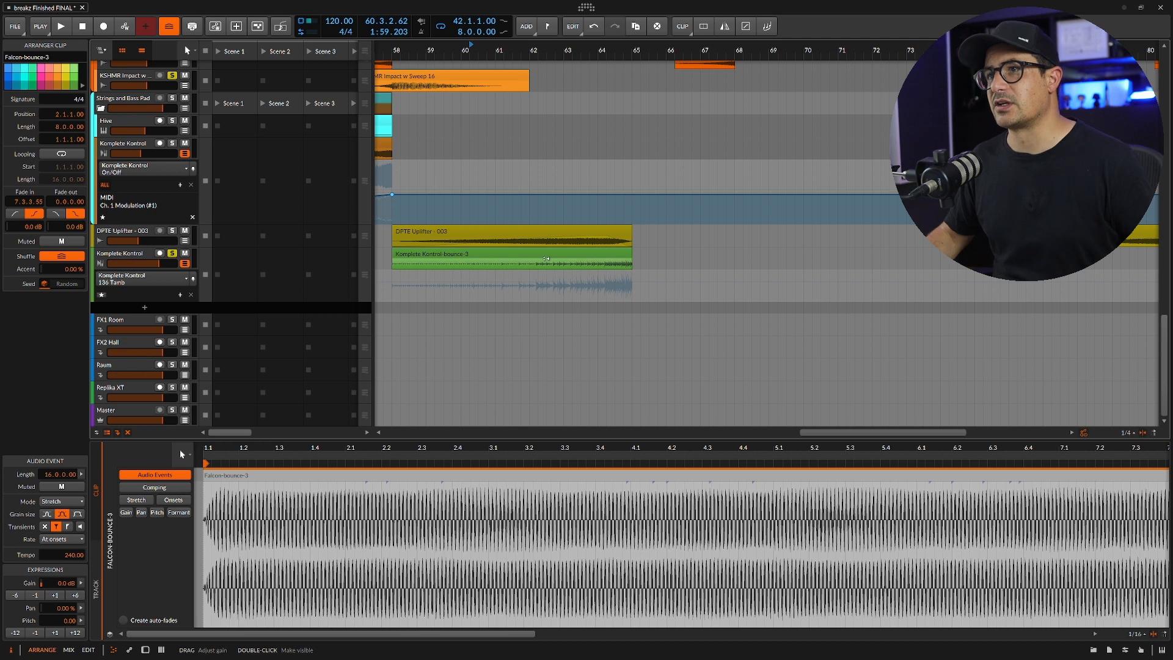
Inspect the Komplete Kontrol-bounce-3 clip and its track, add DPTE Uplifter - 003 to the solo, and play from bar 58.
{"action": "left_click", "coordinate": [543, 257]}
{"action": "left_click", "coordinate": [96, 258]}
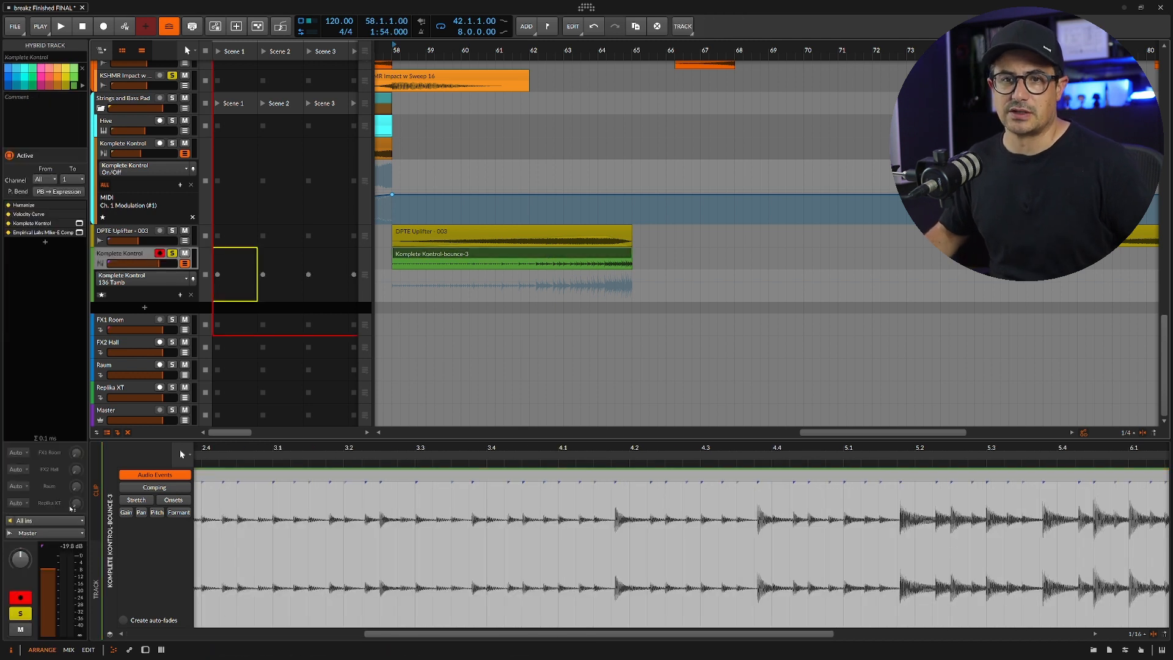
{"action": "key", "text": "space"}
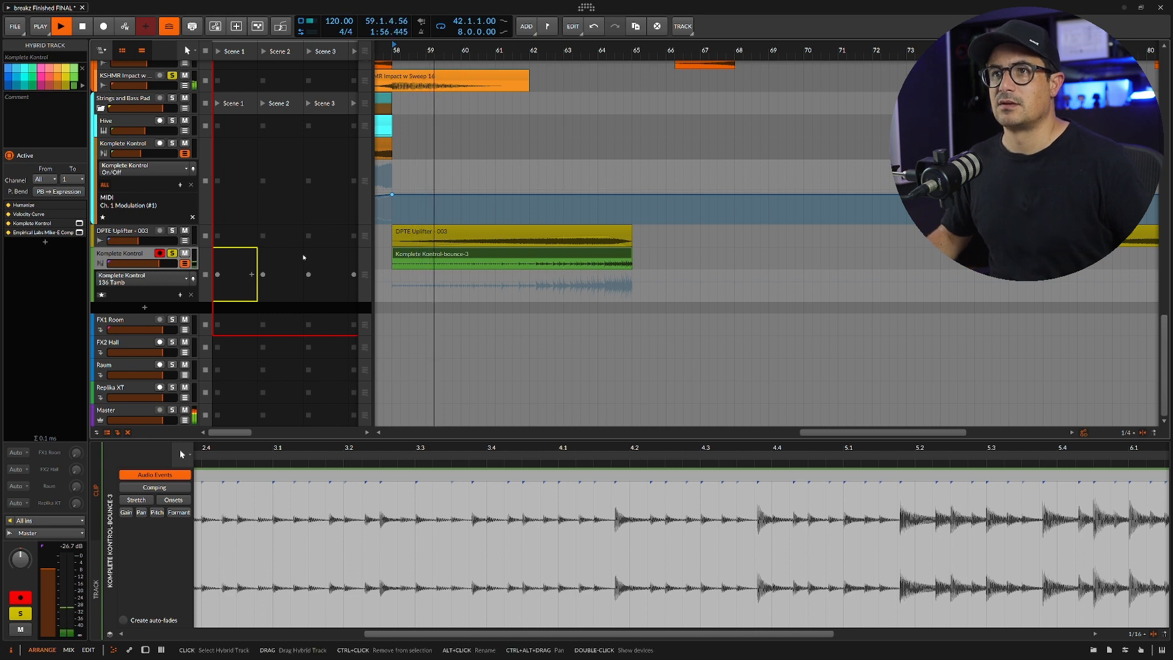
{"action": "left_click", "coordinate": [172, 231]}
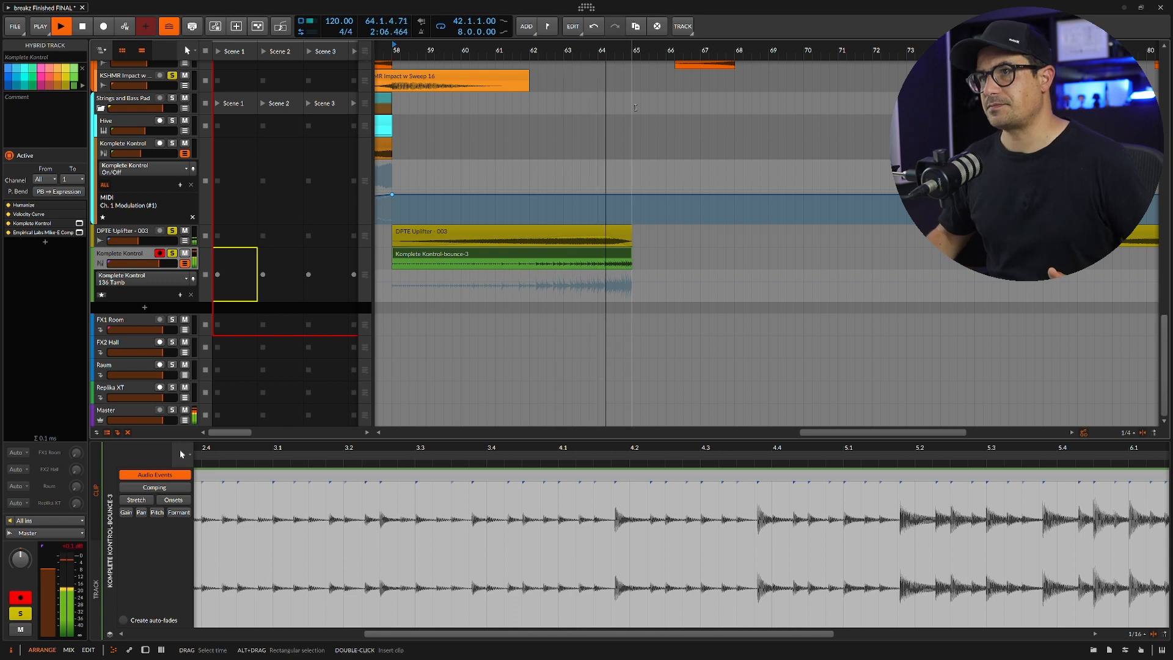
{"action": "key", "text": "space"}
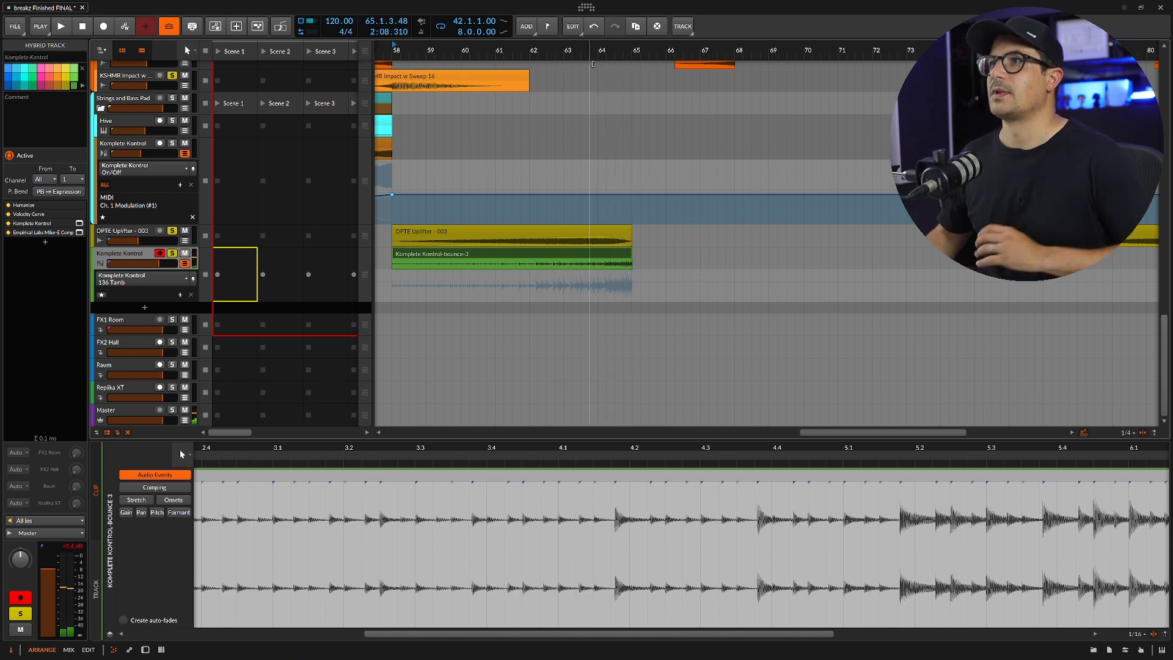
Clear the Komplete Kontrol and other track solos and play the full mix from around bar 49.
{"action": "left_click_drag", "start_coordinate": [605, 50], "coordinate": [568, 76]}
{"action": "scroll", "coordinate": [647, 213], "scroll_direction": "up", "scroll_amount": 15}
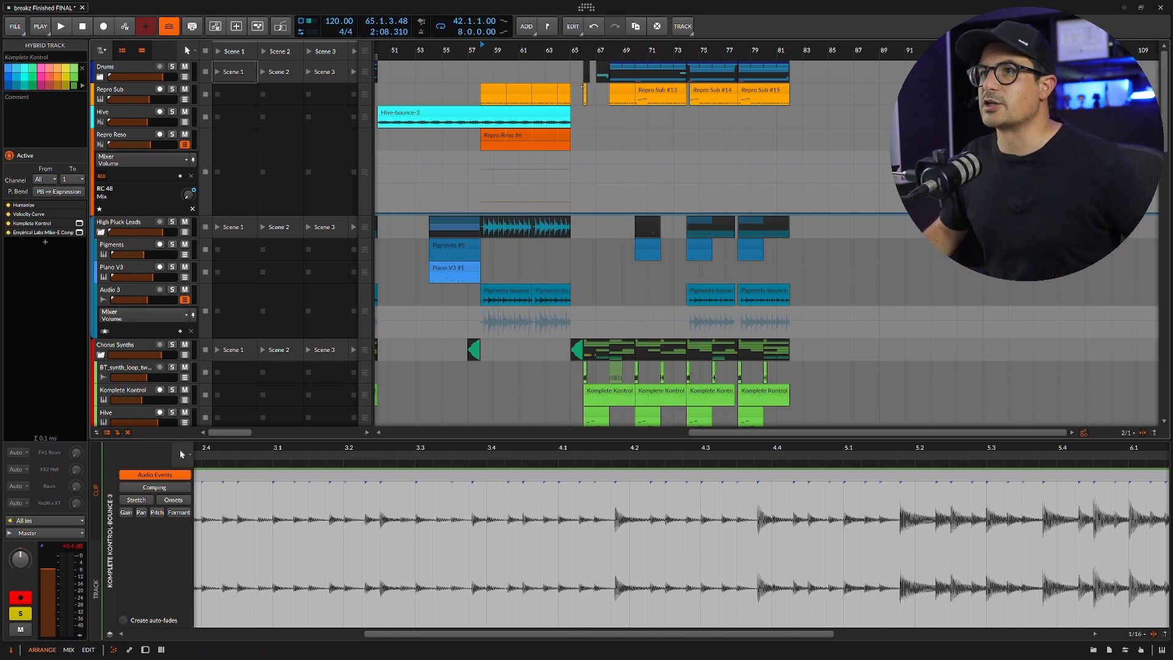
{"action": "left_click_drag", "start_coordinate": [539, 51], "coordinate": [834, 78]}
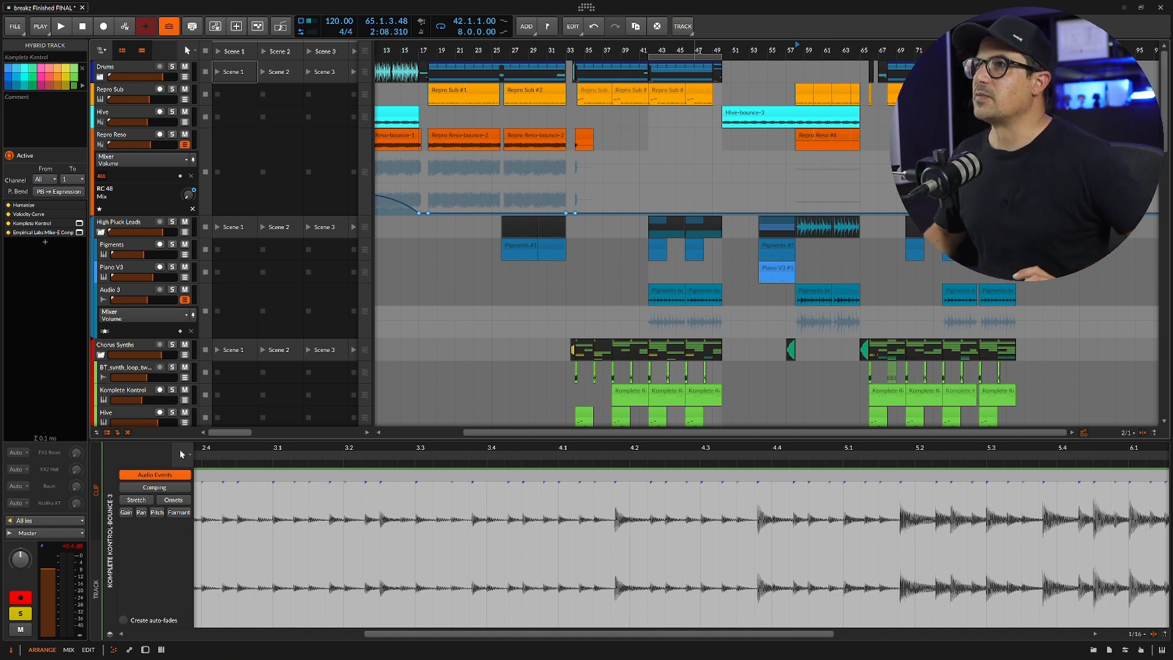
{"action": "scroll", "coordinate": [699, 51], "scroll_direction": "down", "scroll_amount": 4}
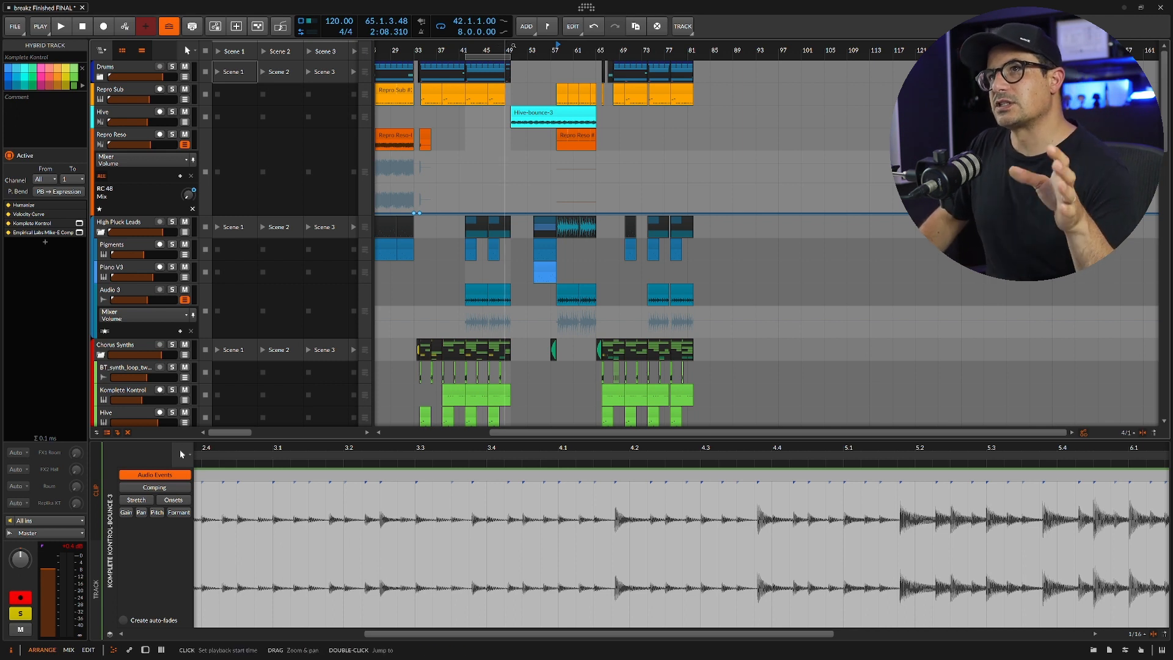
{"action": "left_click", "coordinate": [511, 48]}
{"action": "key", "text": "space"}
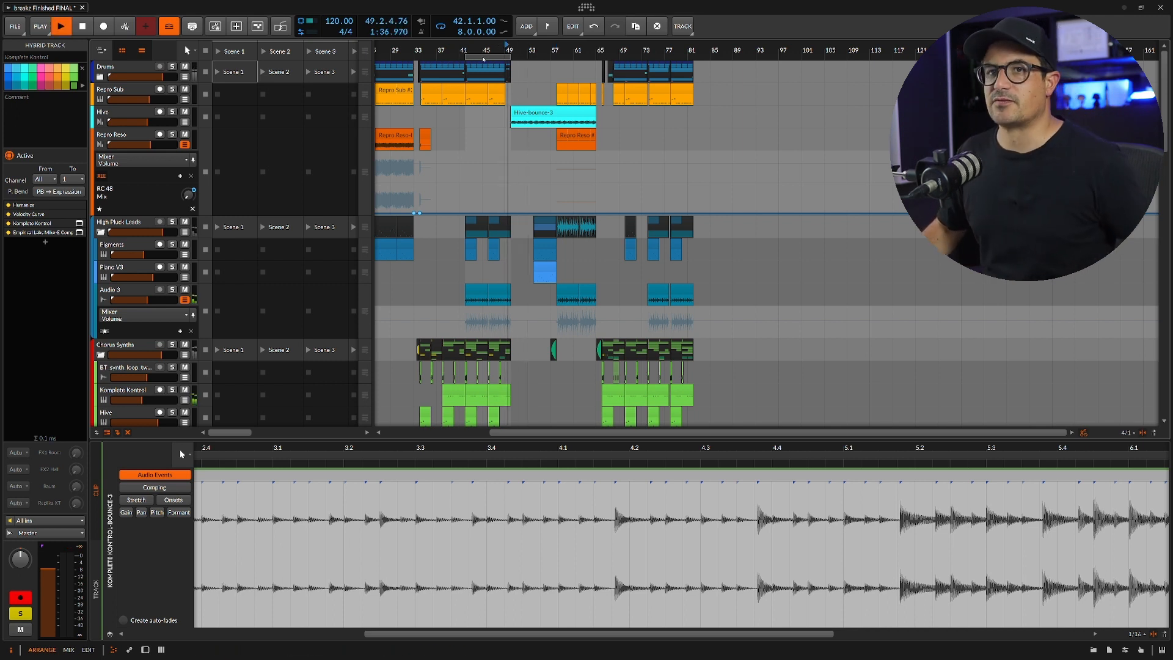
{"action": "left_click", "coordinate": [20, 613]}
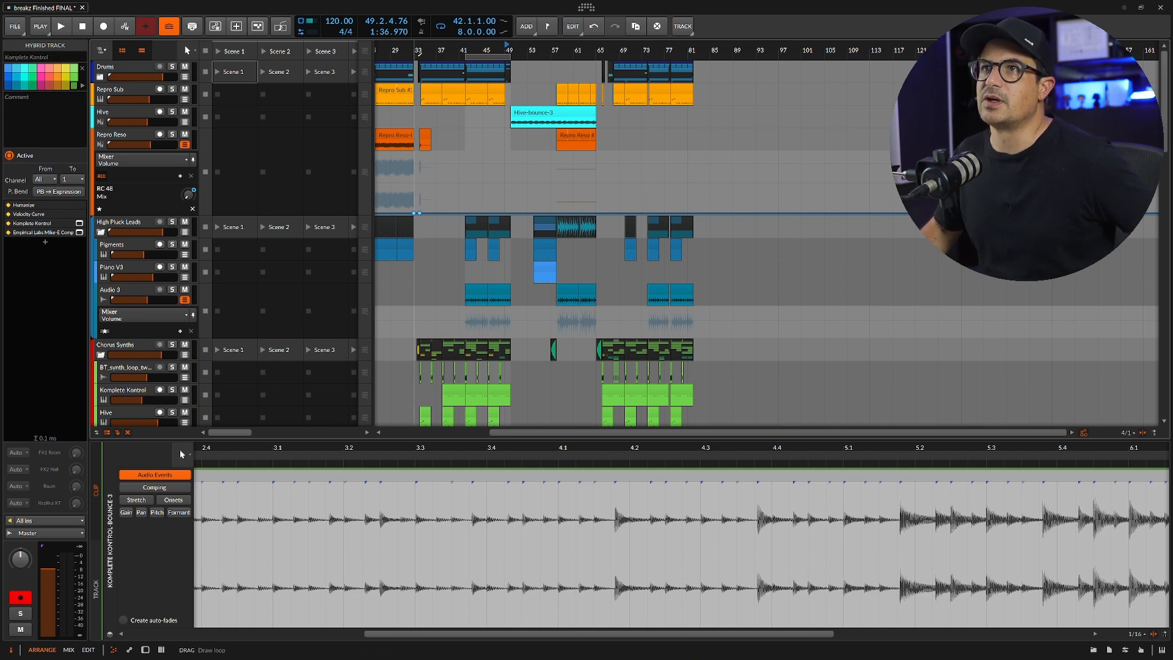
{"action": "key", "text": "space"}
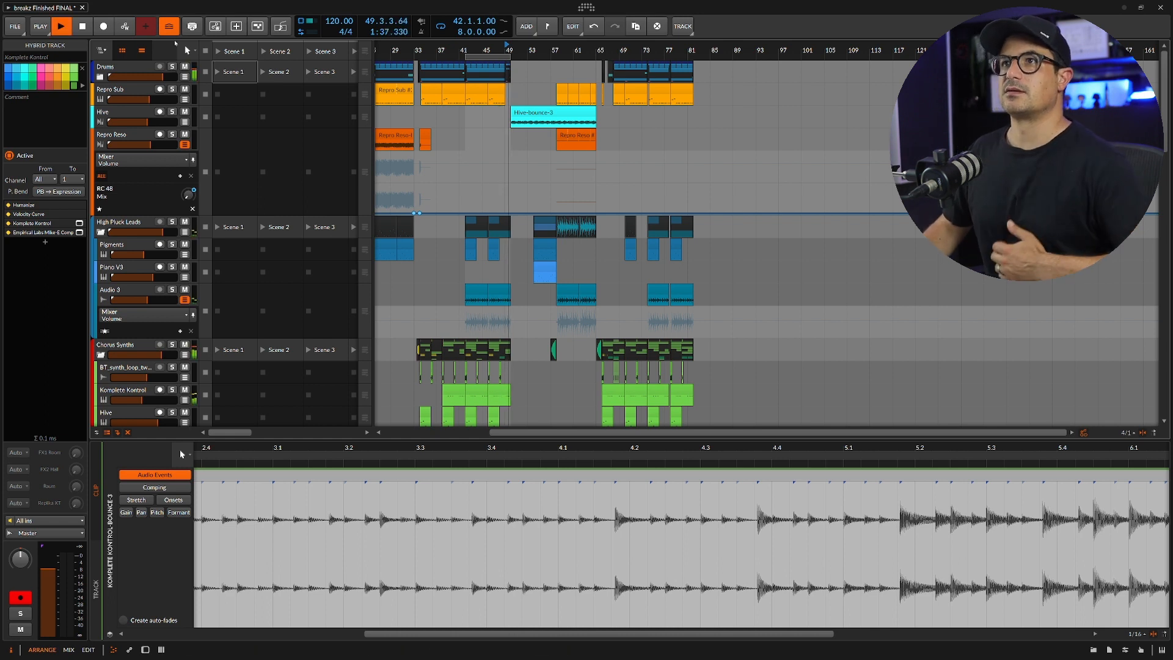
{"action": "key", "text": "space"}
Expand the Drums group and examine the drum, vocal and FX clips leading into bar 50.
{"action": "left_click_drag", "start_coordinate": [514, 50], "coordinate": [593, 110]}
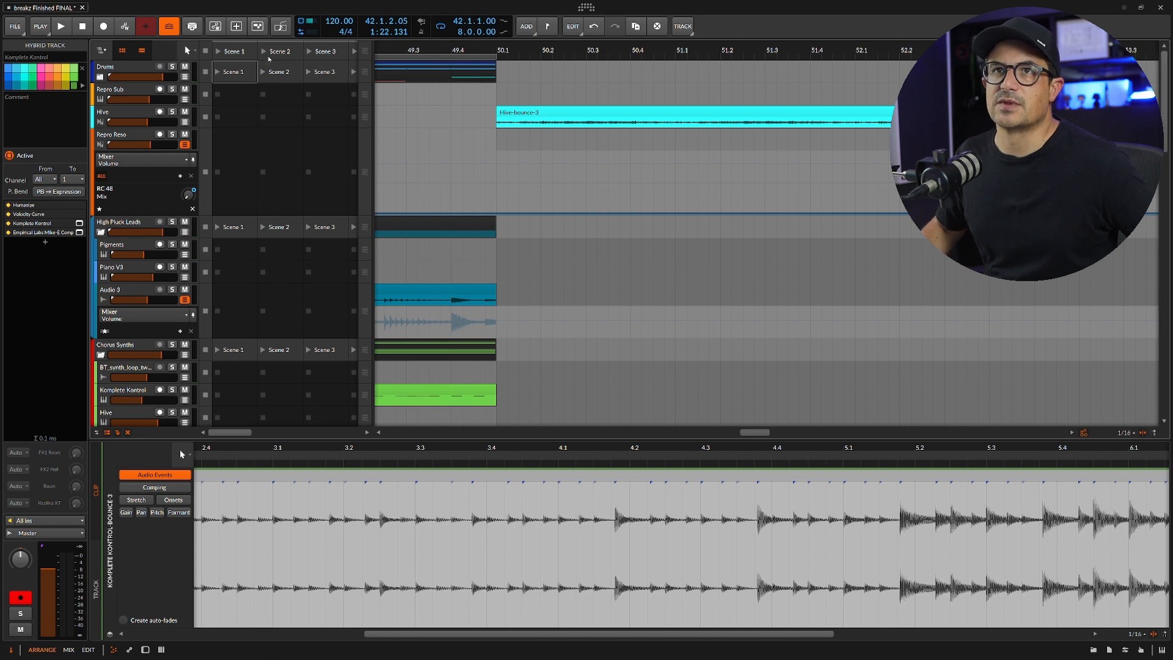
{"action": "left_click", "coordinate": [100, 77]}
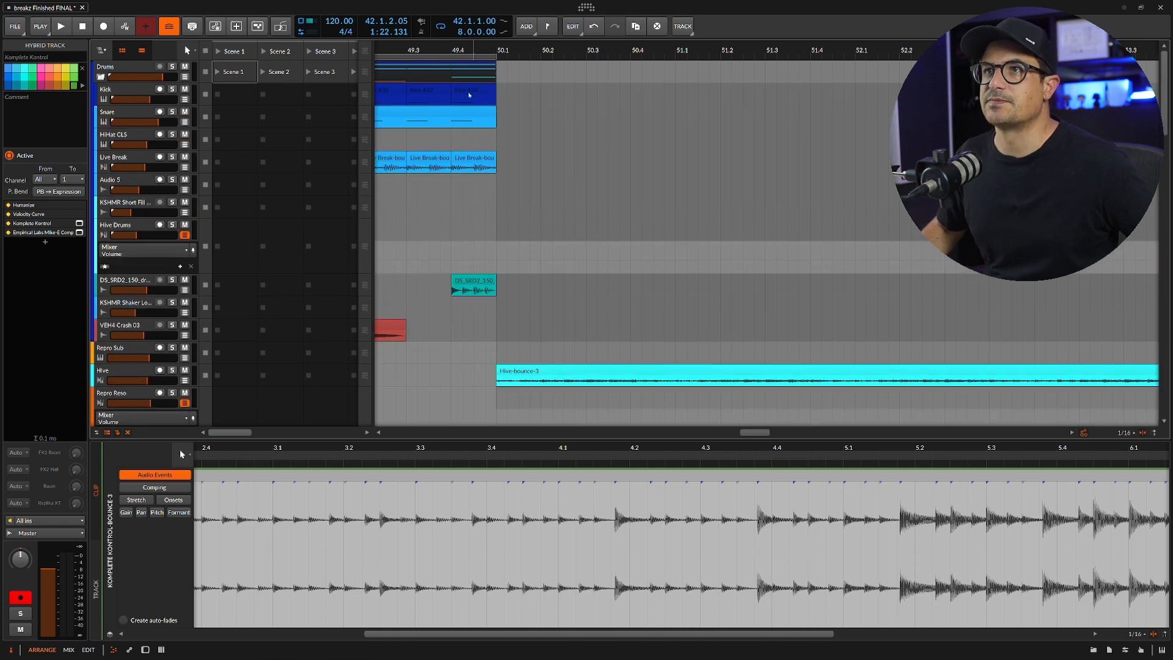
{"action": "scroll", "coordinate": [459, 228], "scroll_direction": "down", "scroll_amount": 10}
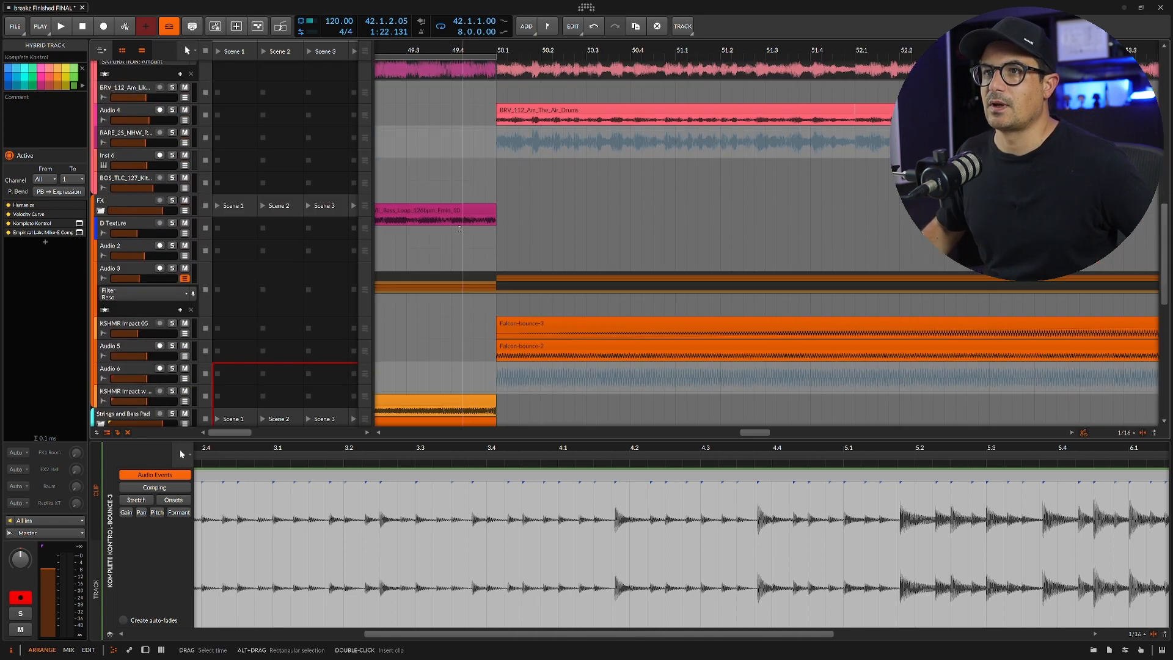
{"action": "scroll", "coordinate": [459, 228], "scroll_direction": "up", "scroll_amount": 10}
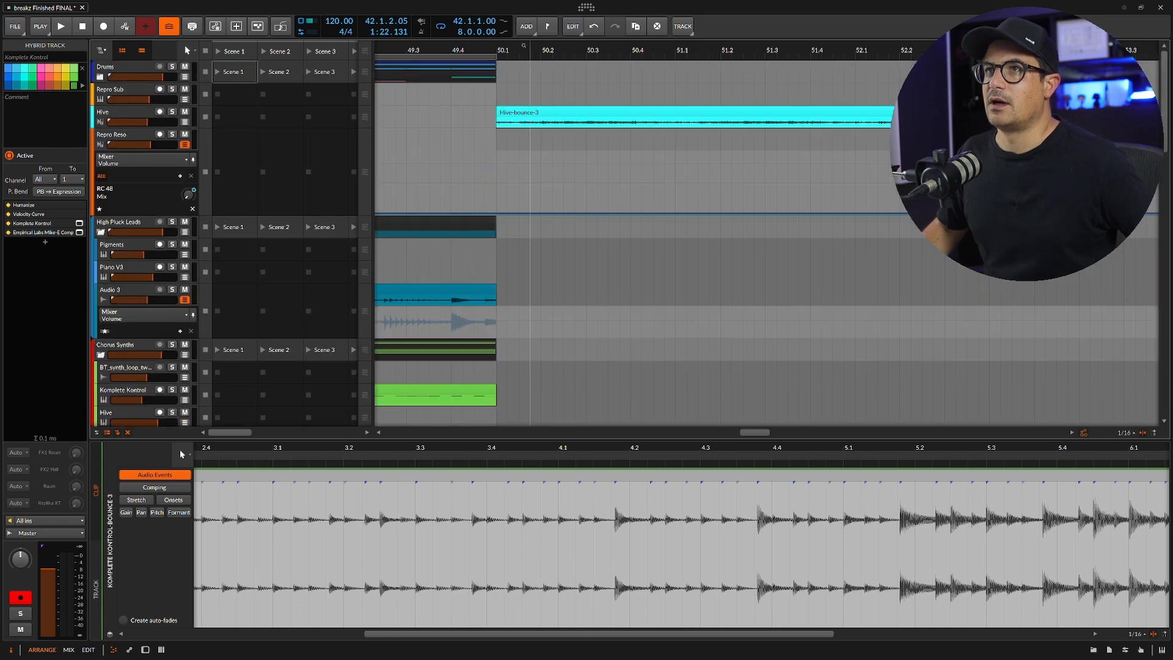
Play the full-mix breakdown from bar 50 in sections, following the bass and pluck clips past bar 58.
{"action": "left_click_drag", "start_coordinate": [519, 46], "coordinate": [462, 45]}
{"action": "left_click", "coordinate": [462, 46]}
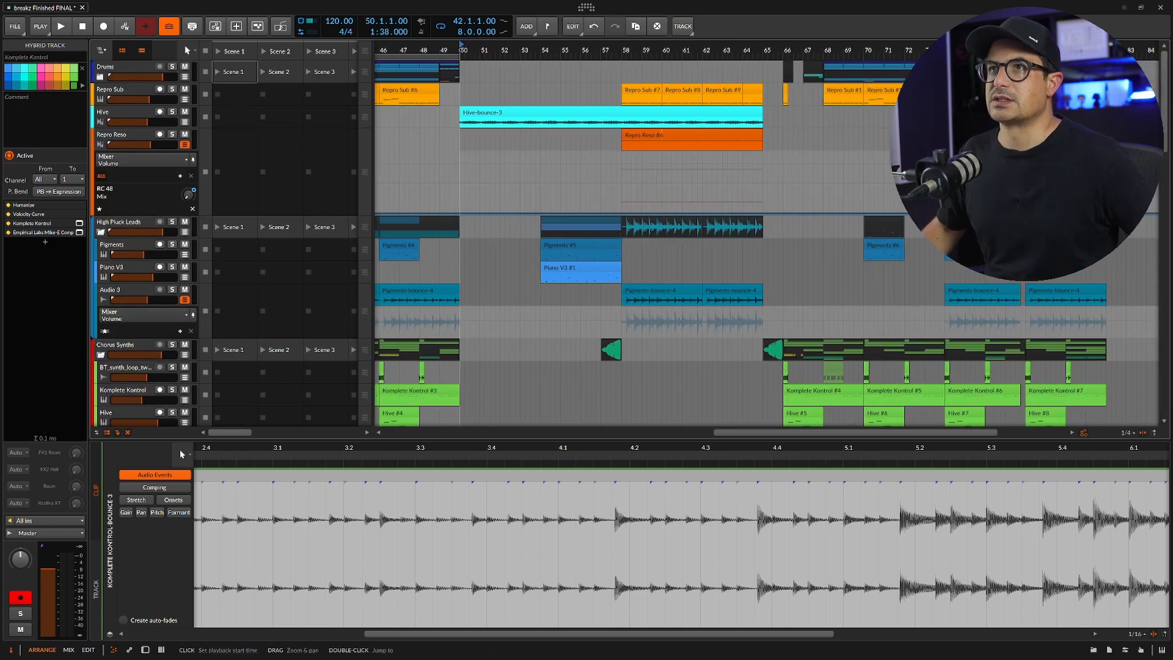
{"action": "key", "text": "space"}
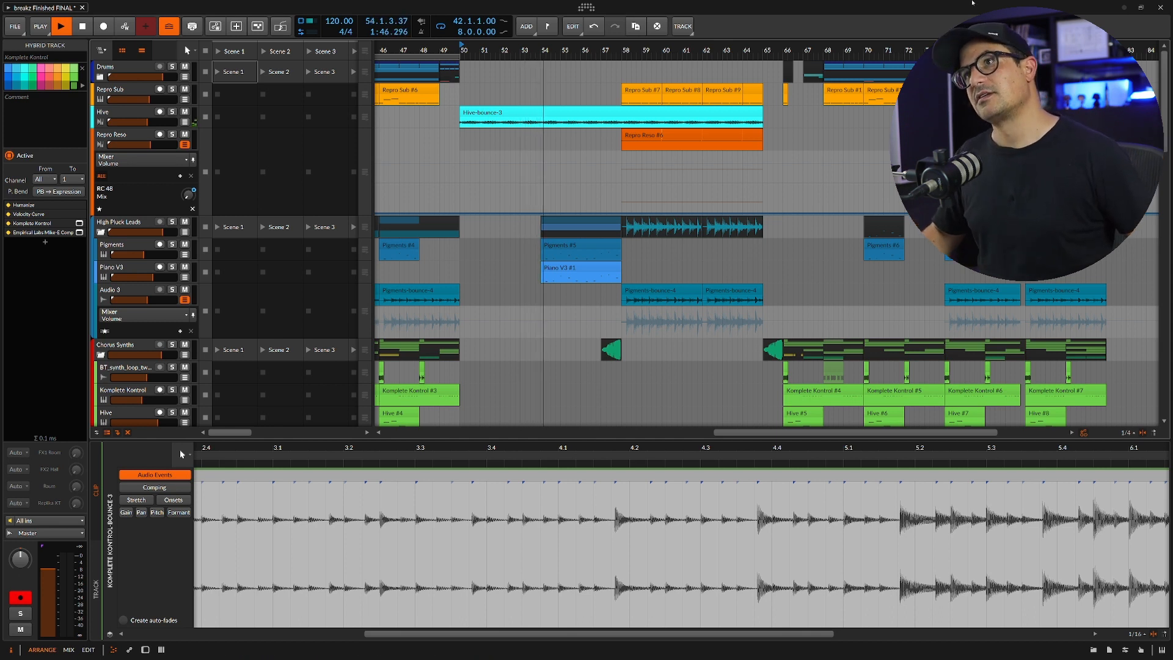
{"action": "left_click_drag", "start_coordinate": [661, 51], "coordinate": [515, 48]}
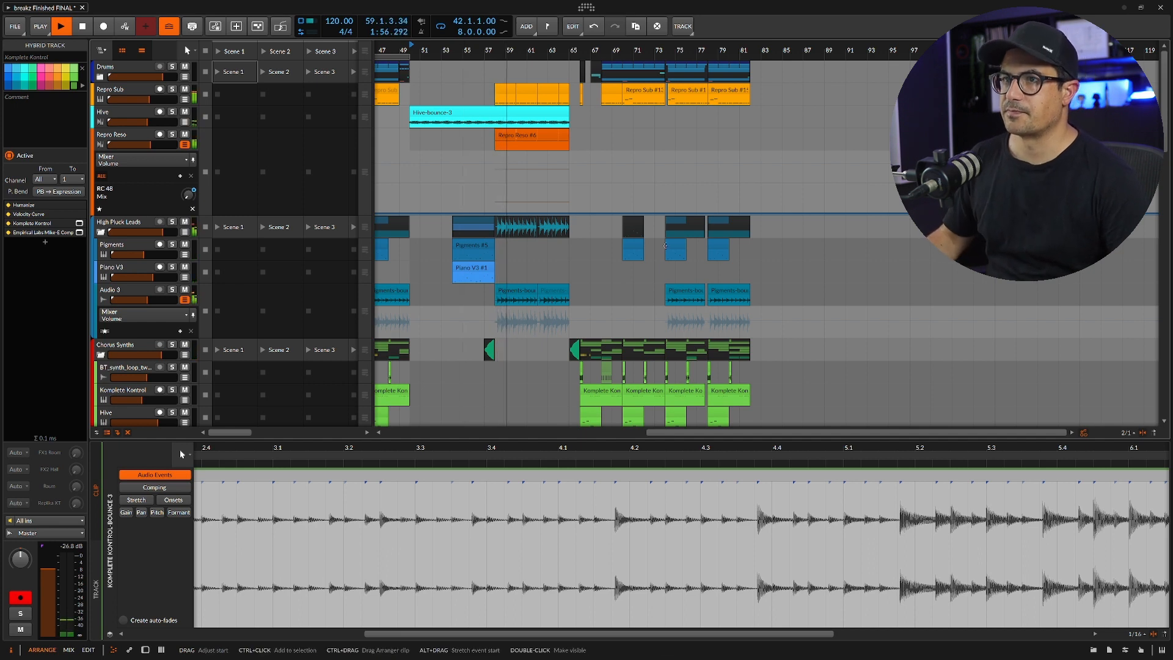
{"action": "left_click_drag", "start_coordinate": [547, 47], "coordinate": [581, 23]}
{"action": "key", "text": "space"}
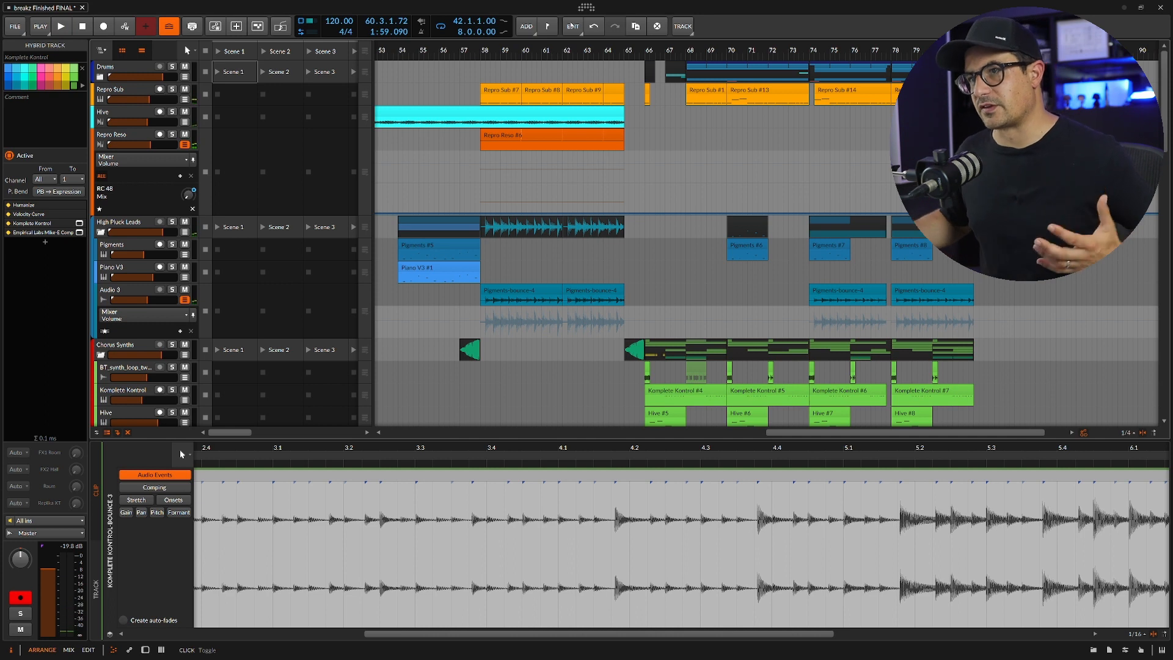
{"action": "key", "text": "space"}
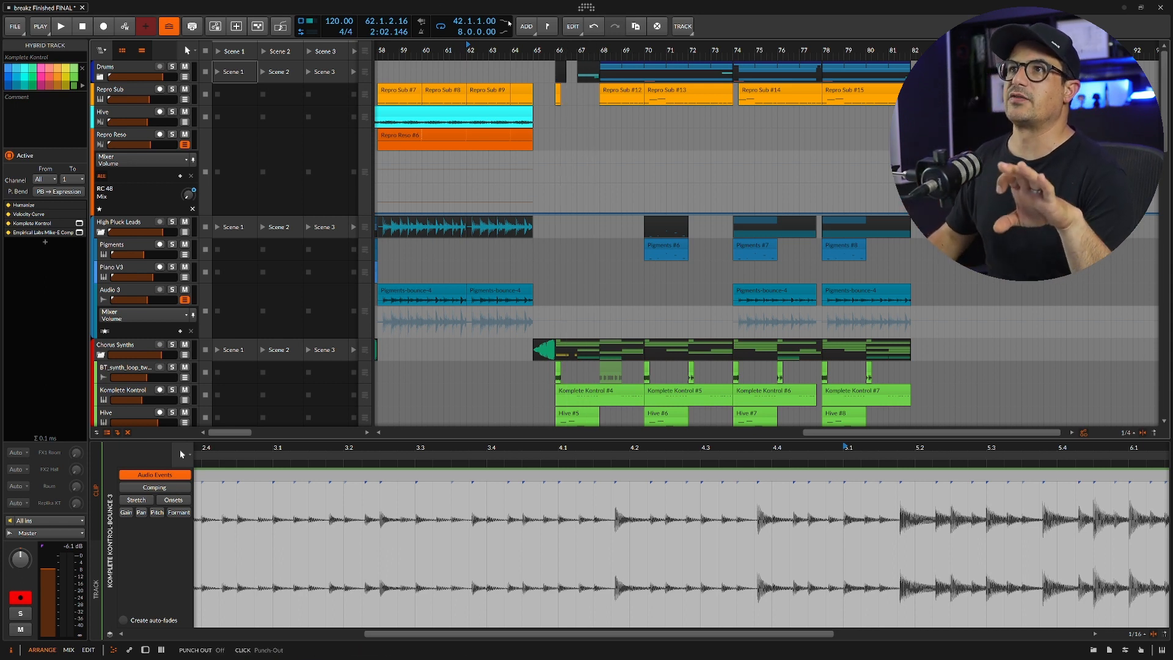
Expand the Drums group and inspect the short Kick clip at bar 66 alongside the Repro Sub clip.
{"action": "scroll", "coordinate": [570, 144], "scroll_direction": "up", "scroll_amount": 5}
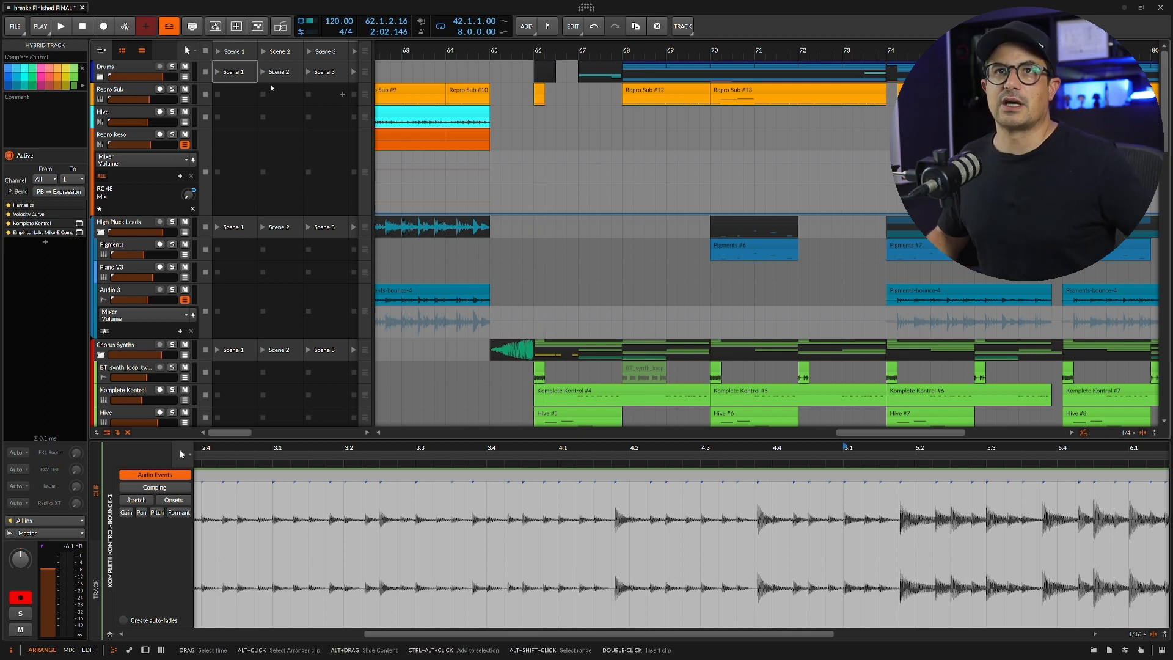
{"action": "left_click", "coordinate": [101, 77]}
{"action": "left_click", "coordinate": [541, 93]}
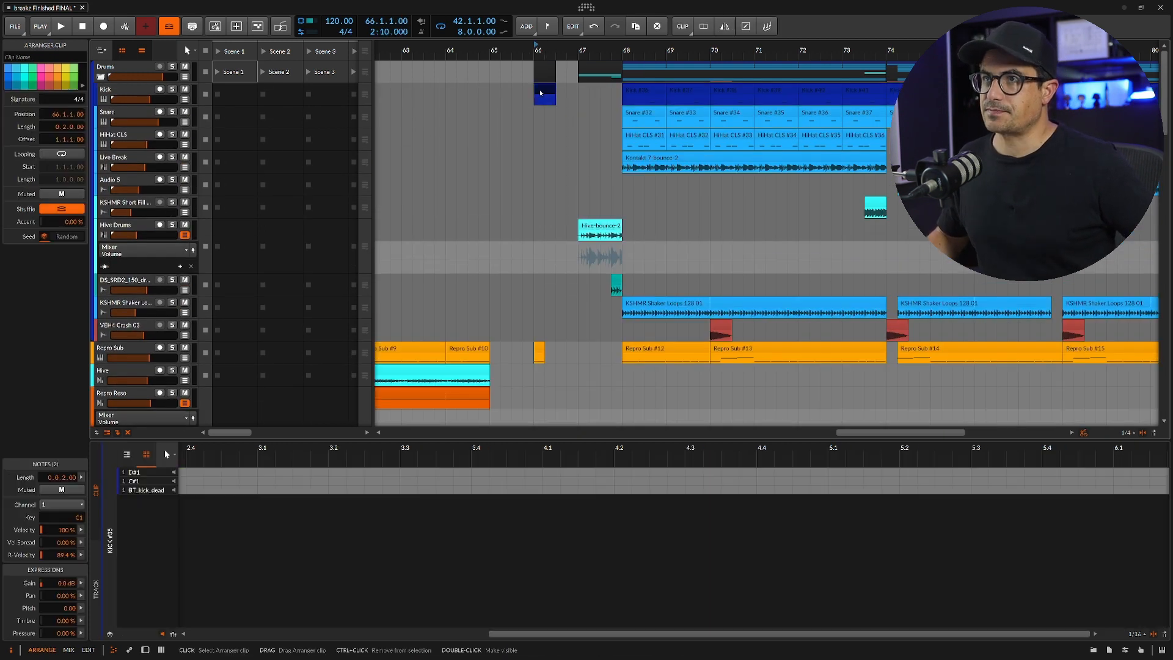
{"action": "scroll", "coordinate": [540, 275], "scroll_direction": "down", "scroll_amount": 2}
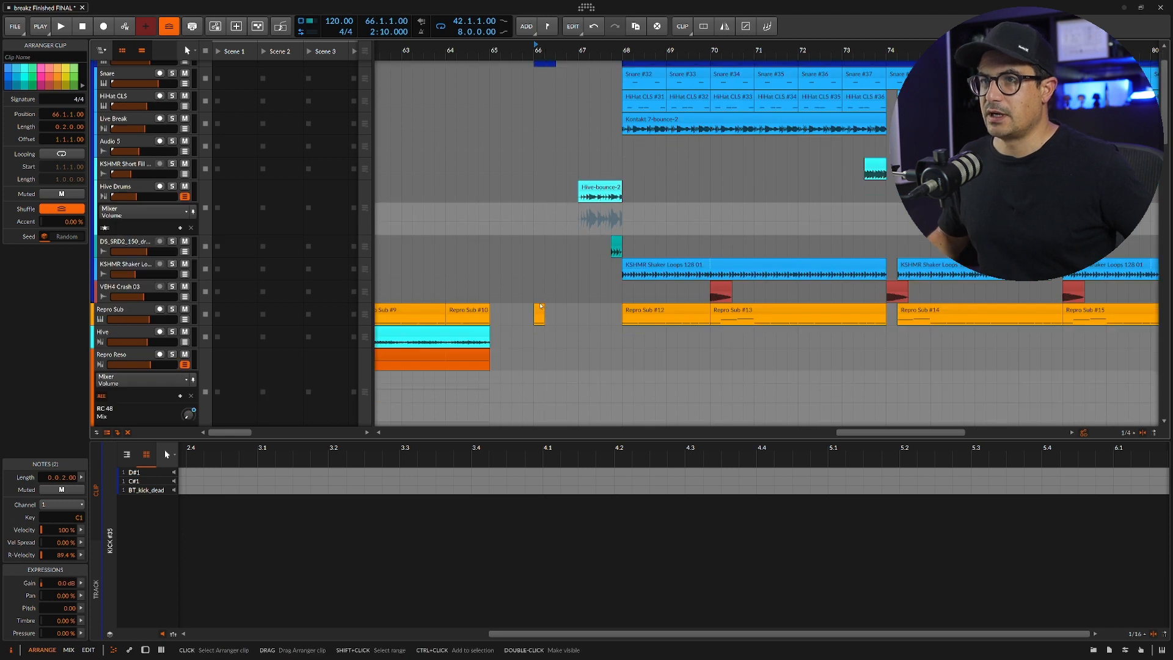
Play the second drop from around bar 65, following the Chorus Synths and Vocals clips through bar 75.
{"action": "scroll", "coordinate": [540, 306], "scroll_direction": "down", "scroll_amount": 10}
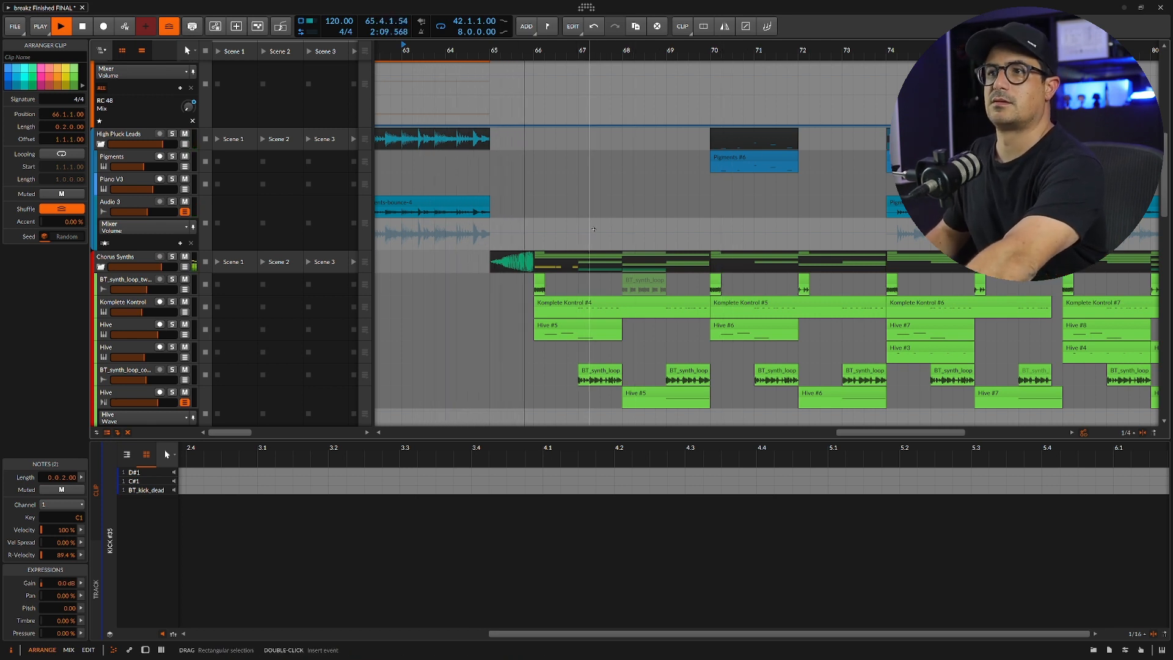
{"action": "left_click_drag", "start_coordinate": [611, 52], "coordinate": [491, 43]}
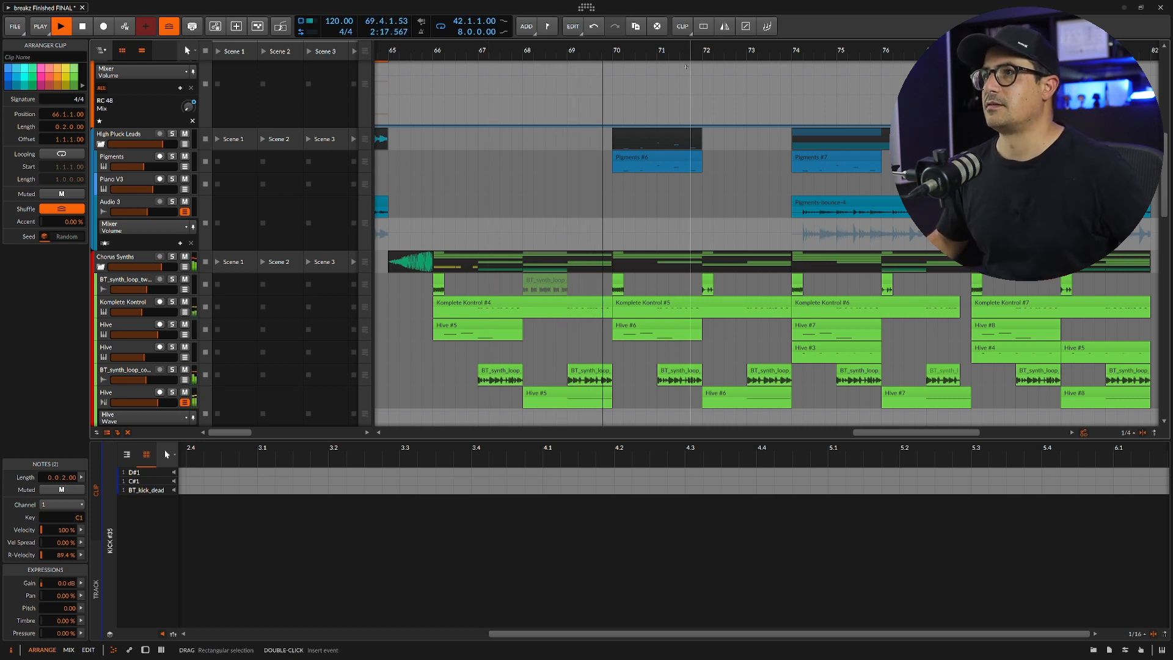
{"action": "left_click_drag", "start_coordinate": [691, 49], "coordinate": [526, 44]}
{"action": "scroll", "coordinate": [517, 110], "scroll_direction": "down", "scroll_amount": 5}
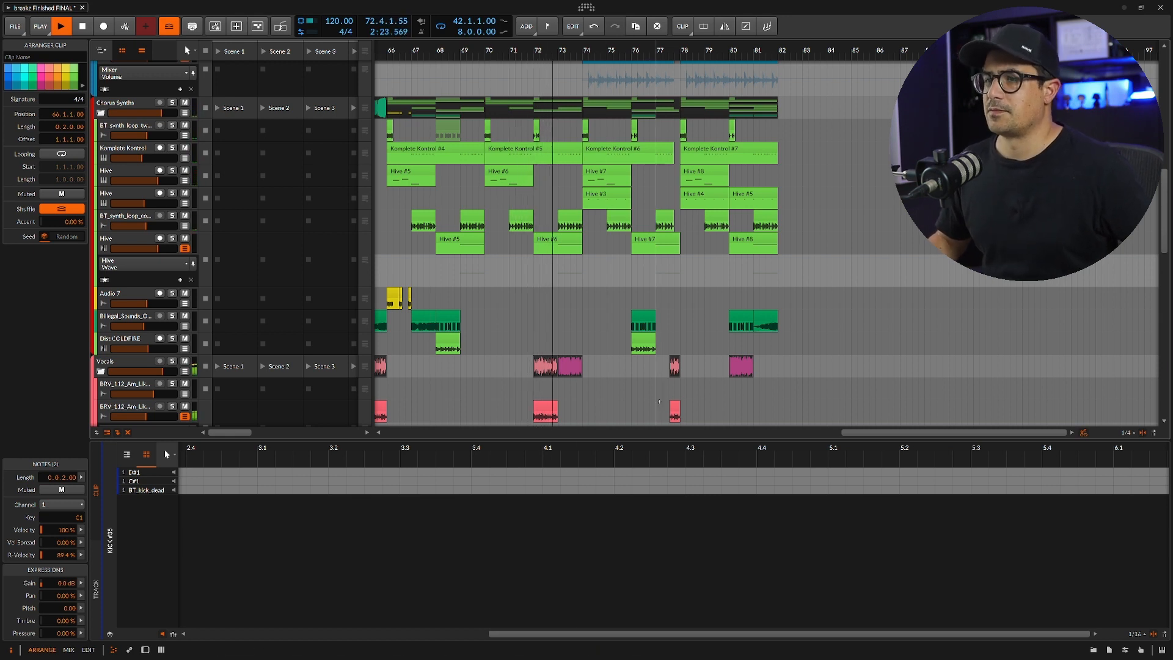
{"action": "scroll", "coordinate": [611, 342], "scroll_direction": "down", "scroll_amount": 4}
{"action": "scroll", "coordinate": [657, 321], "scroll_direction": "up", "scroll_amount": 8}
{"action": "scroll", "coordinate": [656, 321], "scroll_direction": "down", "scroll_amount": 2}
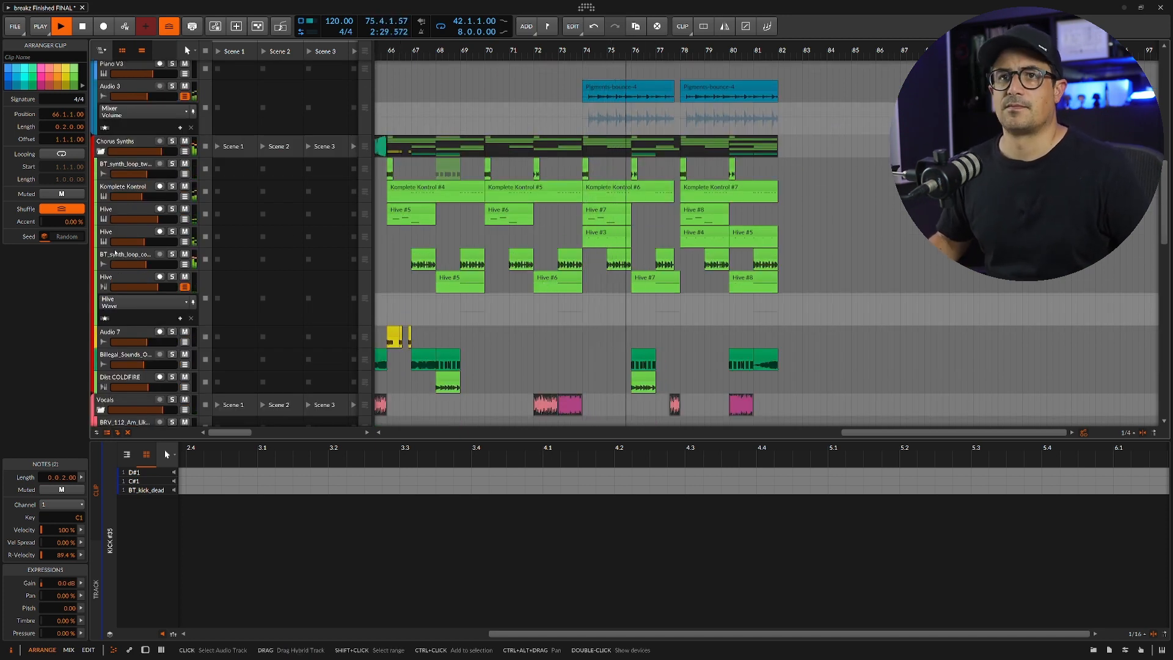
Briefly solo the Hive track with the Wave automation, restore the full mix, and stop playback around bar 78.
{"action": "left_click", "coordinate": [172, 277]}
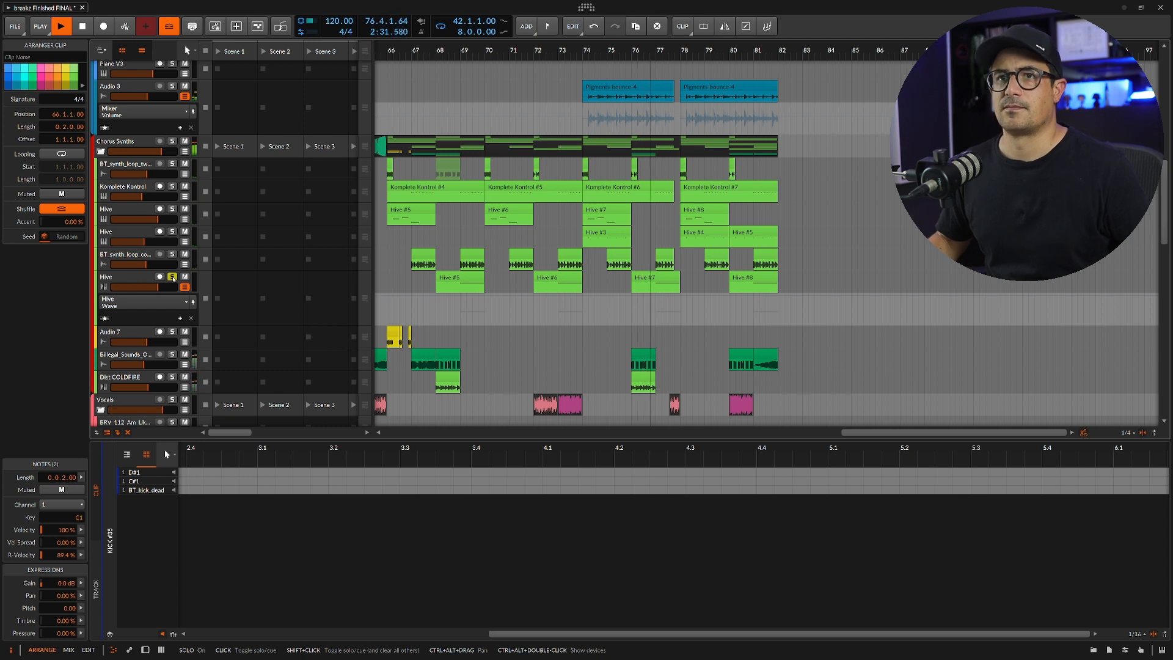
{"action": "left_click", "coordinate": [172, 276]}
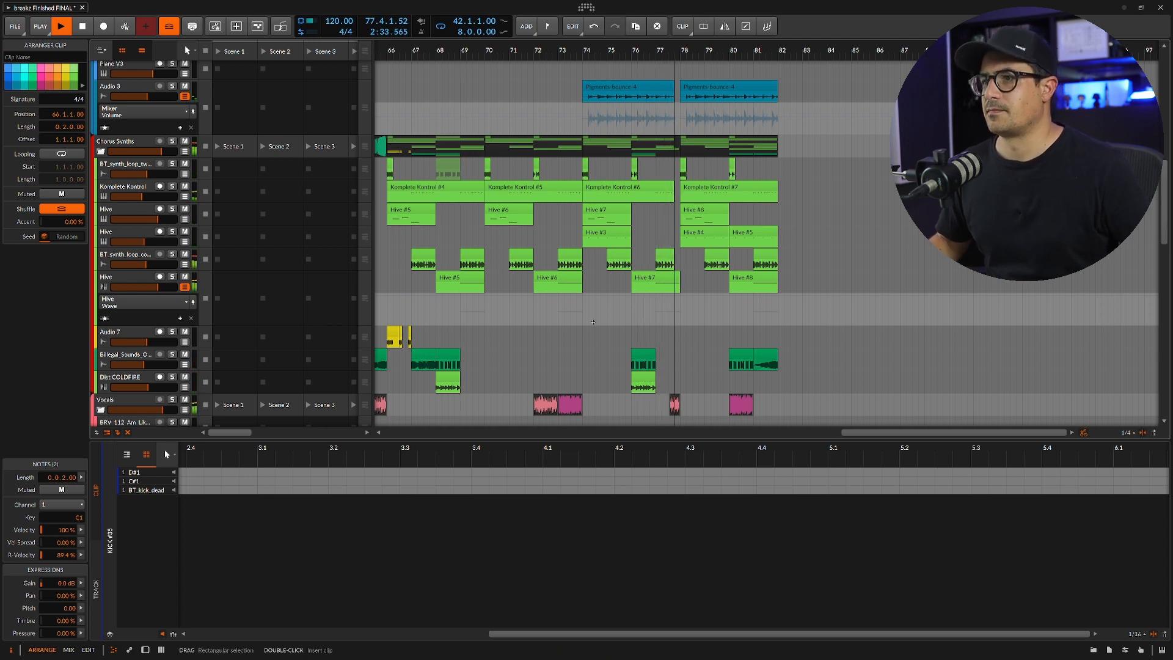
{"action": "key", "text": "space"}
{"action": "scroll", "coordinate": [433, 317], "scroll_direction": "down", "scroll_amount": 5}
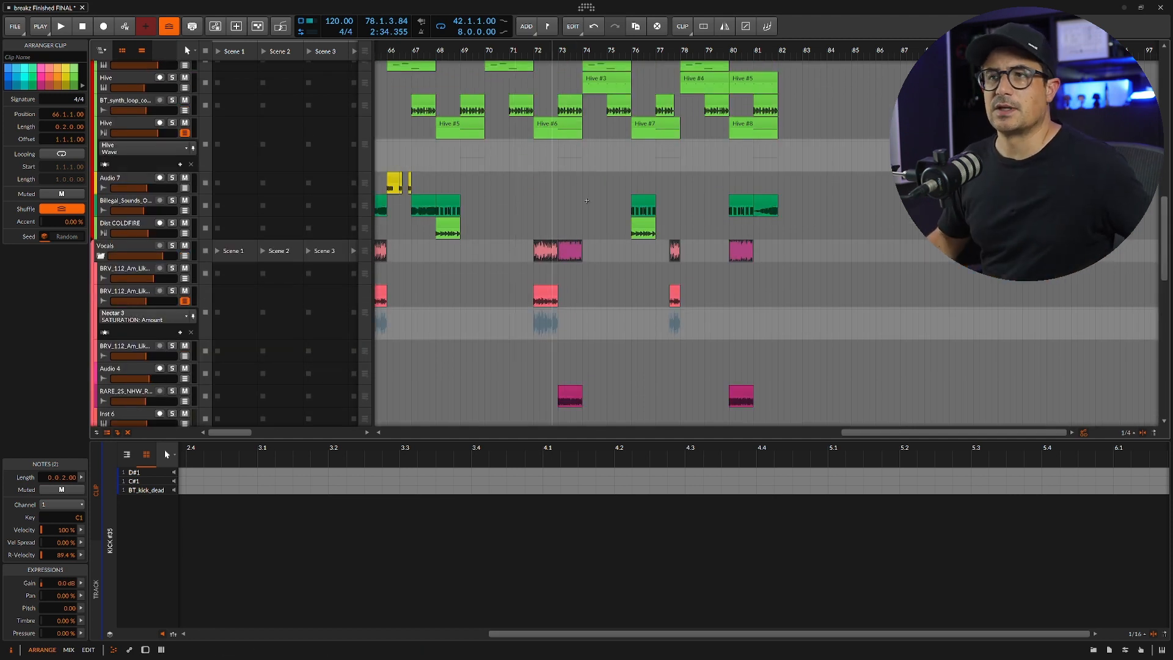
{"action": "scroll", "coordinate": [569, 184], "scroll_direction": "up", "scroll_amount": 1}
{"action": "scroll", "coordinate": [590, 140], "scroll_direction": "up", "scroll_amount": 1}
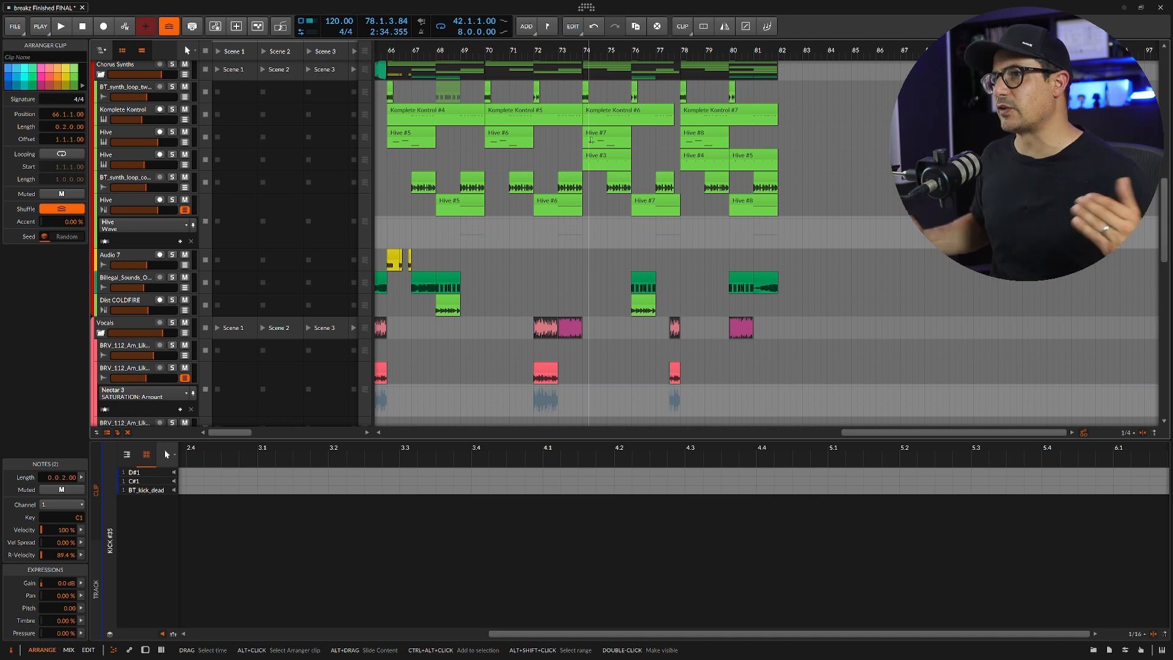
{"action": "scroll", "coordinate": [590, 140], "scroll_direction": "up", "scroll_amount": 1}
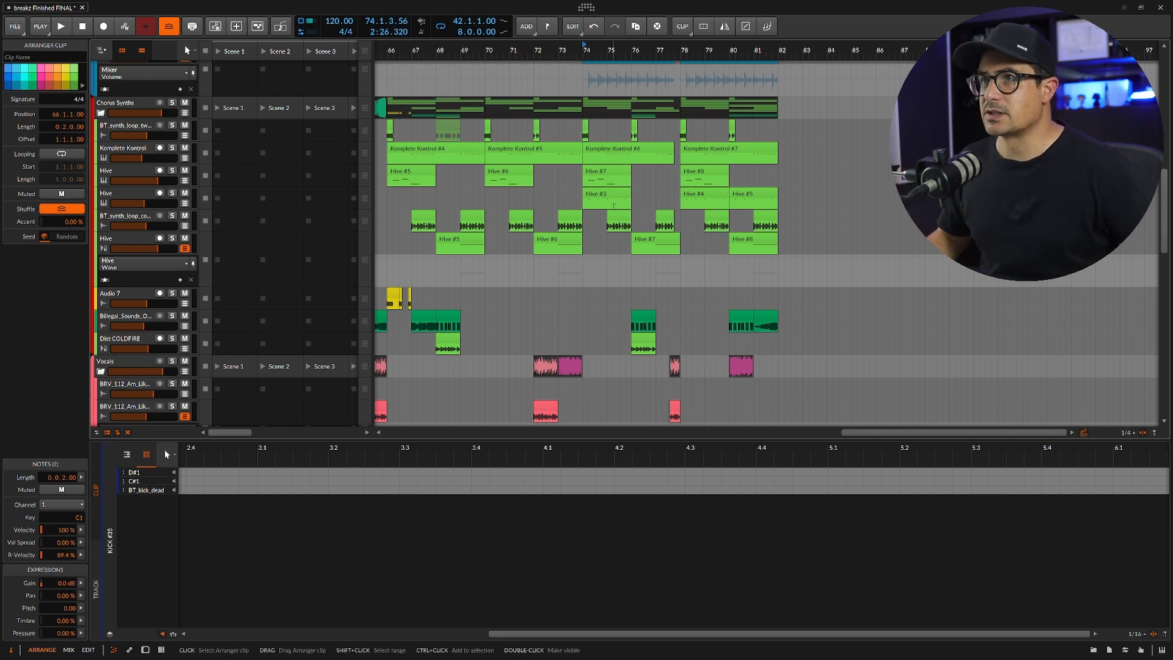
Examine the Hive #3 clip at bar 74, then solo its track and the Hive track above it and play them.
{"action": "left_click", "coordinate": [610, 202]}
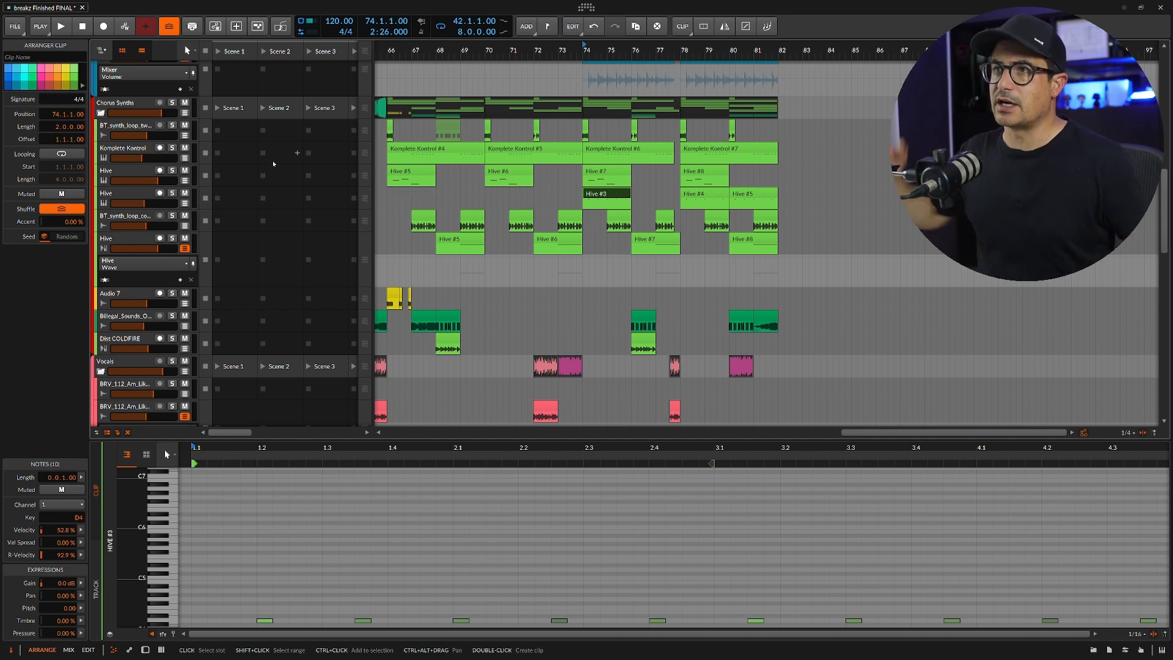
{"action": "left_click", "coordinate": [173, 193]}
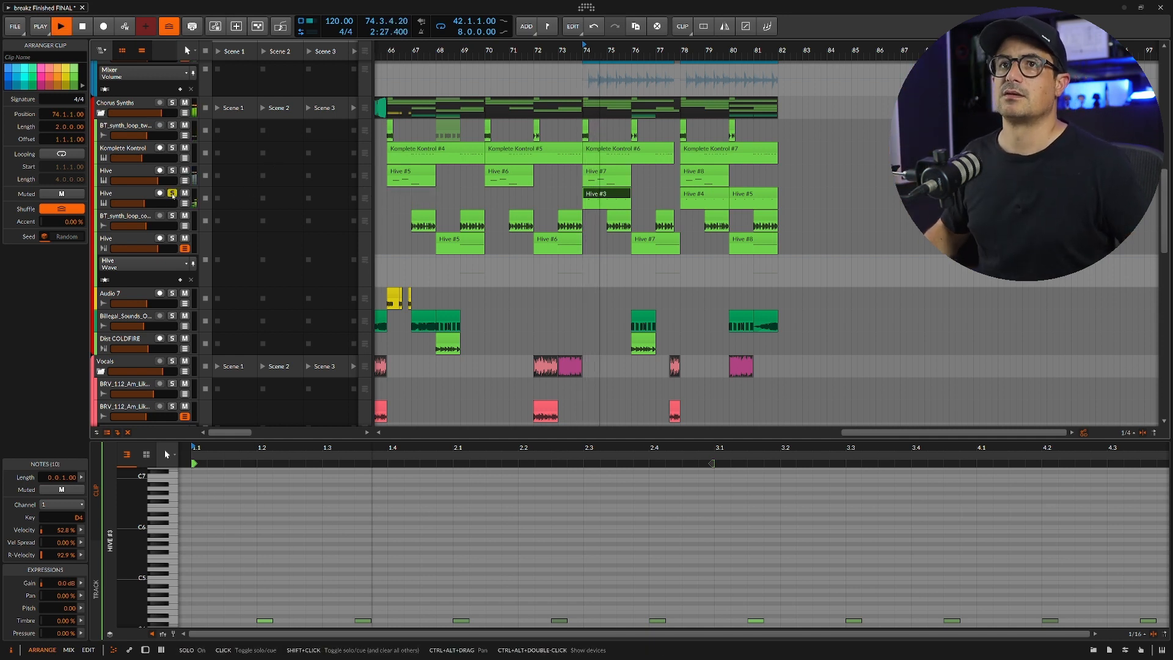
{"action": "left_click", "coordinate": [172, 170]}
{"action": "key", "text": "space"}
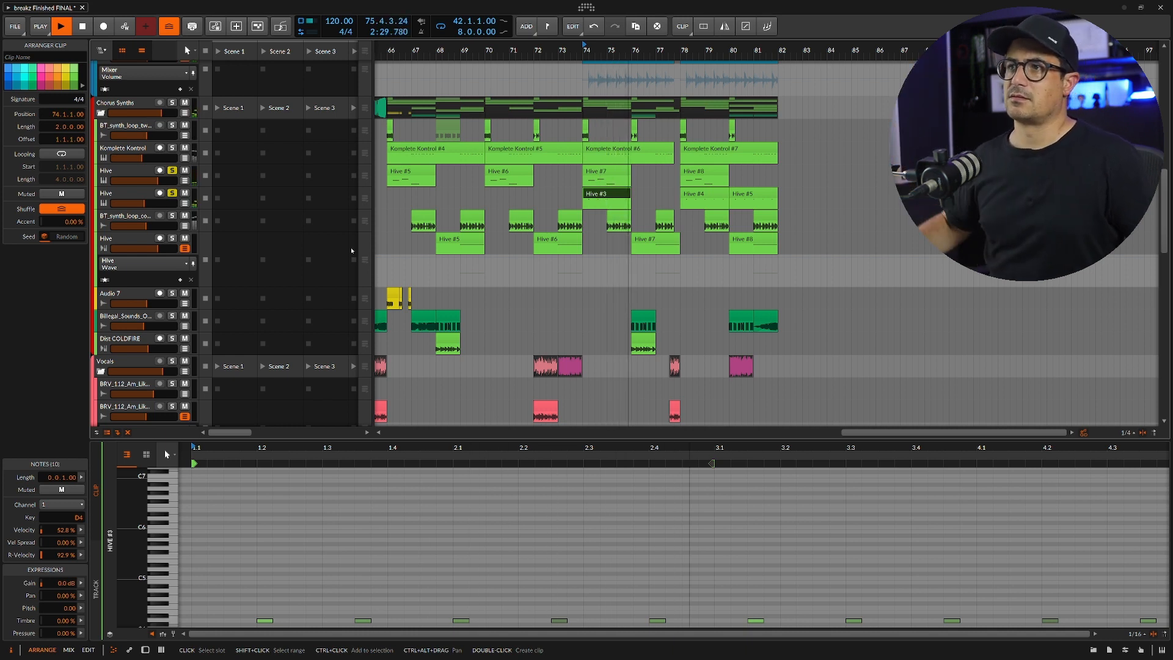
{"action": "key", "text": "space"}
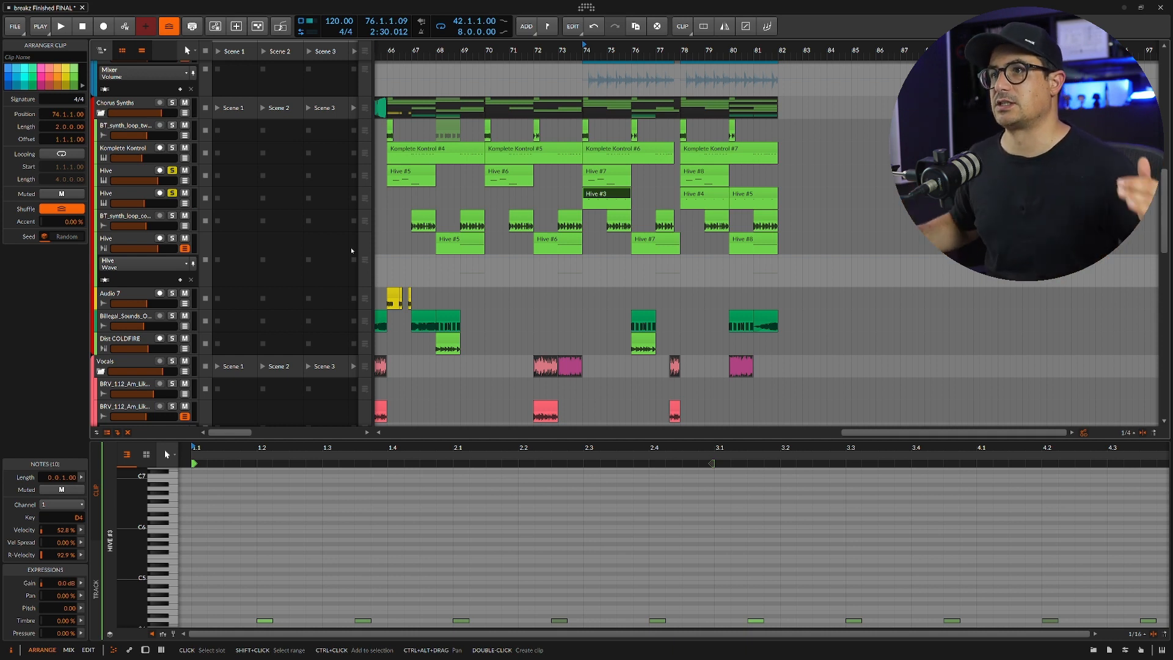
Replay from bar 74 with the Billegal_Sounds, Dist COLDFIRE, second BT_synth_loop and second BRV_112 vocal tracks also soloed.
{"action": "key", "text": "space"}
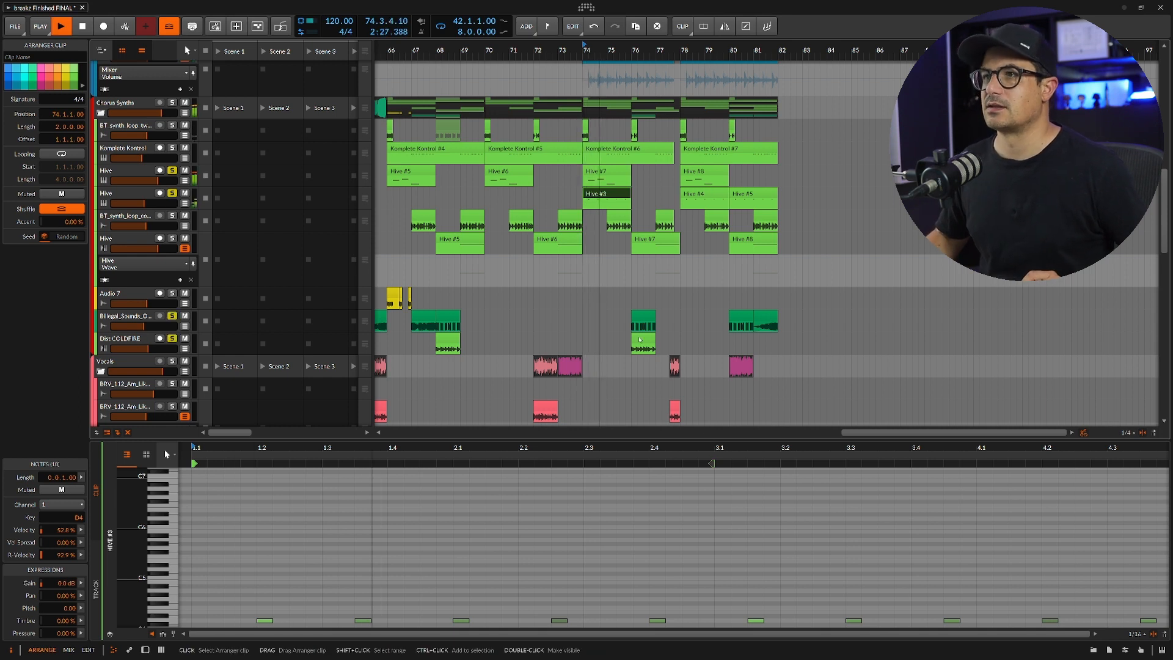
{"action": "left_click", "coordinate": [173, 219]}
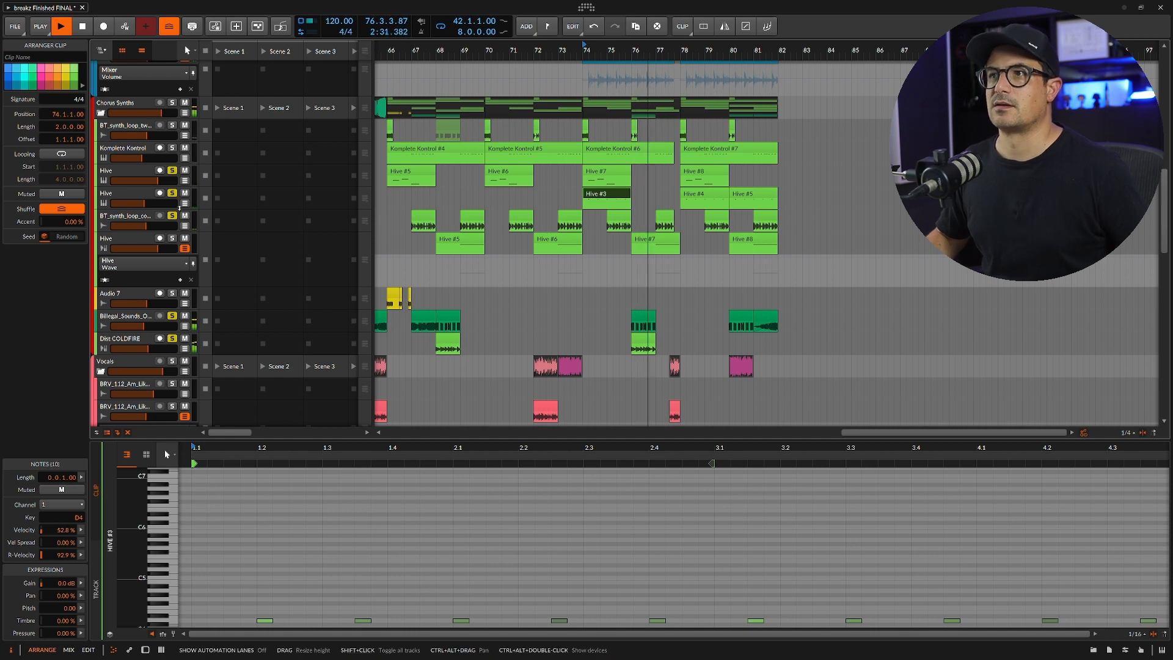
{"action": "scroll", "coordinate": [192, 261], "scroll_direction": "down", "scroll_amount": 2}
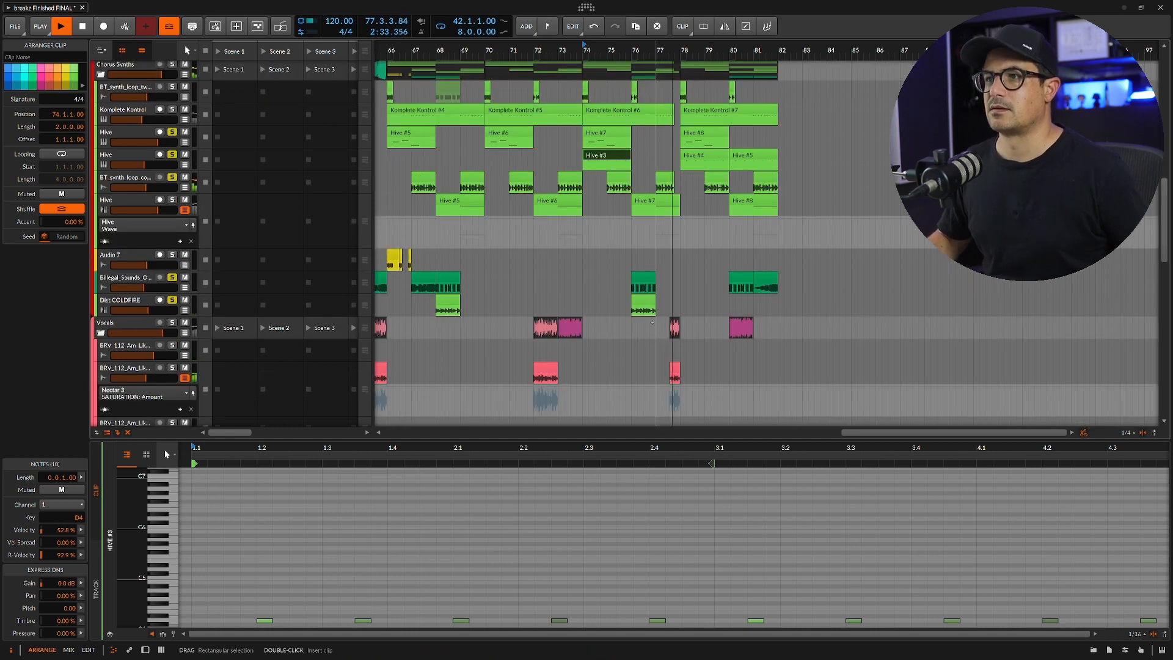
{"action": "key", "text": "space"}
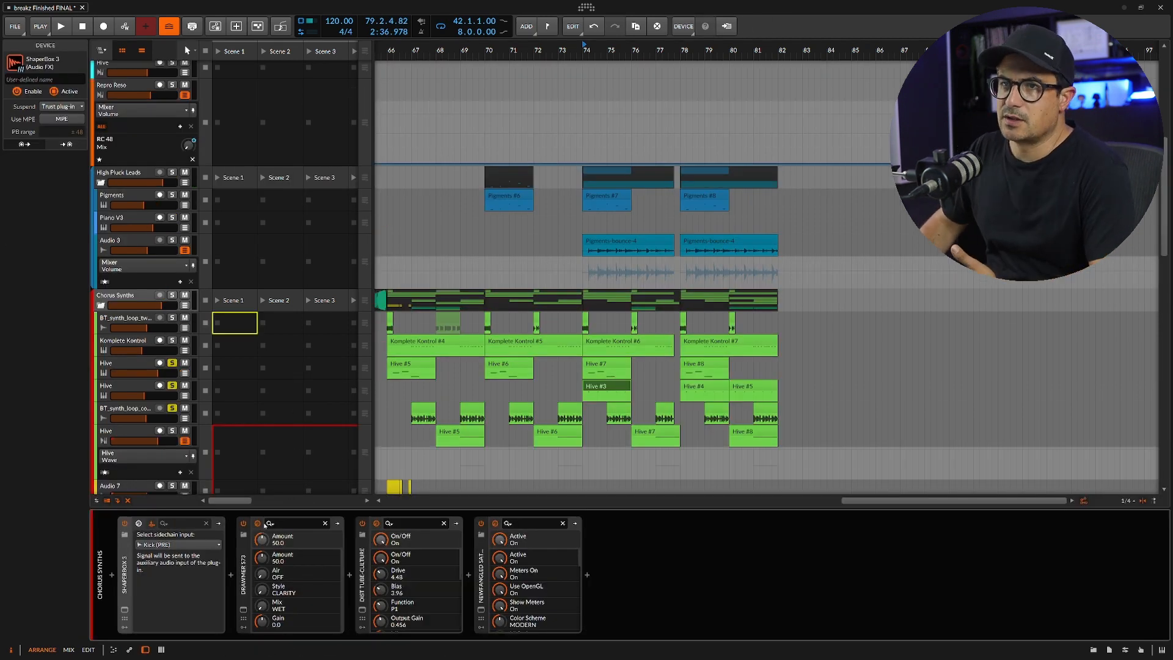
Inspect the Chorus Synths group's effects chain, showing the Dist TUBE-CULTURE and Newfangled Saturate plug-in windows.
{"action": "left_click", "coordinate": [153, 297]}
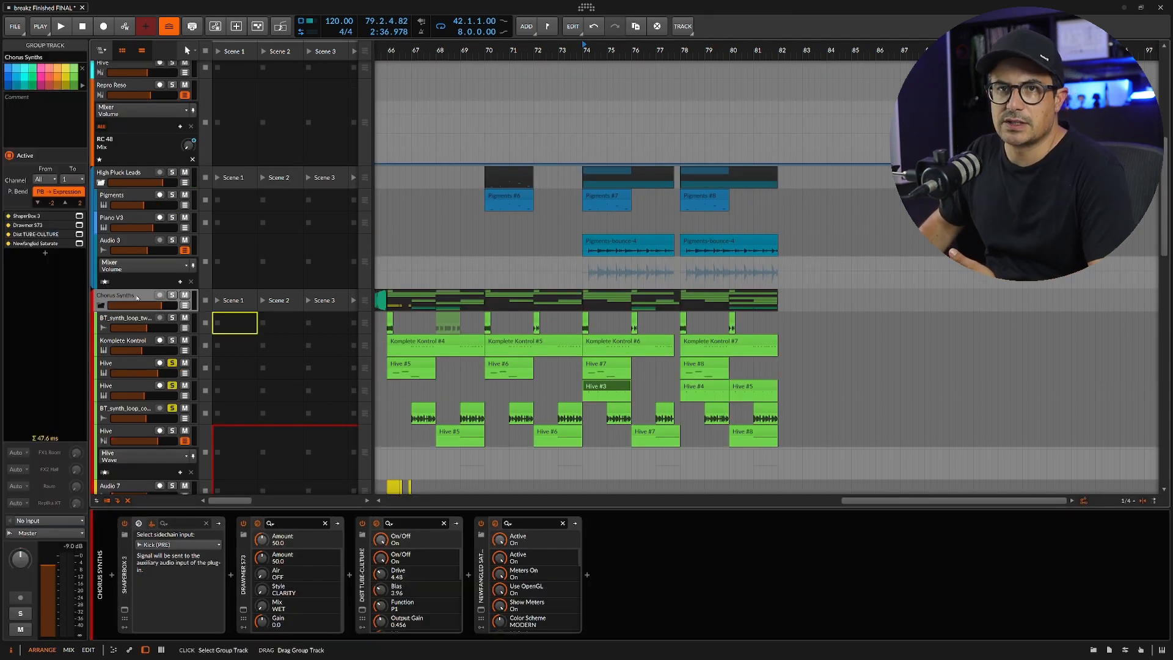
{"action": "left_click", "coordinate": [363, 610]}
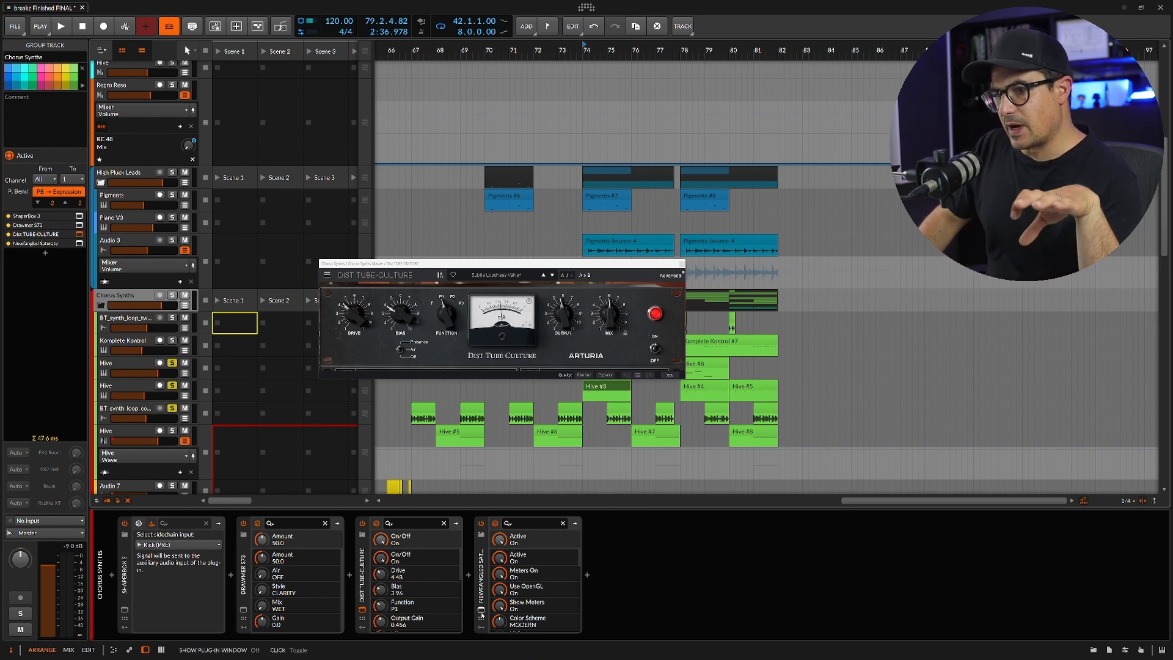
{"action": "left_click", "coordinate": [480, 610]}
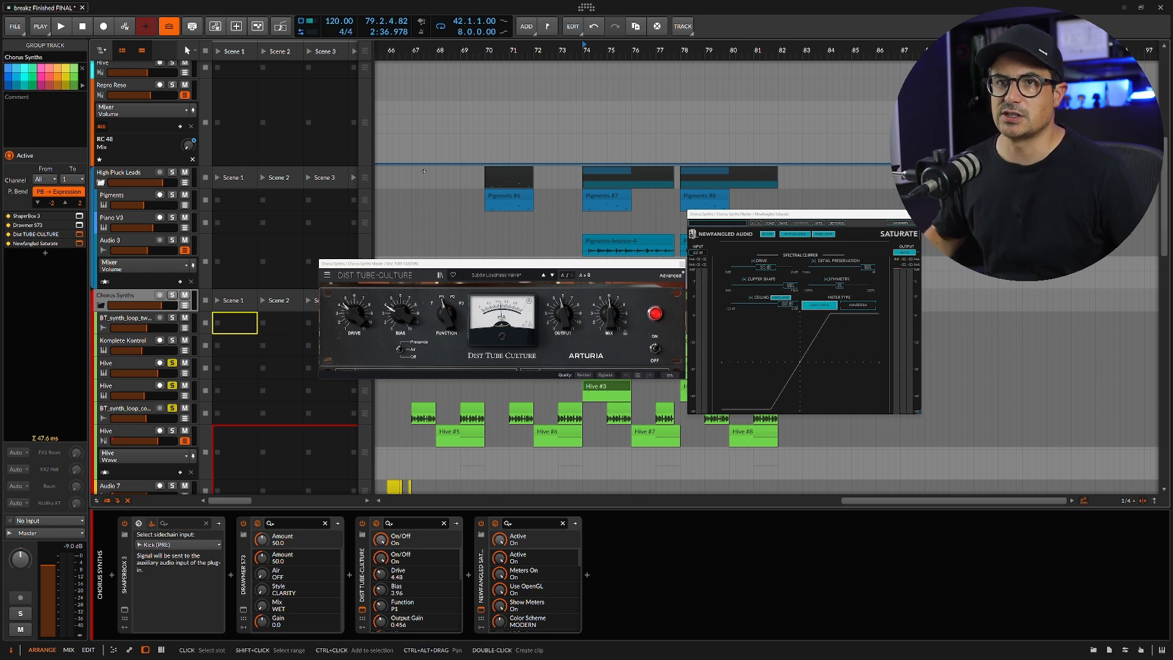
Check the Vocals group's Kirchhoff-EQ curve and close the open plug-in windows.
{"action": "scroll", "coordinate": [277, 153], "scroll_direction": "down", "scroll_amount": 3}
{"action": "left_click", "coordinate": [117, 323]}
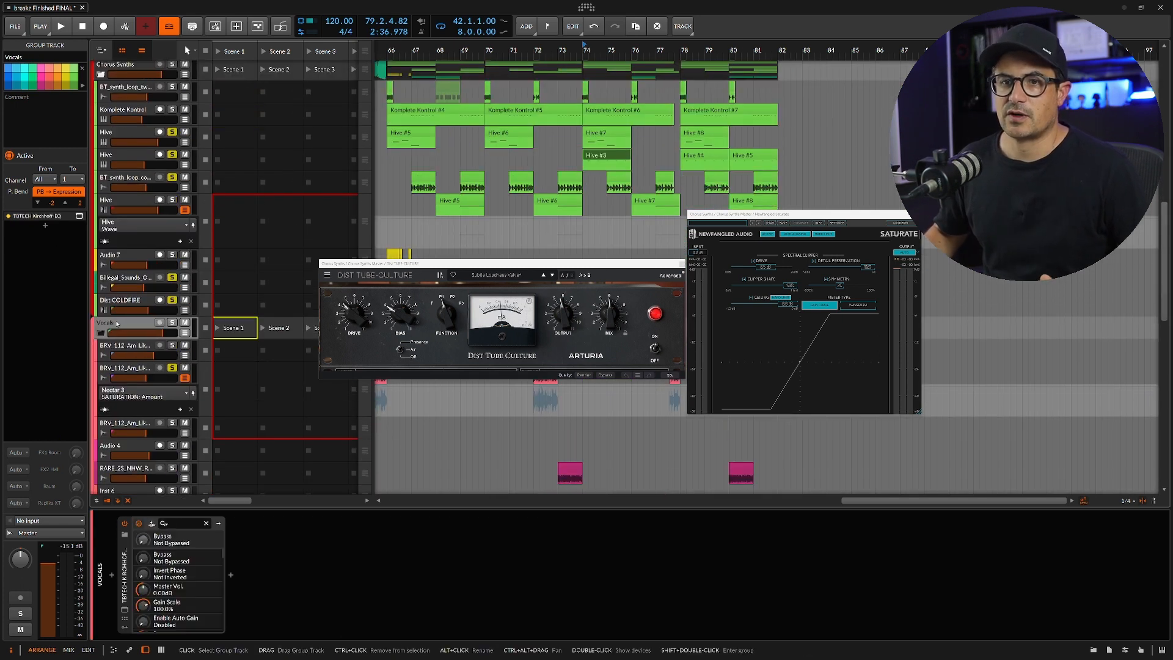
{"action": "left_click", "coordinate": [125, 612]}
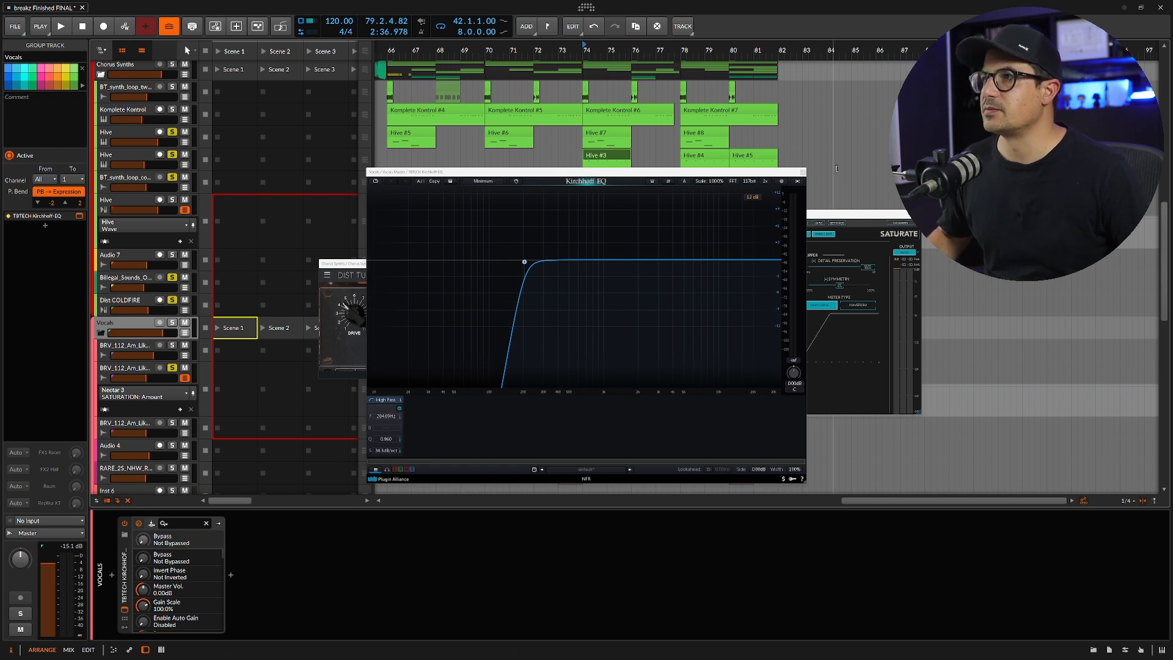
{"action": "left_click", "coordinate": [802, 172]}
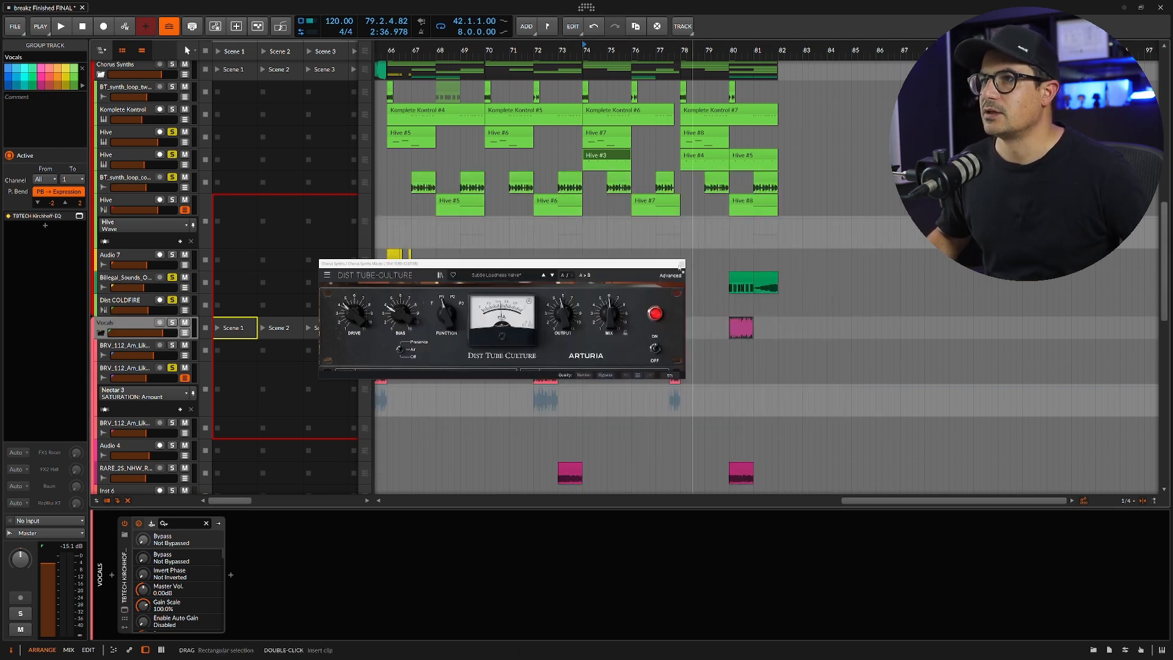
{"action": "left_click", "coordinate": [680, 265]}
Check the FX and Strings and Bass Pad groups for devices.
{"action": "scroll", "coordinate": [129, 283], "scroll_direction": "down", "scroll_amount": 10}
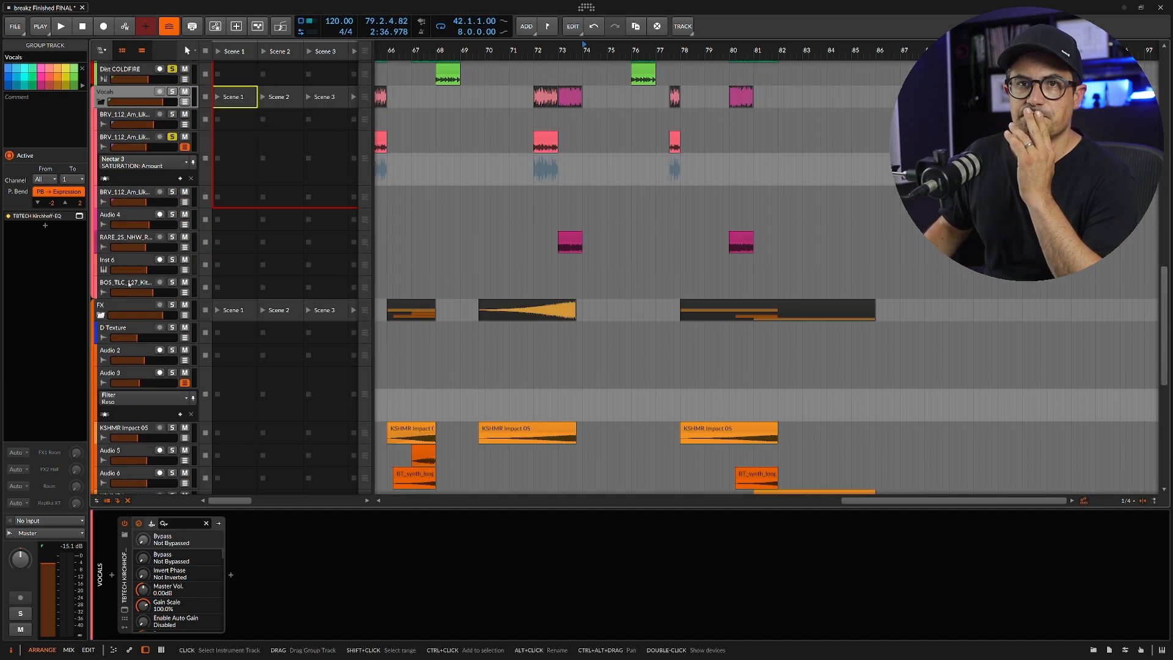
{"action": "left_click", "coordinate": [129, 309]}
{"action": "scroll", "coordinate": [131, 317], "scroll_direction": "down", "scroll_amount": 8}
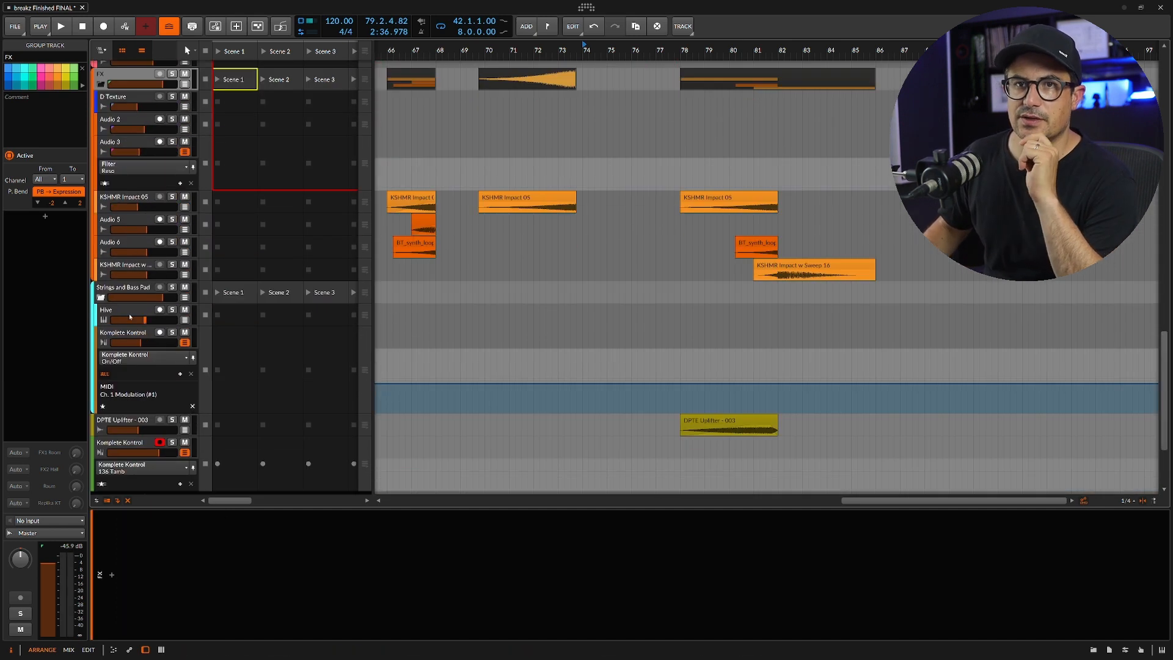
{"action": "left_click", "coordinate": [128, 293]}
{"action": "scroll", "coordinate": [143, 354], "scroll_direction": "down", "scroll_amount": 5}
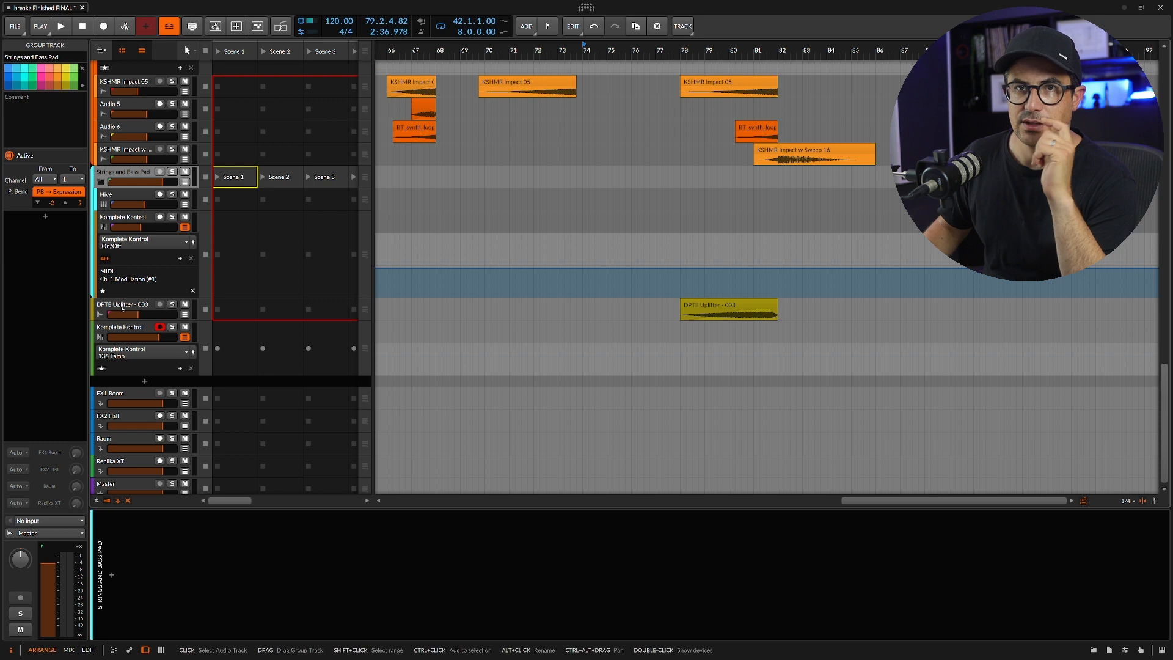
{"action": "scroll", "coordinate": [452, 366], "scroll_direction": "down", "scroll_amount": 1}
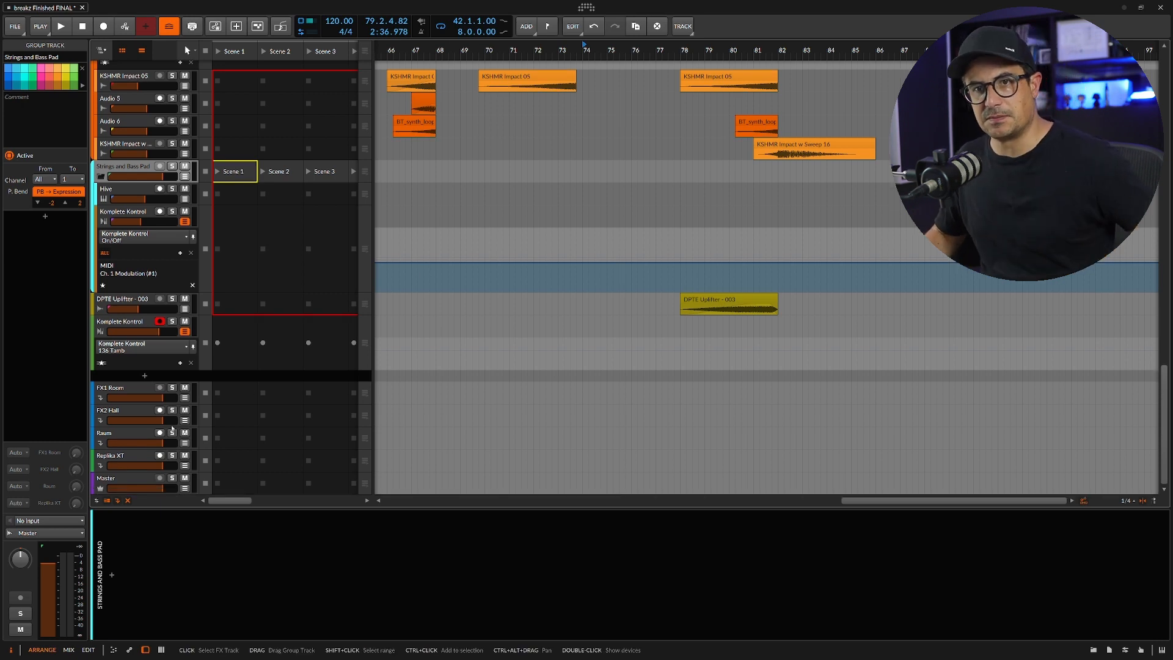
Show the Master track's device chain and enable its Satin device.
{"action": "left_click", "coordinate": [131, 481]}
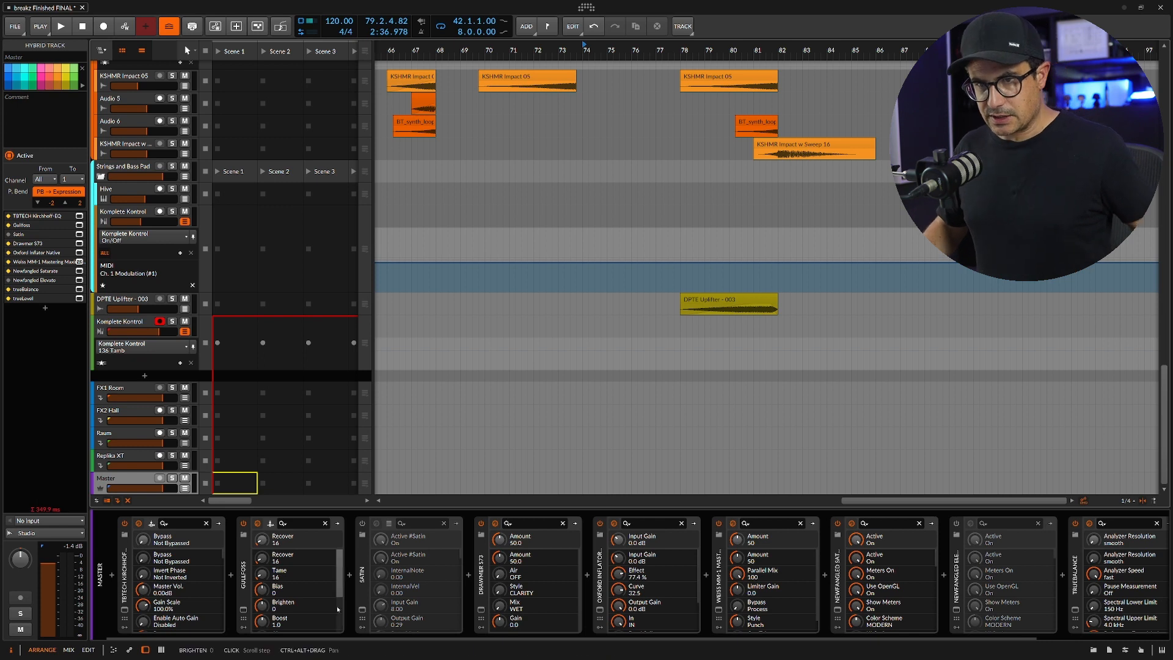
{"action": "left_click", "coordinate": [363, 524]}
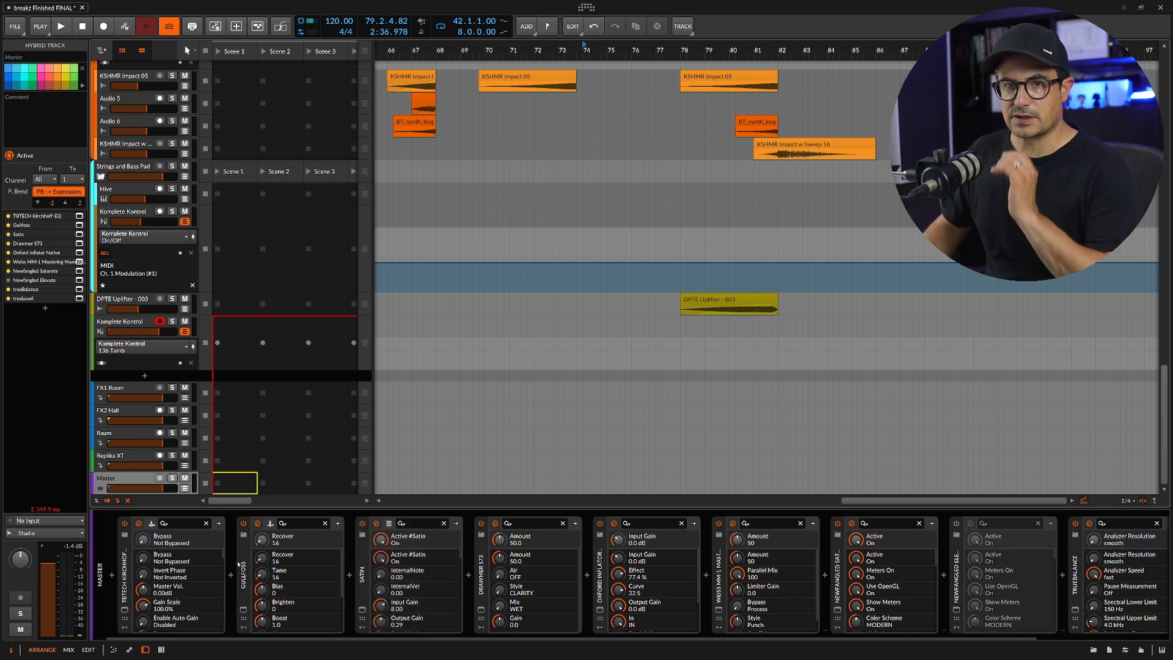
Examine the master Kirchhoff-EQ curve at the 3 dB, 30 dB and 12 dB display ranges.
{"action": "left_click", "coordinate": [124, 610]}
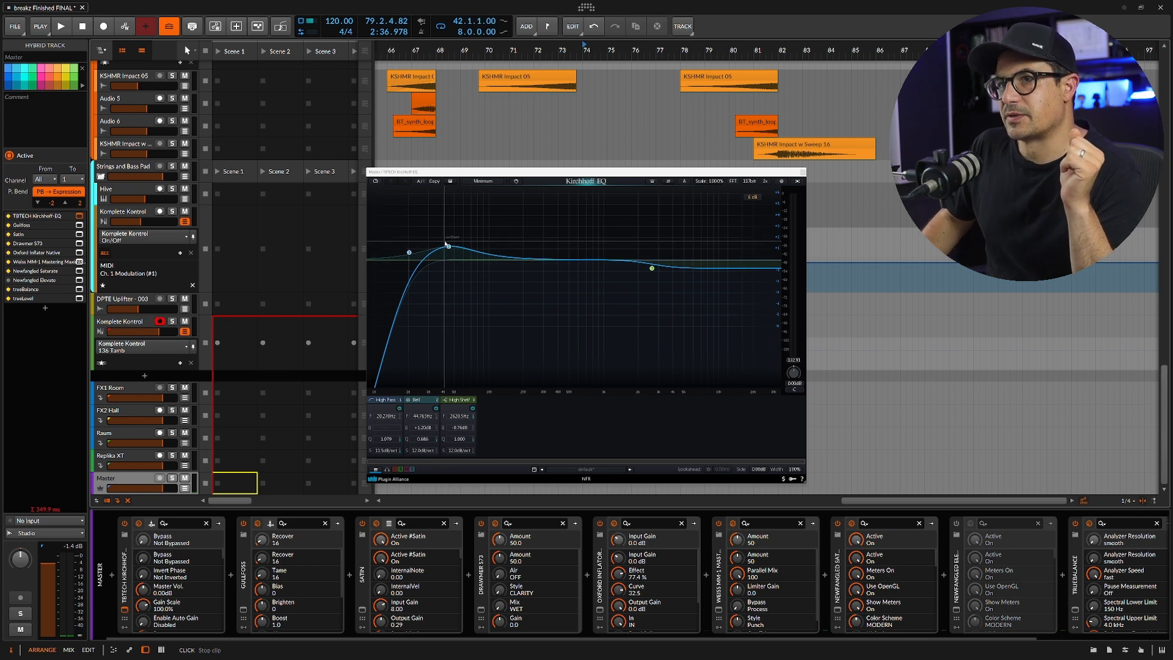
{"action": "left_click", "coordinate": [751, 198]}
{"action": "left_click", "coordinate": [752, 205]}
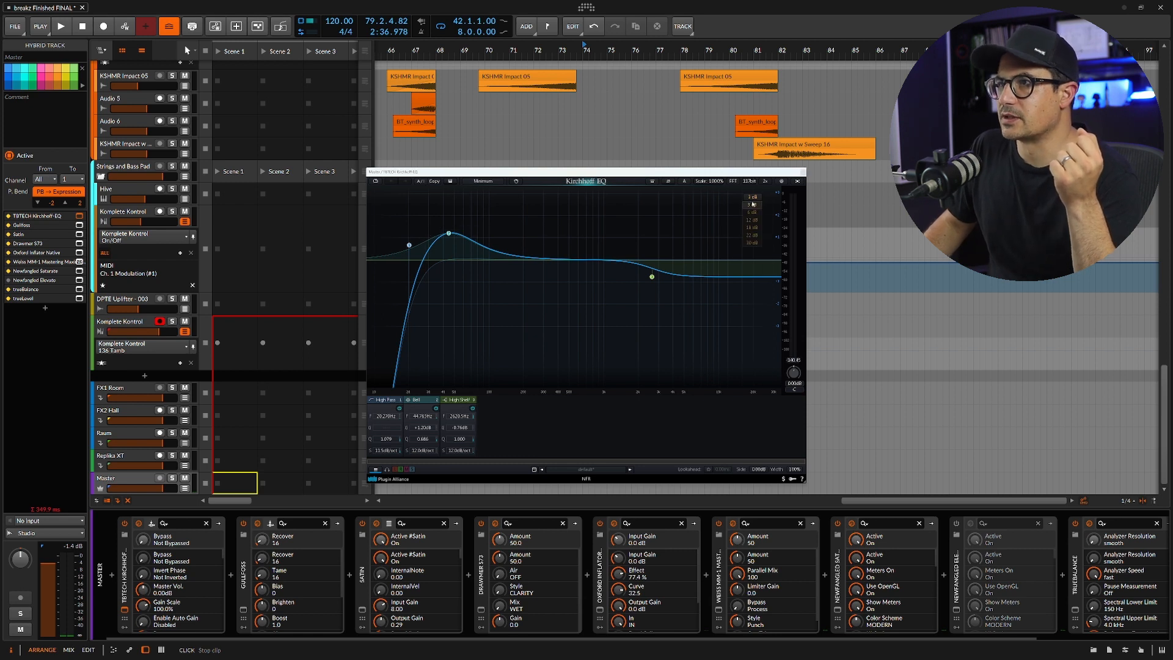
{"action": "left_click", "coordinate": [752, 243]}
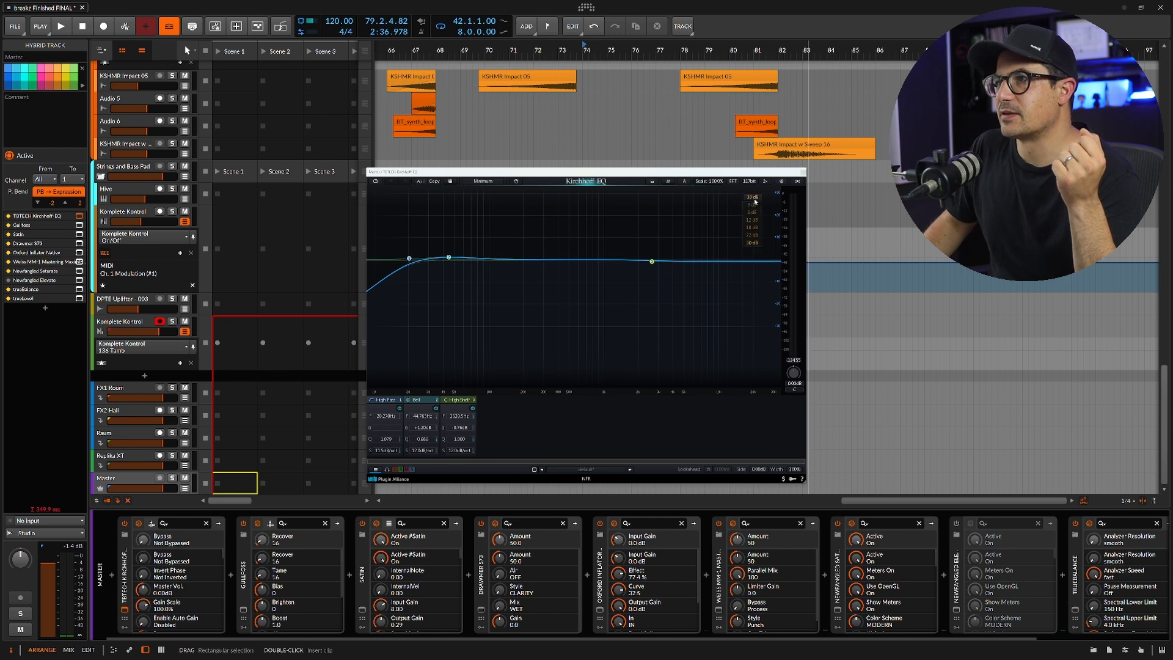
{"action": "left_click", "coordinate": [753, 220]}
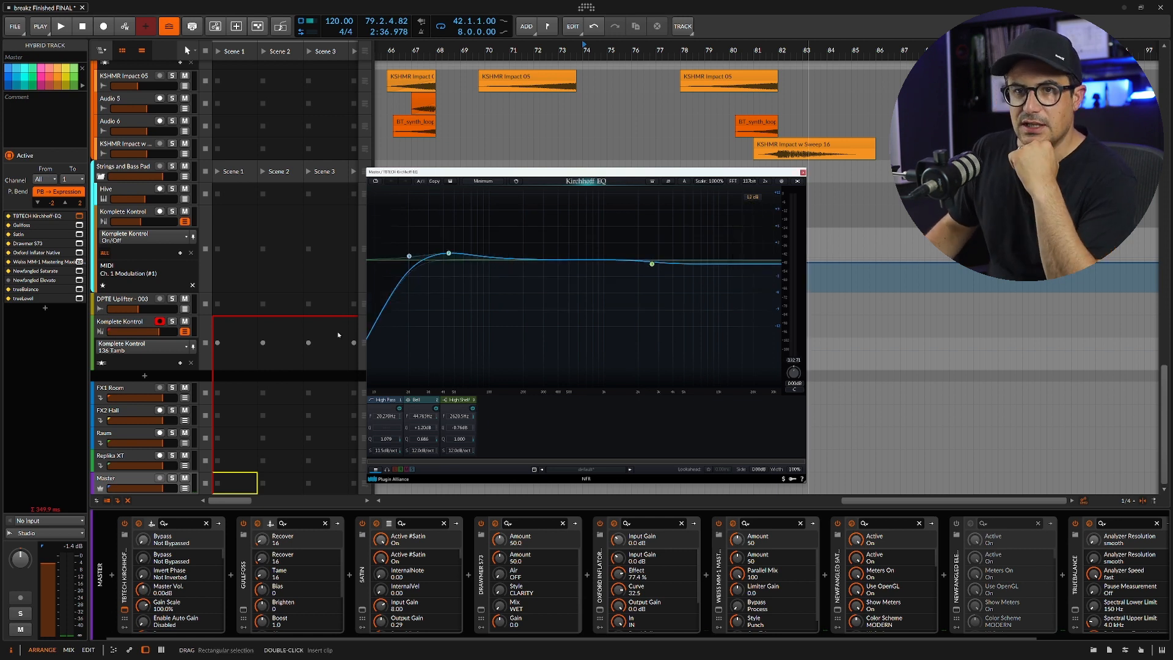
Show the Gullfoss plug-in window from the Master track's device chain.
{"action": "left_click", "coordinate": [249, 601]}
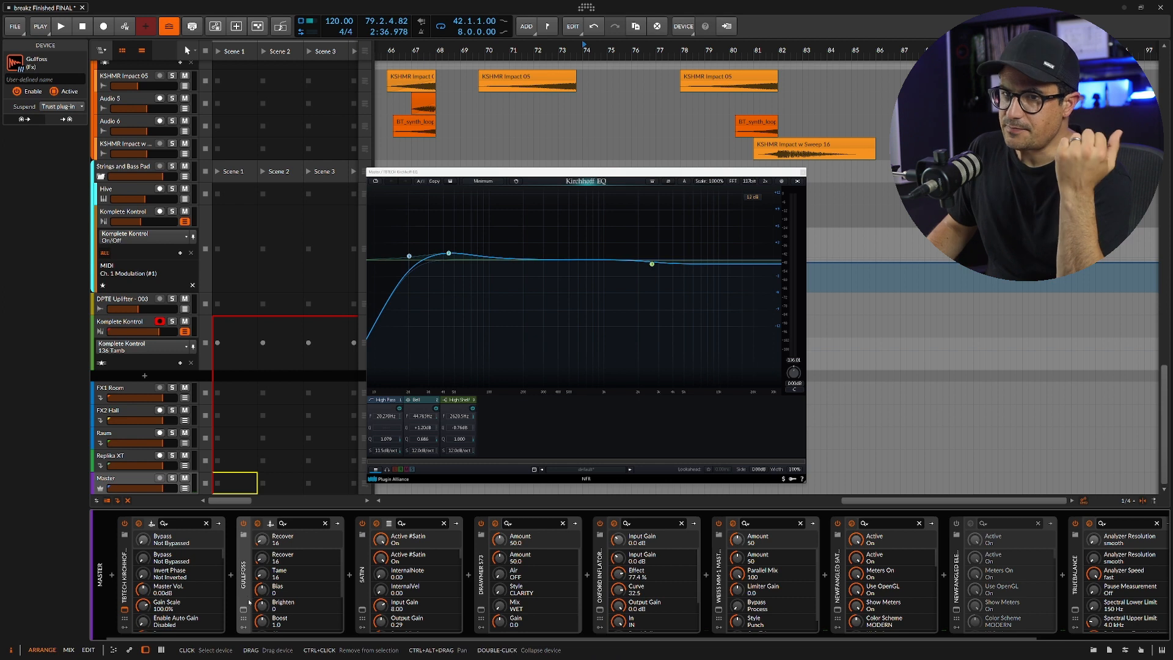
{"action": "left_click", "coordinate": [244, 609]}
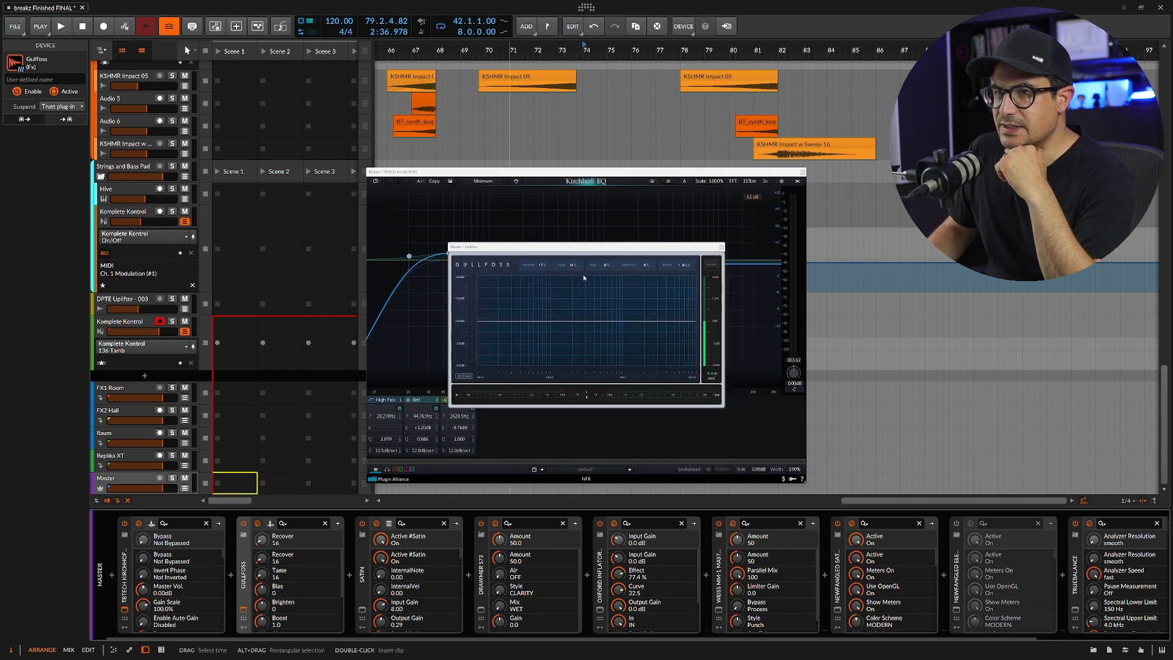
Close the Gullfoss window and view the Master chain's Satin and Drawmer plug-in windows one after the other.
{"action": "left_click", "coordinate": [722, 246]}
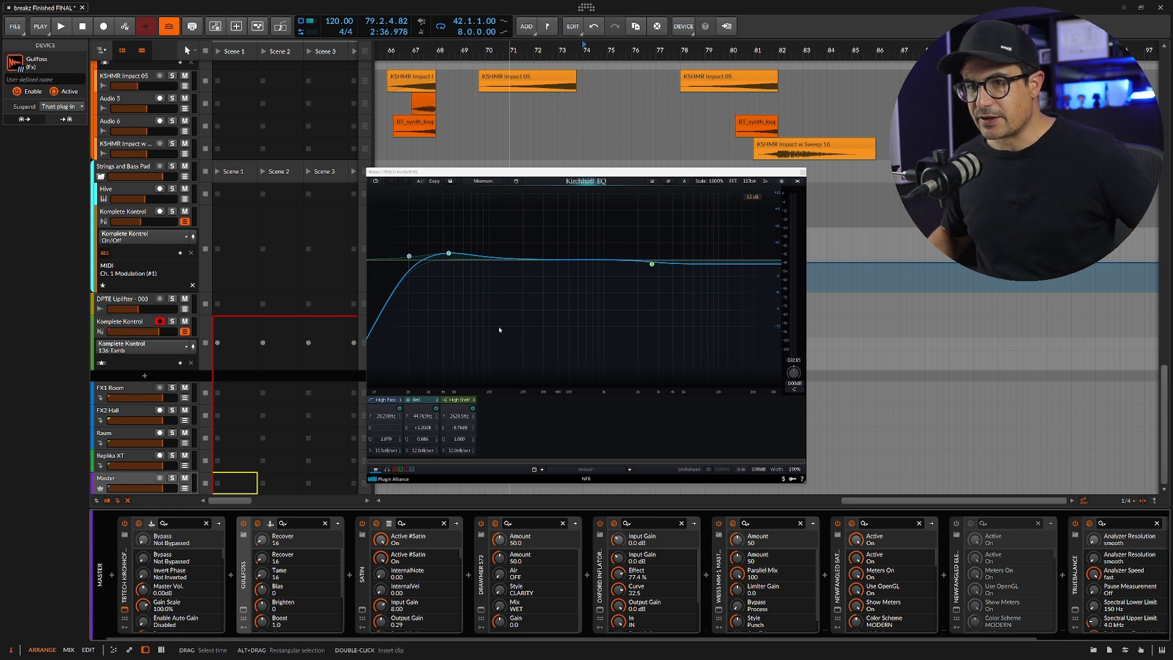
{"action": "left_click", "coordinate": [362, 609]}
{"action": "left_click_drag", "start_coordinate": [606, 233], "coordinate": [329, 202]}
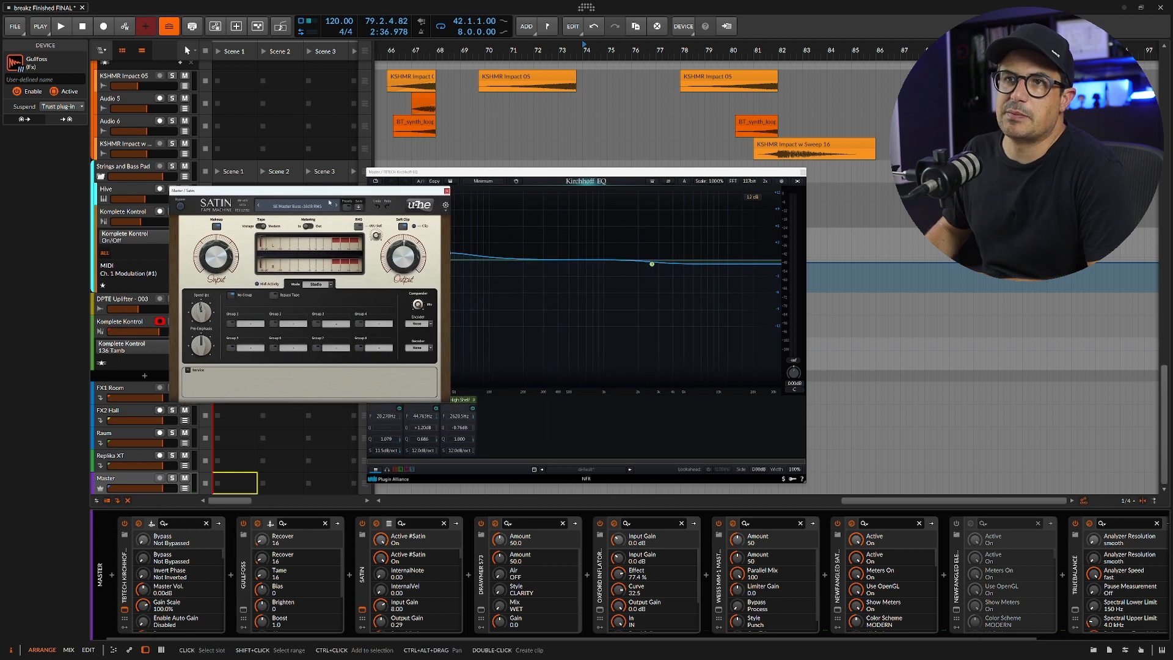
{"action": "left_click", "coordinate": [447, 191]}
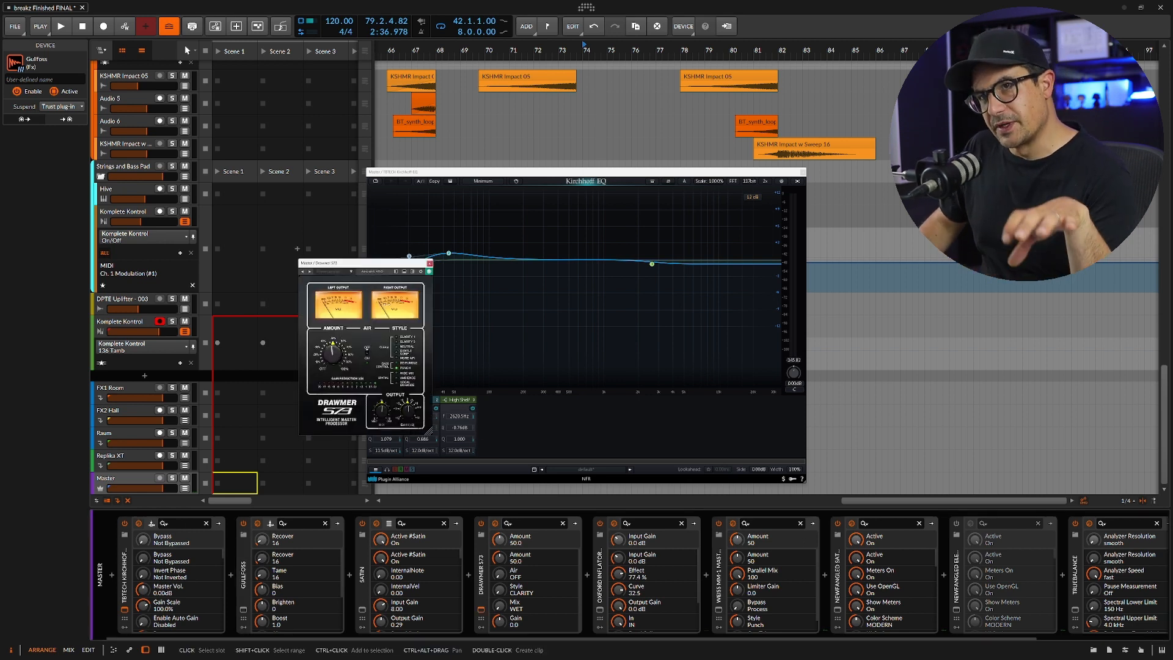
{"action": "left_click", "coordinate": [429, 264]}
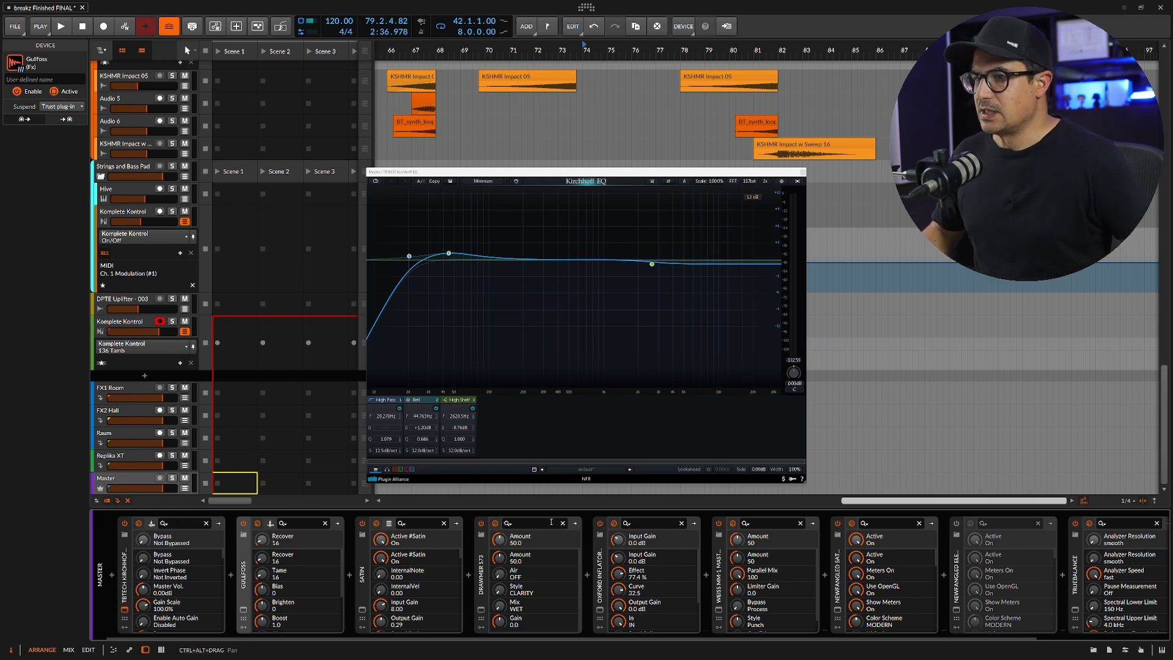
View the Oxford Inflator plug-in window from the Master chain and close it.
{"action": "left_click", "coordinate": [599, 594]}
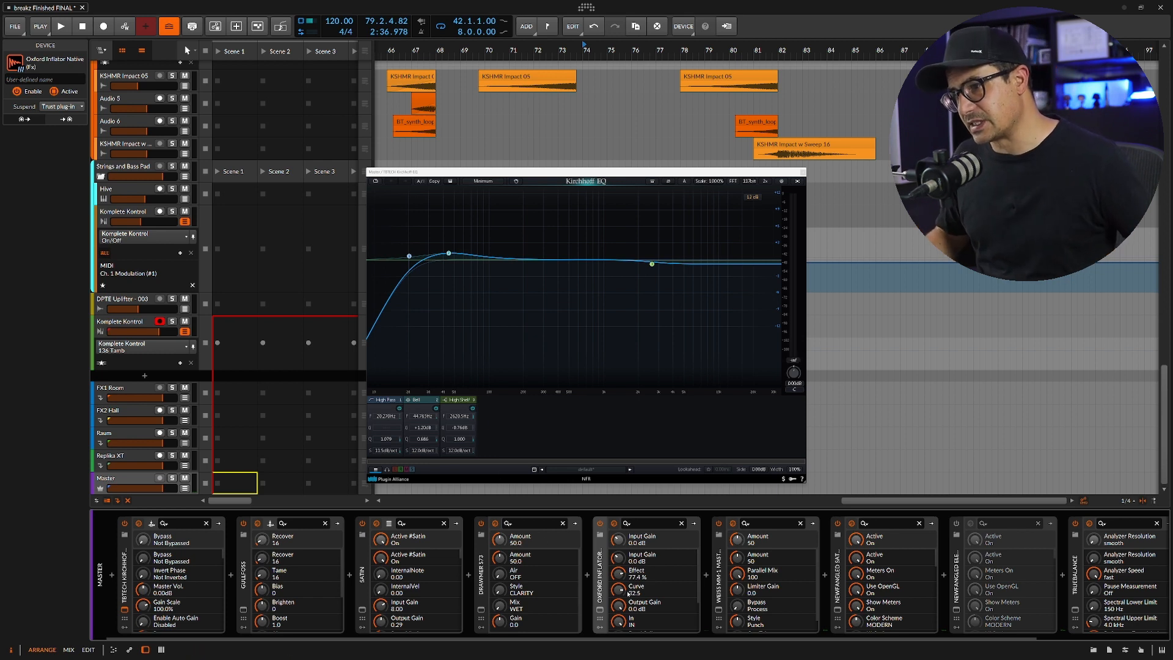
{"action": "left_click", "coordinate": [600, 609]}
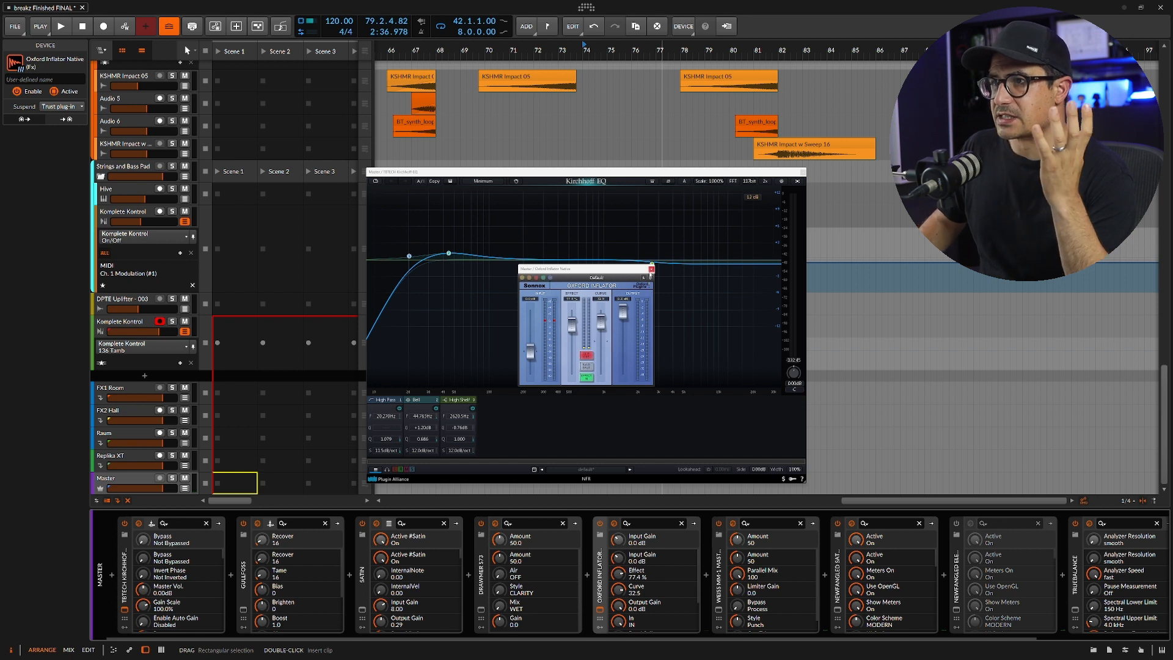
{"action": "left_click", "coordinate": [651, 270]}
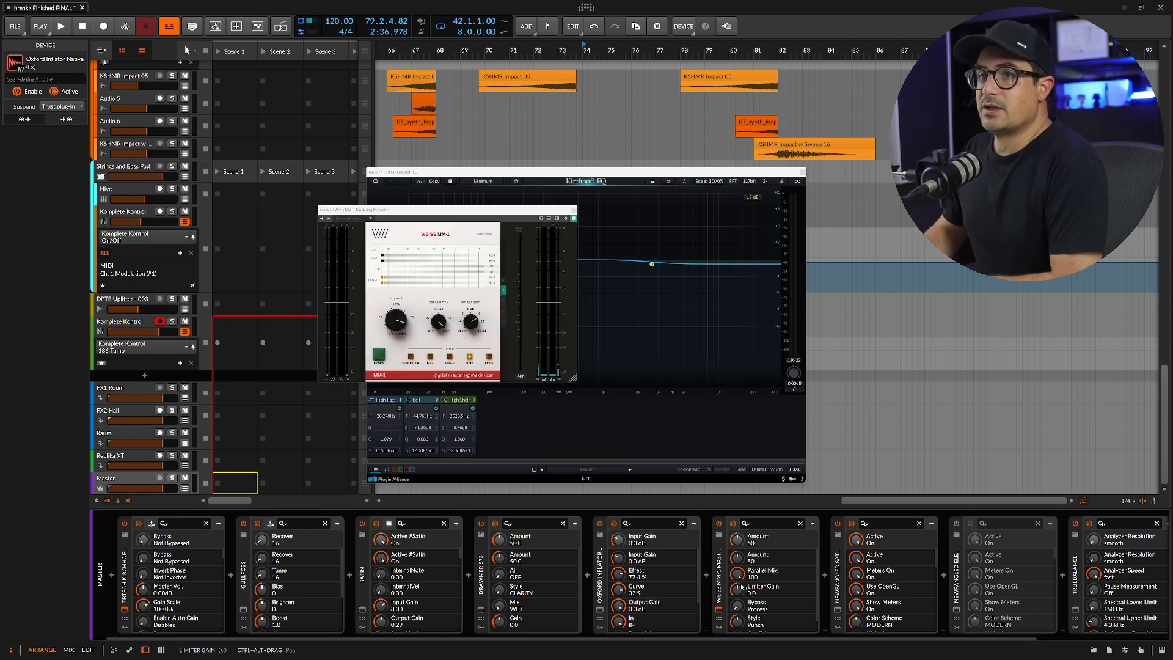
Examine the Weiss MM-1 mastering maximizer in an enlarged, repositioned plug-in window, and close it.
{"action": "left_click_drag", "start_coordinate": [577, 383], "coordinate": [815, 545]}
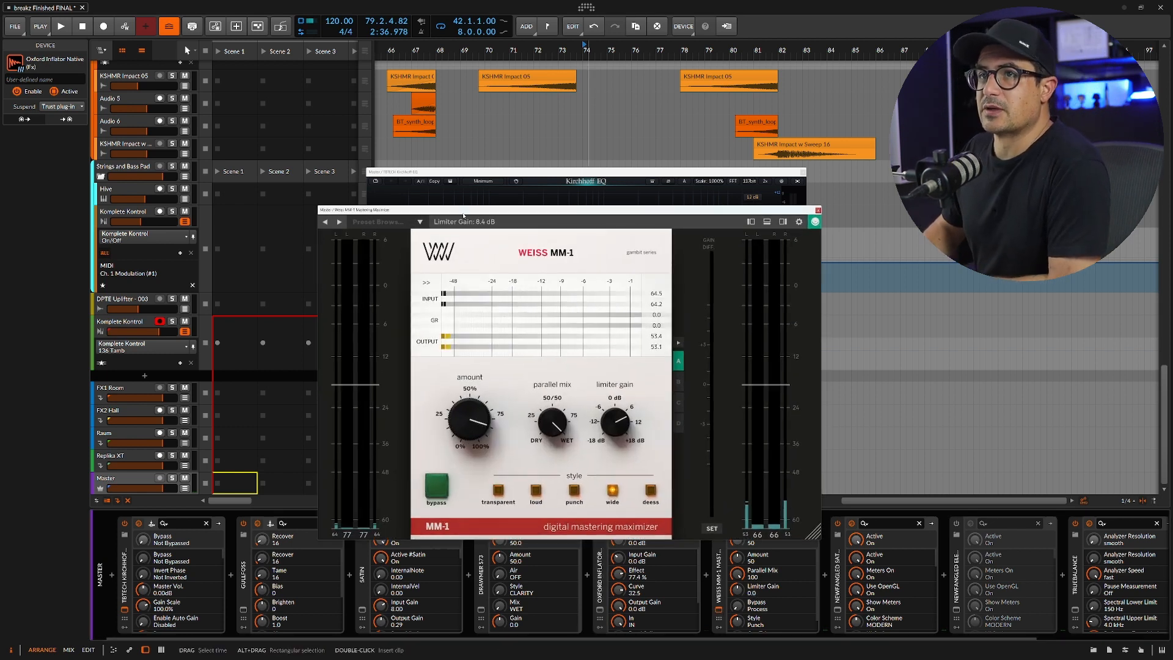
{"action": "left_click_drag", "start_coordinate": [450, 211], "coordinate": [318, 105]}
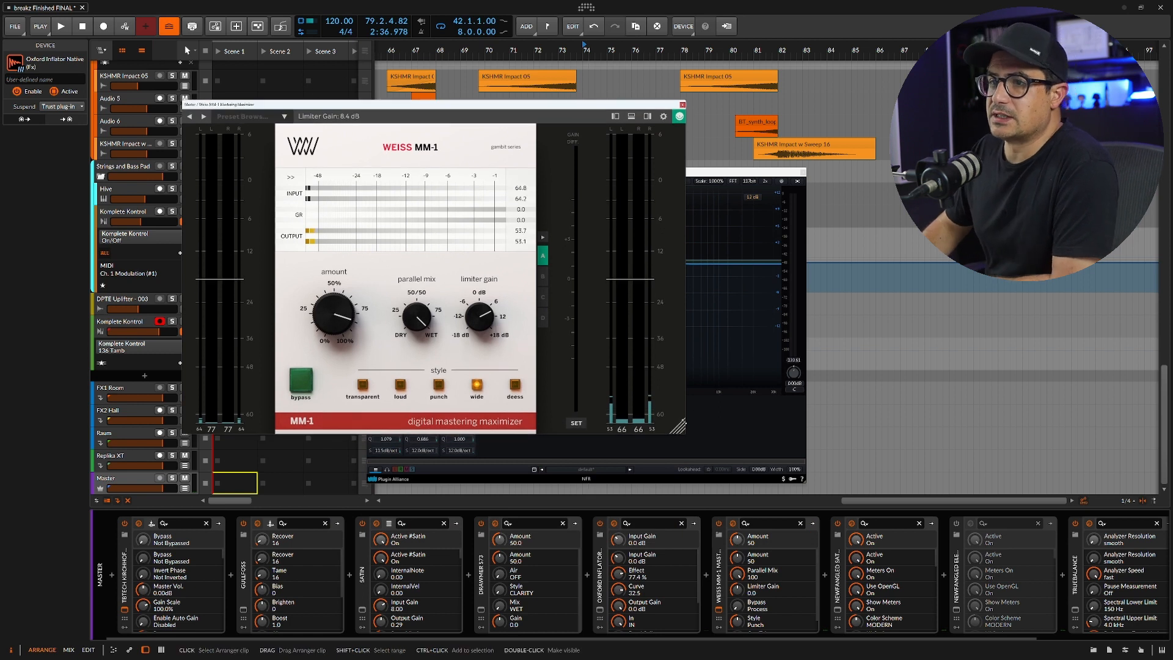
{"action": "left_click_drag", "start_coordinate": [681, 423], "coordinate": [608, 384]}
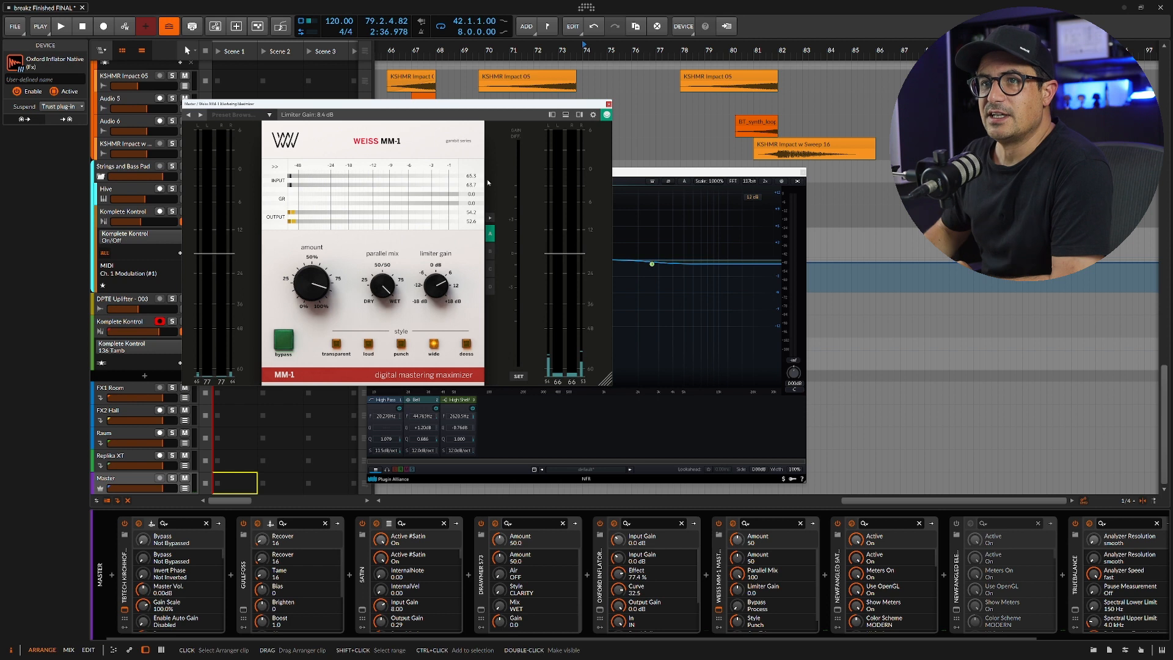
{"action": "left_click", "coordinate": [609, 104]}
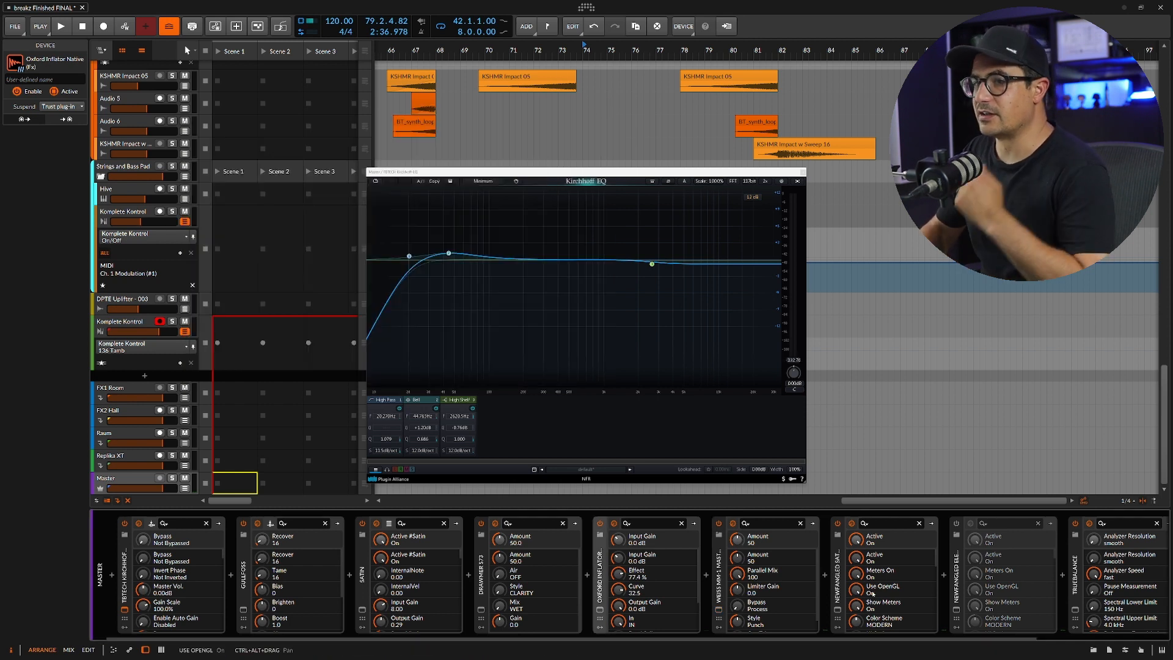
View the Newfangled Saturate spectral clipper's plug-in window from the Master chain and close it.
{"action": "left_click", "coordinate": [838, 610]}
{"action": "left_click", "coordinate": [722, 587]}
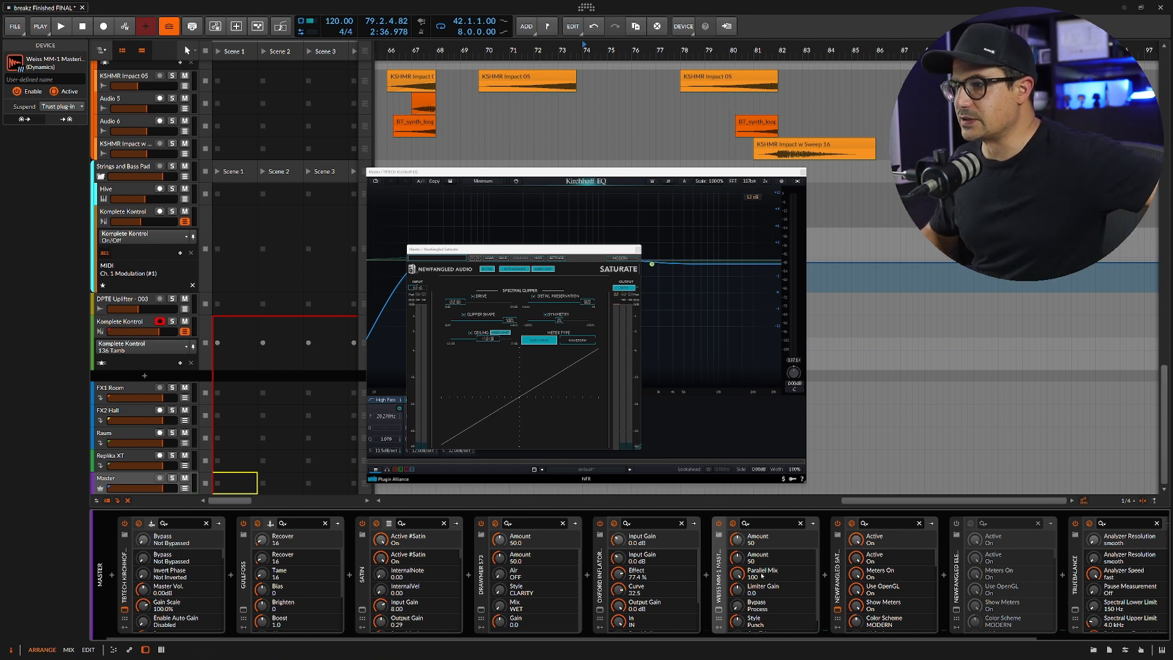
{"action": "left_click", "coordinate": [837, 575]}
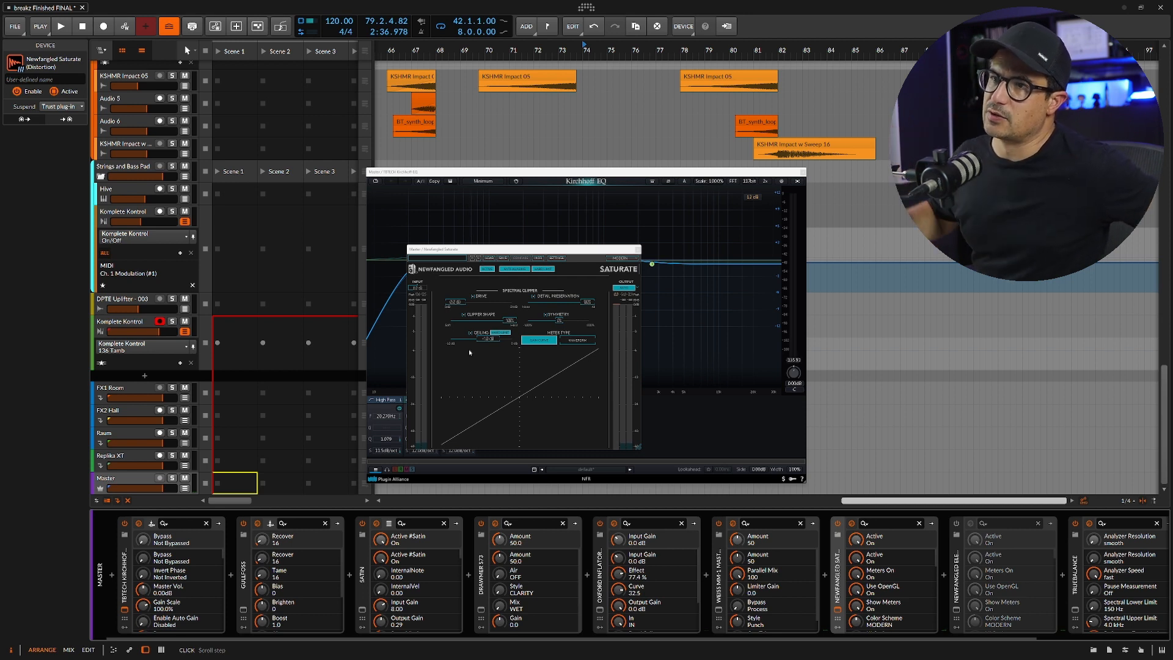
{"action": "left_click", "coordinate": [637, 249]}
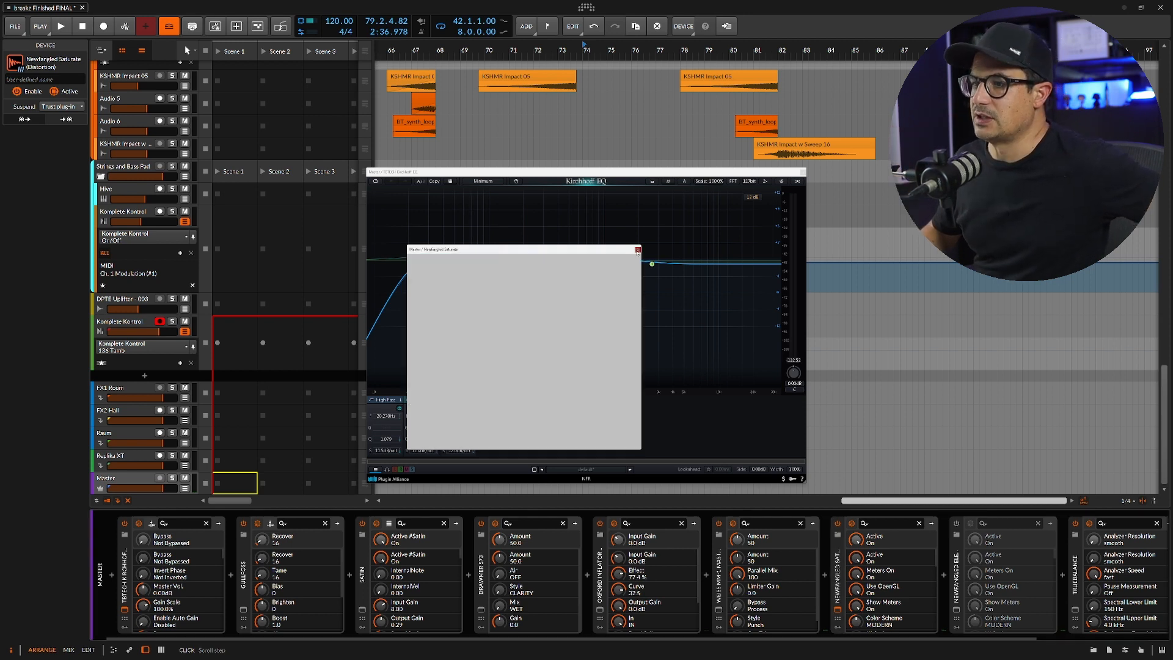
Compare the true:balance and true:level metering windows side by side at the end of the Master chain, and close both.
{"action": "left_click_drag", "start_coordinate": [817, 638], "coordinate": [910, 638]}
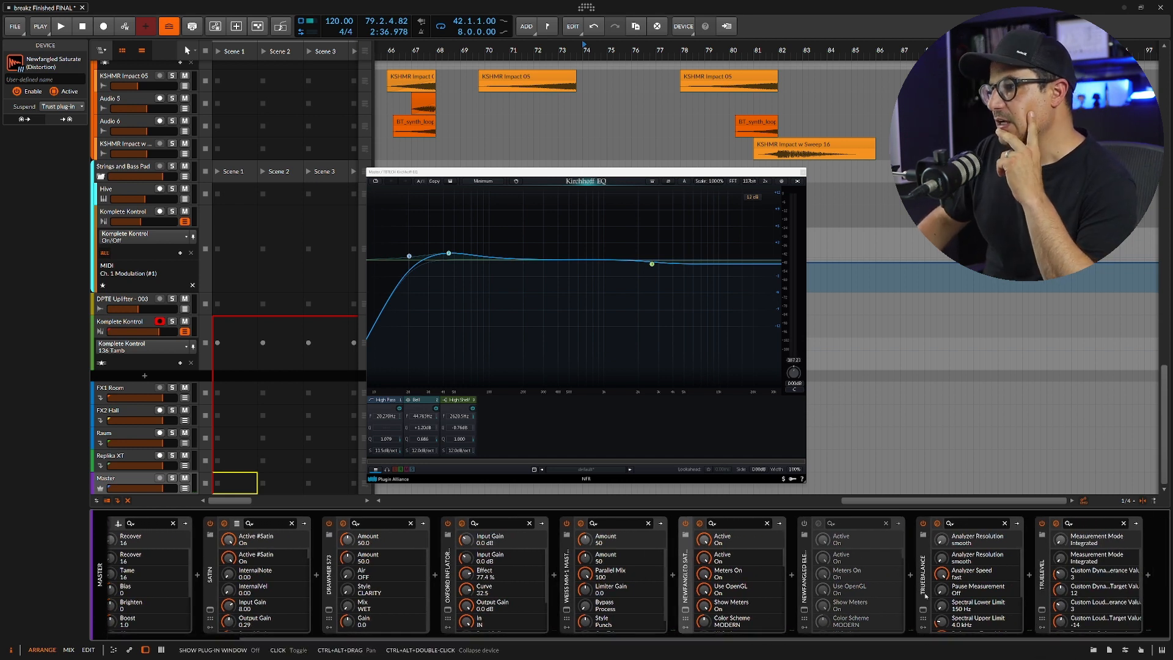
{"action": "left_click", "coordinate": [923, 609]}
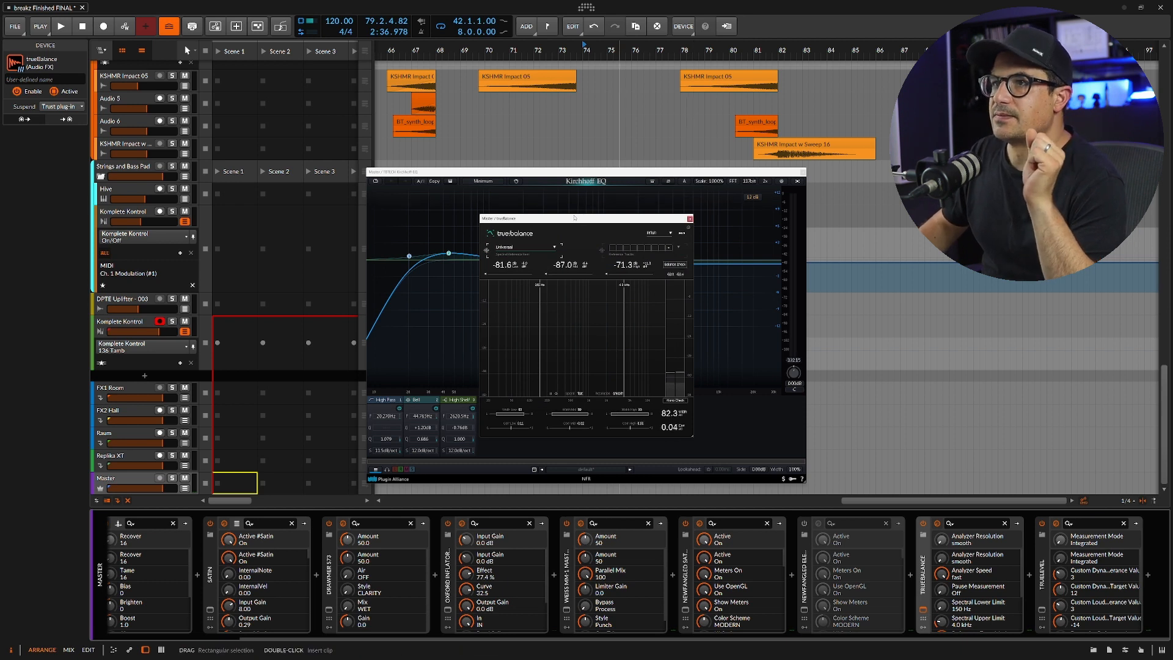
{"action": "left_click_drag", "start_coordinate": [588, 218], "coordinate": [314, 218]}
{"action": "left_click", "coordinate": [1042, 609]}
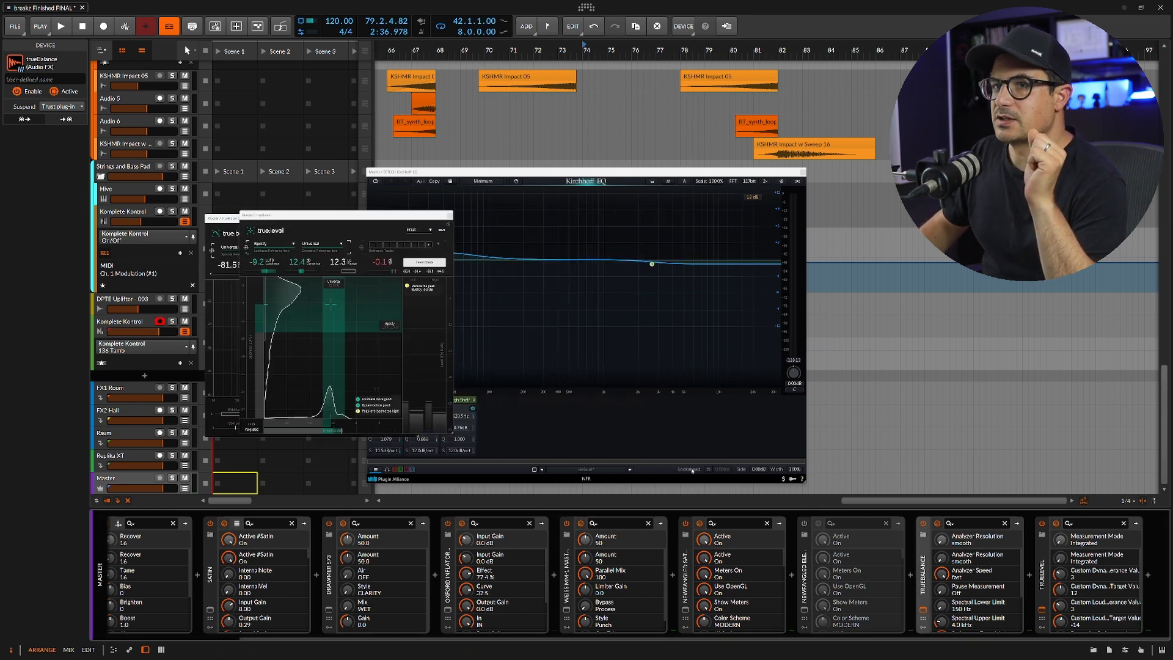
{"action": "left_click_drag", "start_coordinate": [451, 218], "coordinate": [609, 223]}
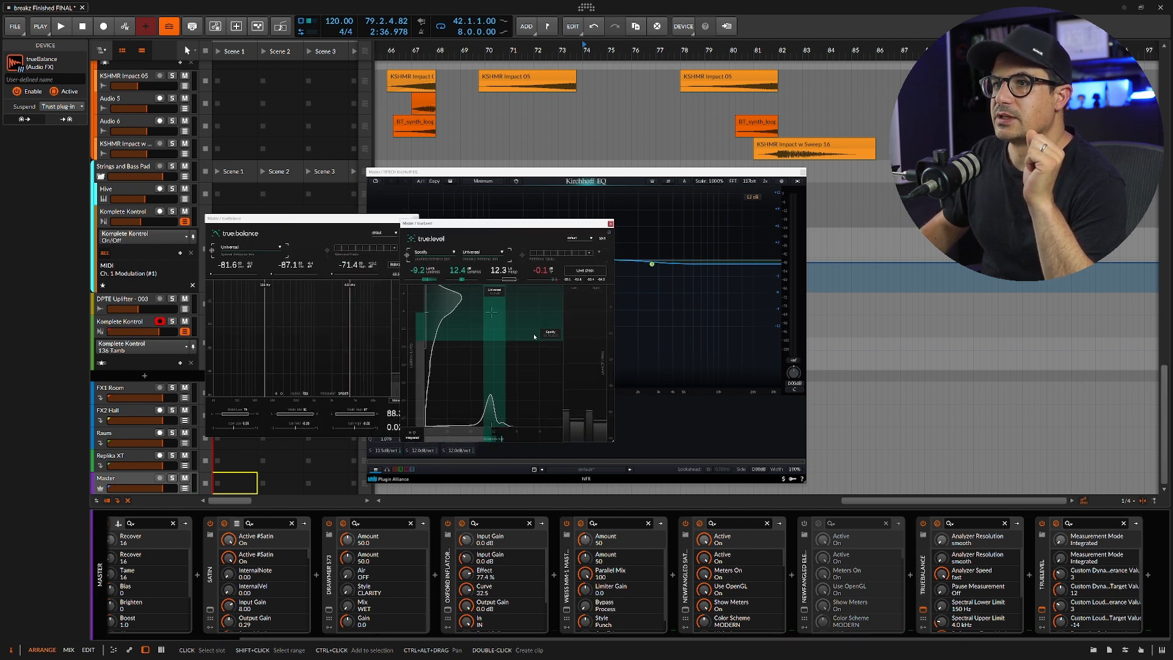
{"action": "left_click", "coordinate": [415, 217]}
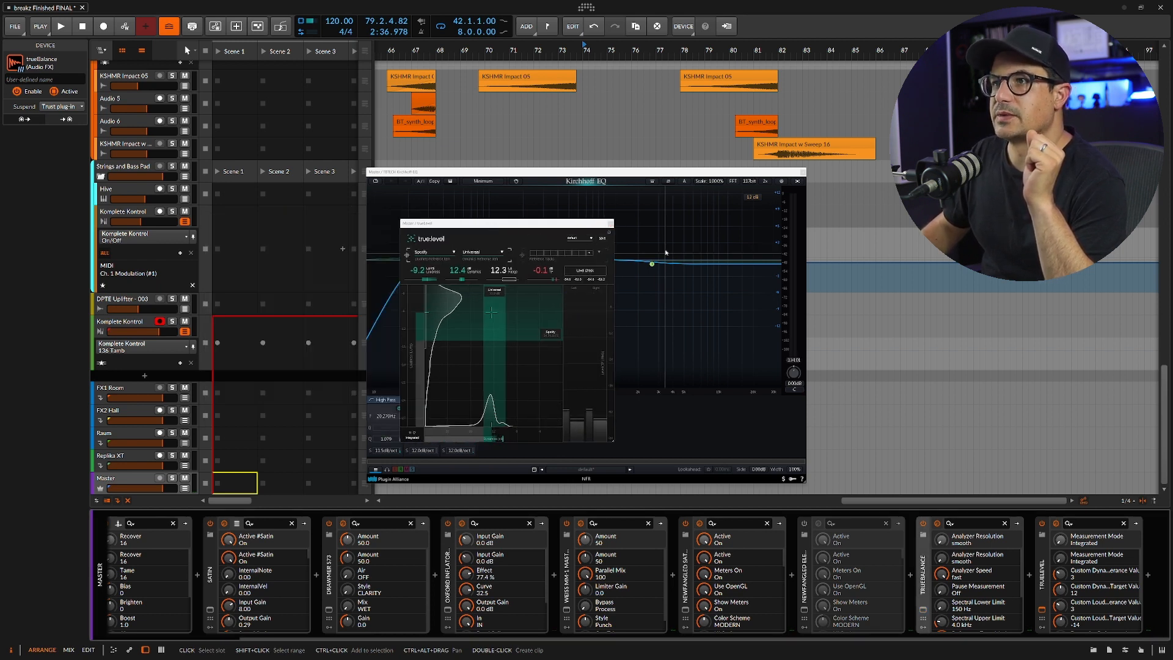
{"action": "left_click", "coordinate": [610, 223]}
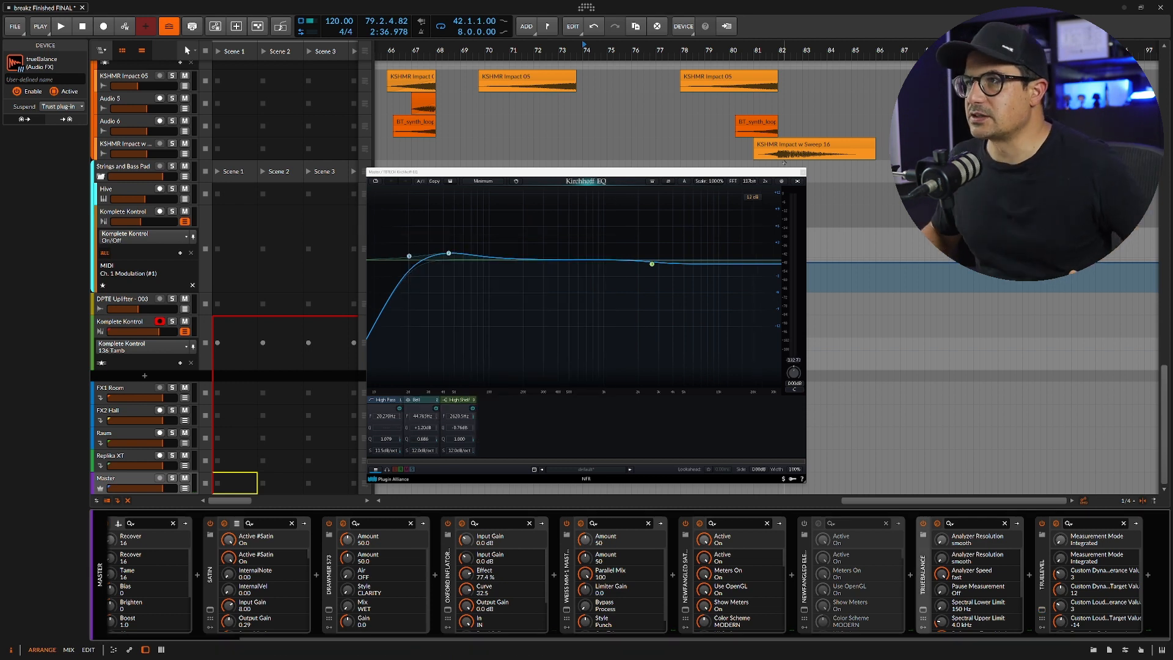
Close the Kirchhoff-EQ window and show the full arrangement timeline around the Vocals and FX groups.
{"action": "left_click", "coordinate": [802, 172]}
{"action": "left_click_drag", "start_coordinate": [577, 54], "coordinate": [699, 133]}
{"action": "scroll", "coordinate": [696, 129], "scroll_direction": "up", "scroll_amount": 5}
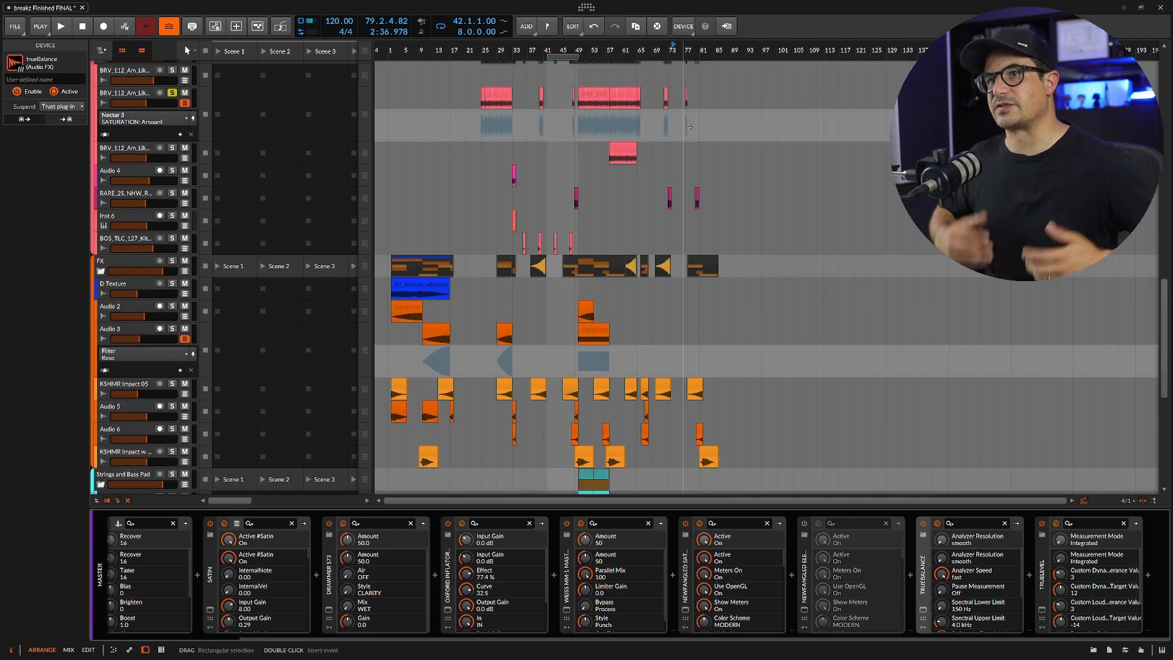
{"action": "scroll", "coordinate": [689, 127], "scroll_direction": "up", "scroll_amount": 5}
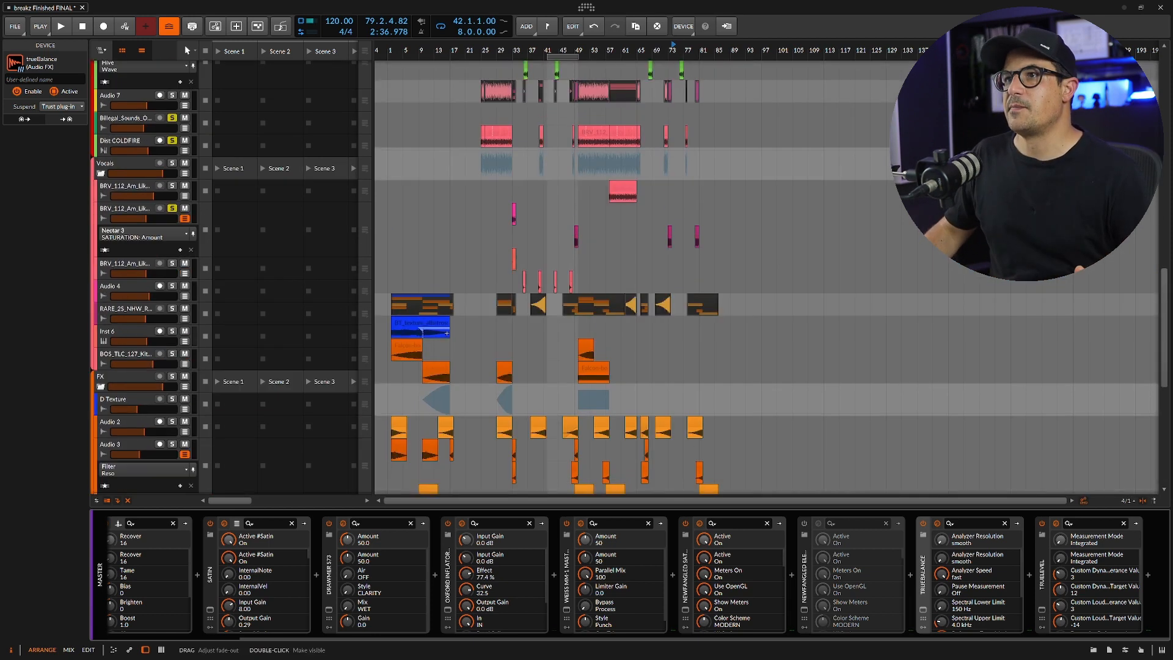